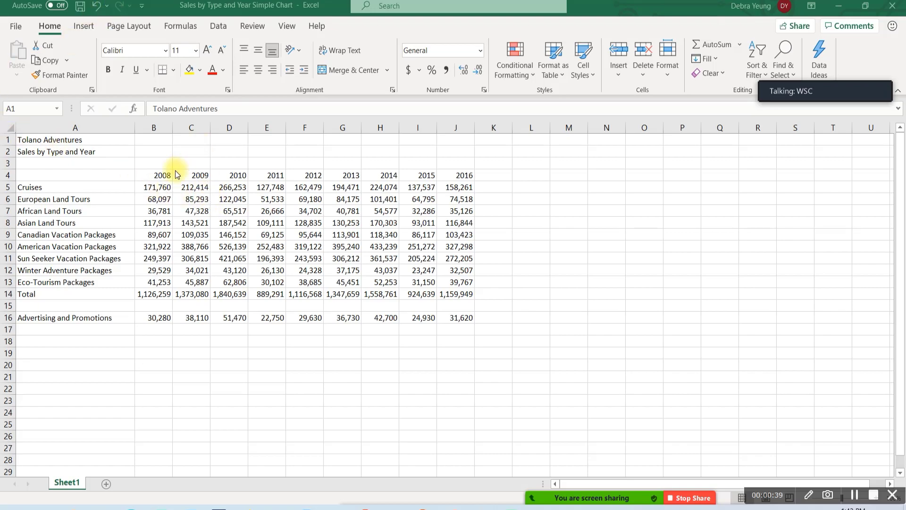
click(149, 175)
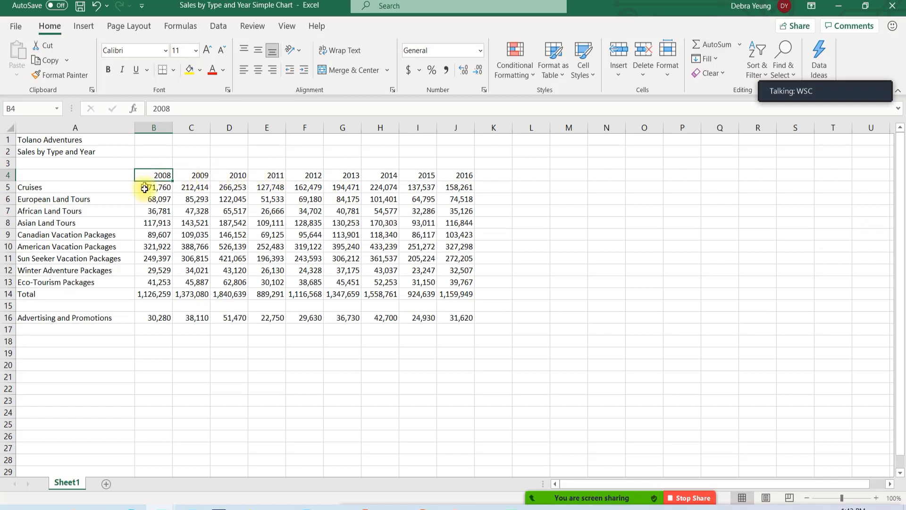
click(142, 298)
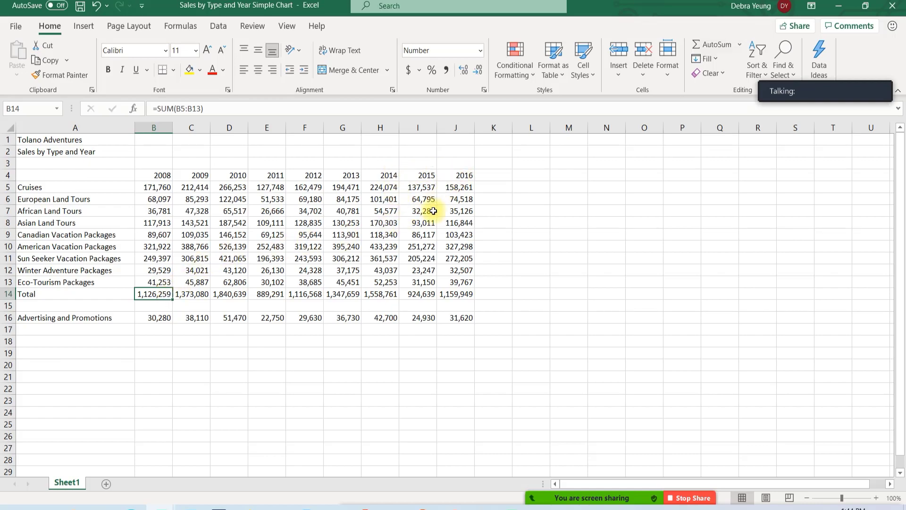
Italicize the year headings from 2008 to 2016 in B4:J4
drag(443, 176, 137, 182)
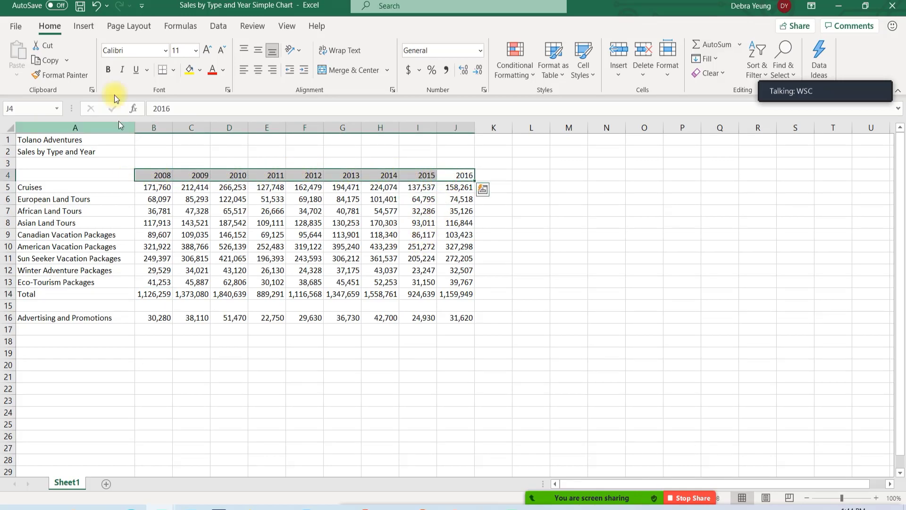
click(122, 71)
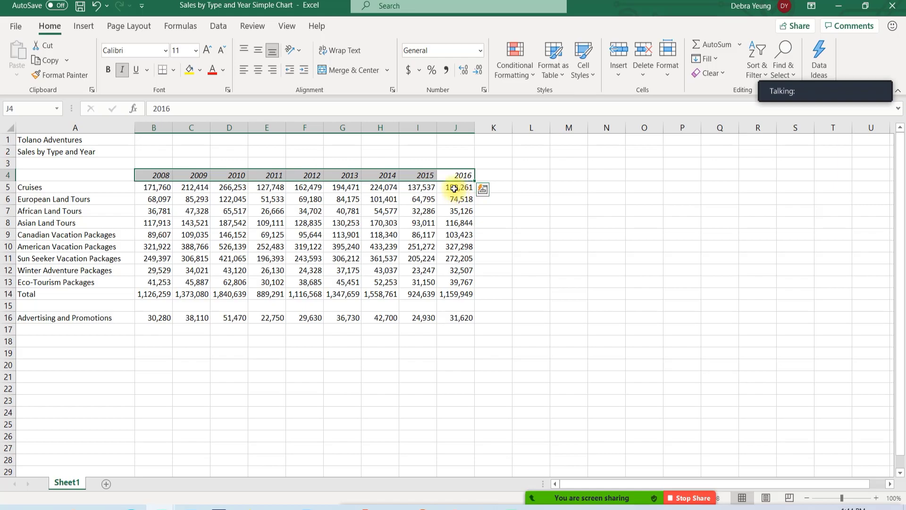
Bold the 2016 figures in J5:J14 and the yearly totals in B14:I14
drag(454, 188, 457, 291)
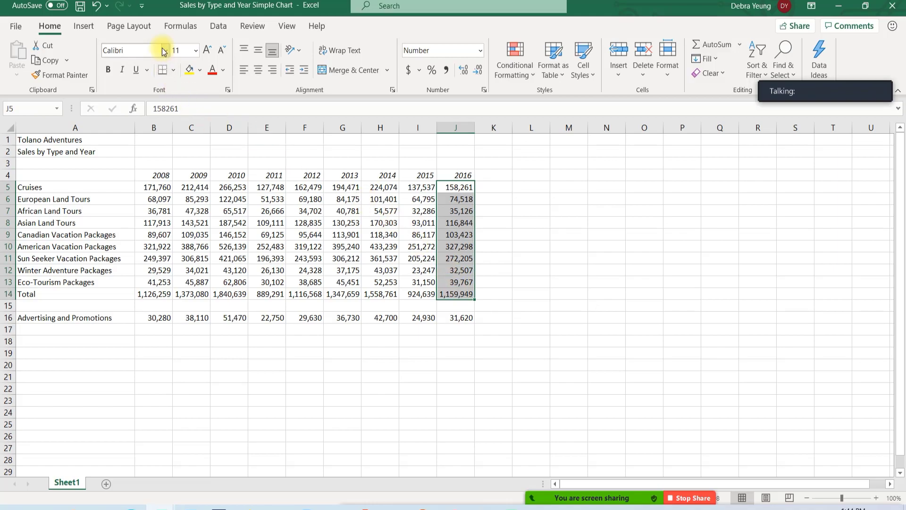
click(106, 69)
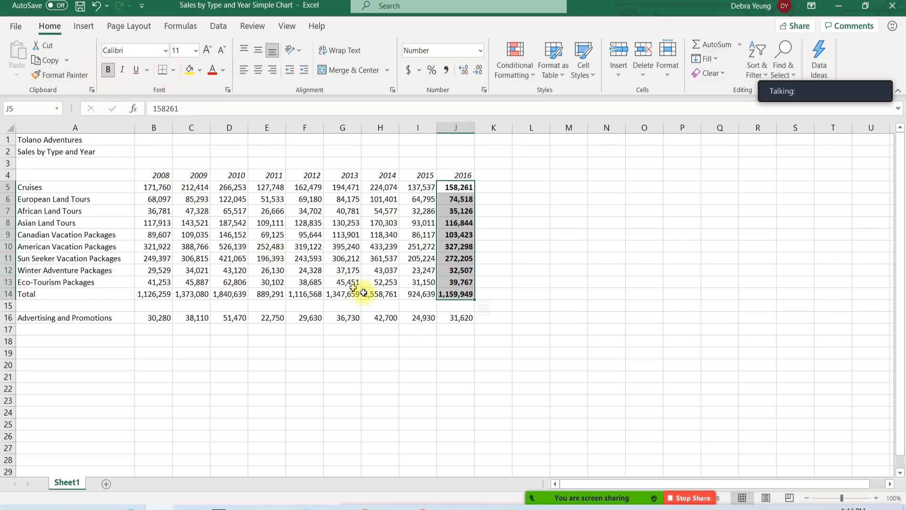
click(417, 295)
drag(417, 296, 158, 290)
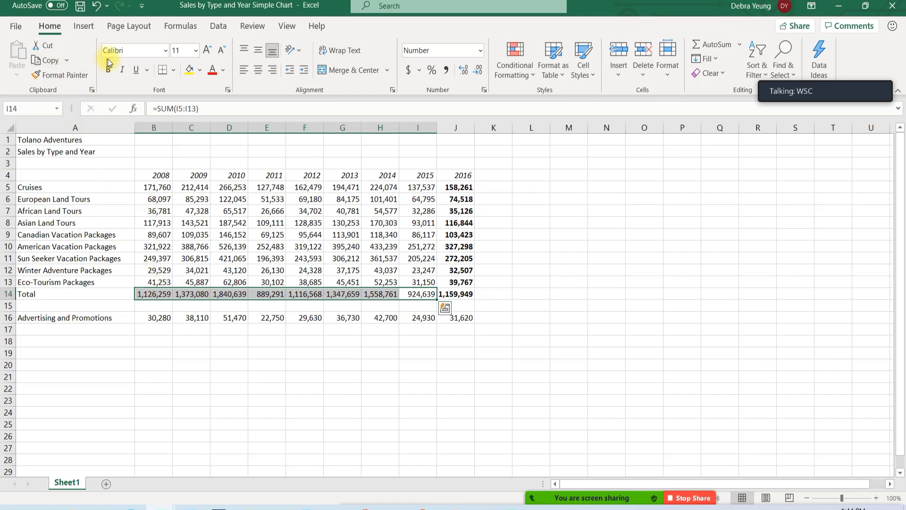
click(109, 71)
Remove the bold formatting from the 2016 sales figures in J5:J13, leaving out the total
drag(157, 174, 469, 172)
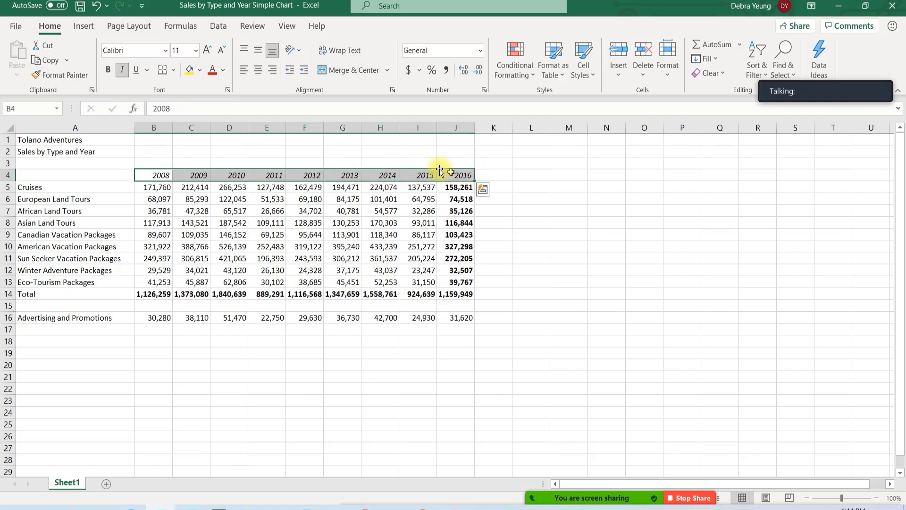
click(464, 192)
drag(464, 192, 460, 283)
key(ctrl+q)
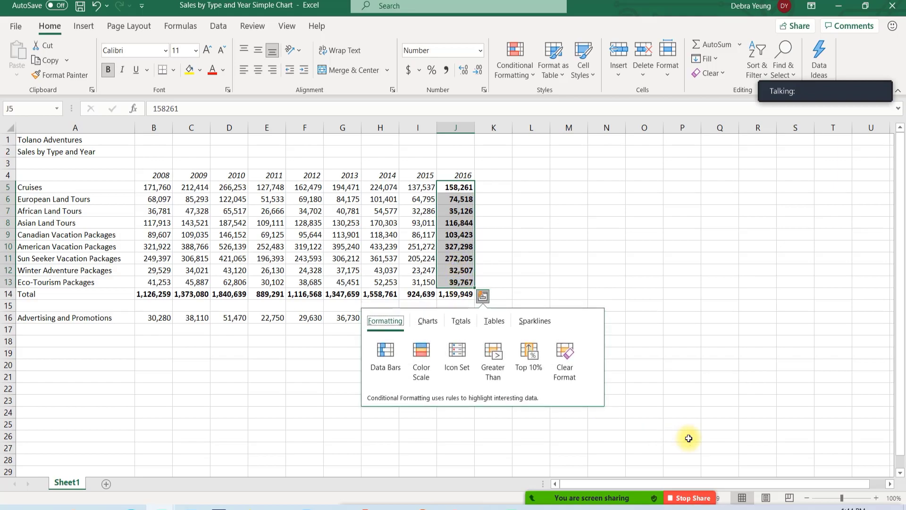
click(108, 73)
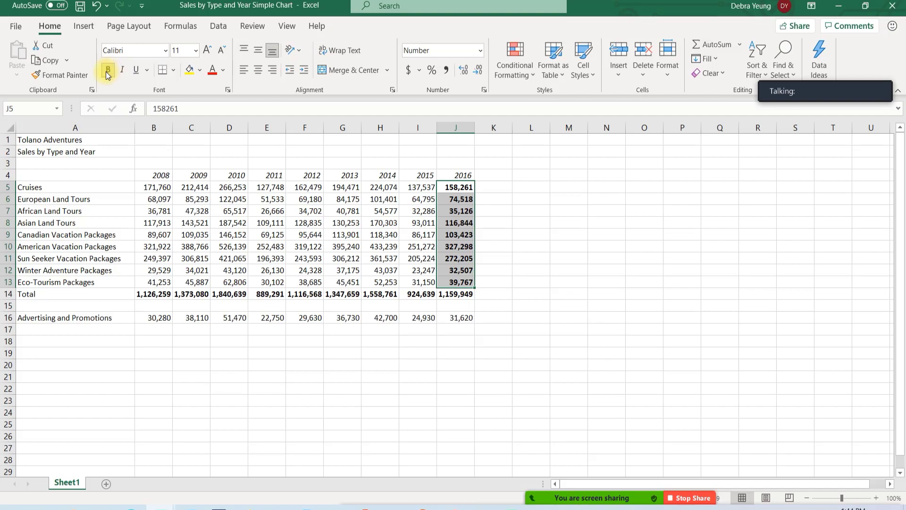
click(107, 71)
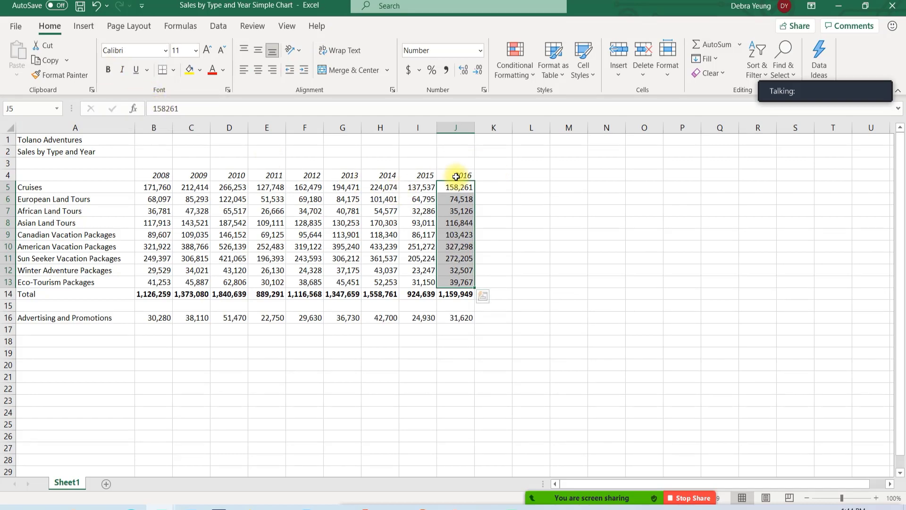
Bold the year headings in B4:J4
drag(456, 176, 172, 175)
click(107, 70)
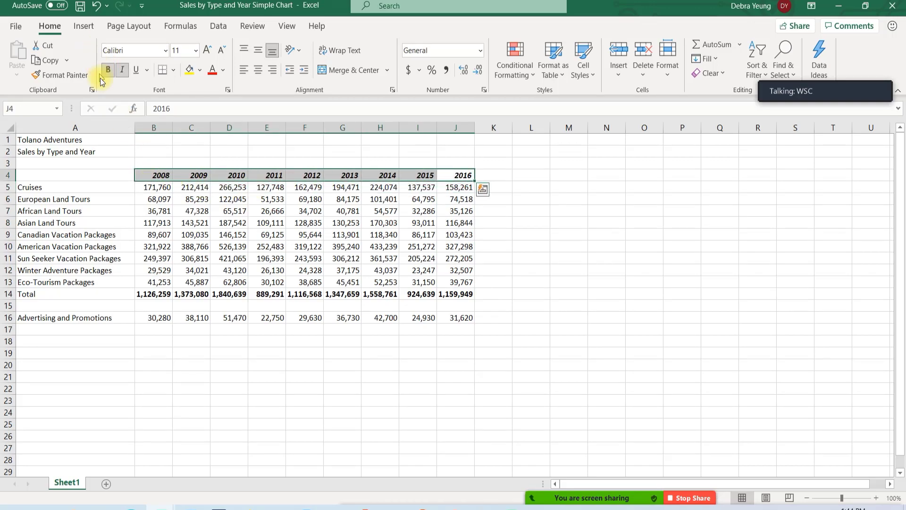
click(176, 196)
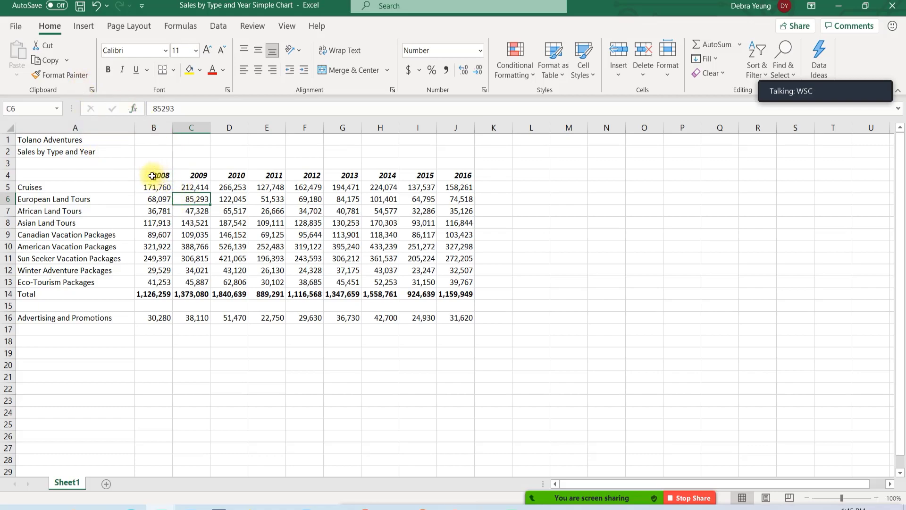
click(156, 176)
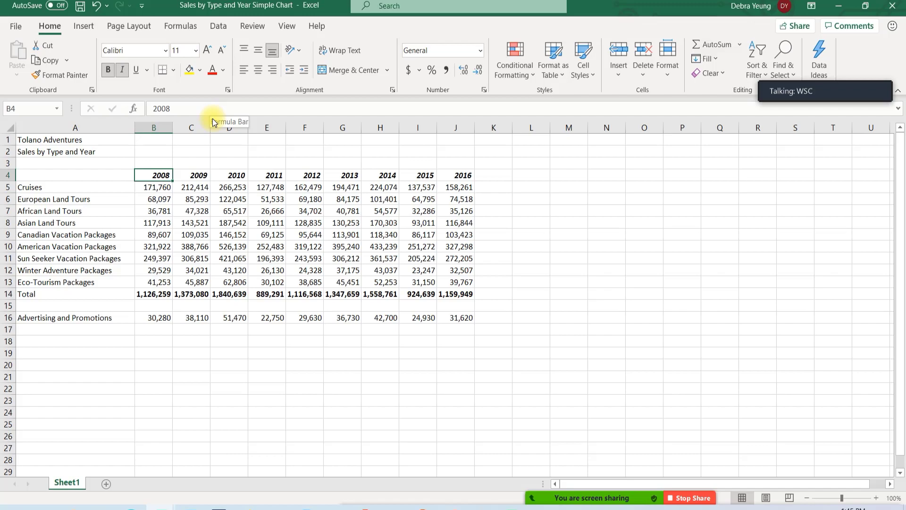
Insert a 2-D clustered column chart from the sales table and delete it again
click(304, 212)
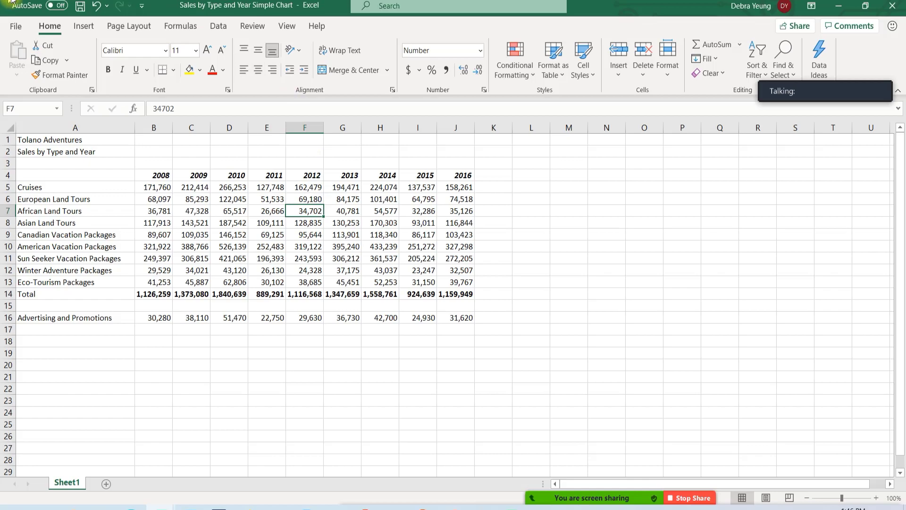
click(80, 28)
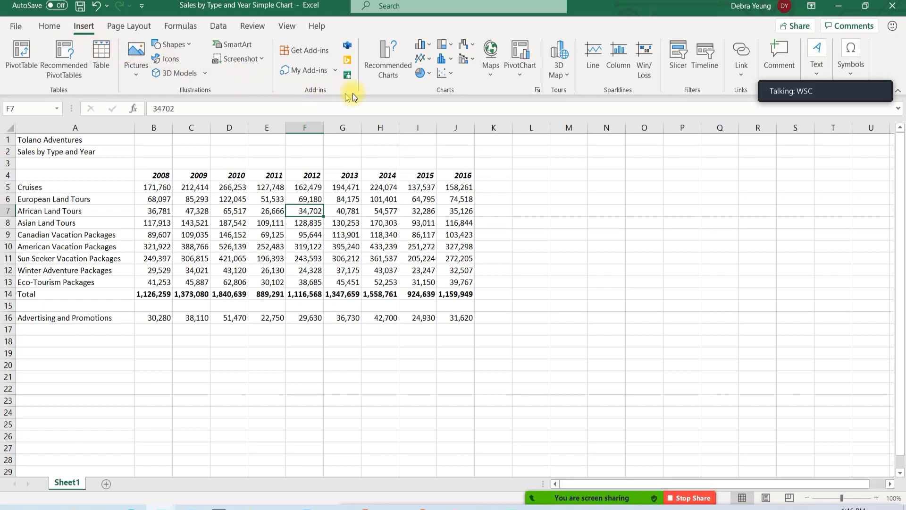
click(430, 46)
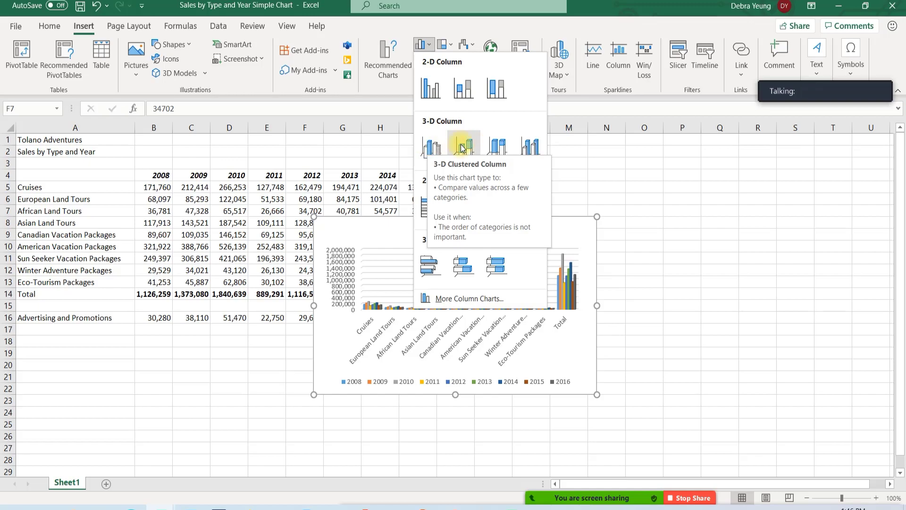
click(430, 89)
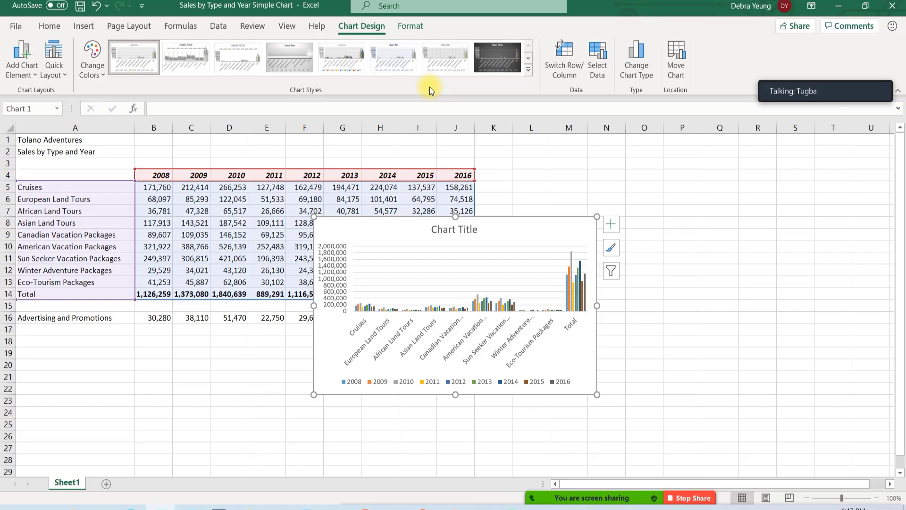
key(Delete)
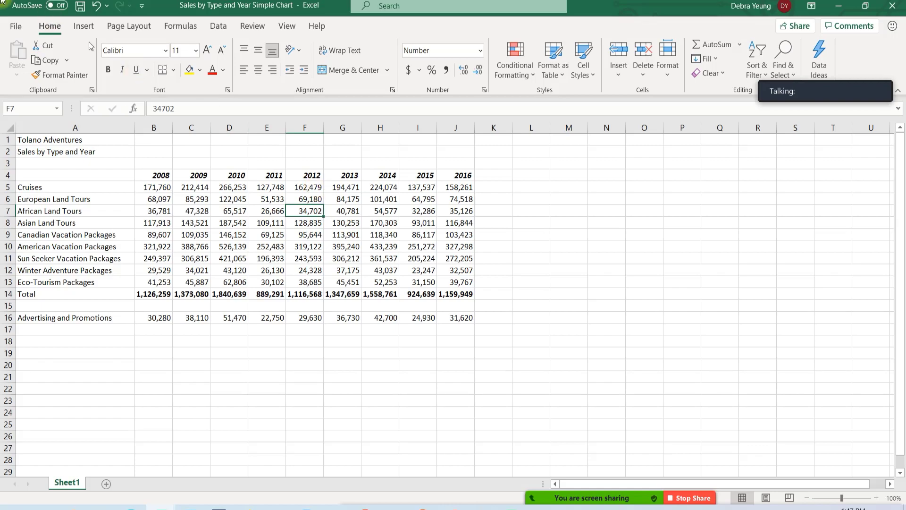
Insert a 2-D clustered column chart of the sales table and move it beside the data, starting around cell K3
click(84, 26)
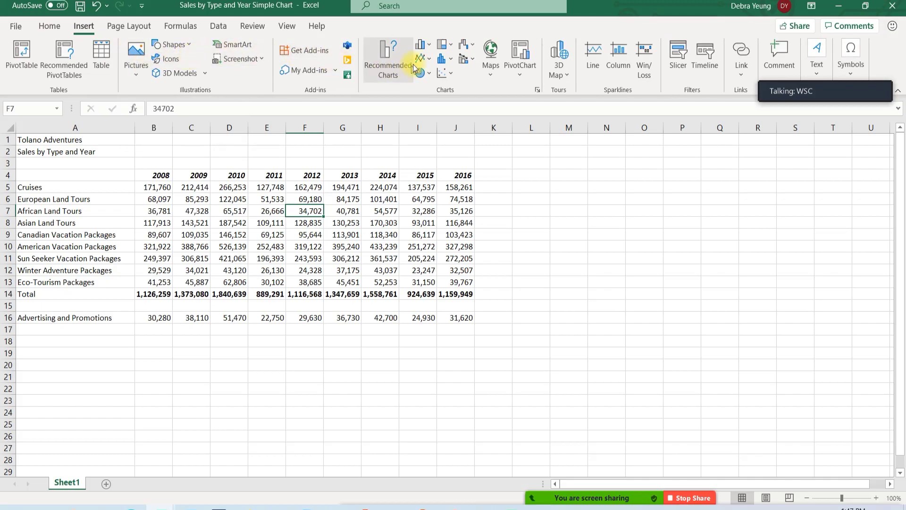
click(428, 44)
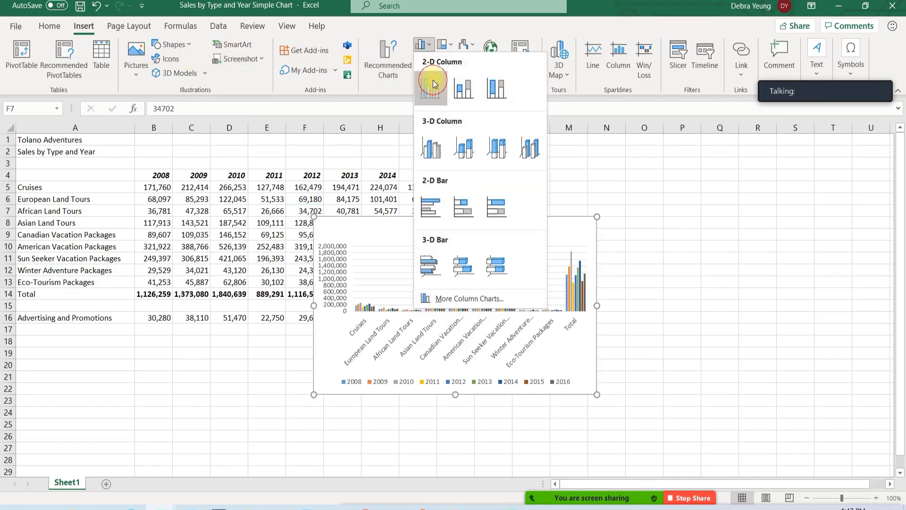
click(431, 73)
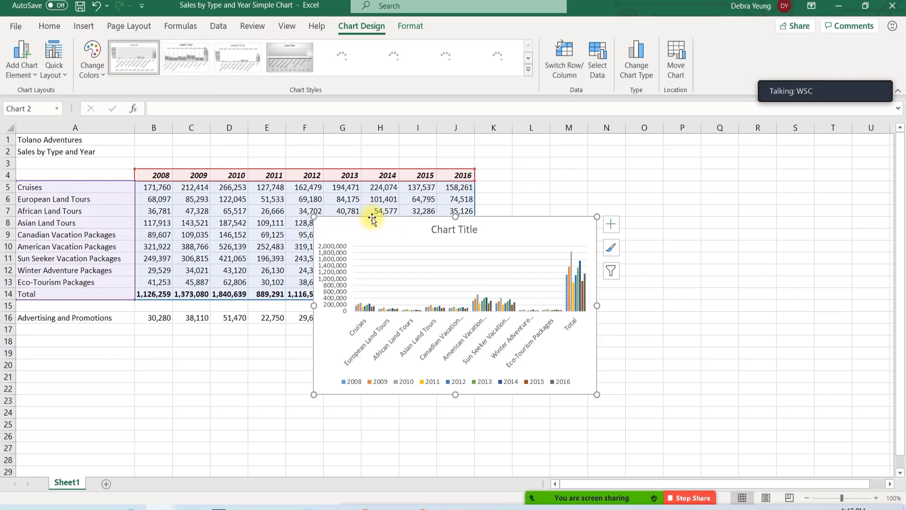
drag(403, 217, 635, 201)
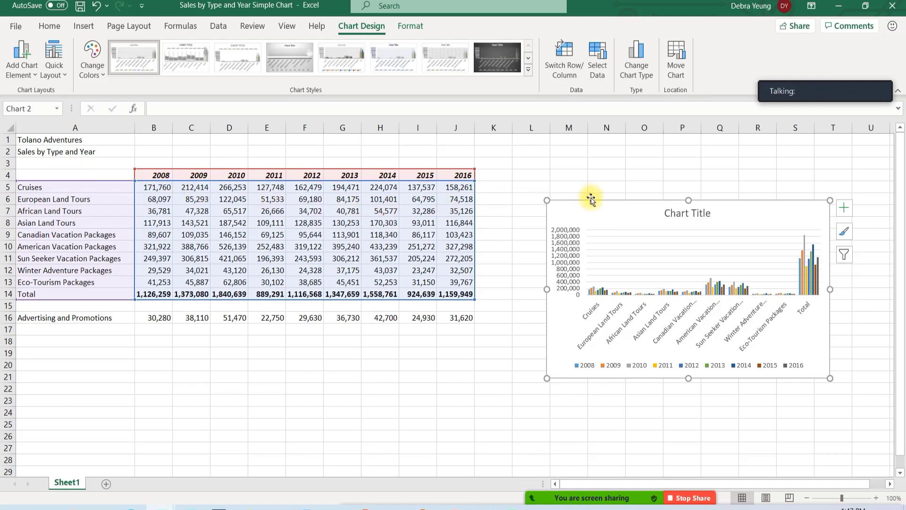
drag(591, 202, 538, 164)
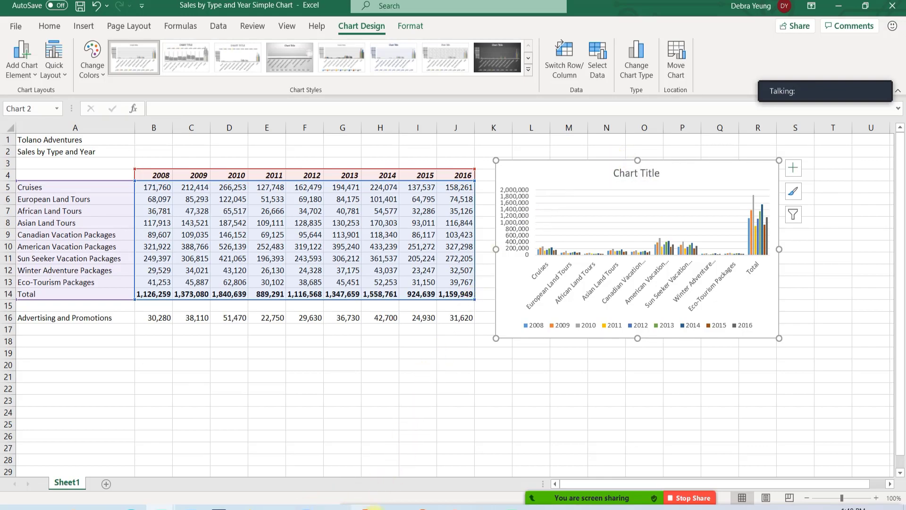
click(421, 507)
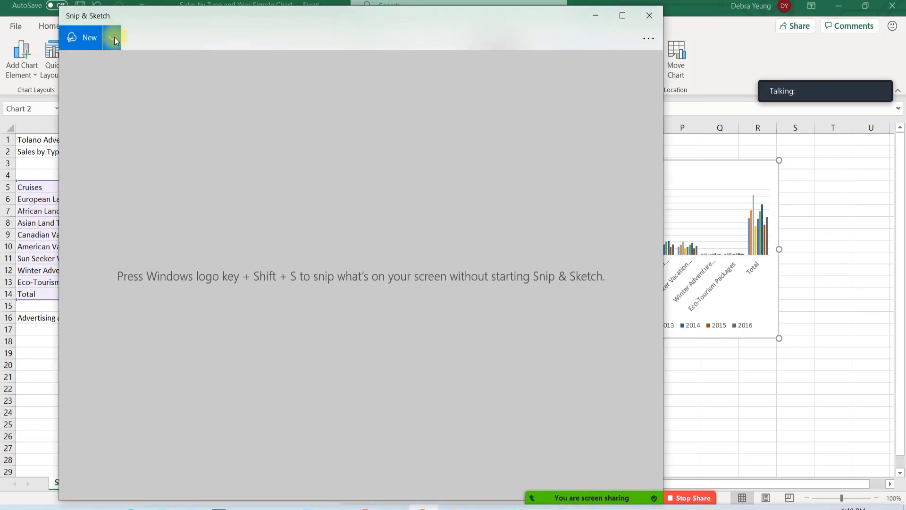
click(113, 37)
click(87, 88)
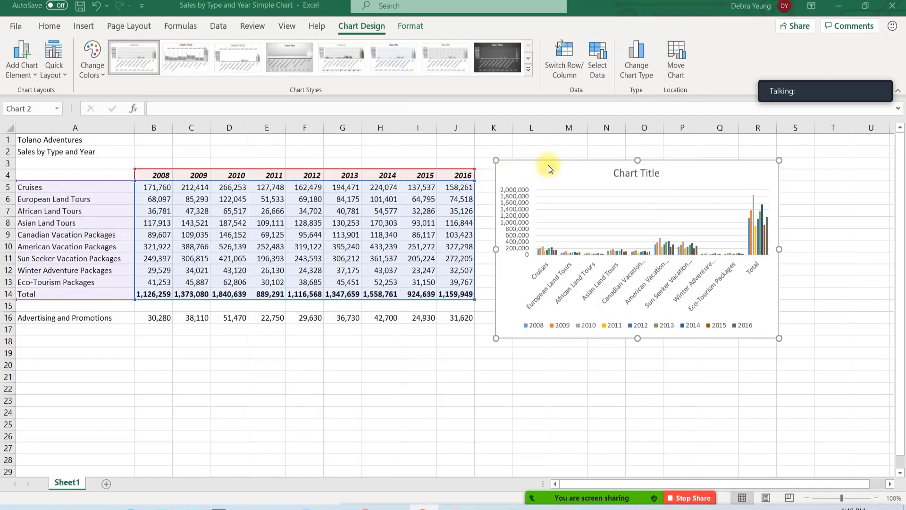
click(546, 164)
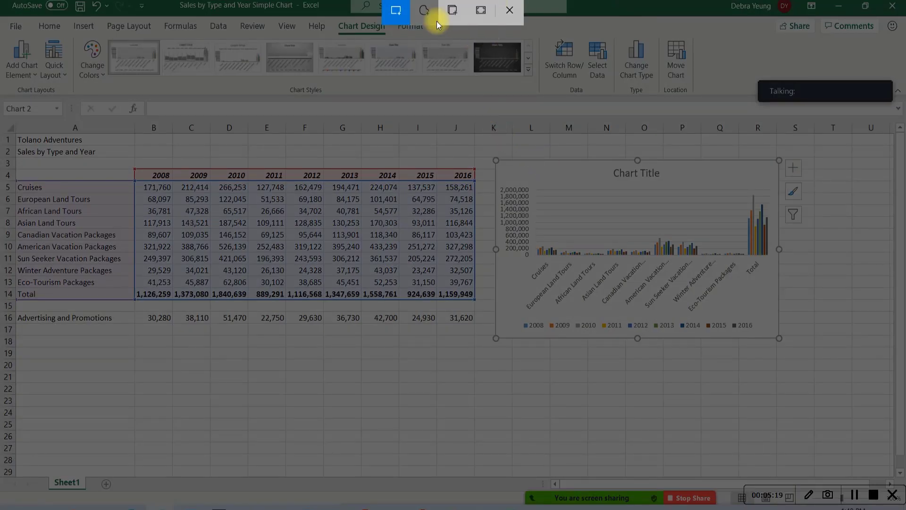
click(503, 16)
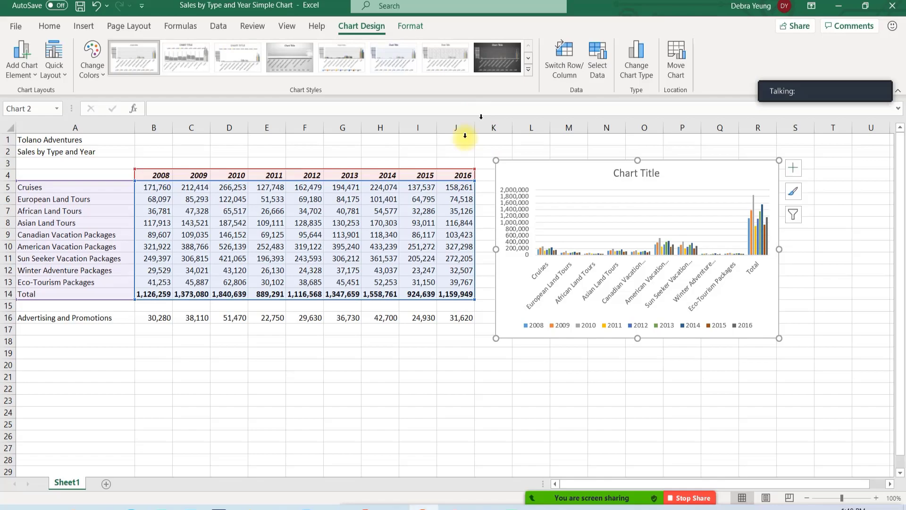
Move the chart down beside the table so that its upper edge lies in row 6
drag(534, 162, 536, 156)
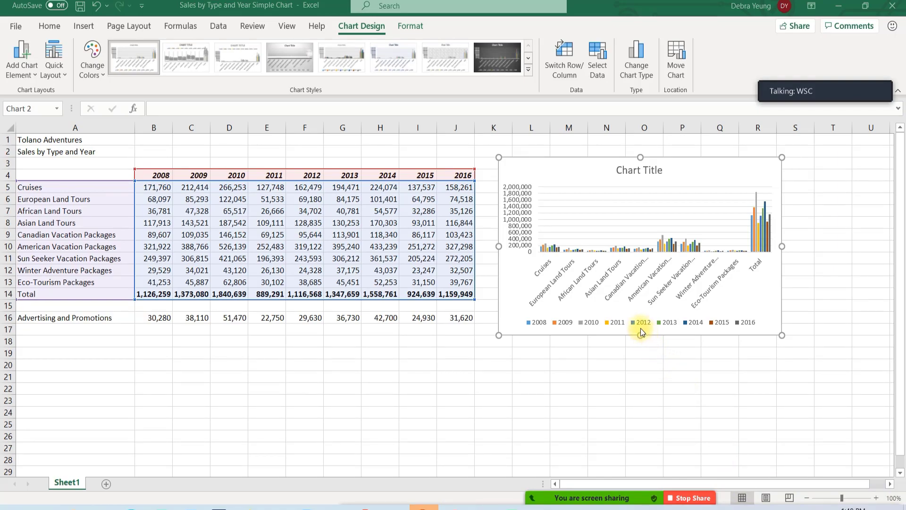
click(550, 157)
drag(550, 157, 563, 196)
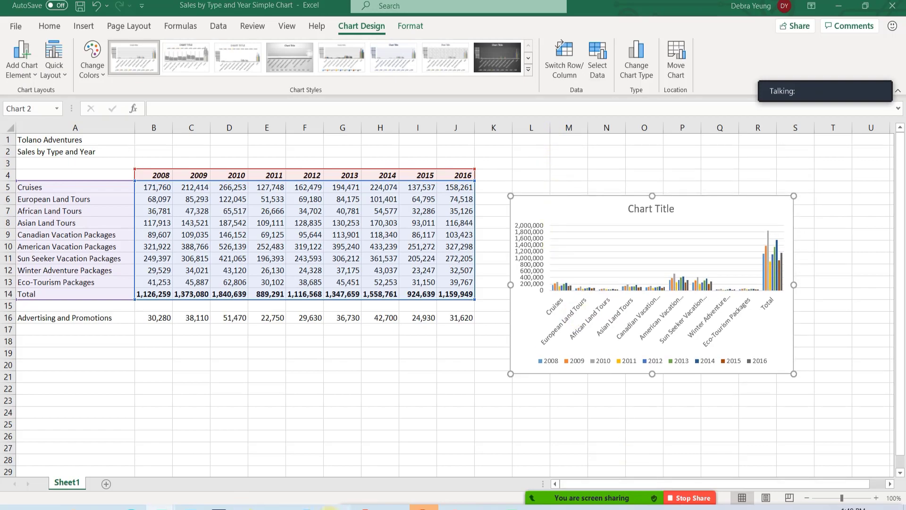
Magnify the screen to 200% with Magnifier, reposition the chart by its border to start in cell K6, and close Magnifier
click(309, 501)
click(535, 28)
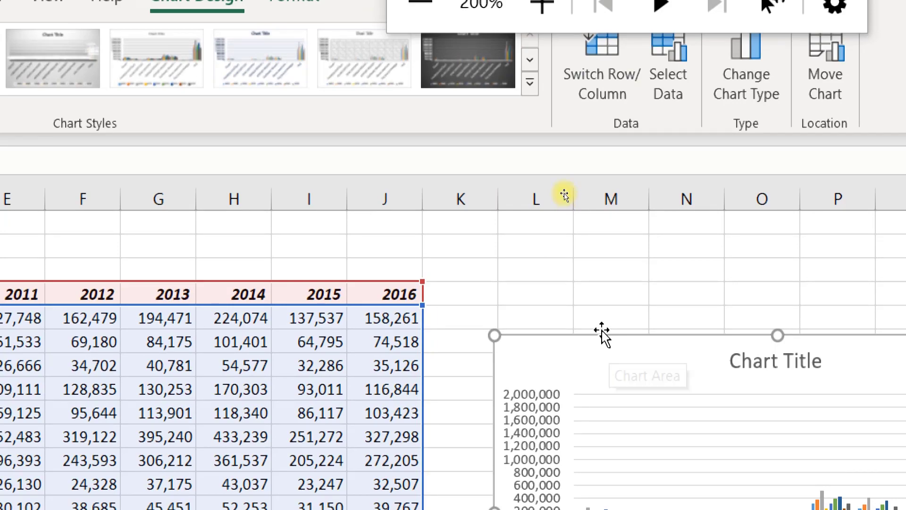
click(602, 335)
drag(602, 335, 596, 267)
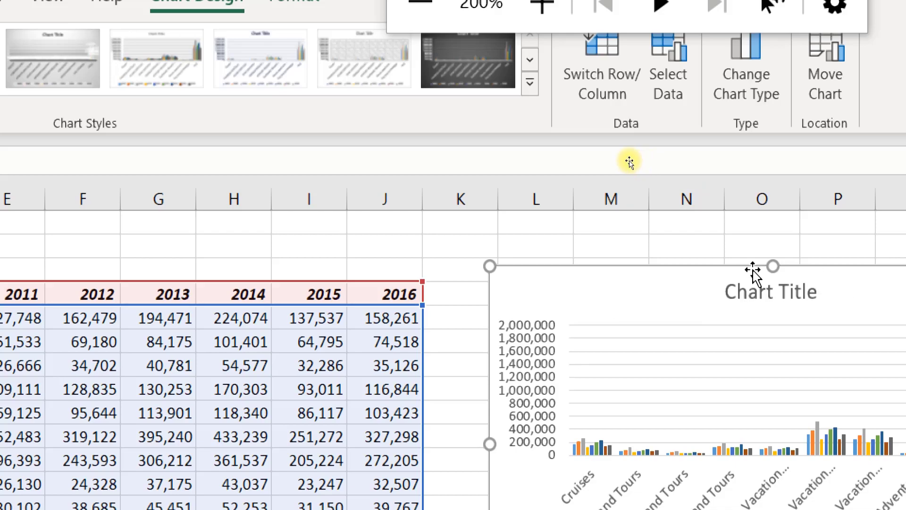
mouse_move(770, 261)
mouse_down()
mouse_move(766, 229)
mouse_move(769, 265)
mouse_up()
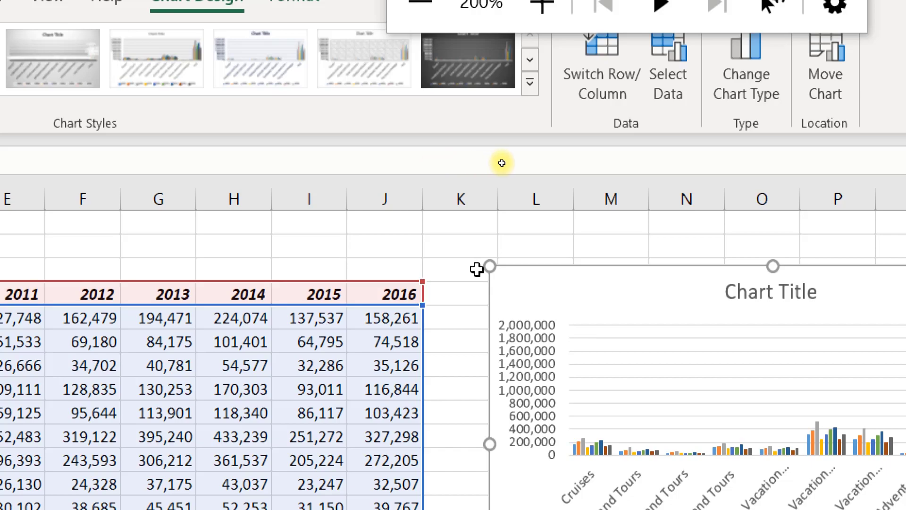
drag(545, 269, 534, 341)
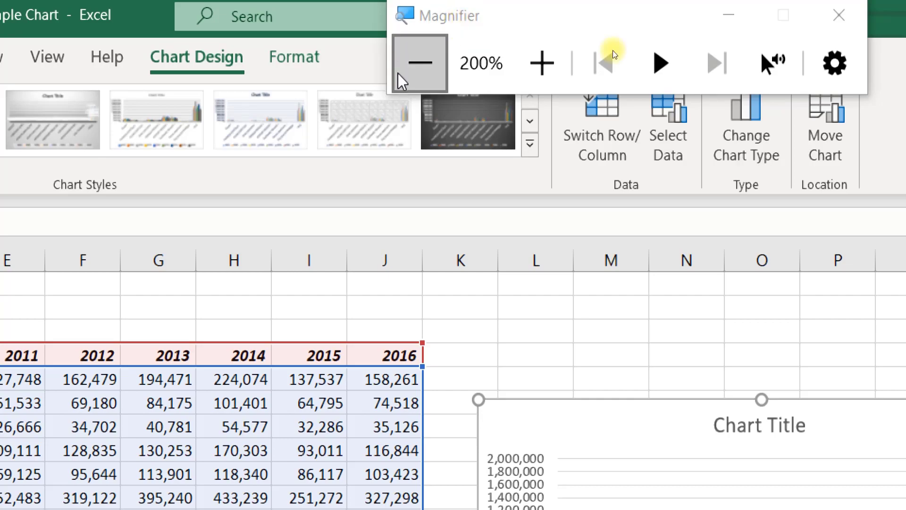
click(843, 14)
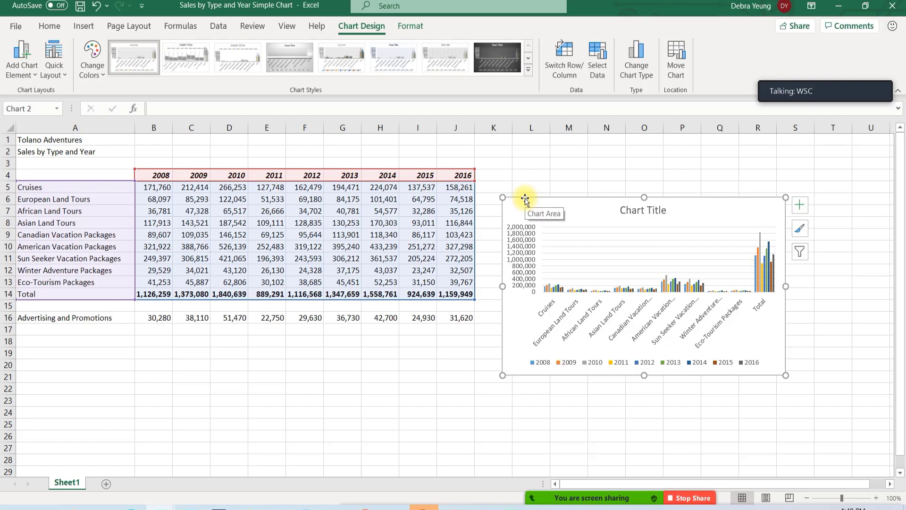
Move the chart below the data so that its upper-left corner lies in cell A18
drag(524, 200, 537, 172)
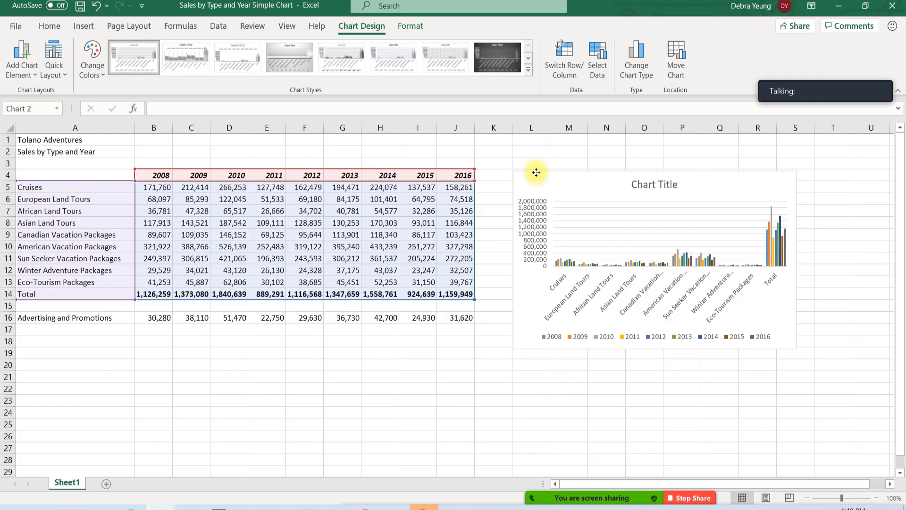
drag(536, 172, 536, 172)
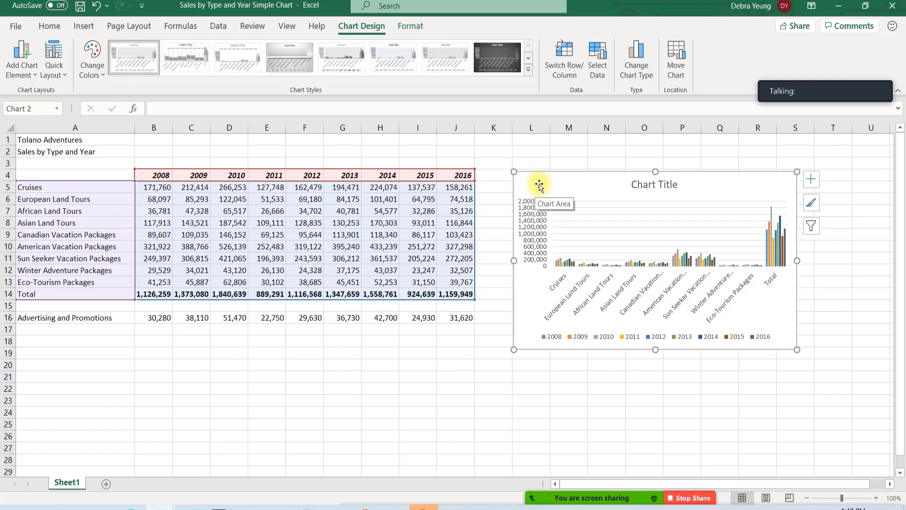
drag(536, 172, 41, 339)
scroll(297, 367, down, 2)
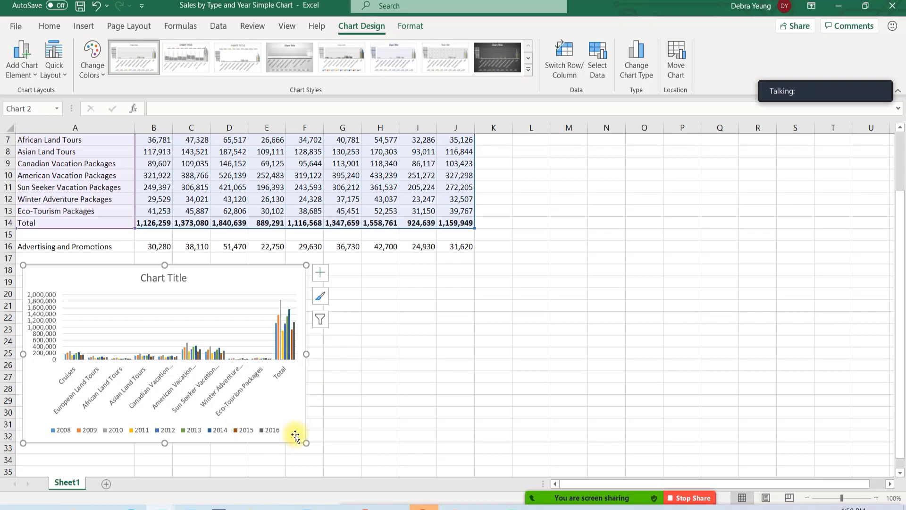
Enlarge the chart so that it spans from column A to column M and reaches down to about row 42
drag(307, 444, 587, 348)
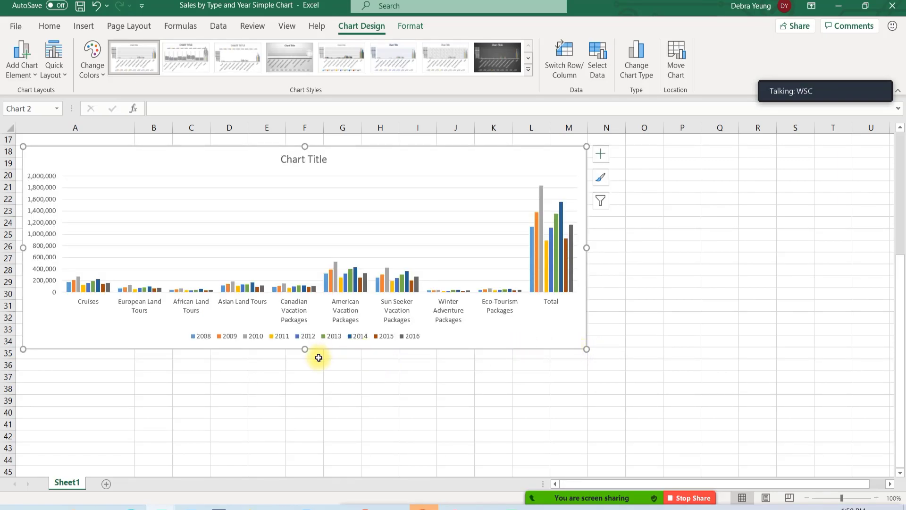
drag(305, 350, 312, 401)
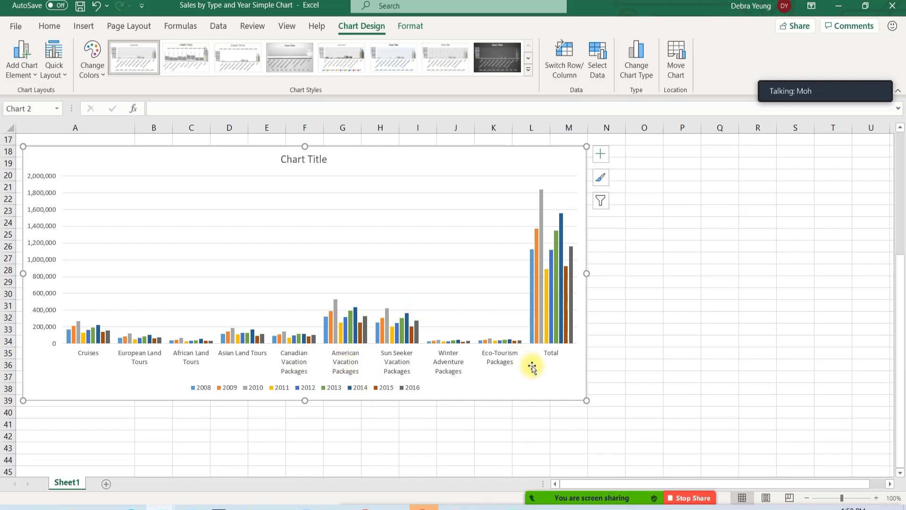
drag(585, 401, 583, 439)
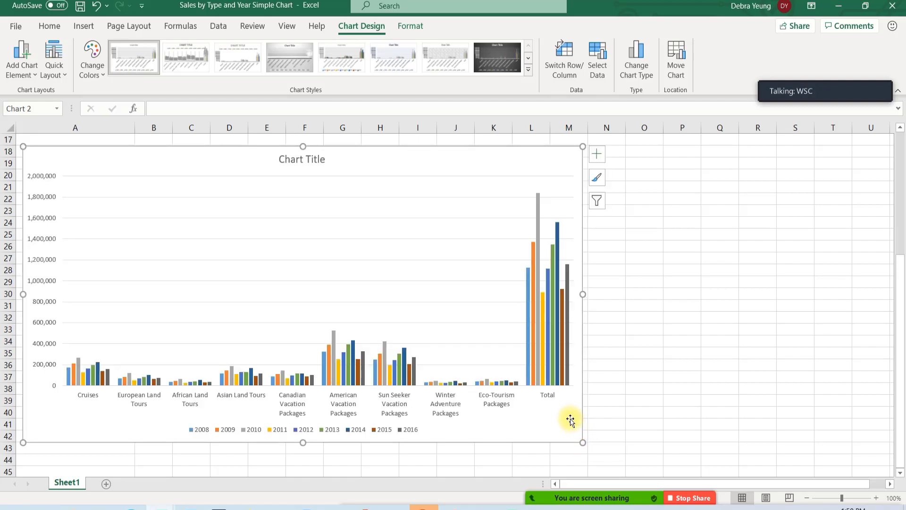
mouse_move(553, 346)
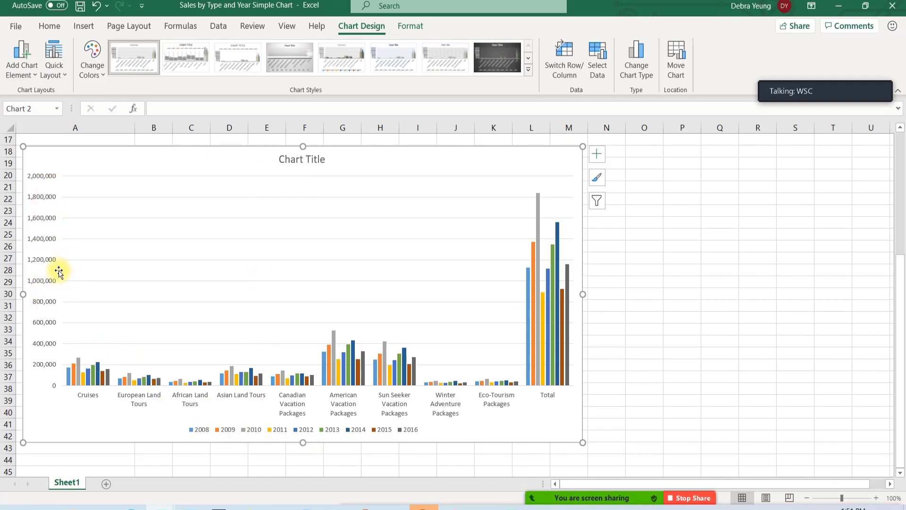
Display the list of chart elements that can be added to the chart
click(25, 67)
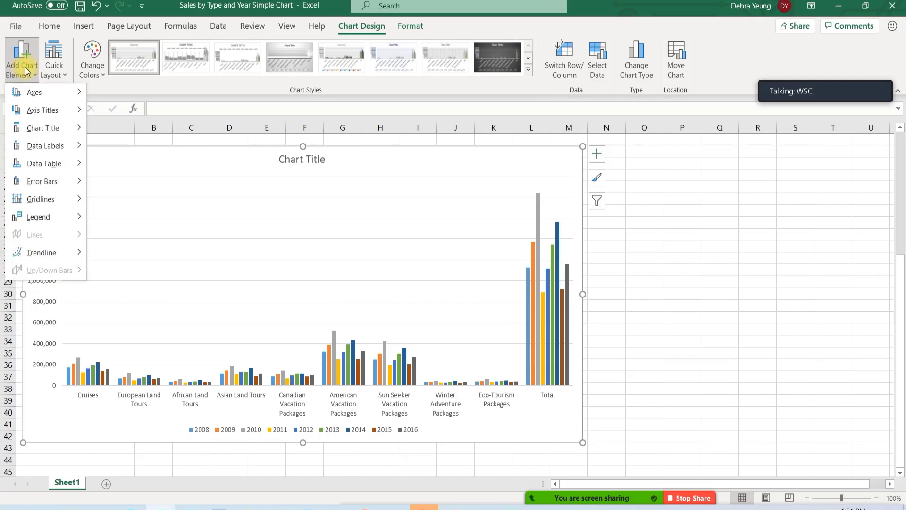
click(25, 67)
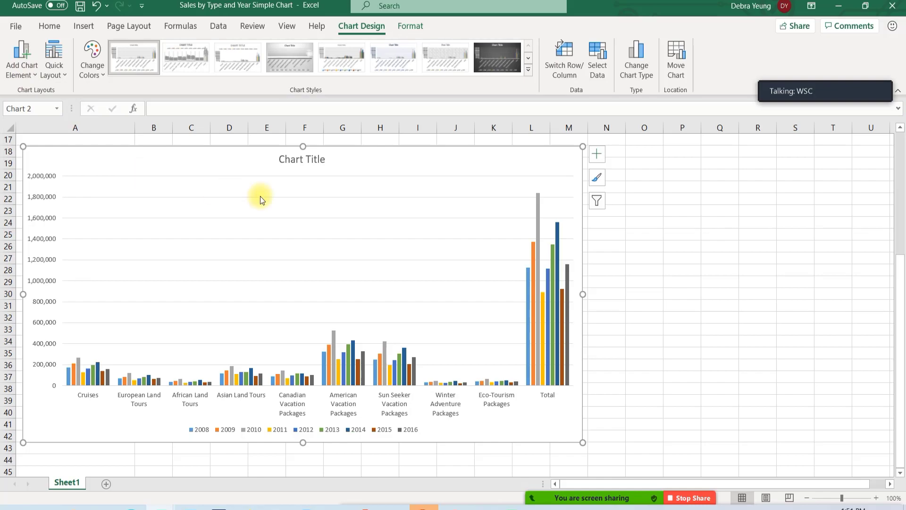
click(602, 155)
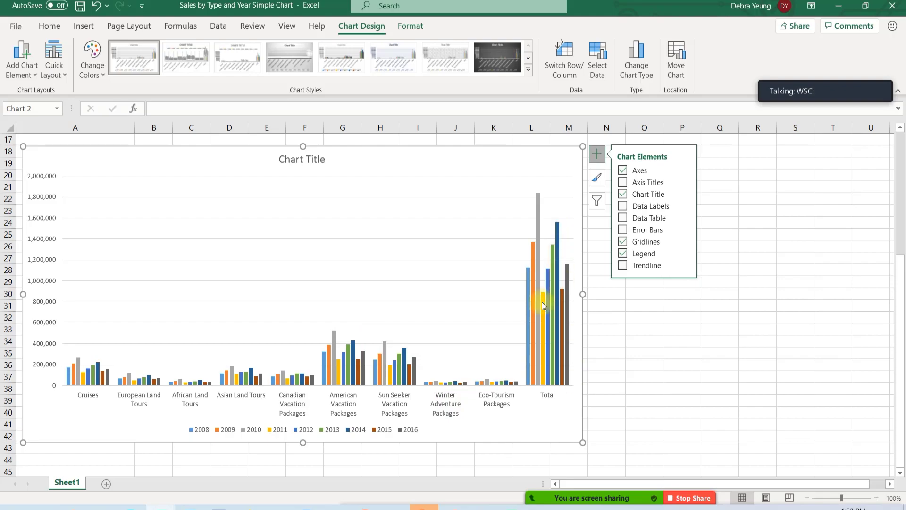
Switch the chart's rows and columns so that the years form the horizontal axis and the tour types form the series
click(557, 58)
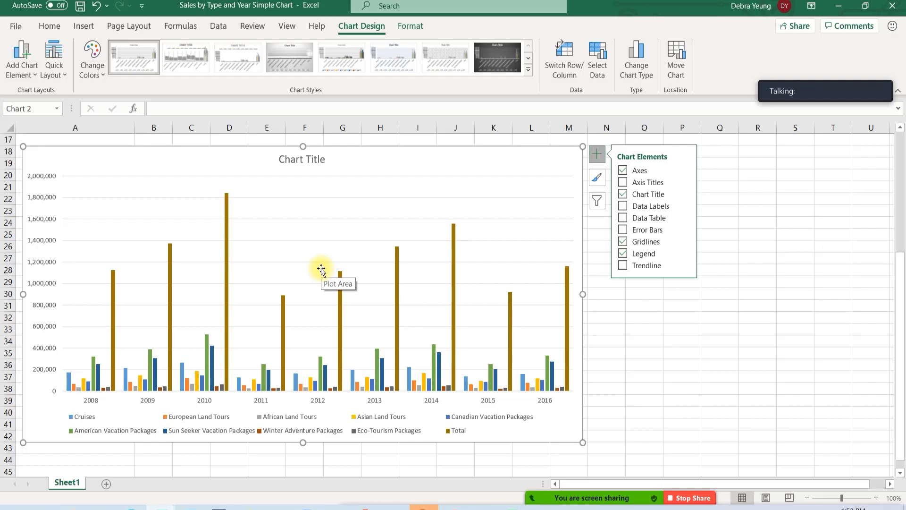
click(565, 65)
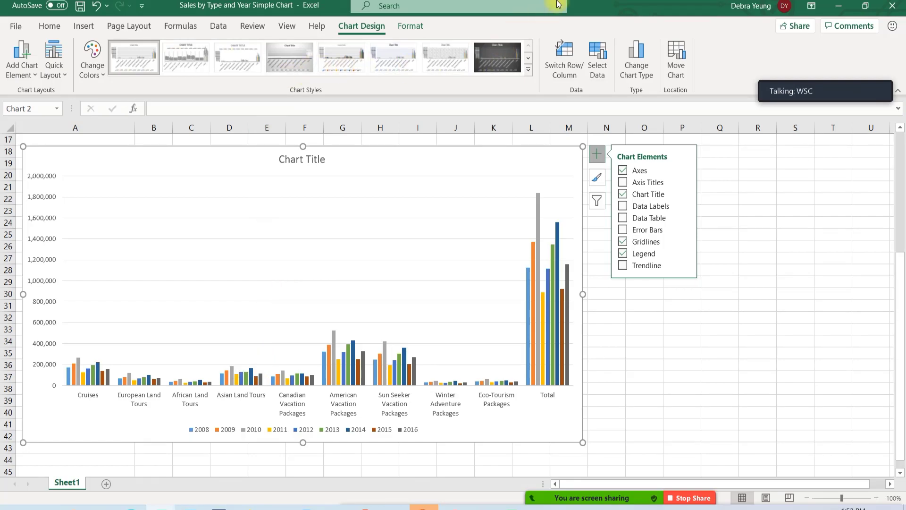
click(565, 51)
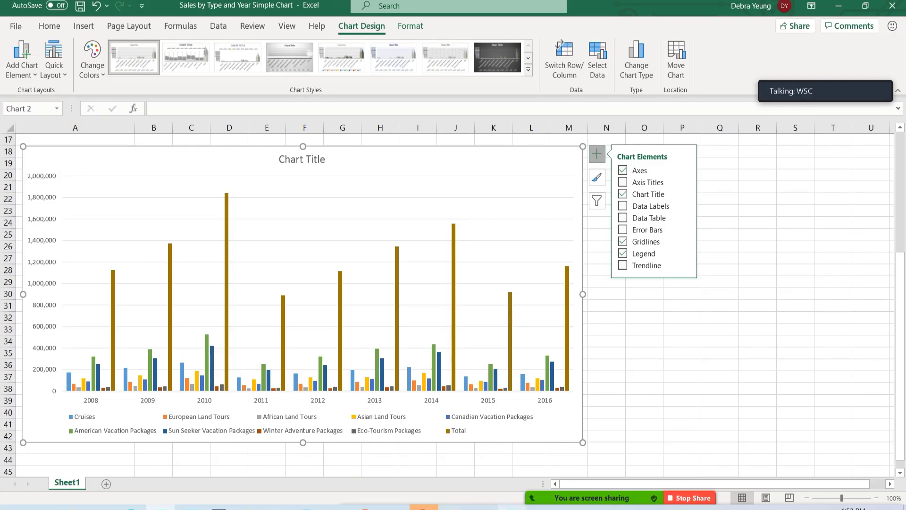
Set the worksheet zoom to a custom 160% and bring the chart's upper part with its title into view
click(288, 27)
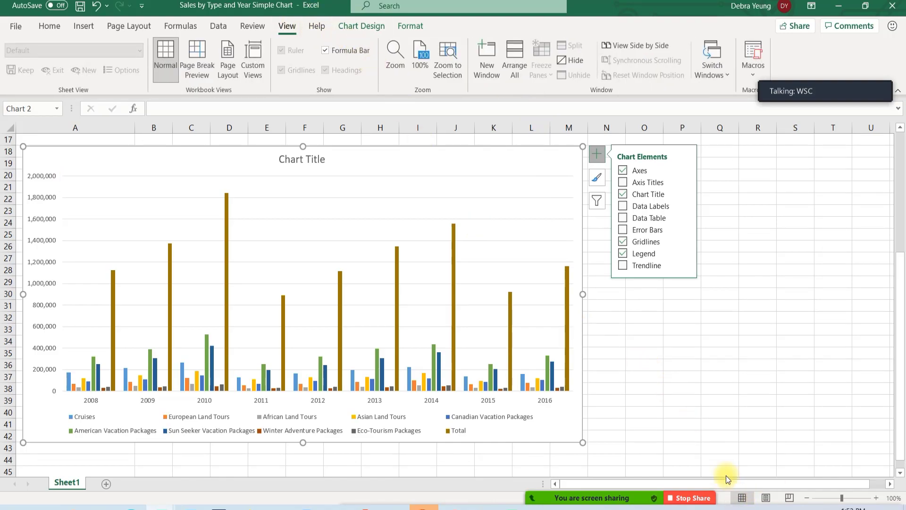
click(394, 54)
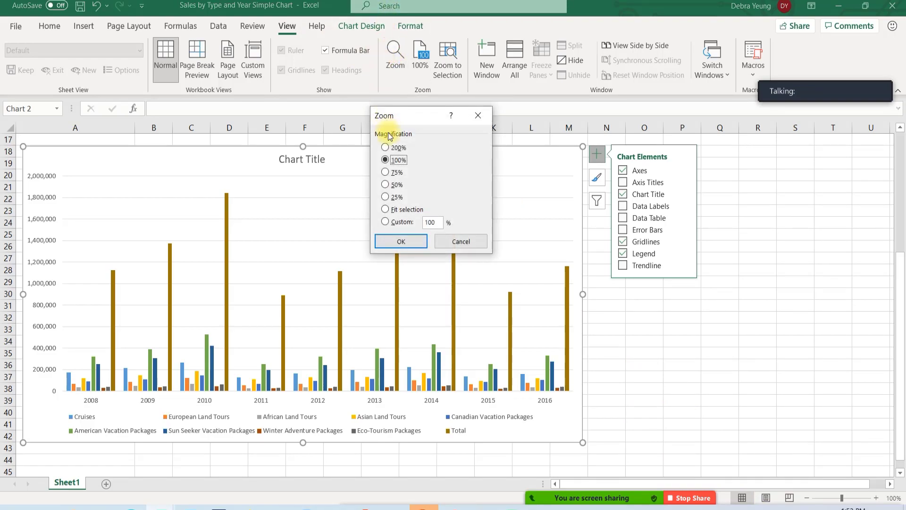
double_click(434, 224)
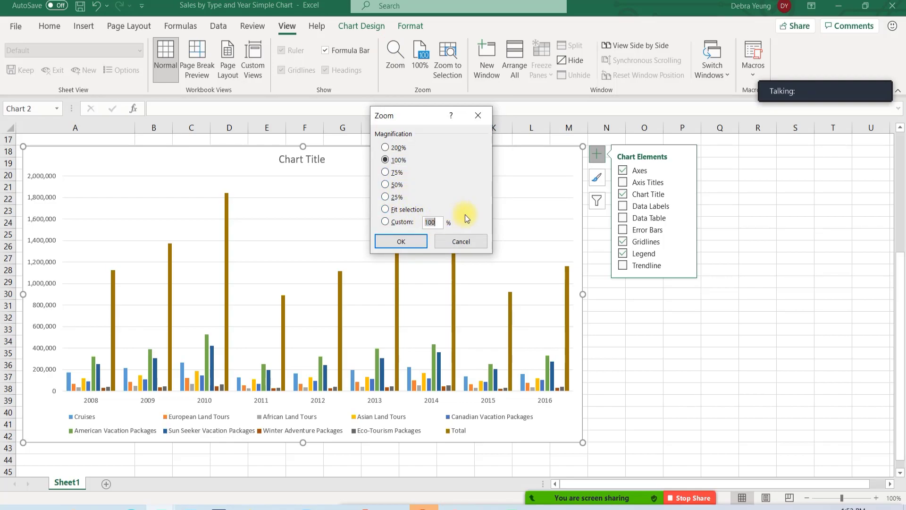
text(160)
key(Return)
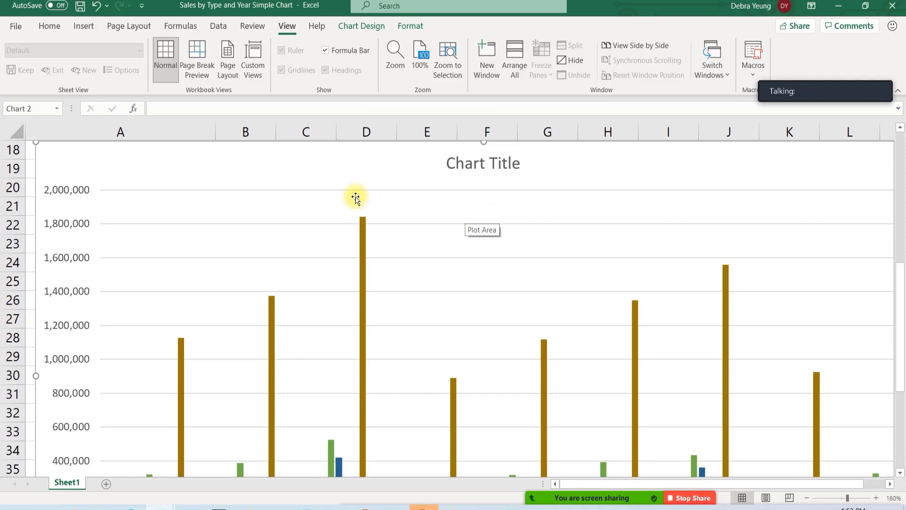
scroll(344, 247, down, 4)
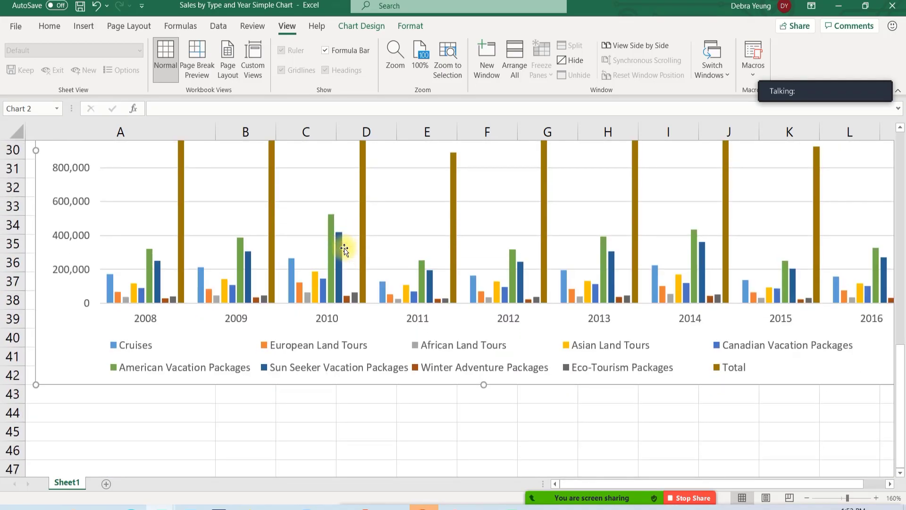
scroll(344, 247, up, 3)
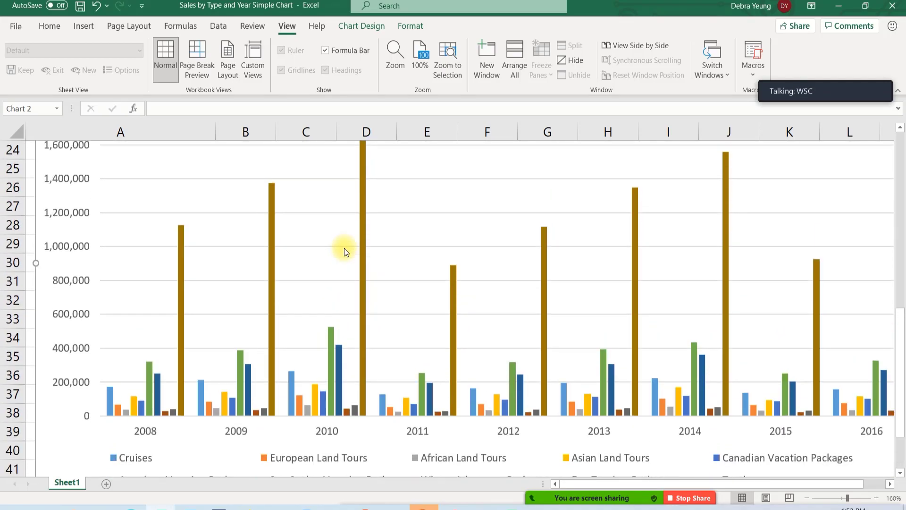
scroll(344, 248, up, 1)
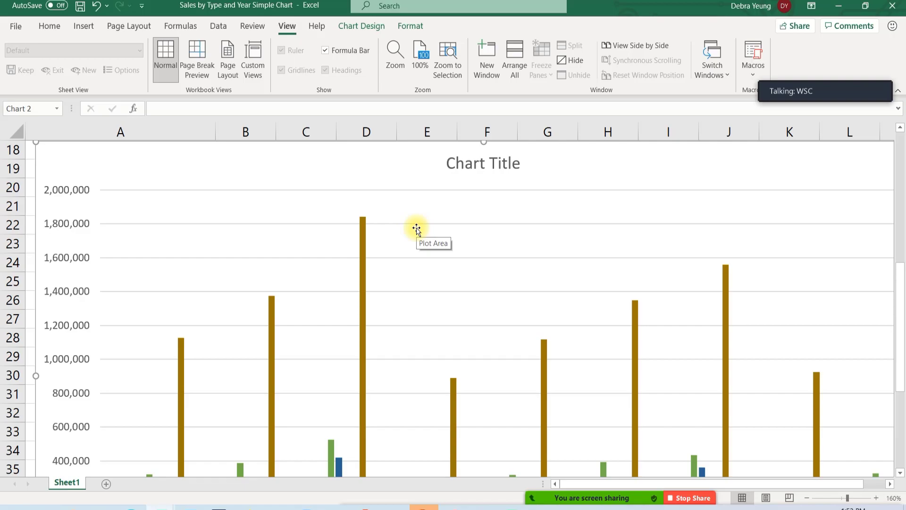
Replace the chart title's text with "This is my title" and add an empty second line to it
click(462, 166)
drag(448, 163, 511, 166)
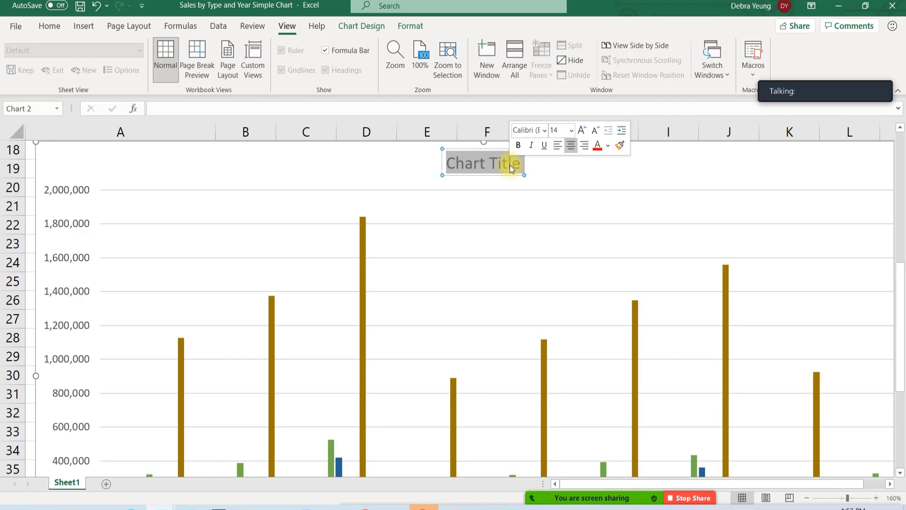
text(T)
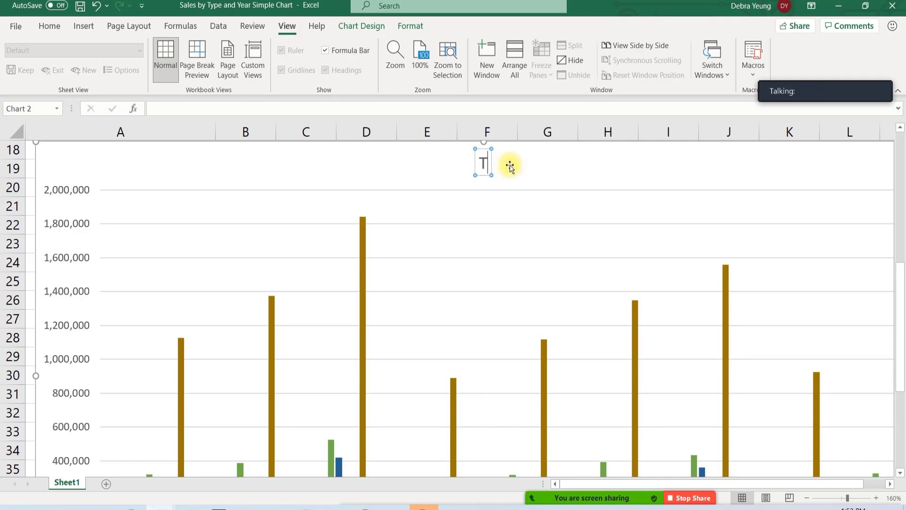
text(his is my)
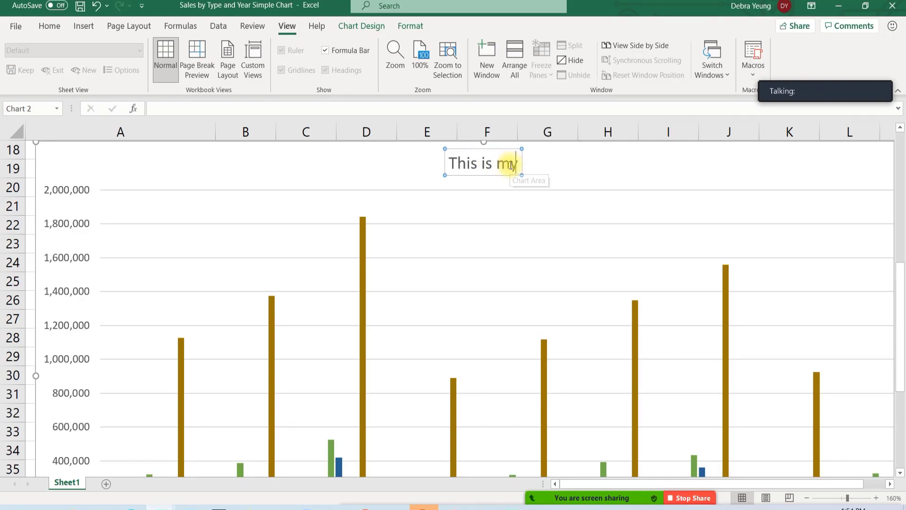
text( title)
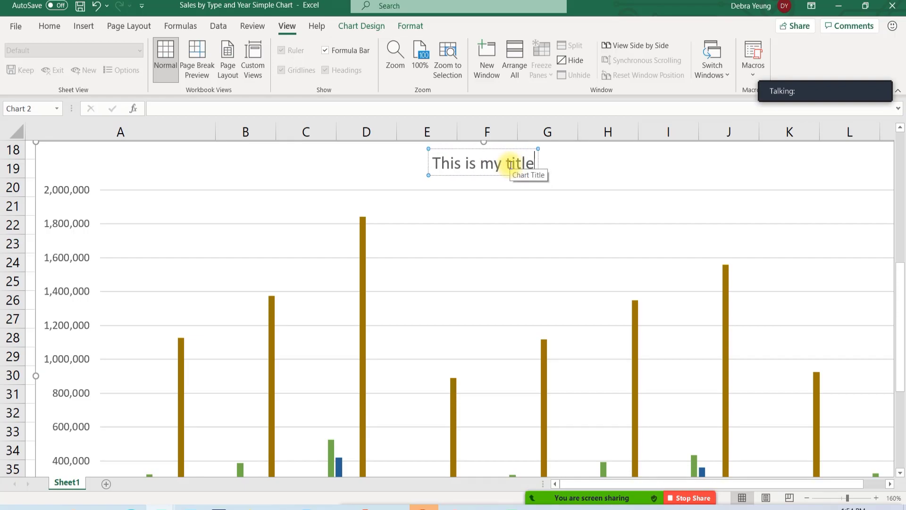
key(Return)
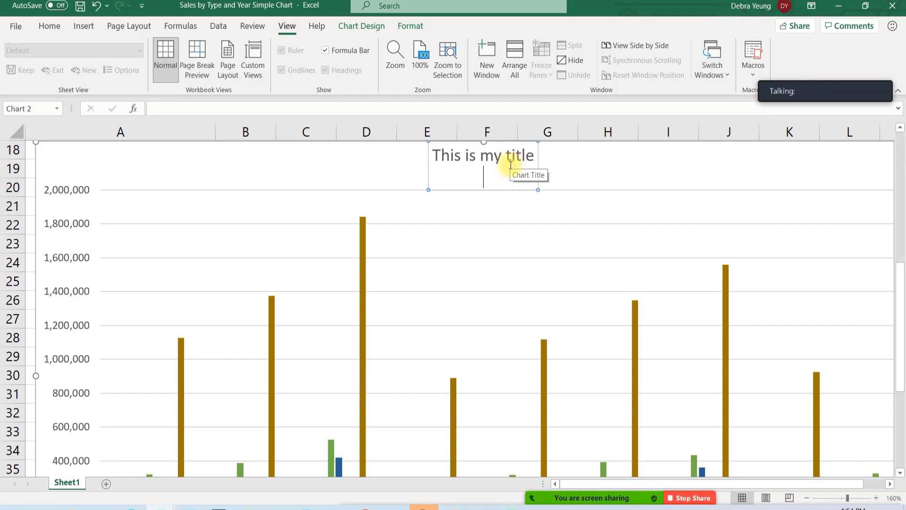
key(BackSpace)
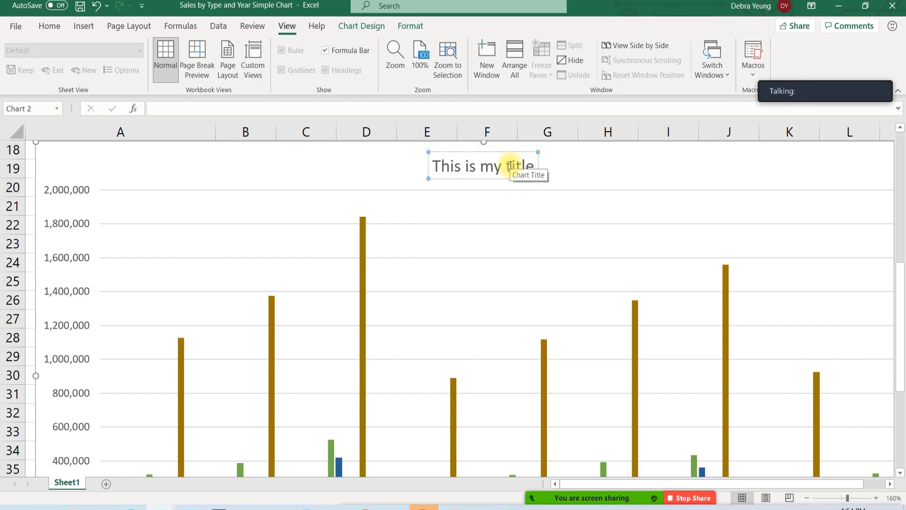
key(Return)
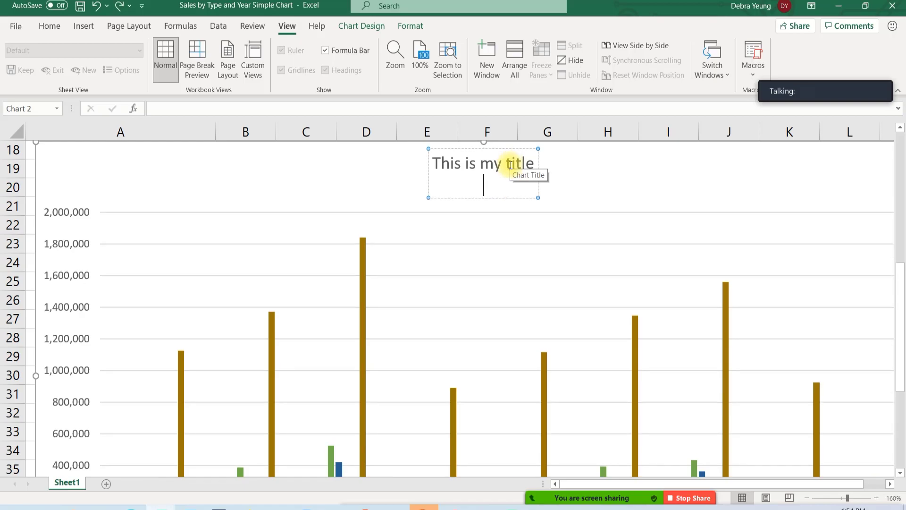
key(Escape)
triple_click(510, 166)
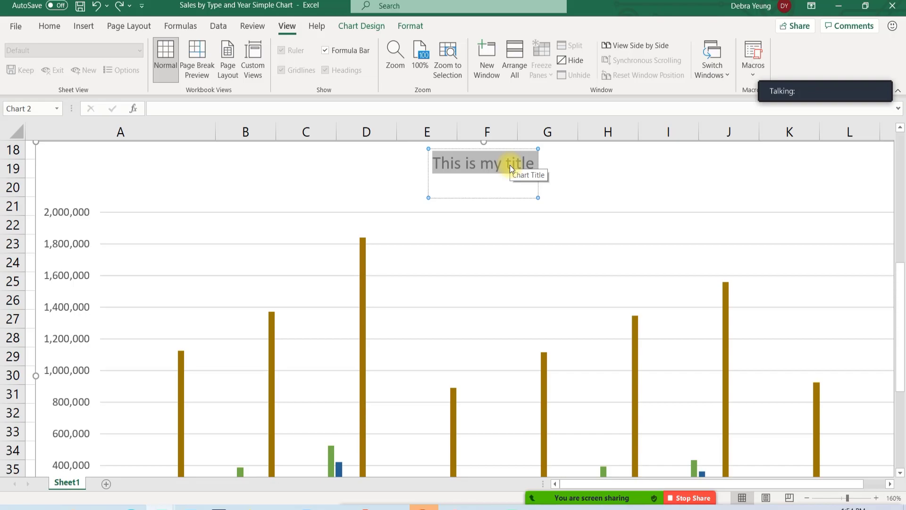
click(576, 173)
click(489, 166)
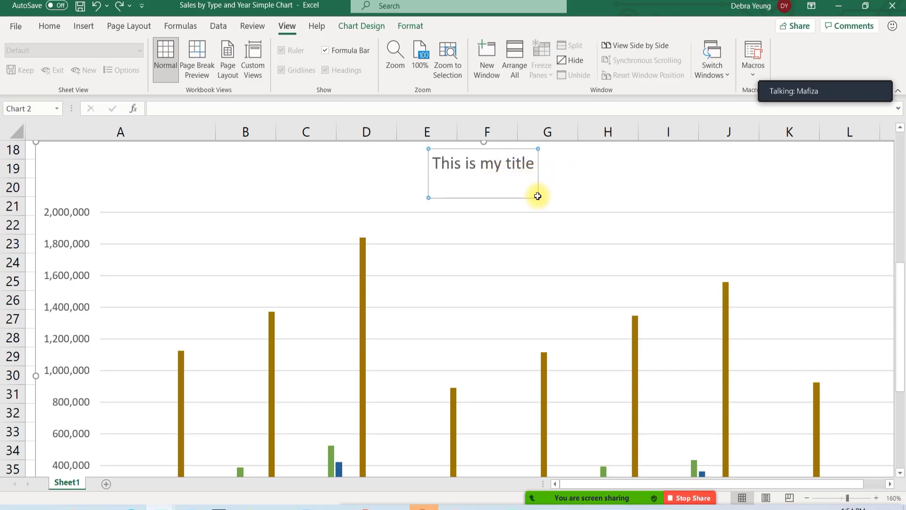
click(557, 180)
click(488, 161)
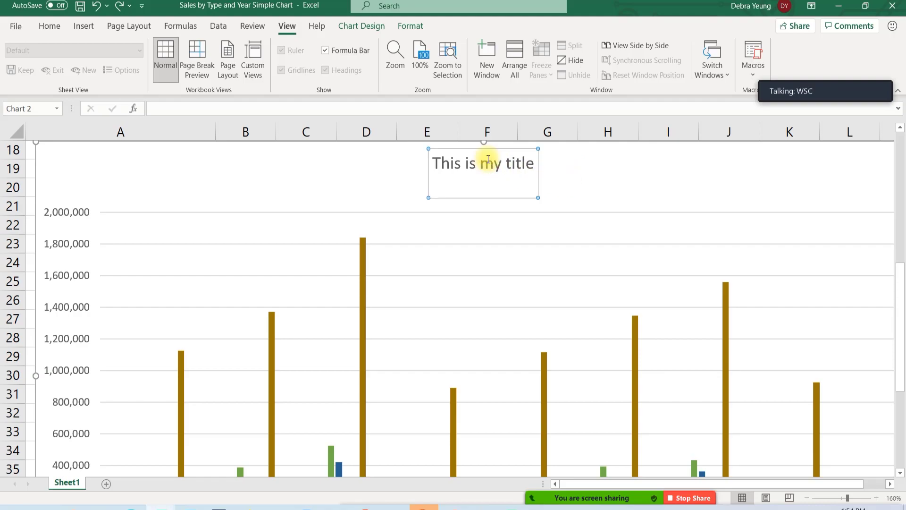
drag(466, 161, 520, 164)
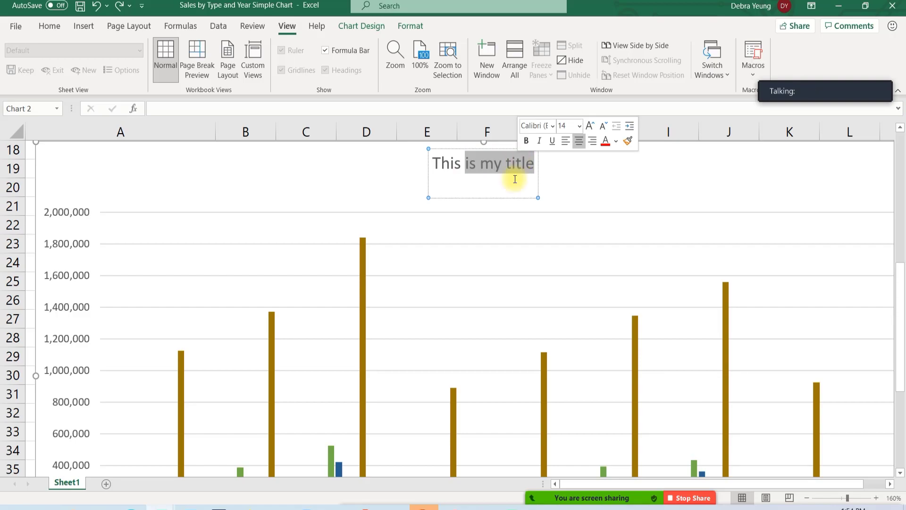
click(412, 182)
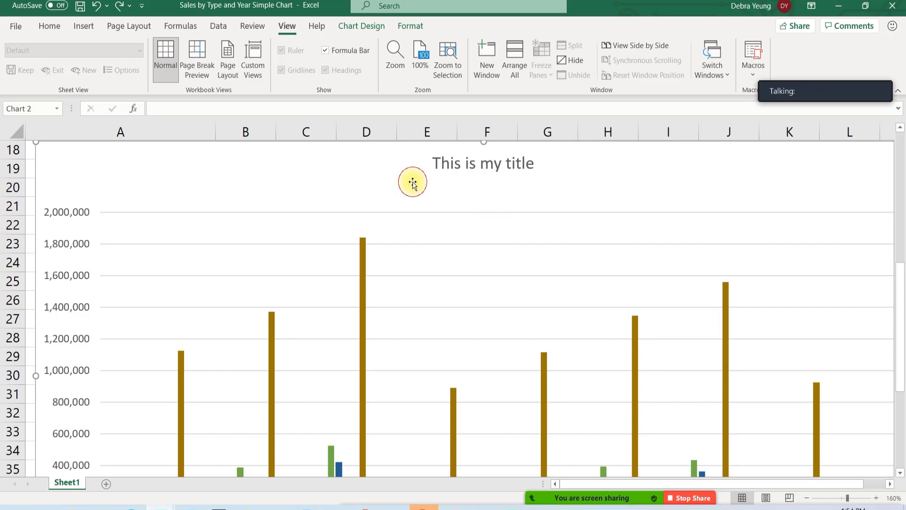
Undo the chart title edits back to the placeholder text and place the cursor inside the title
click(98, 6)
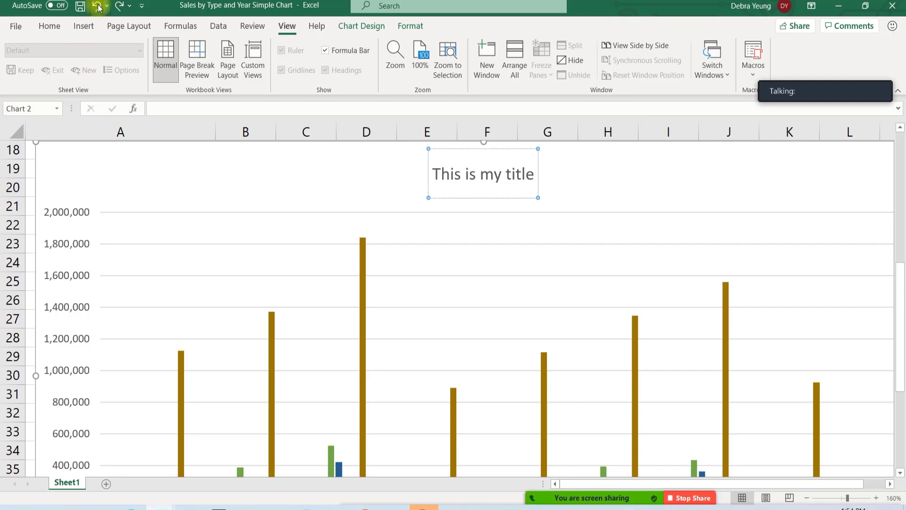
click(98, 6)
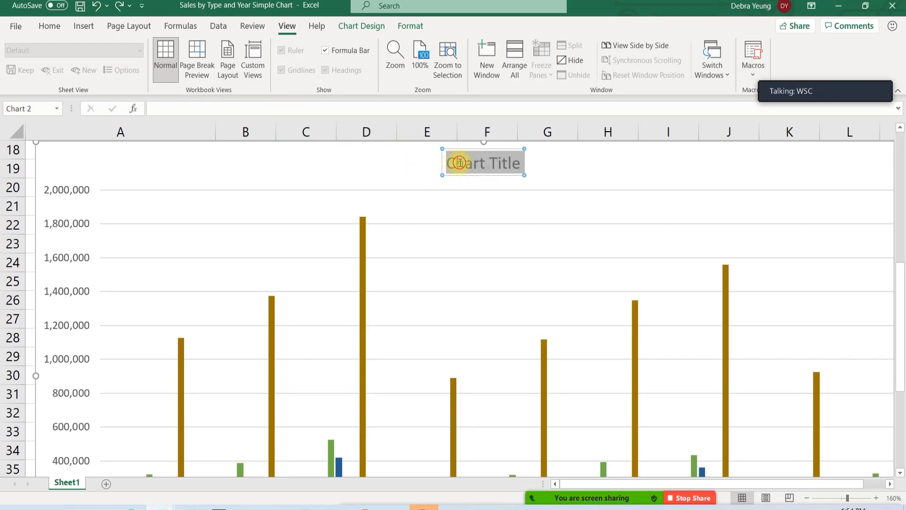
click(460, 163)
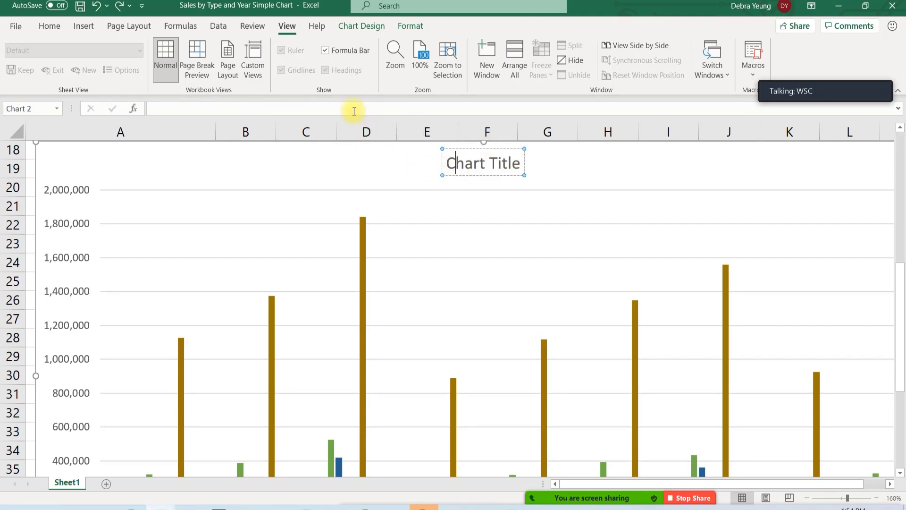
Set the chart title's text to "Sales by Type and Year" through the formula bar
click(232, 107)
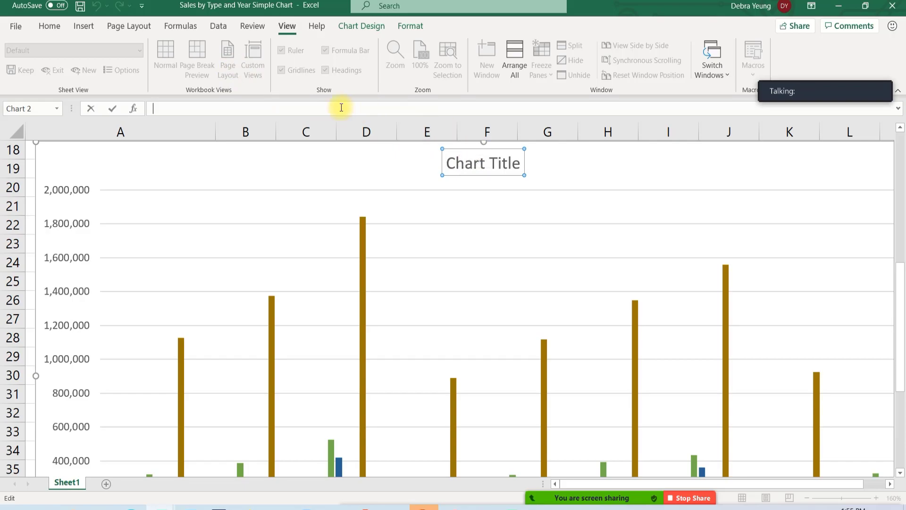
text(Sales by Type and Year)
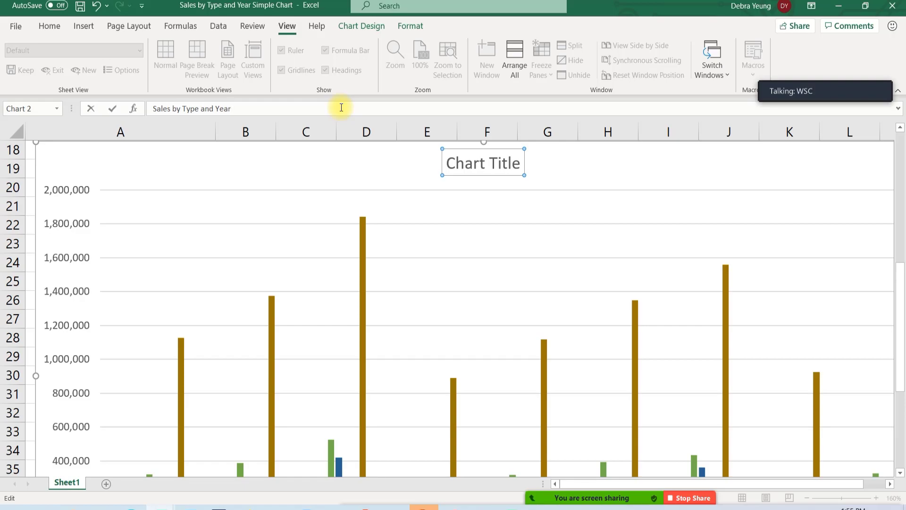
key(Return)
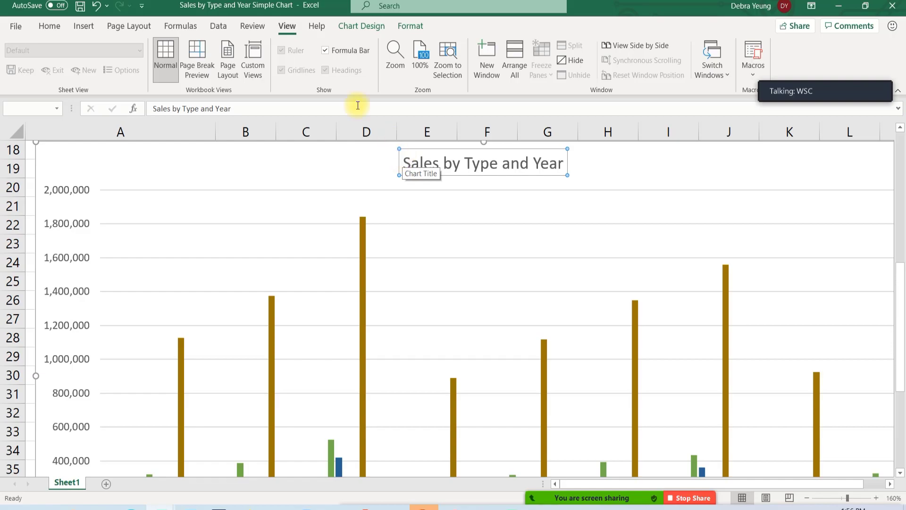
Set the worksheet zoom to a custom 130%
click(391, 60)
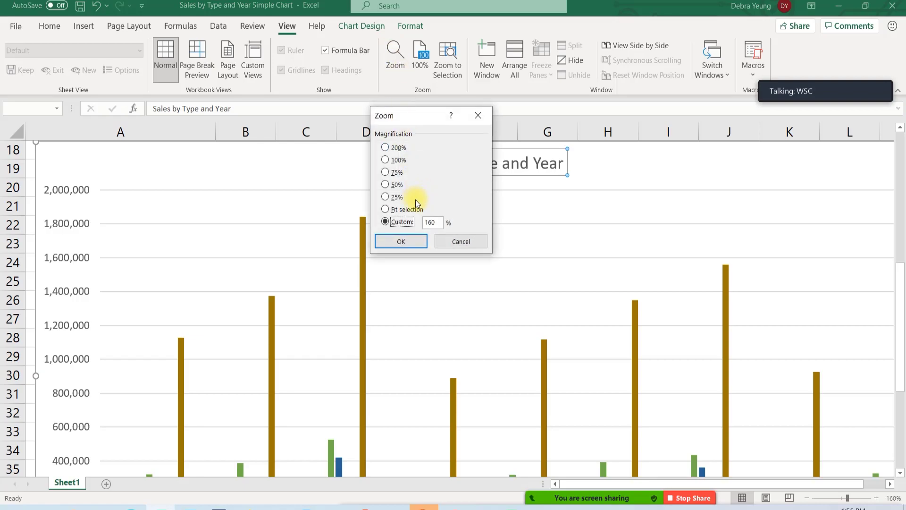
double_click(428, 221)
key(BackSpace)
text(130)
key(Return)
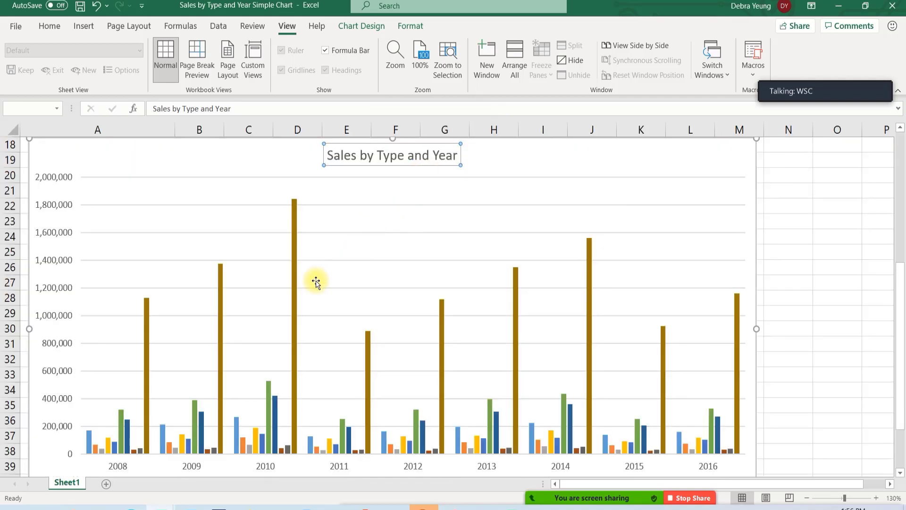
Examine the column chart's title, yearly column groups and legend against the sales table above it
scroll(314, 281, up, 2)
scroll(241, 202, up, 1)
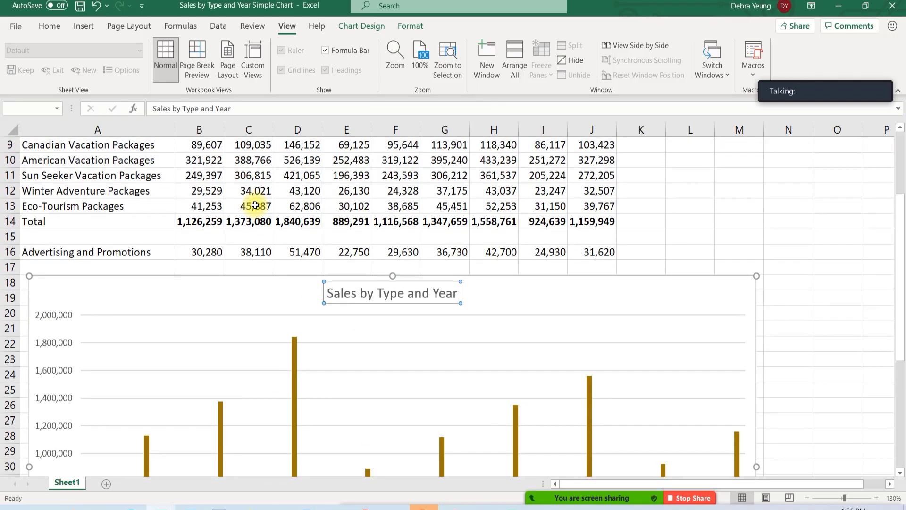
scroll(255, 208, down, 1)
scroll(236, 209, down, 2)
scroll(198, 208, up, 1)
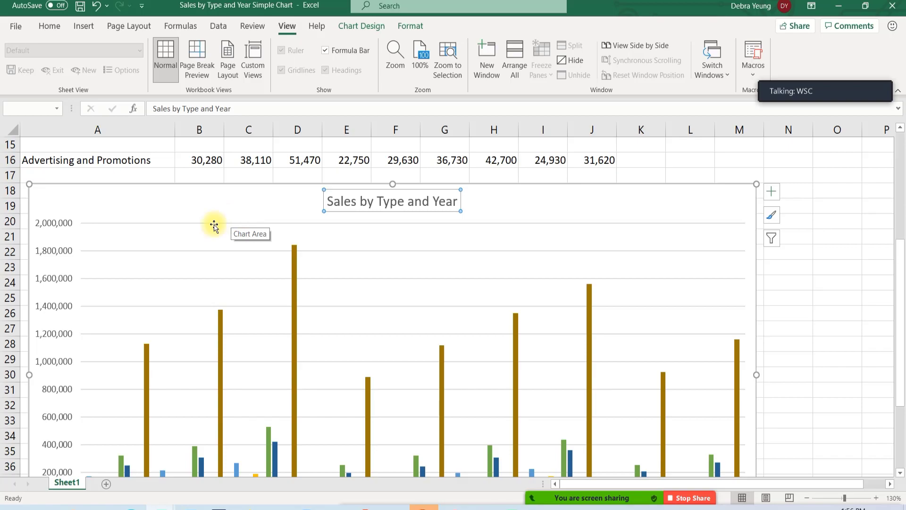
scroll(230, 218, down, 2)
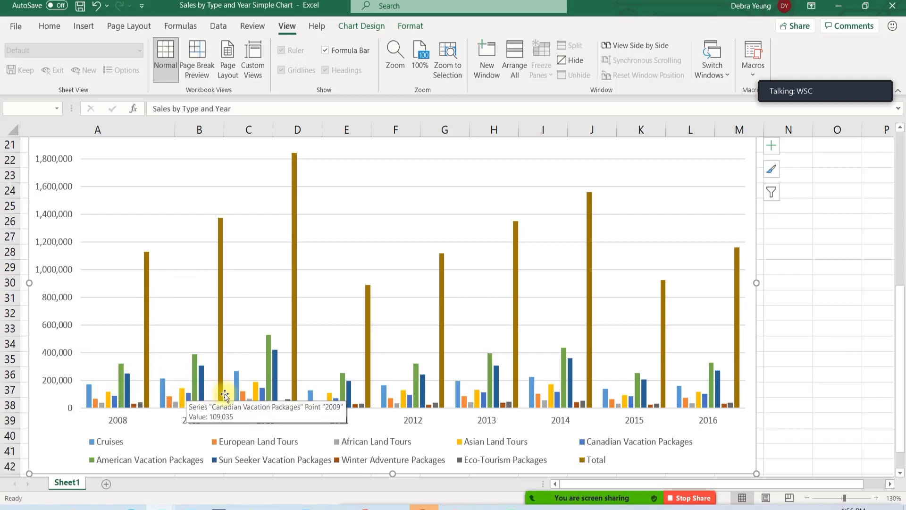
mouse_move(367, 402)
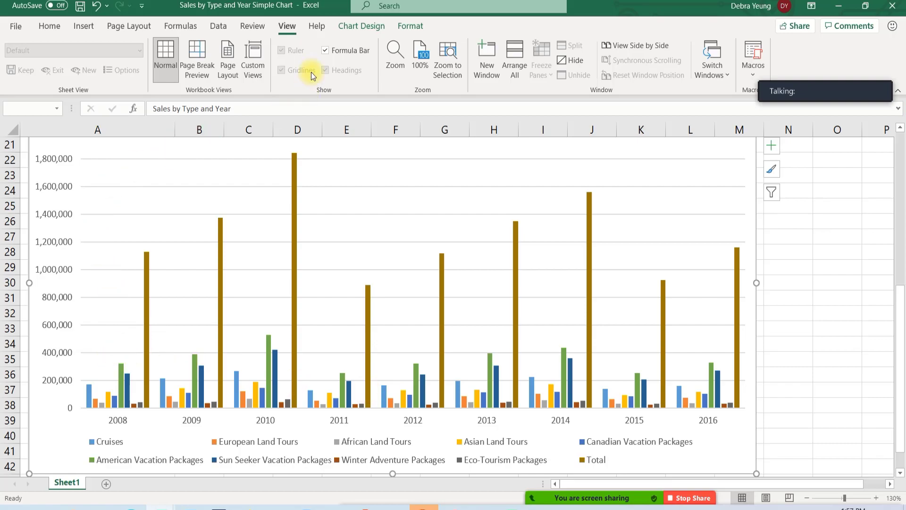
click(356, 27)
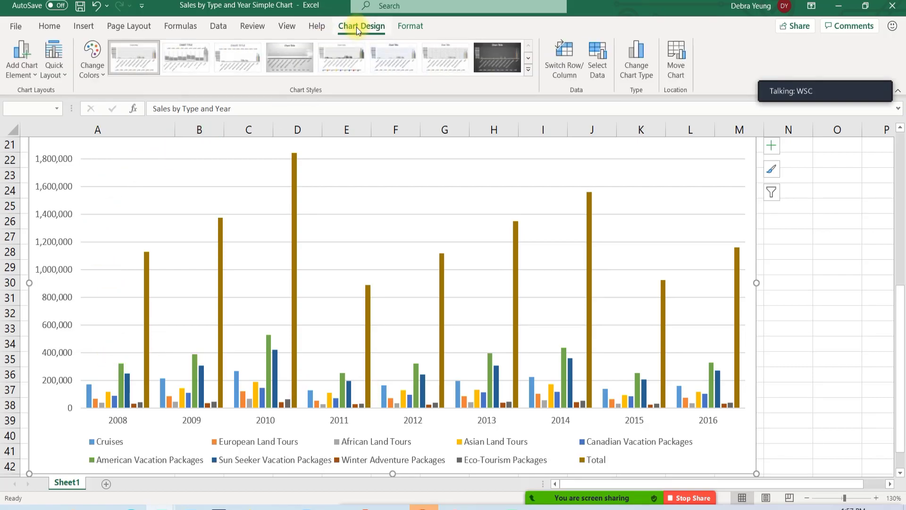
click(415, 27)
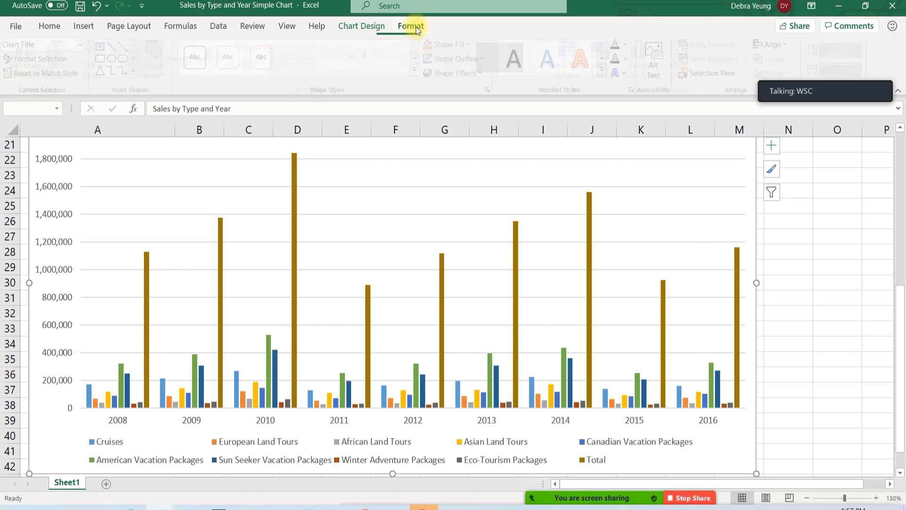
click(359, 29)
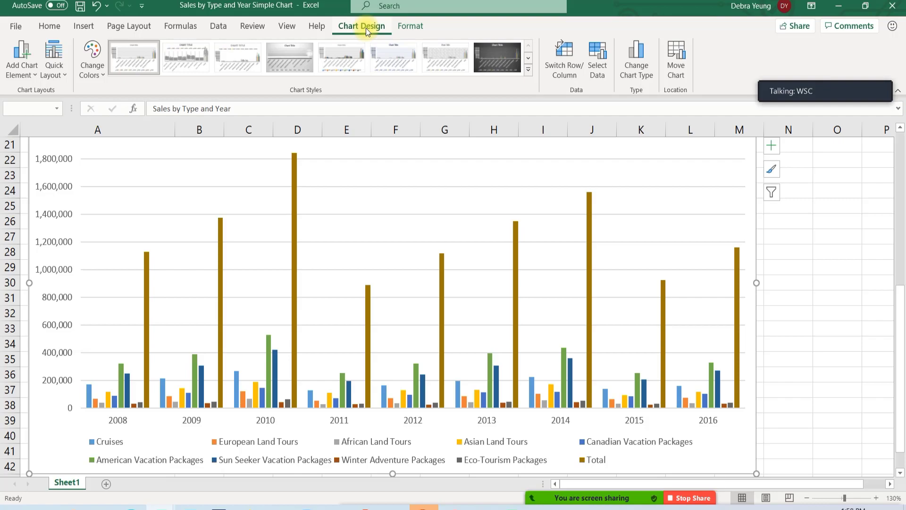
click(405, 27)
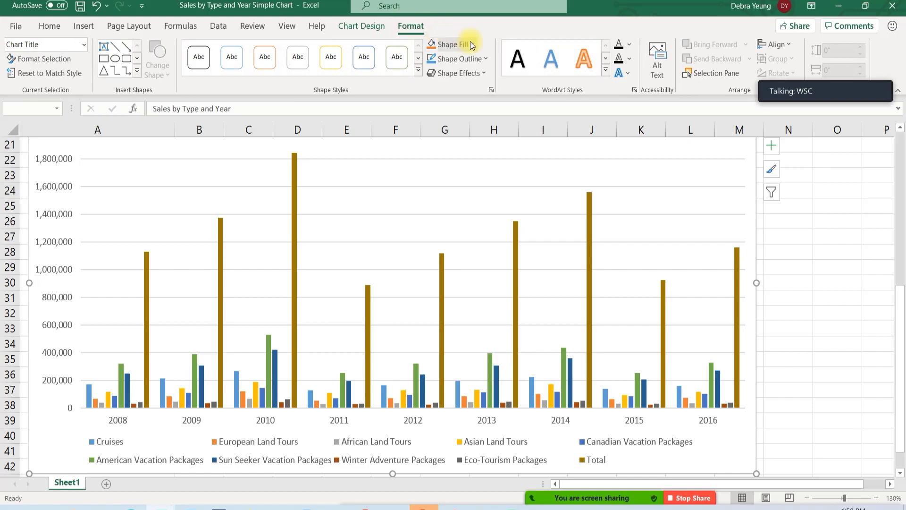
click(366, 24)
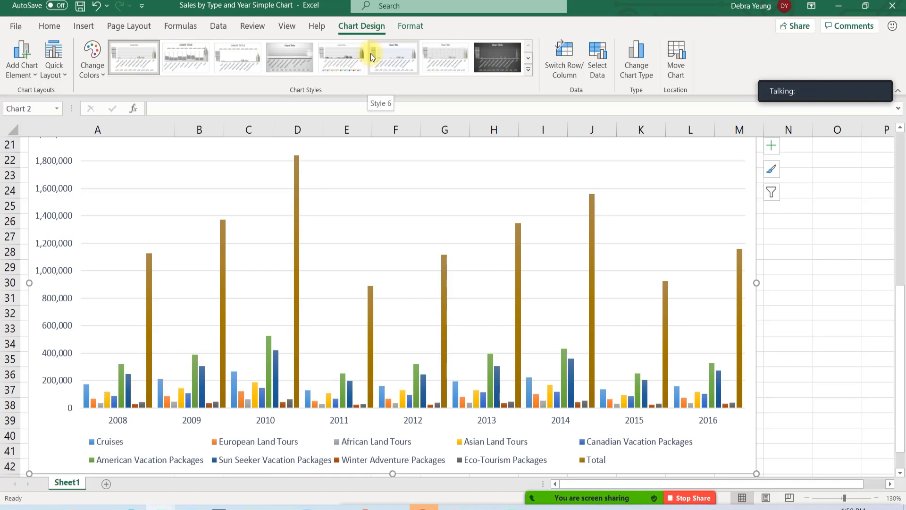
click(354, 23)
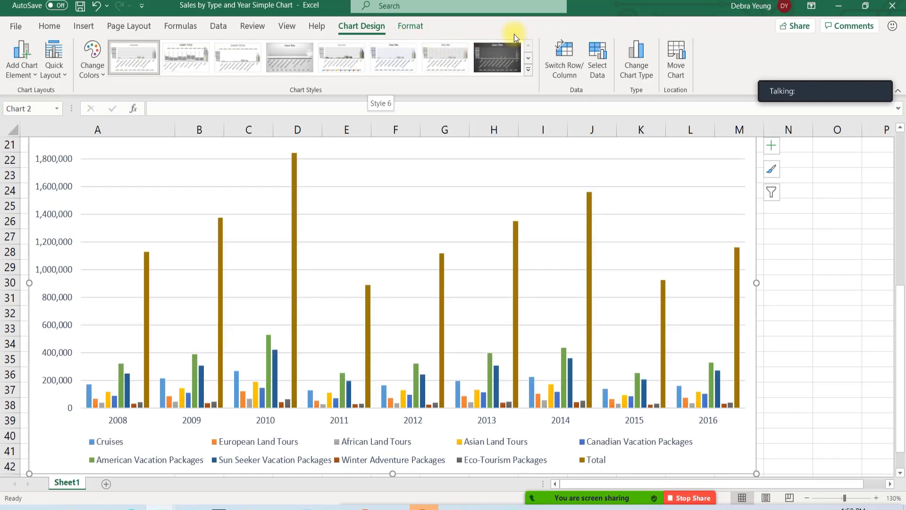
Open the chart's data source settings, switch its rows and columns, and switch them back so the years remain the category labels
click(593, 54)
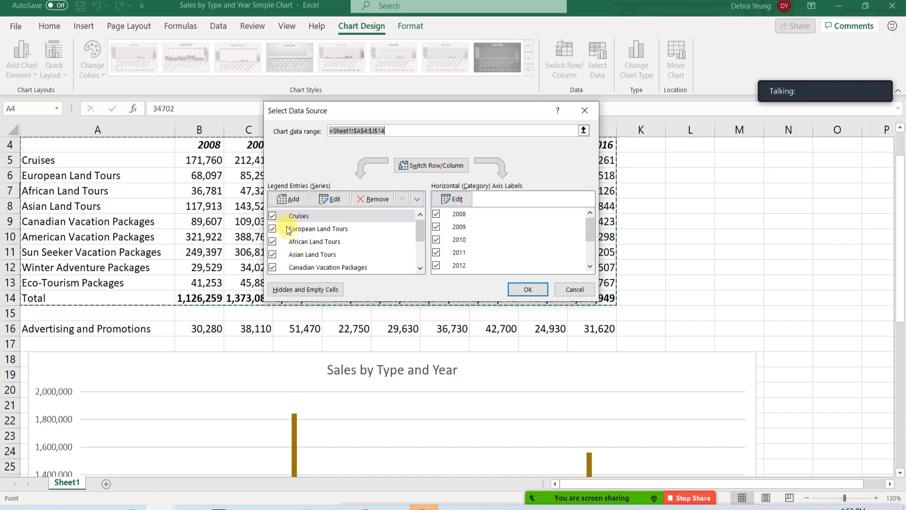
scroll(258, 218, up, 1)
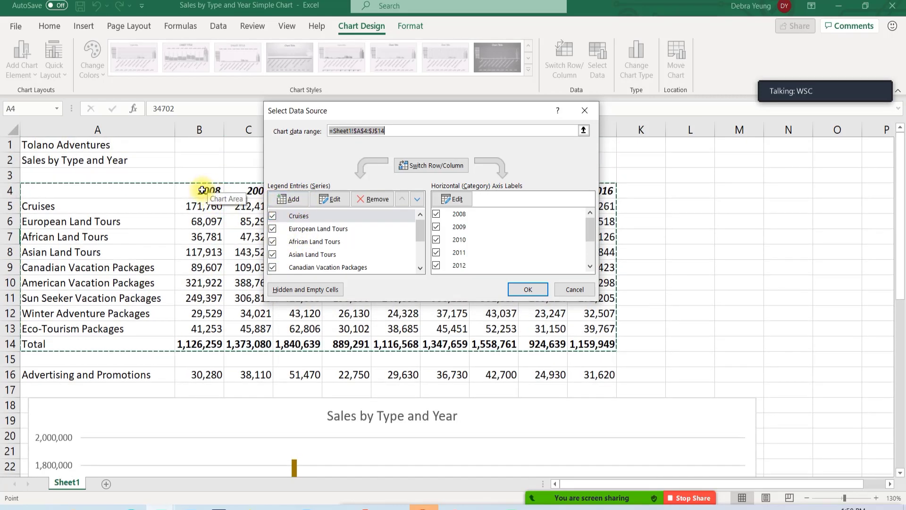
click(414, 170)
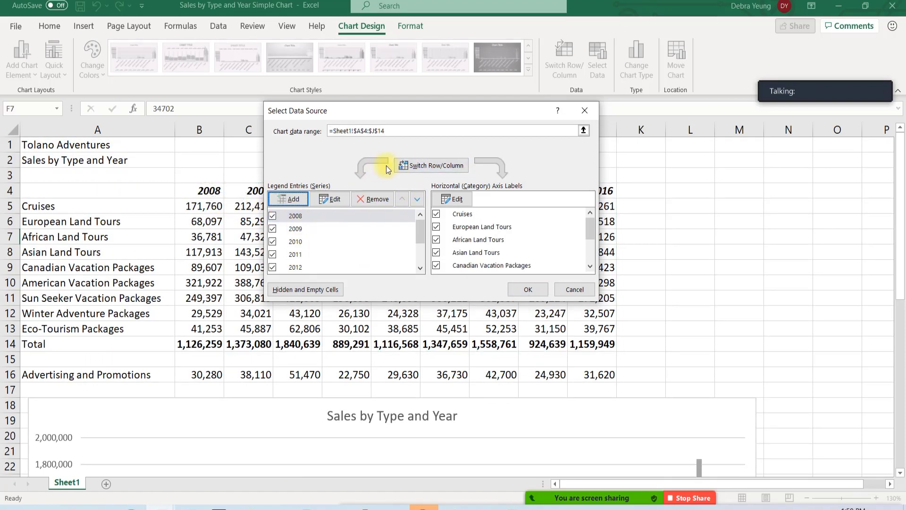
click(406, 166)
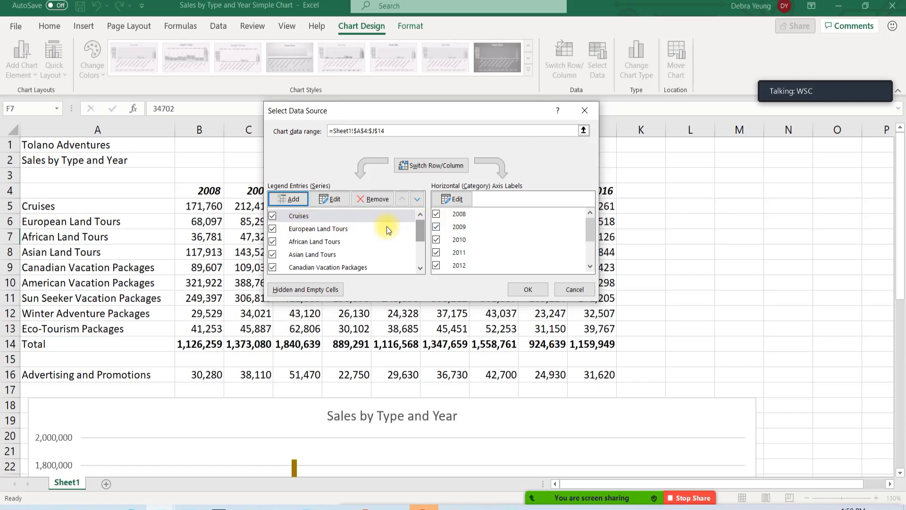
Remove the Total series from the chart's legend entries and apply the data source change
scroll(319, 232, down, 1)
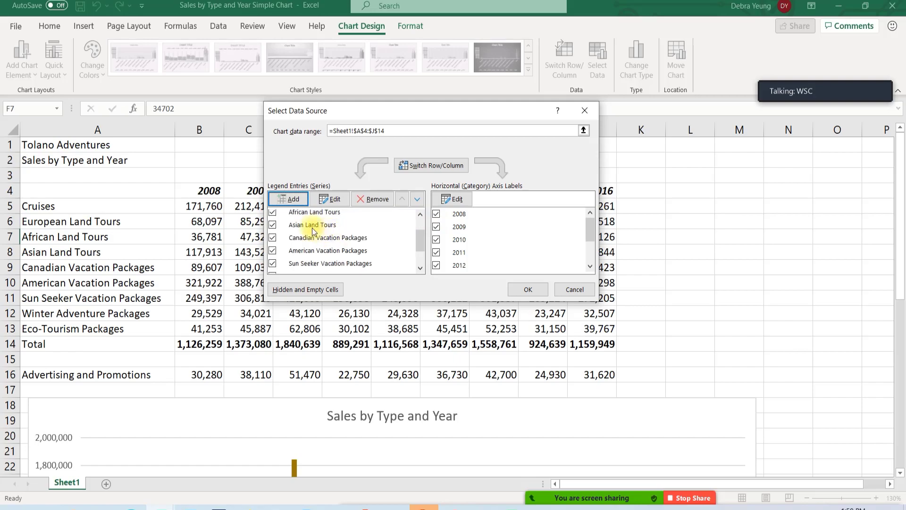
scroll(306, 217, down, 3)
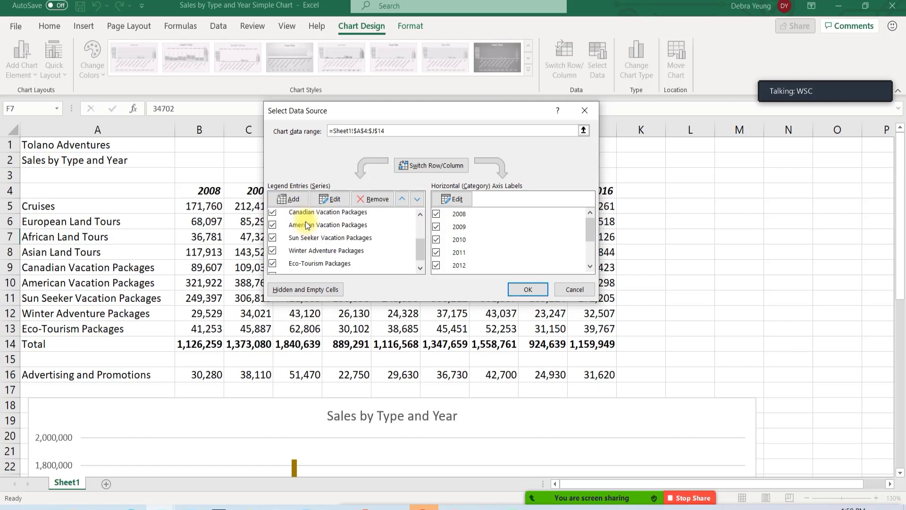
click(296, 268)
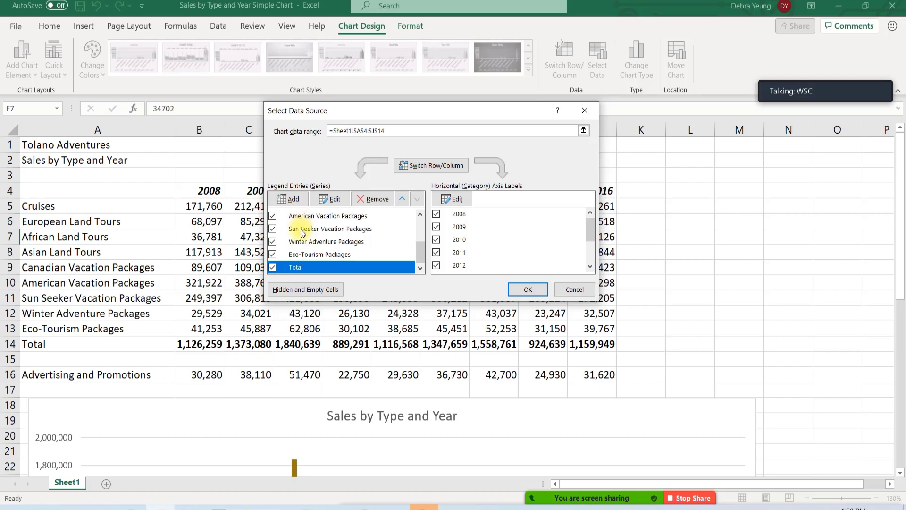
click(301, 231)
click(295, 267)
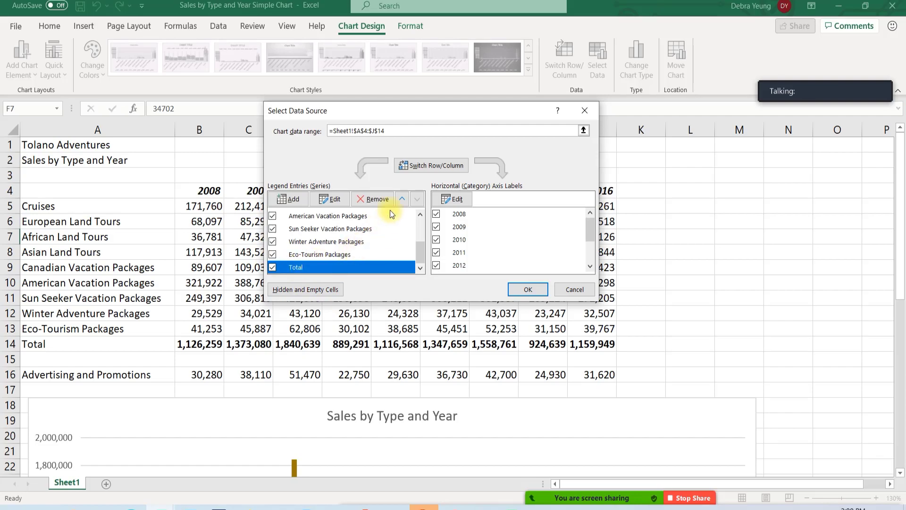
click(333, 268)
click(363, 200)
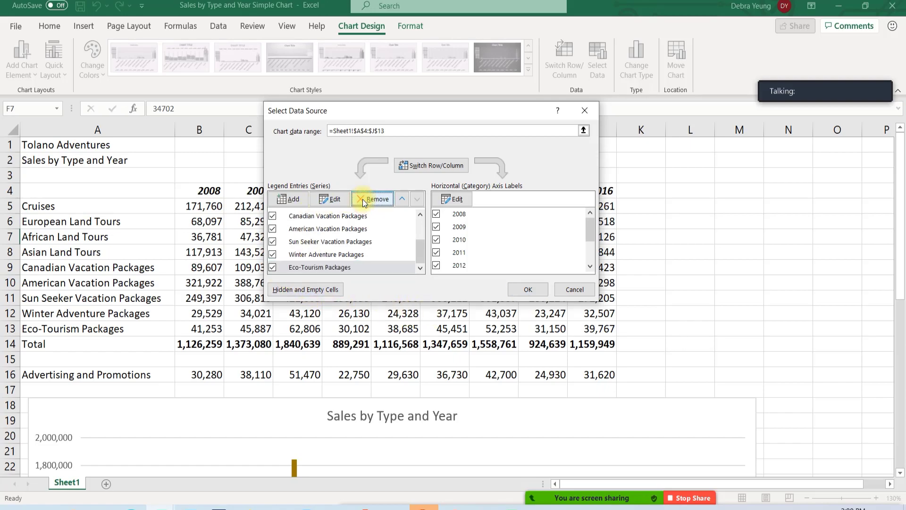
click(519, 289)
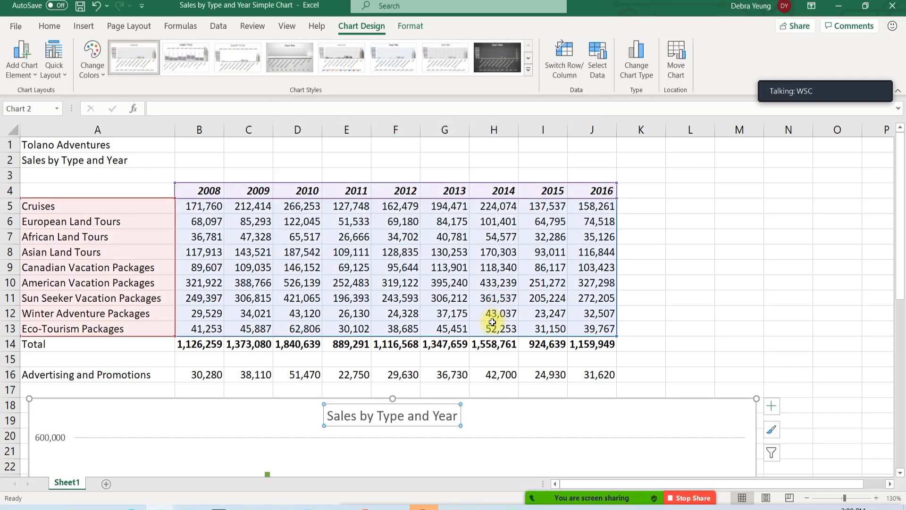
Check the chart against the sales table, undo the removal of the Total series and select the chart
scroll(268, 381, down, 6)
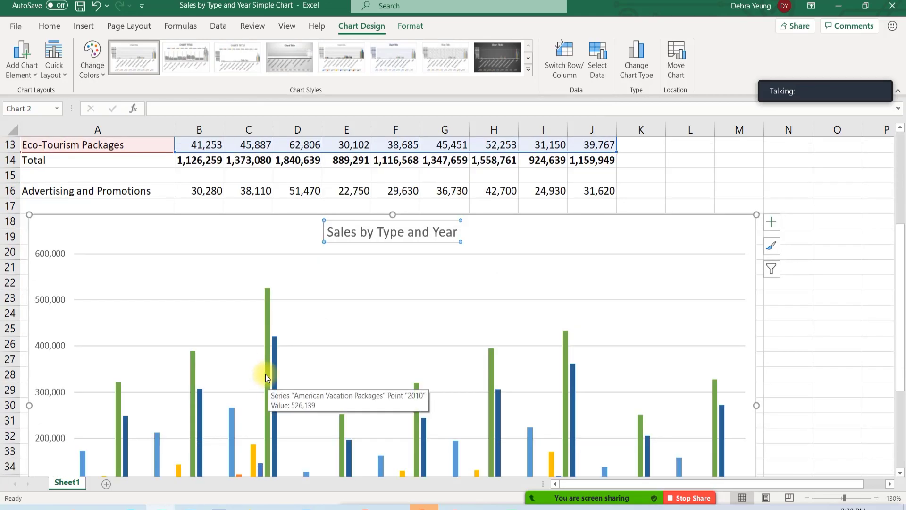
scroll(265, 371, down, 2)
scroll(255, 362, up, 5)
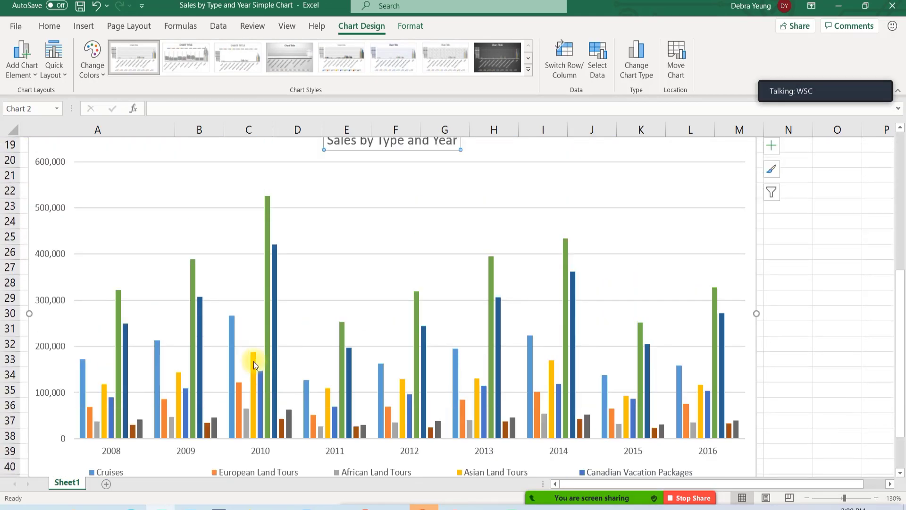
scroll(254, 363, up, 3)
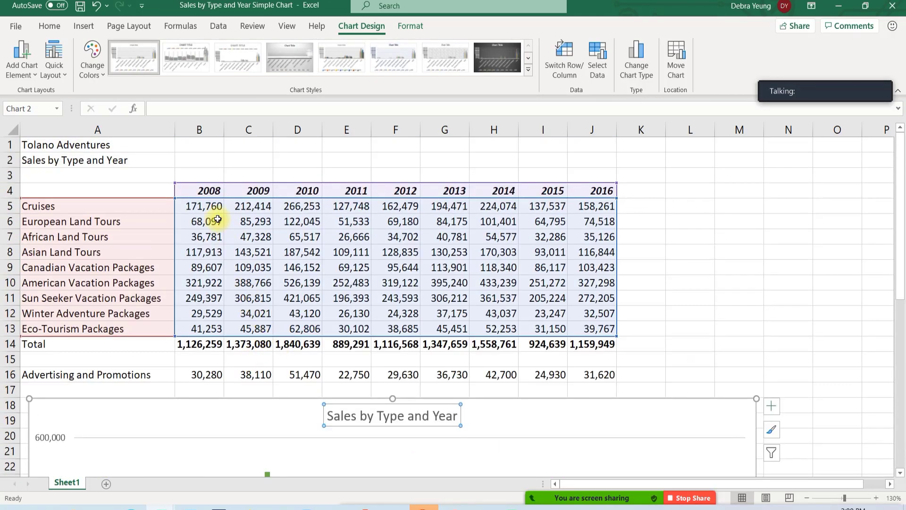
click(96, 6)
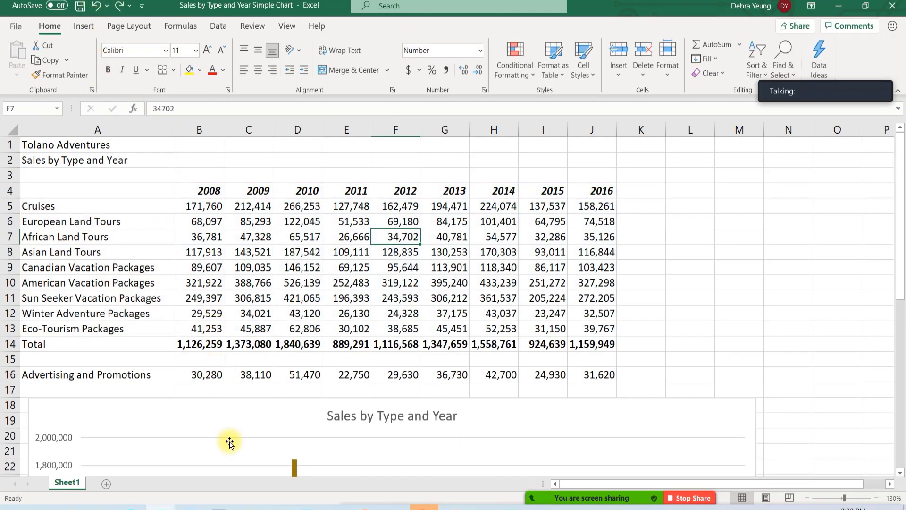
click(219, 419)
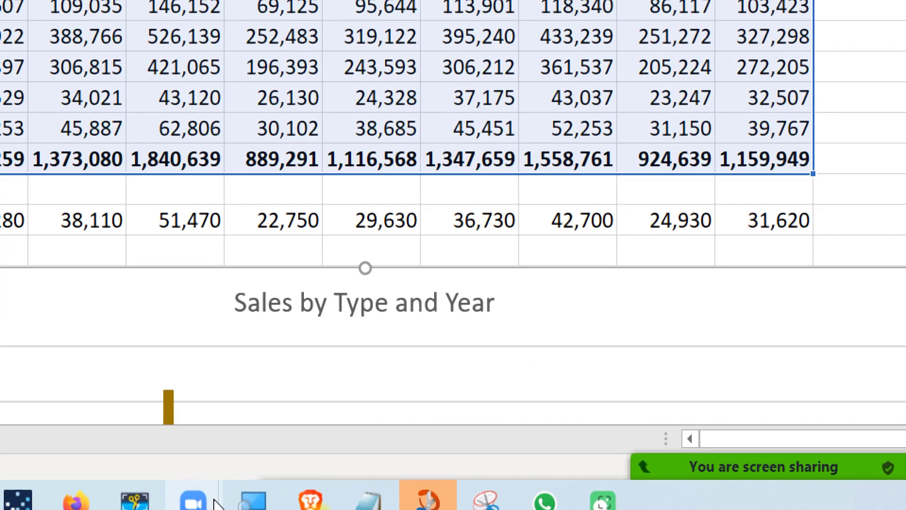
Close the Magnifier tool and reapply the worksheet's custom 130% zoom
mouse_move(225, 507)
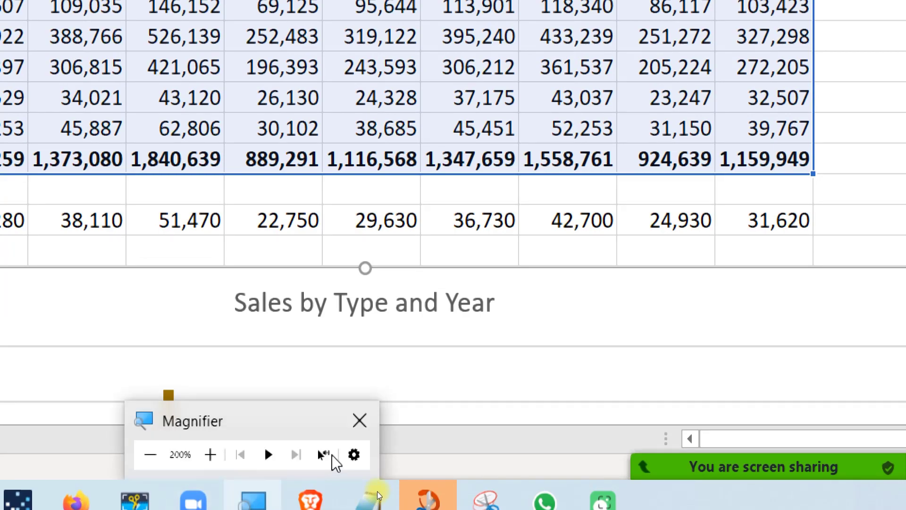
click(362, 421)
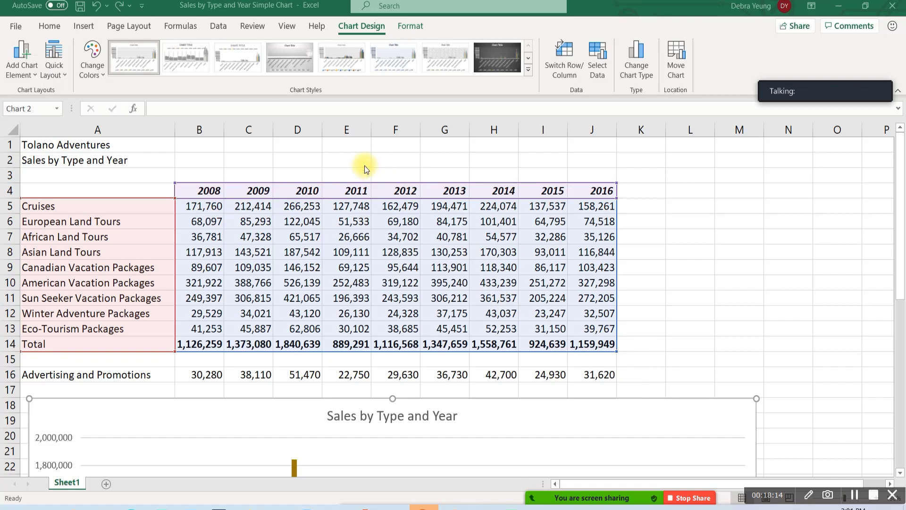
click(279, 26)
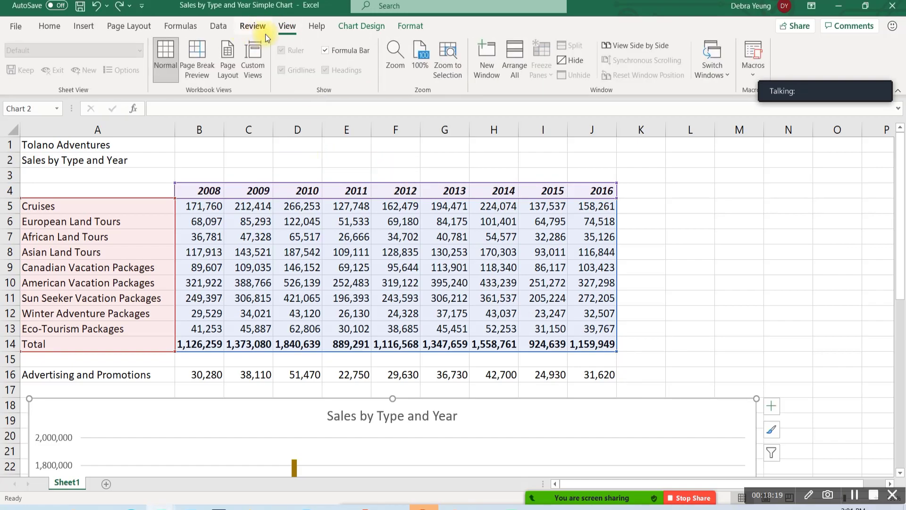
click(393, 53)
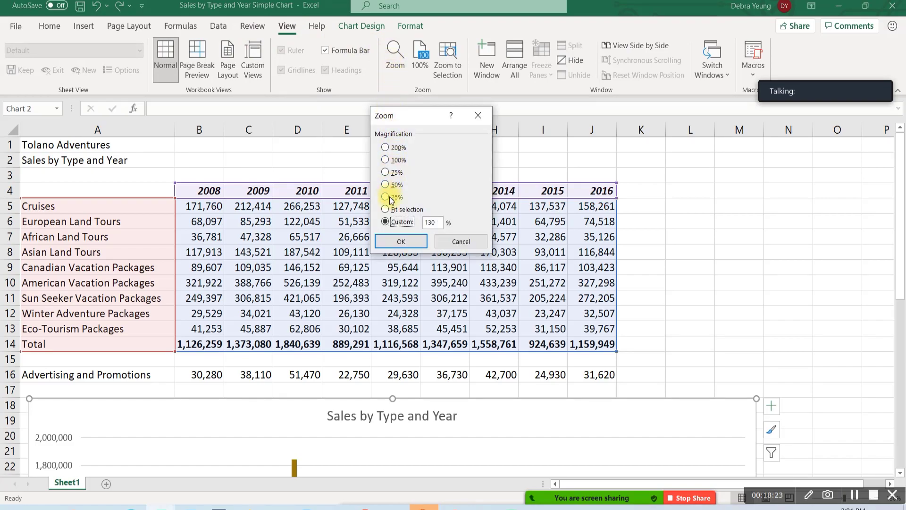
click(412, 246)
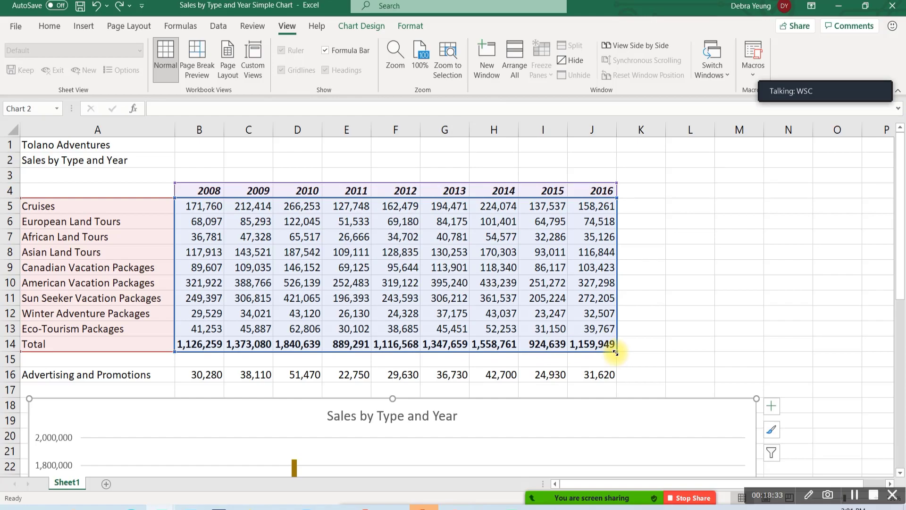
Shrink the chart's source range on the worksheet to end at the Eco-Tourism Packages row, excluding the Total row, and deselect the chart
drag(616, 352, 610, 342)
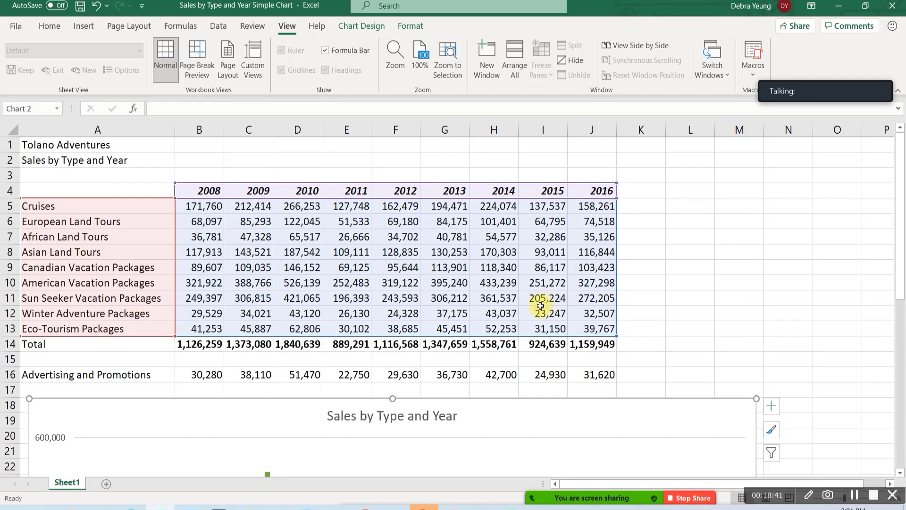
click(632, 331)
scroll(447, 389, down, 5)
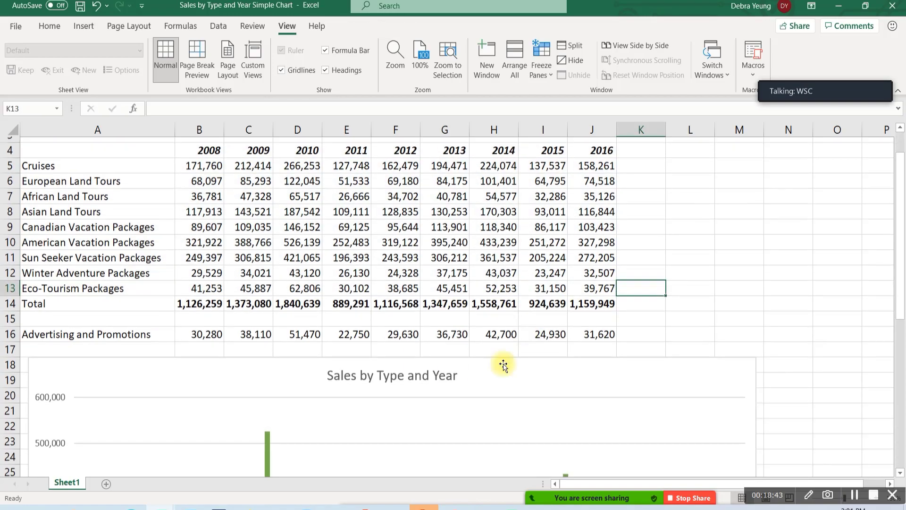
scroll(446, 390, down, 1)
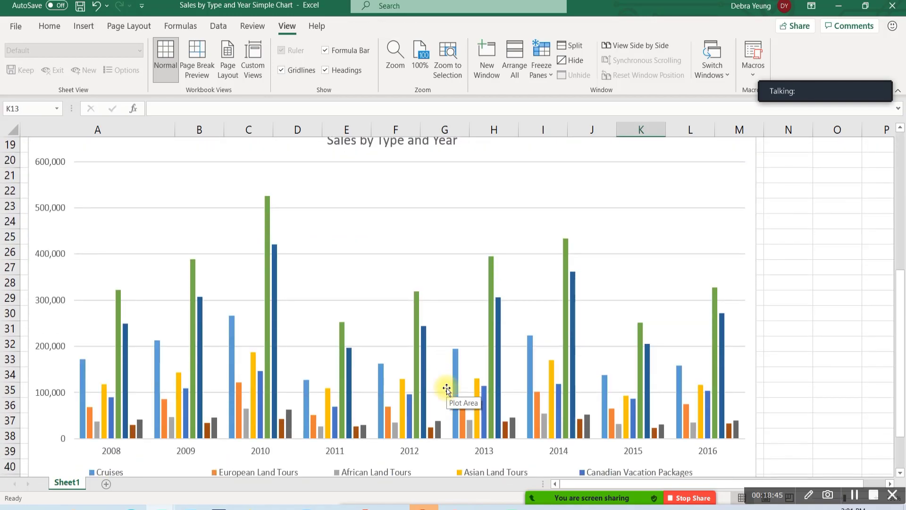
scroll(379, 385, up, 3)
scroll(380, 387, up, 3)
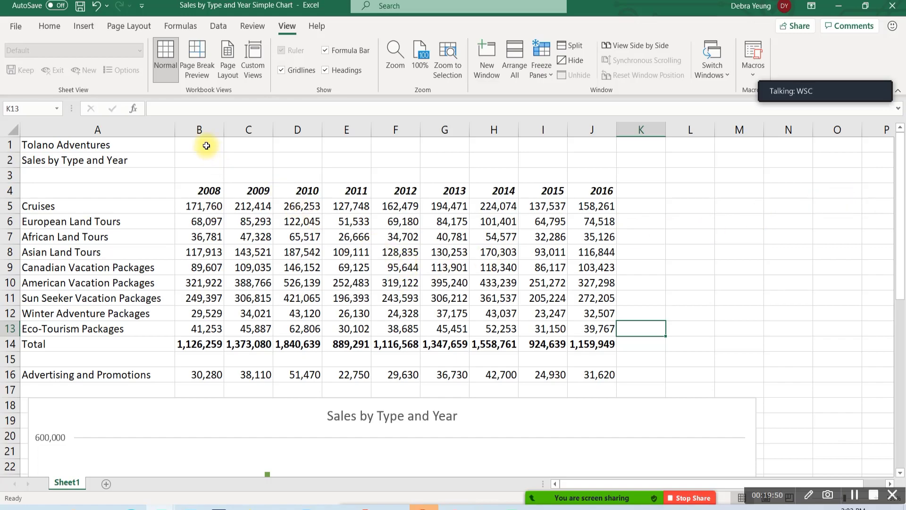
Examine the Advertising and Promotions figures in row 16 against the column chart's value axis, years and legend
scroll(208, 205, down, 1)
scroll(208, 205, down, 2)
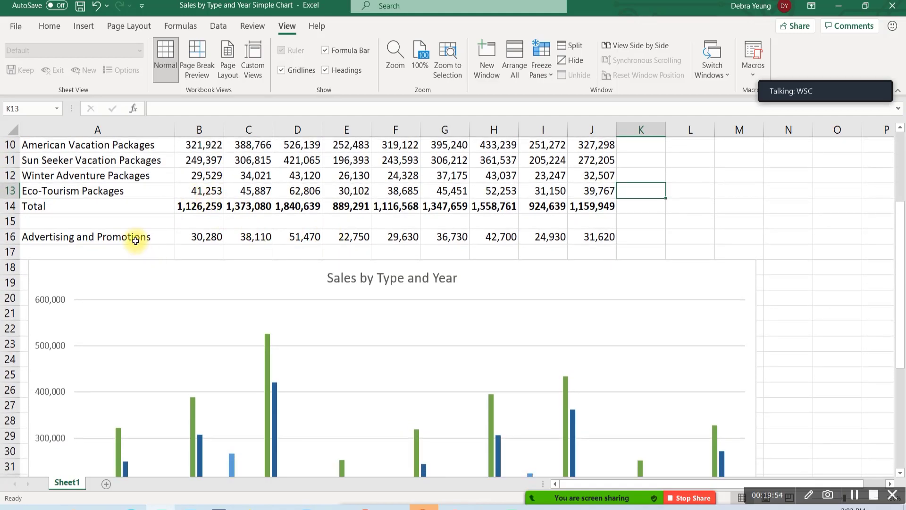
click(193, 237)
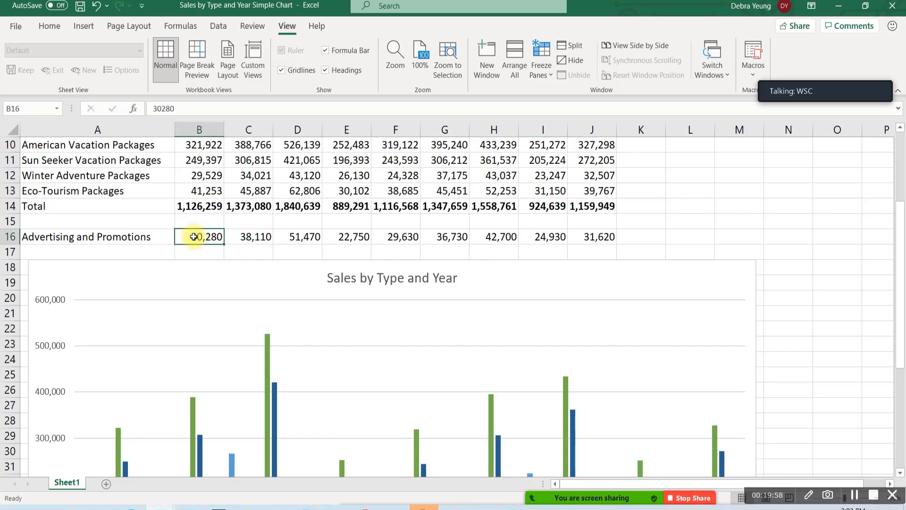
scroll(194, 236, up, 1)
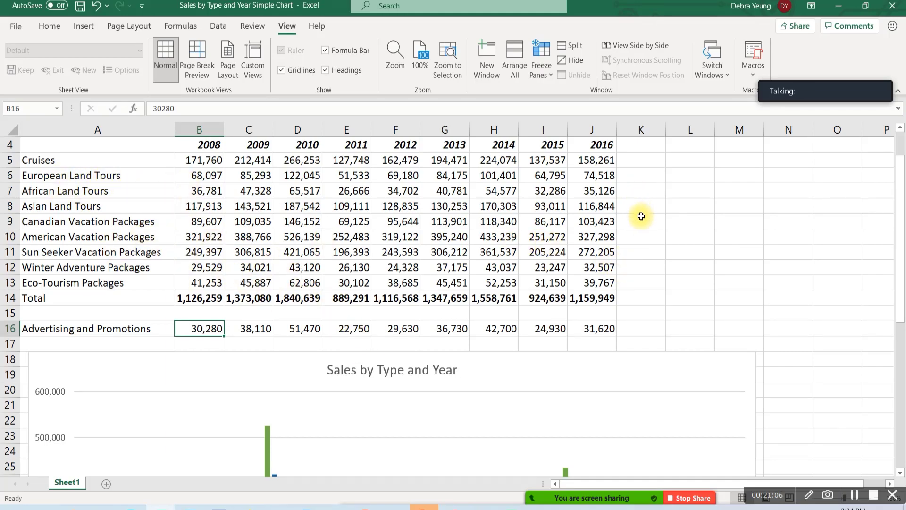
scroll(641, 208, up, 1)
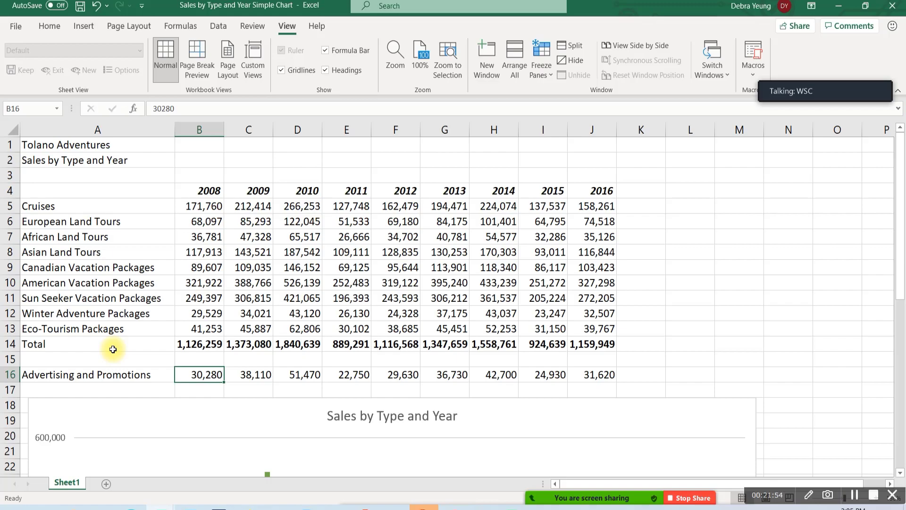
scroll(99, 372, down, 2)
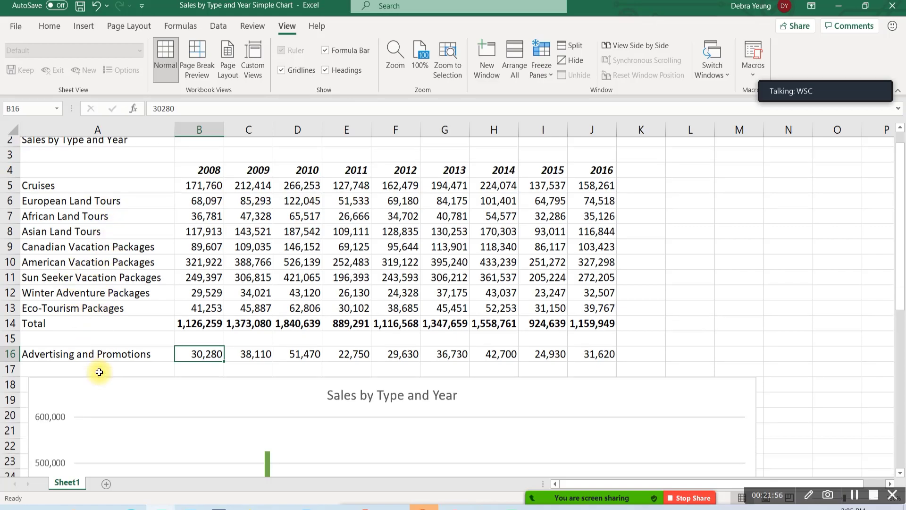
scroll(99, 372, down, 4)
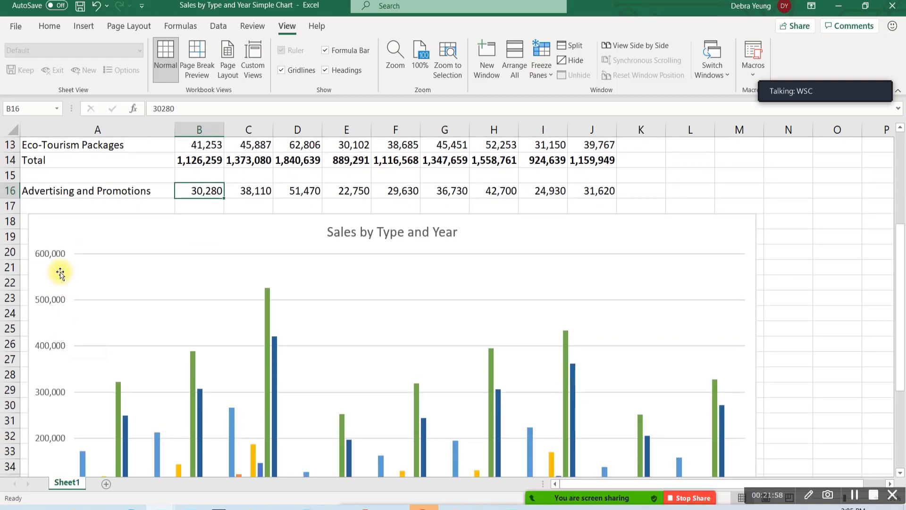
scroll(61, 394, down, 2)
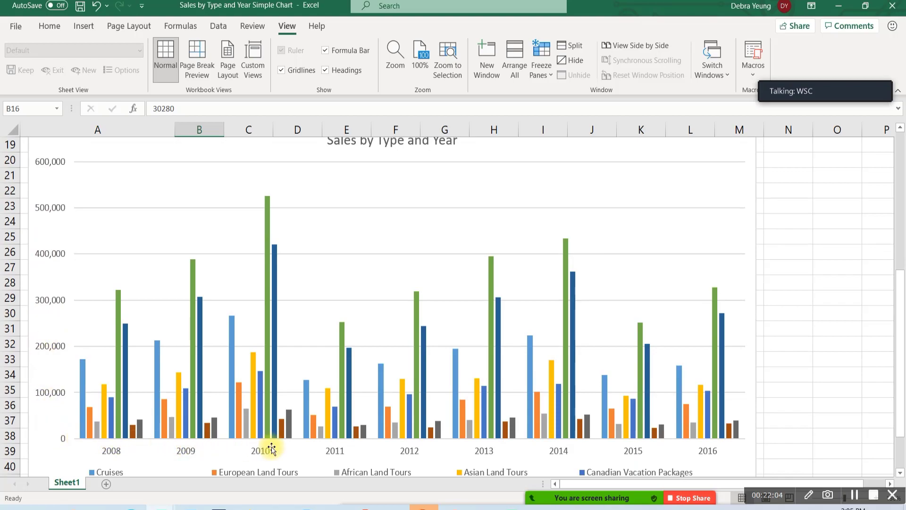
scroll(243, 441, up, 1)
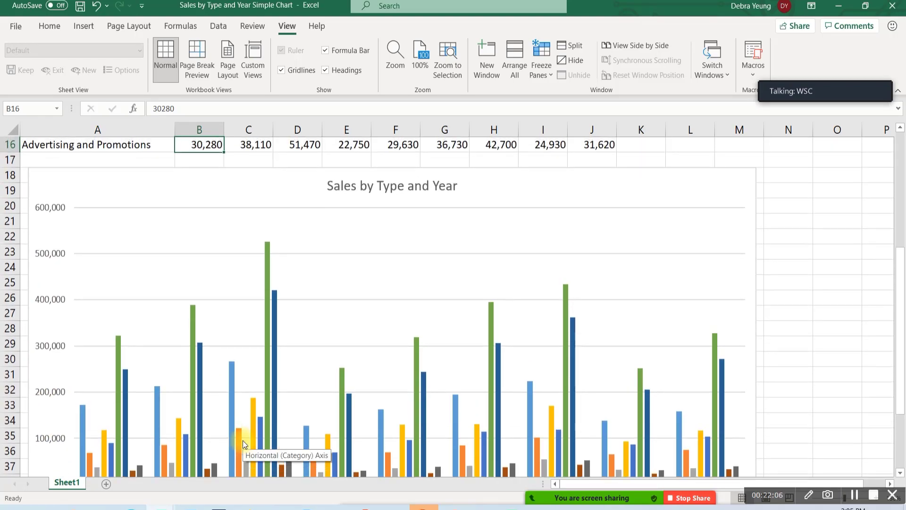
scroll(242, 440, up, 1)
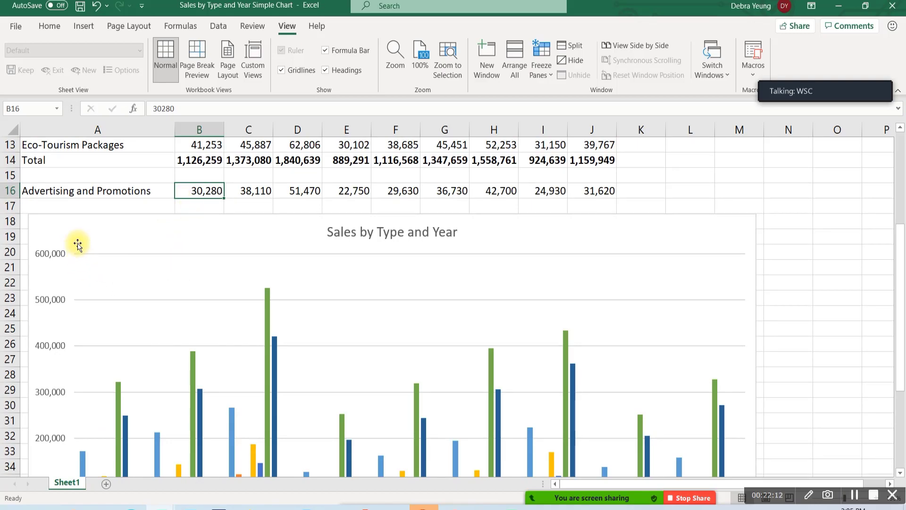
scroll(77, 273, down, 3)
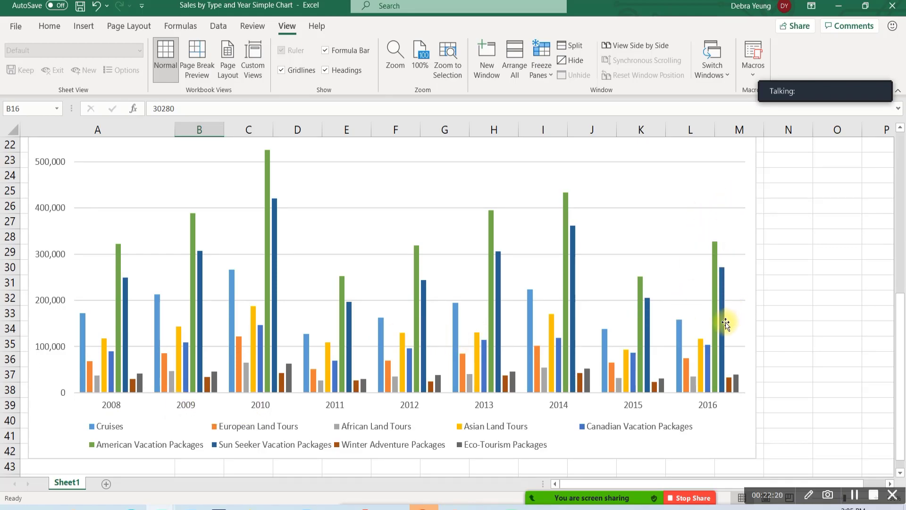
mouse_move(471, 379)
mouse_move(644, 310)
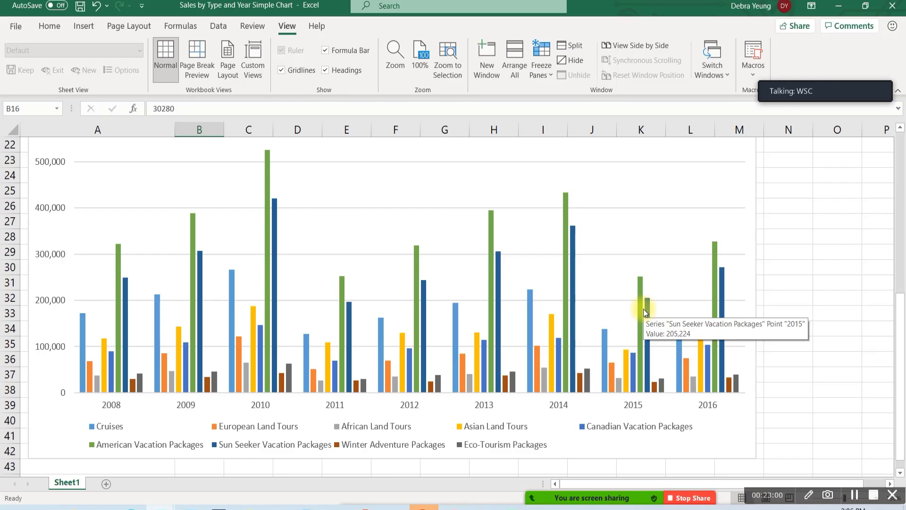
Save a copy of the workbook in the same folder as "Sales by Type and Year Simple Chart djy"
click(17, 27)
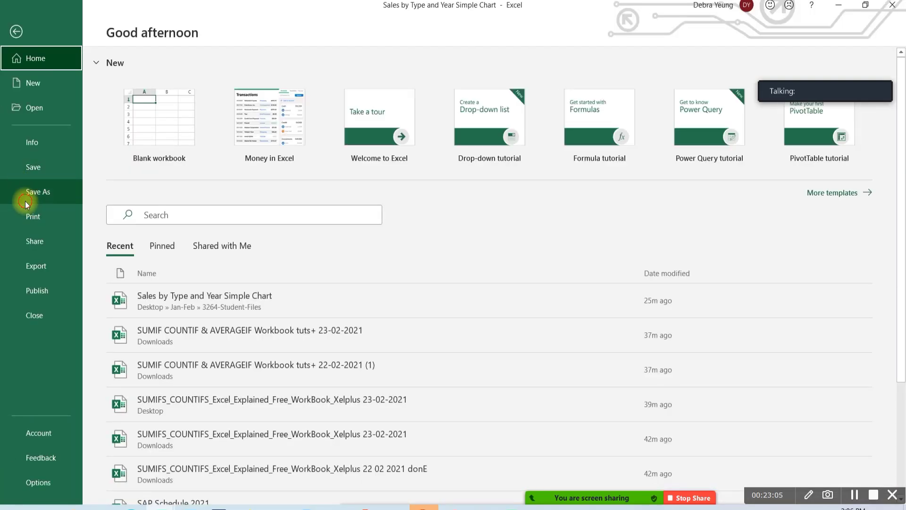
click(25, 201)
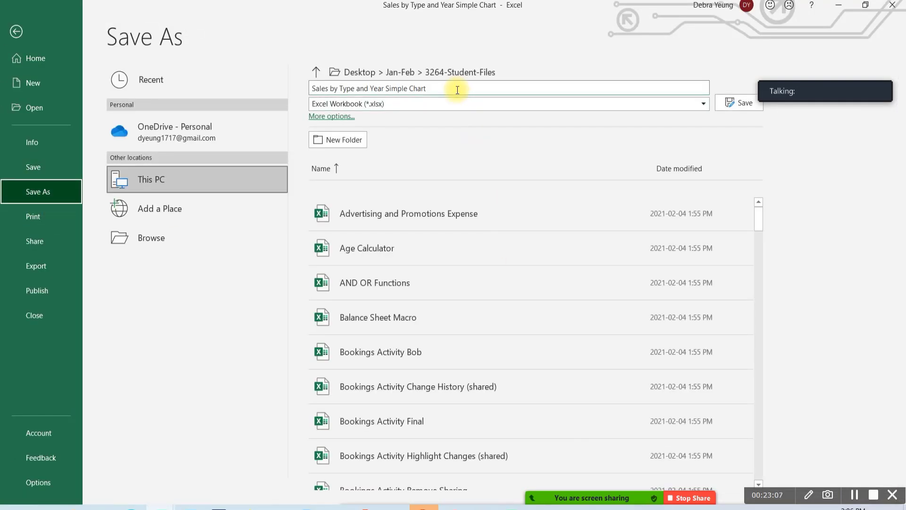
click(456, 87)
text(djy)
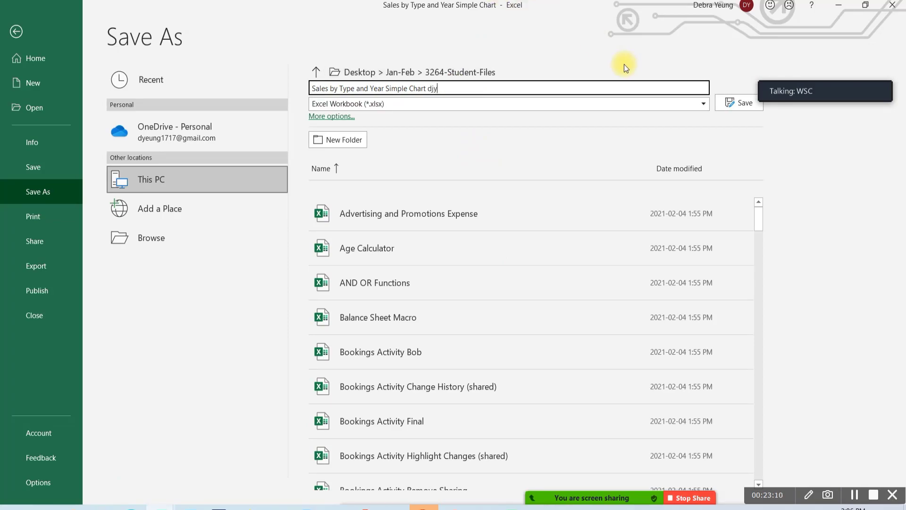
click(726, 105)
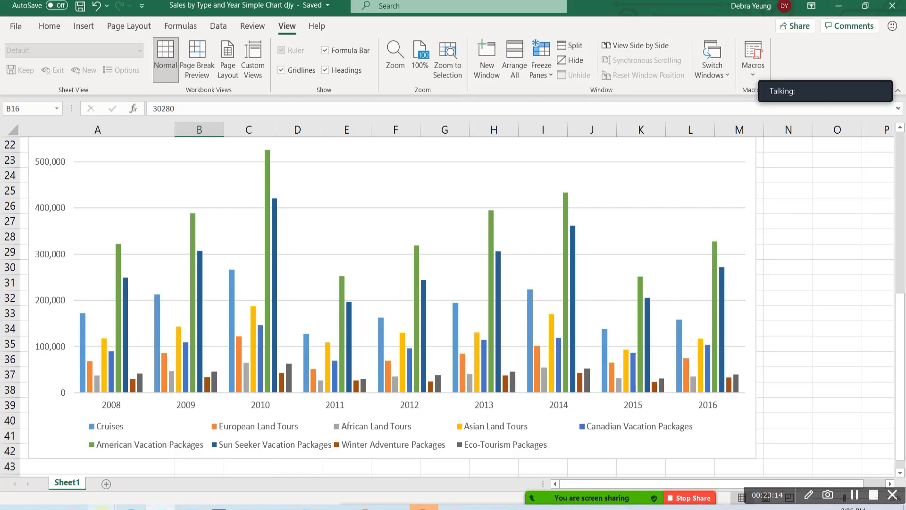
Open the "Sales by Type and Year Secondary Axis" workbook from the 3264-Student-Files folder and enable editing
mouse_move(160, 507)
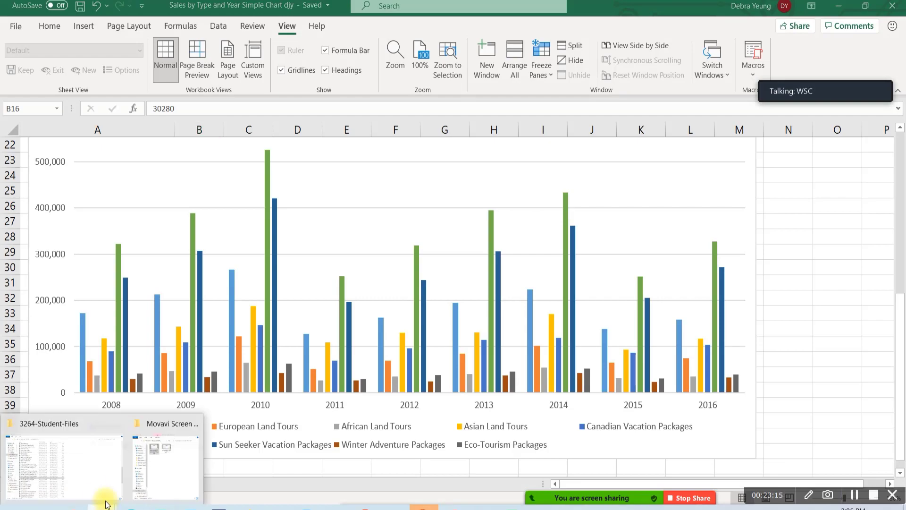
click(81, 482)
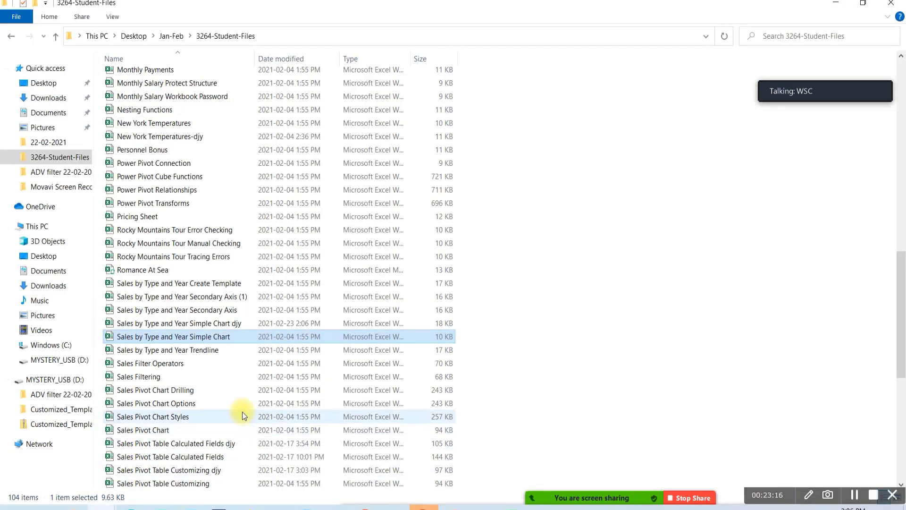
double_click(217, 315)
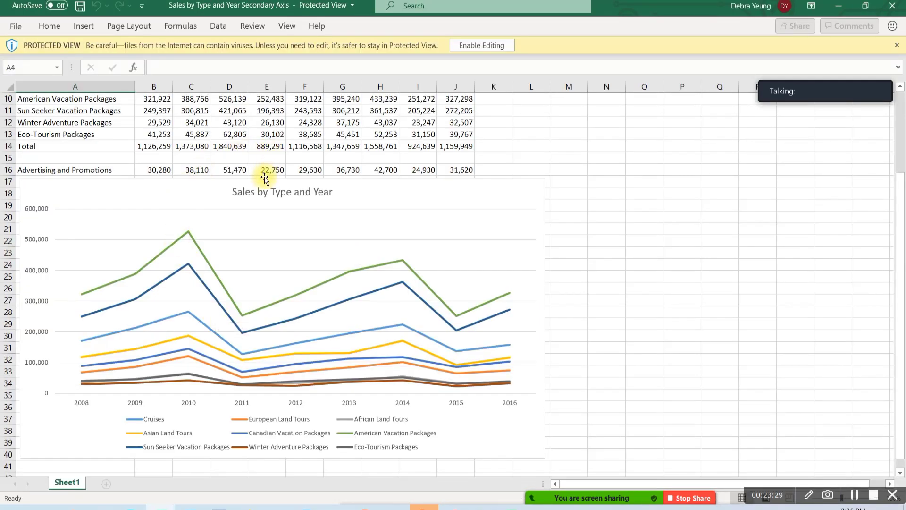
click(472, 47)
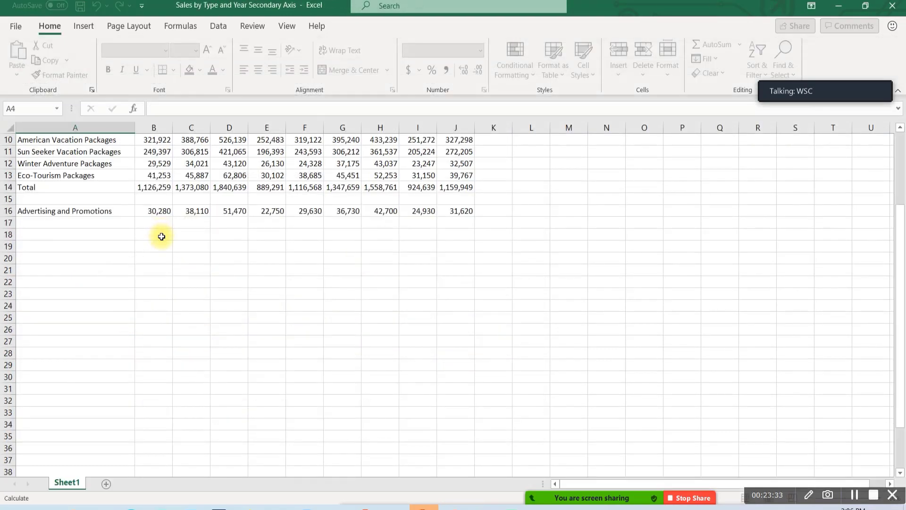
scroll(178, 279, up, 3)
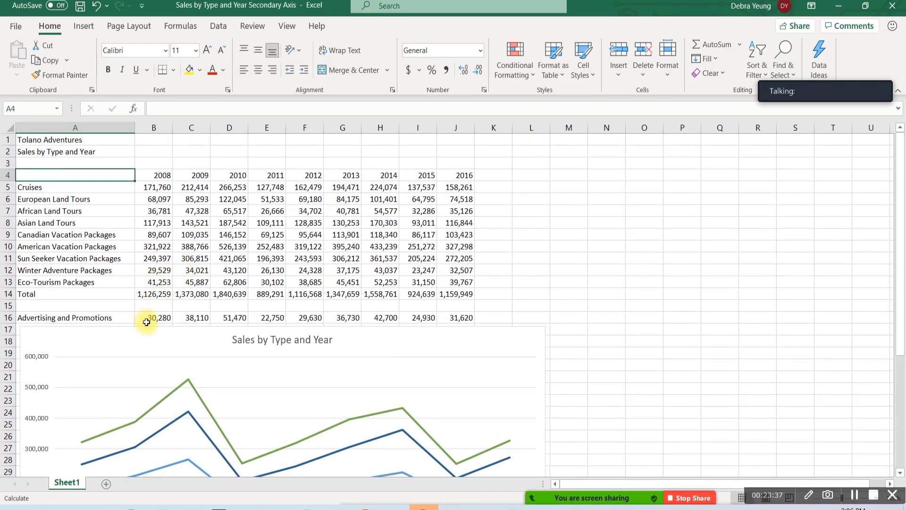
scroll(146, 323, down, 1)
scroll(147, 323, down, 4)
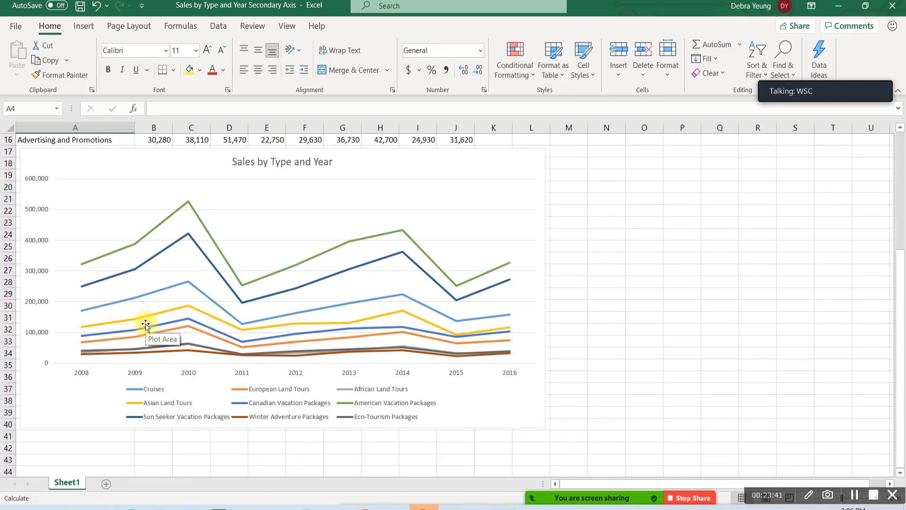
Change the Zoom meeting's screen share to the "Sales by Type and Year Secondary Axis" workbook window
mouse_move(154, 325)
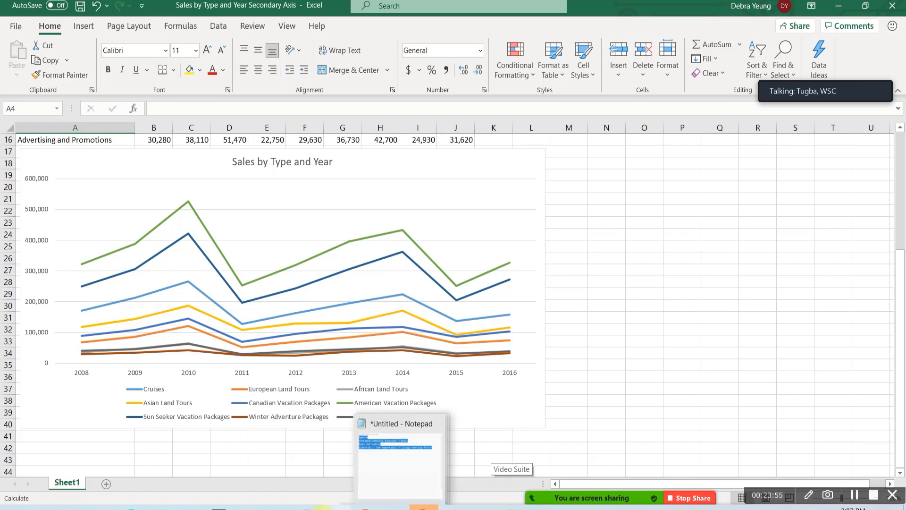
mouse_move(307, 508)
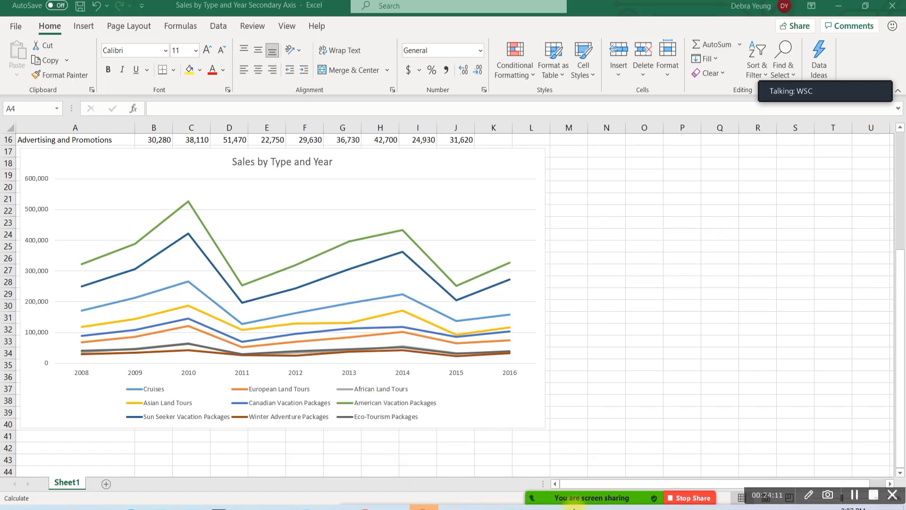
mouse_move(633, 465)
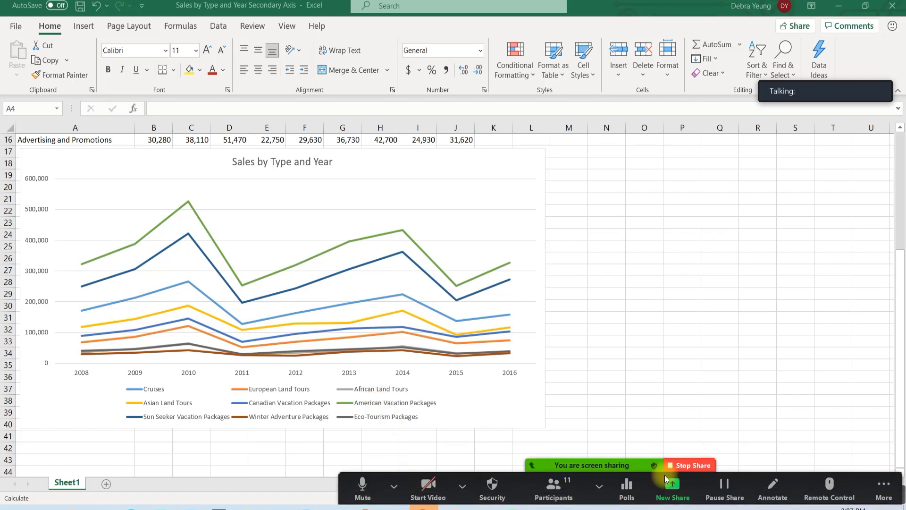
click(674, 495)
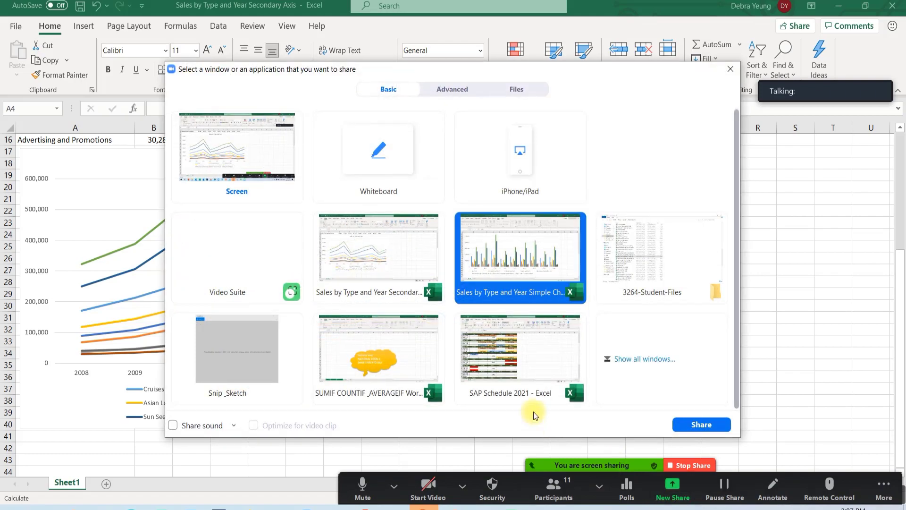
click(240, 161)
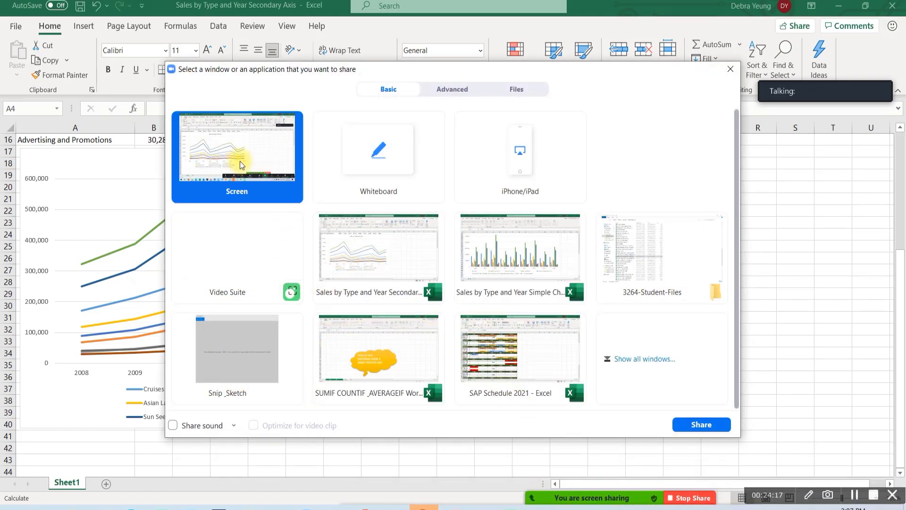
click(324, 238)
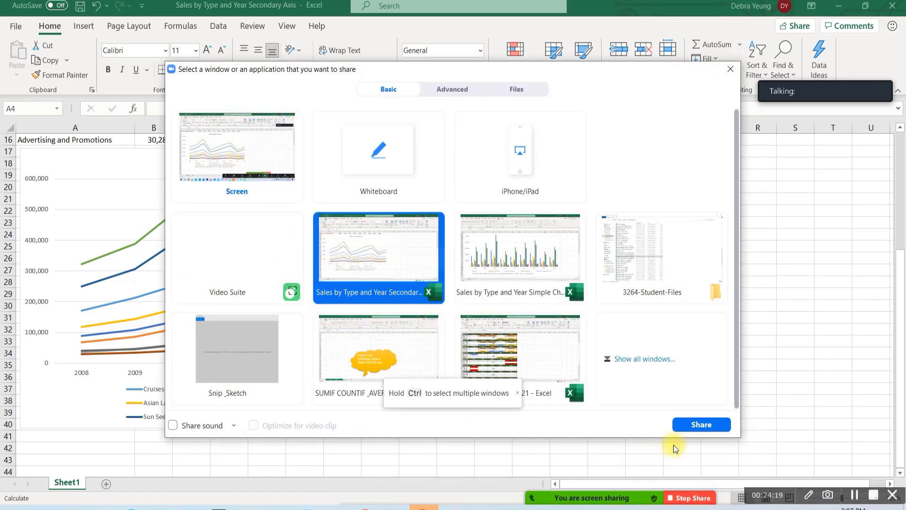
click(682, 425)
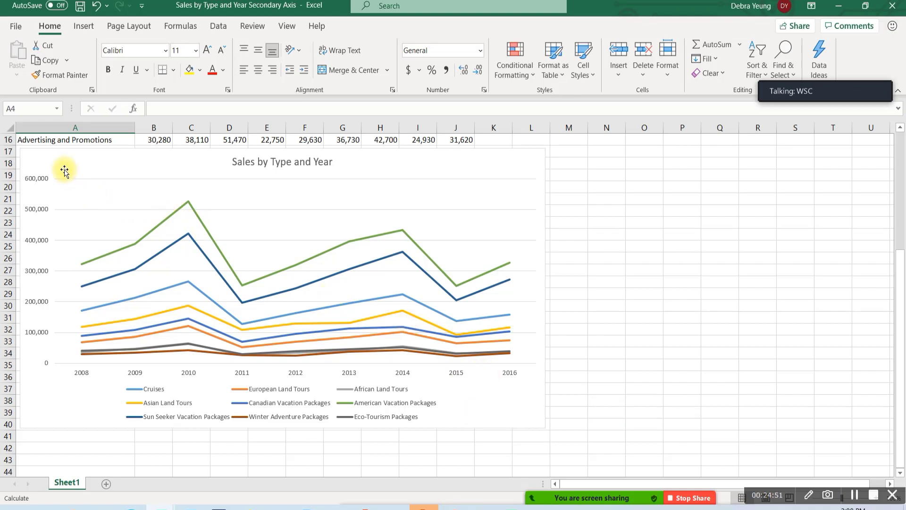
Try shifting the plot area within the line chart, and undo the last three changes
click(42, 150)
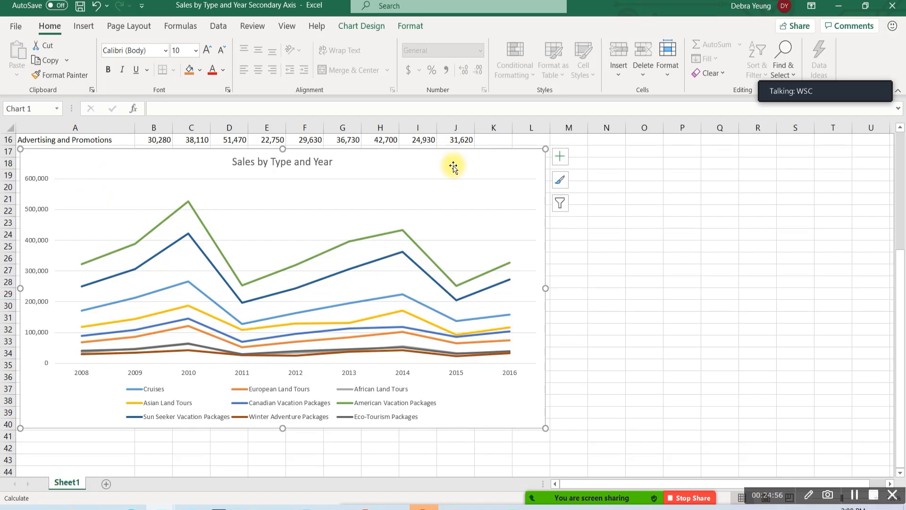
drag(386, 198, 539, 279)
drag(400, 281, 152, 236)
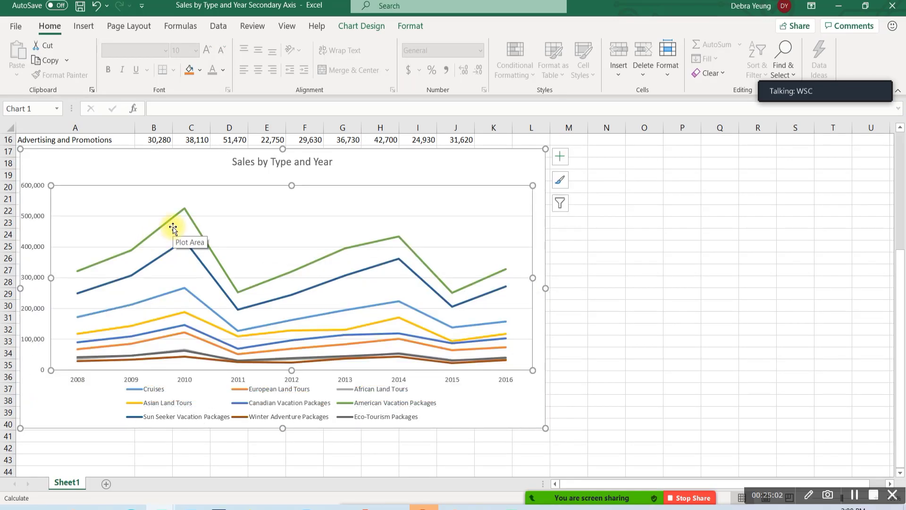
key(ctrl+z)
key(ctrl+z)
key(ctrl+z)
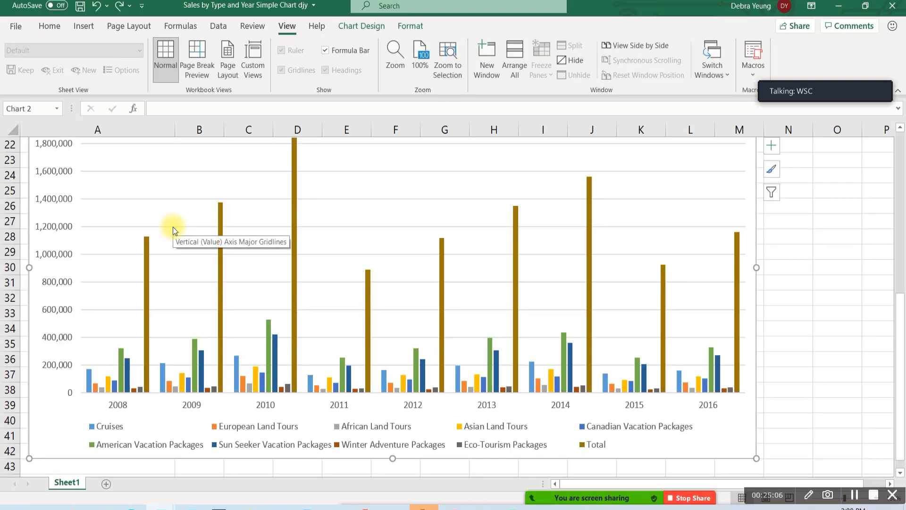
Redo the removal of the Total series from the column chart, and switch to the "Sales by Type and Year Secondary Axis" workbook
click(117, 5)
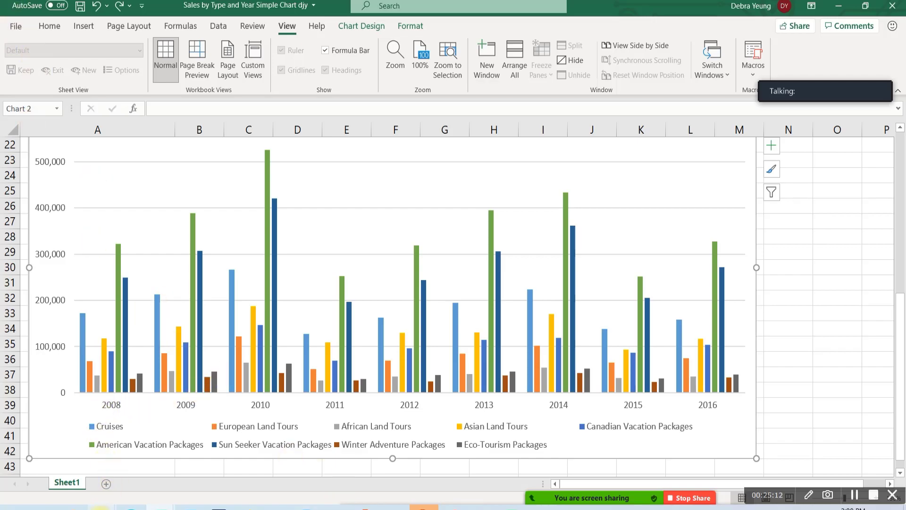
mouse_move(91, 499)
click(77, 480)
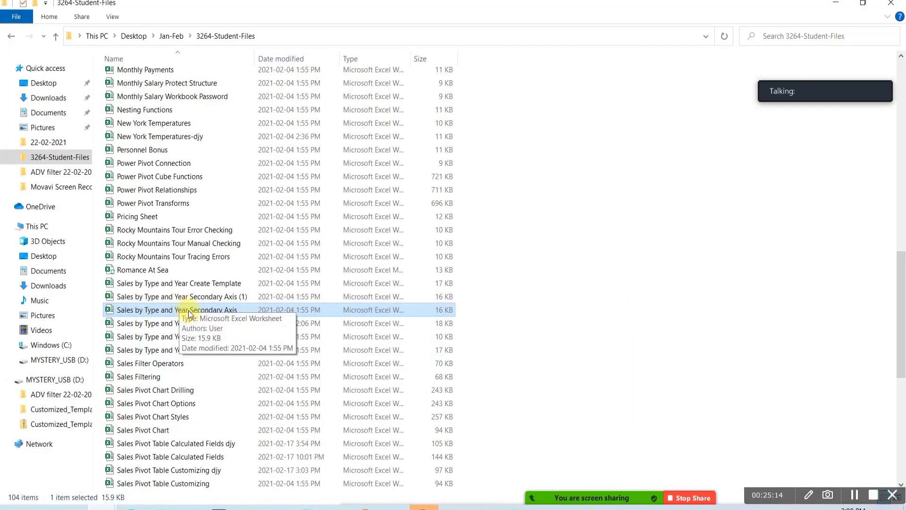
key(alt+Tab)
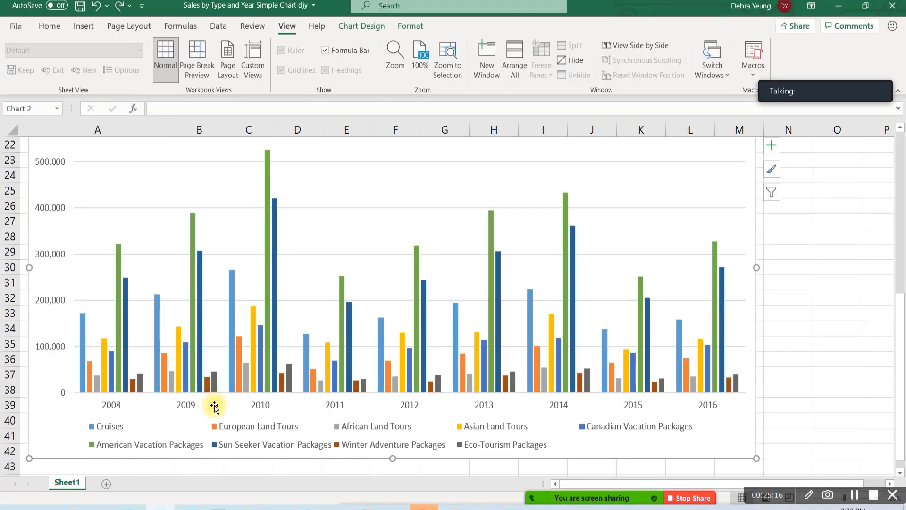
click(386, 507)
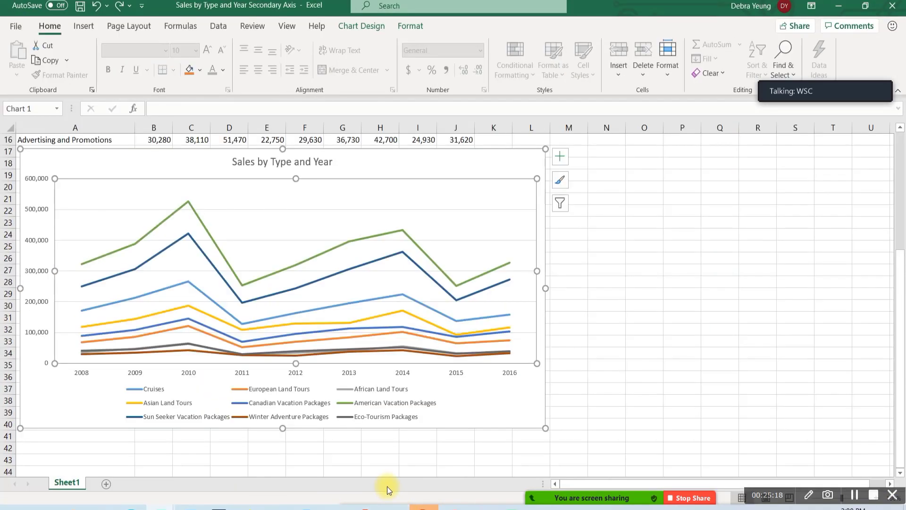
Change the Zoom meeting's share from the single workbook window to the entire Screen
mouse_move(590, 497)
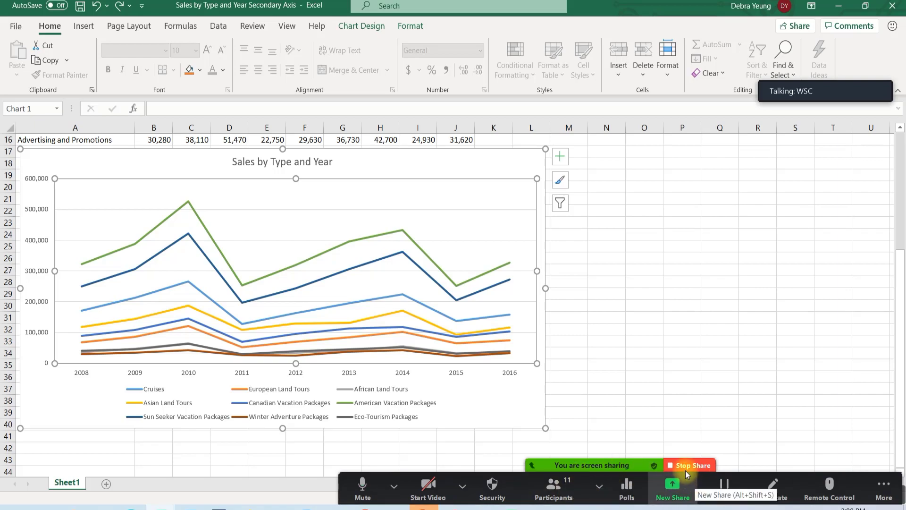
click(673, 481)
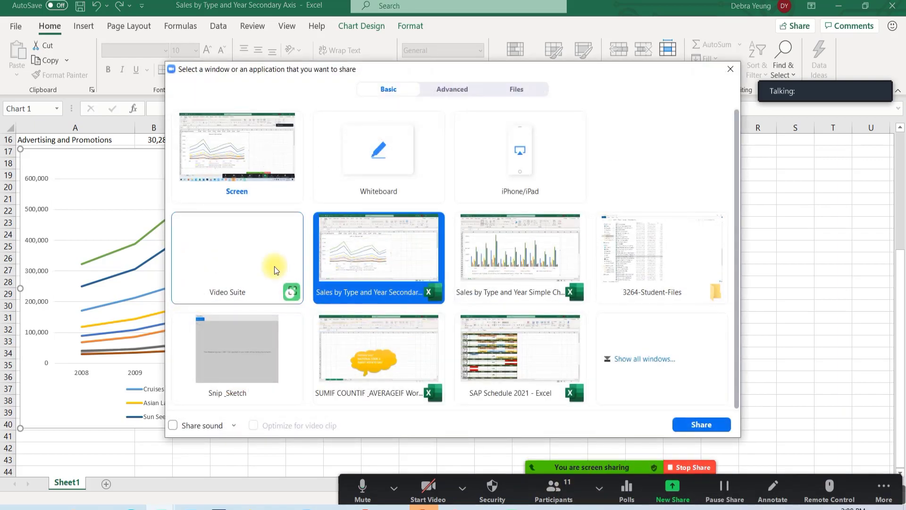
click(207, 159)
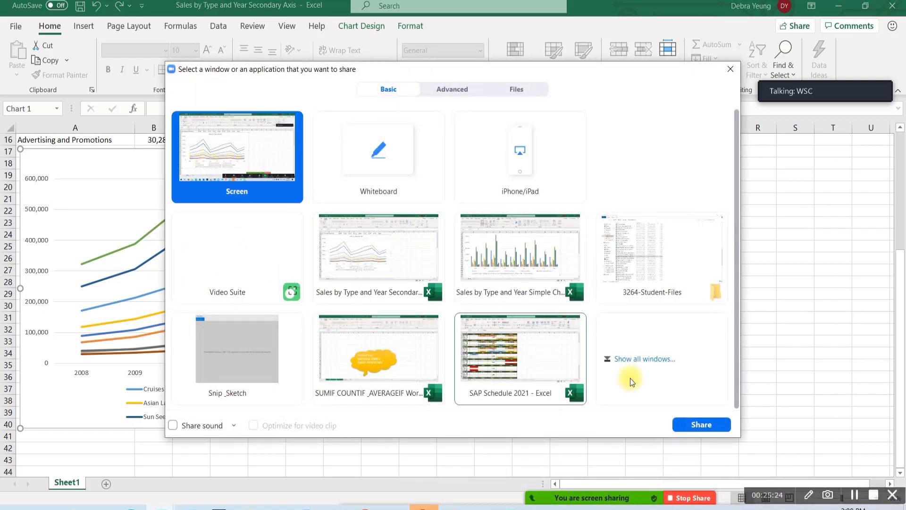
click(700, 422)
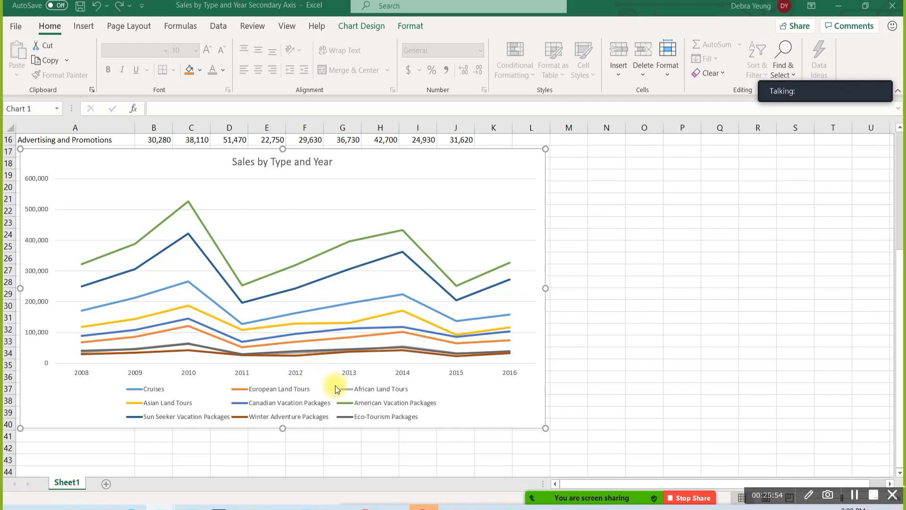
Open the data source selection for the "Sales by Type and Year" line chart
click(453, 151)
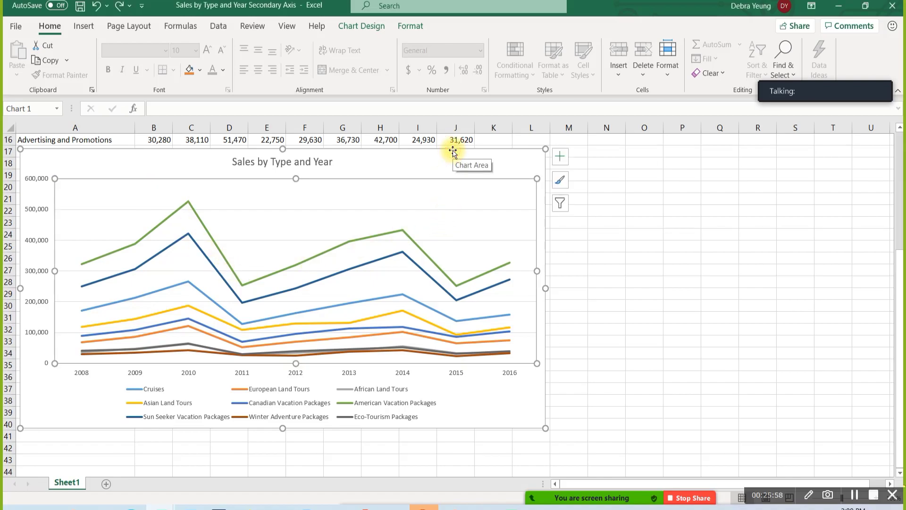
click(599, 198)
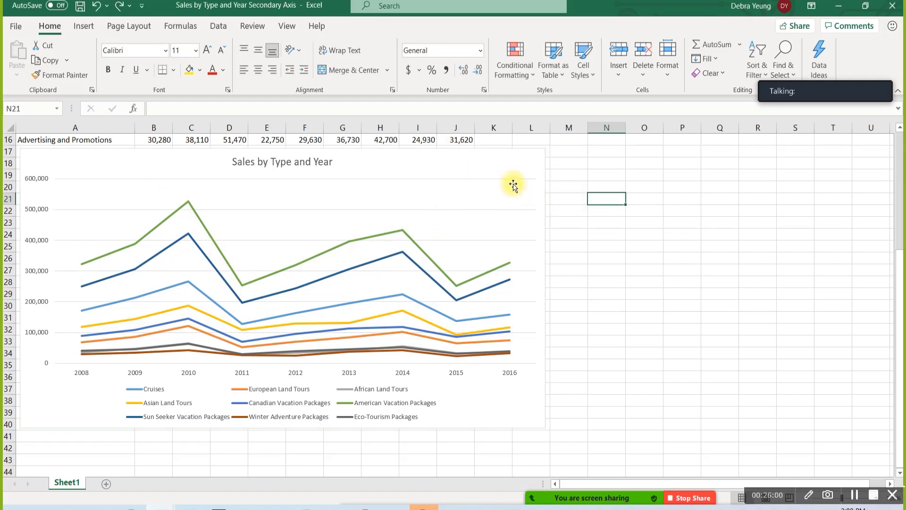
click(478, 151)
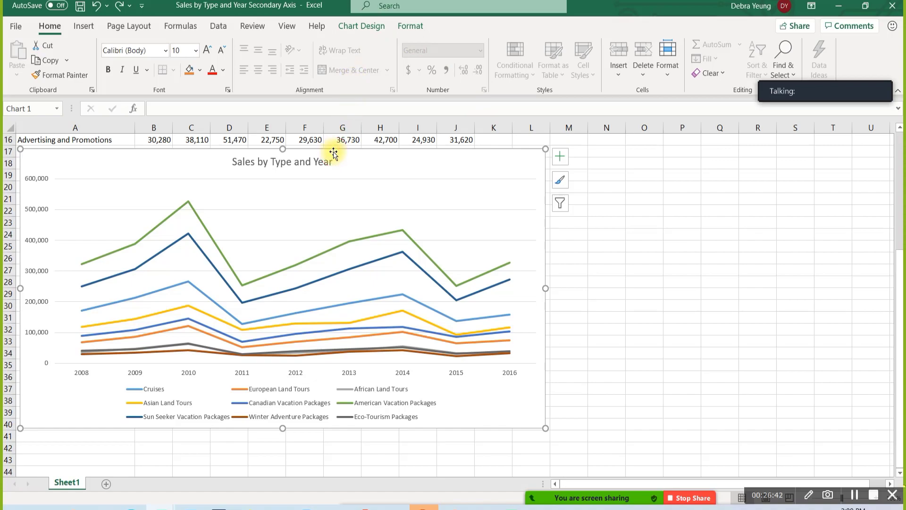
click(346, 26)
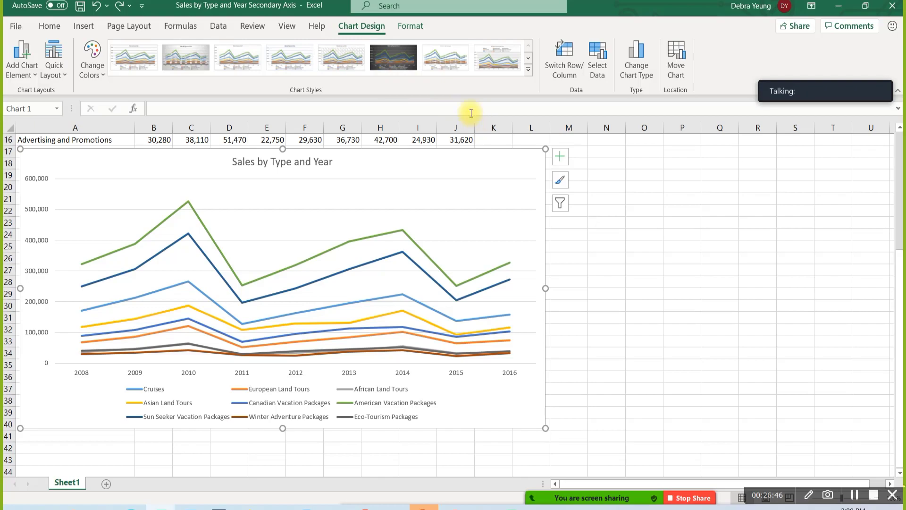
click(594, 62)
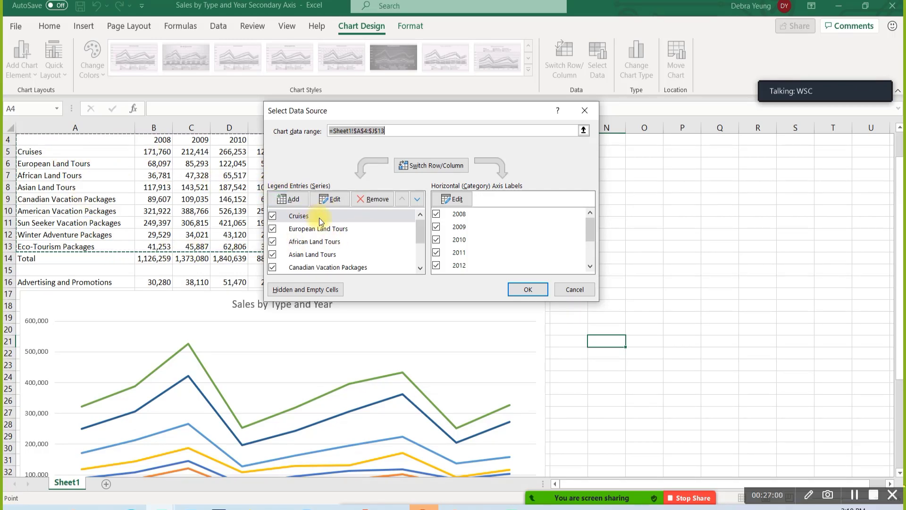
scroll(319, 217, down, 1)
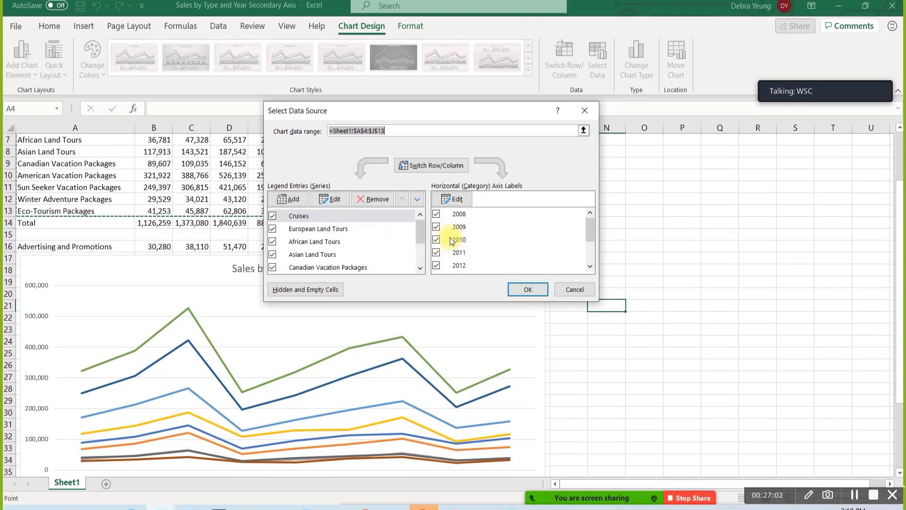
mouse_move(419, 235)
mouse_down()
mouse_move(417, 260)
mouse_move(417, 234)
mouse_up()
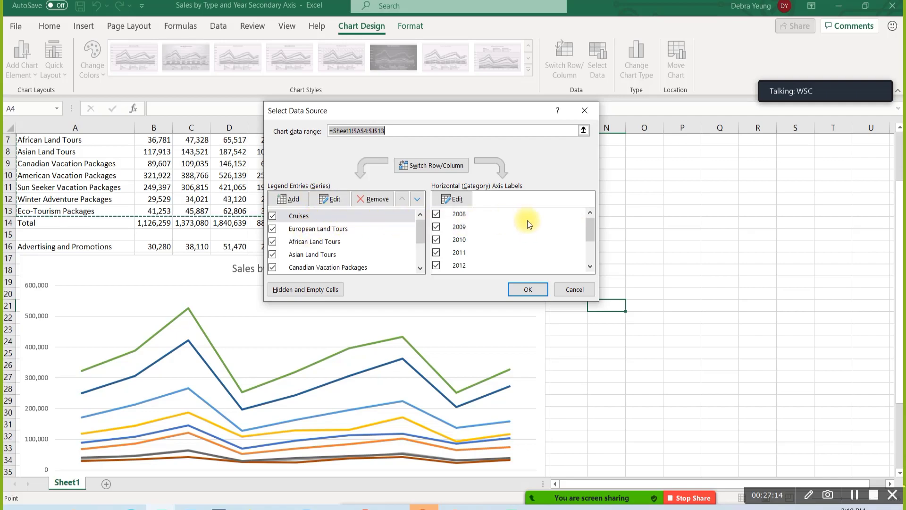
Try swapping the chart's rows and columns, swap them back, and look through the first four legend series
click(414, 169)
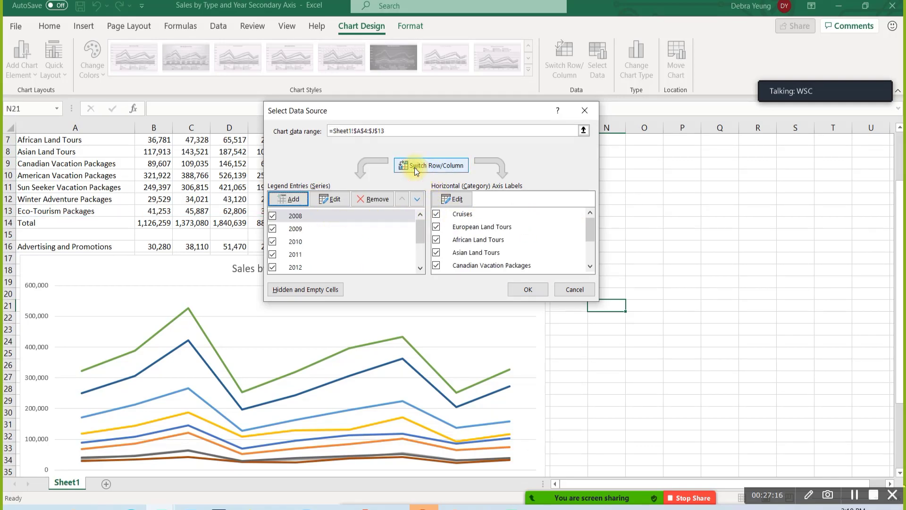
click(414, 168)
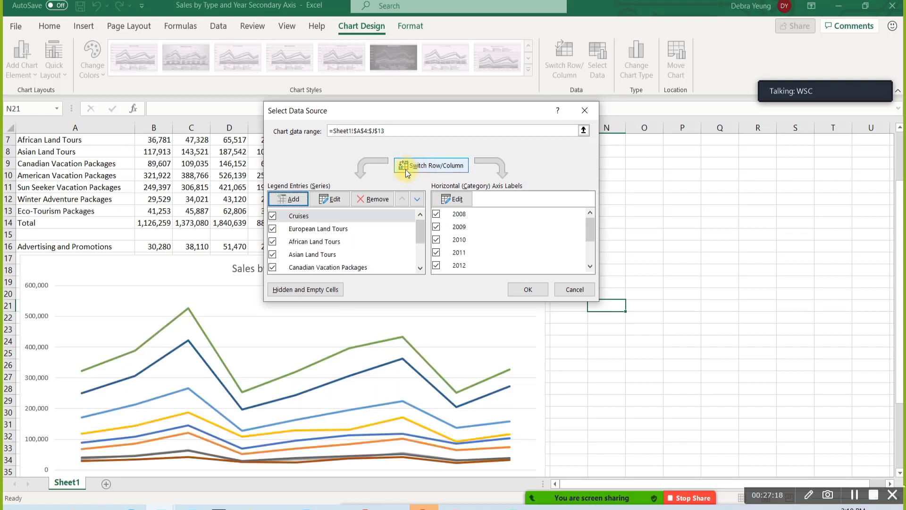
click(292, 216)
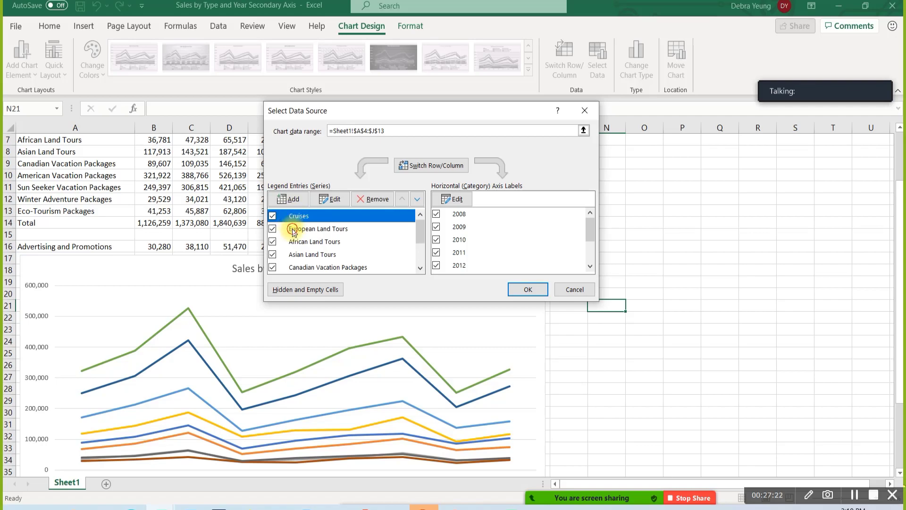
click(293, 230)
click(297, 241)
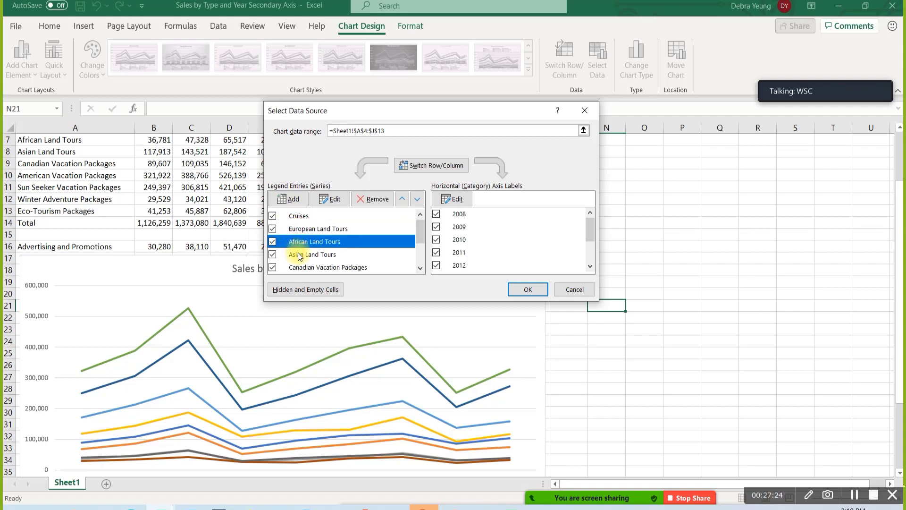
click(299, 256)
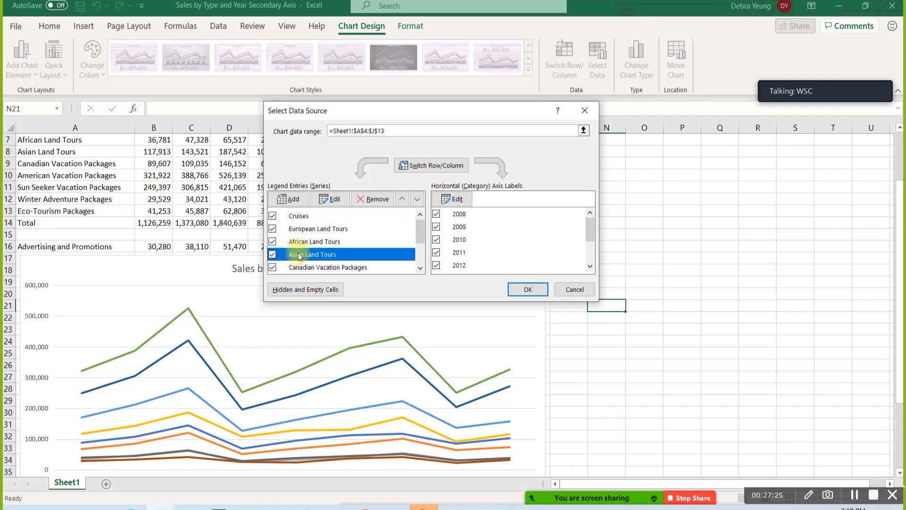
Add a new series to the line chart, taking its name from the Advertising and Promotions label in cell A16
click(290, 202)
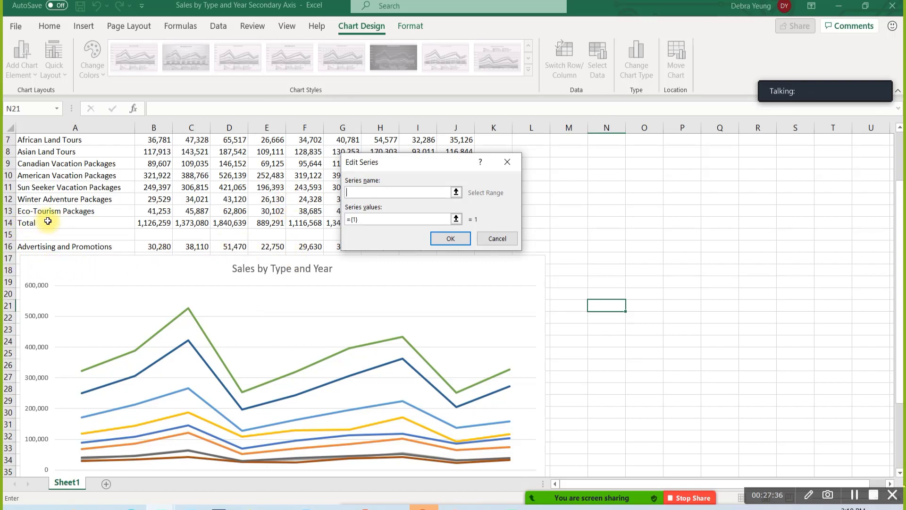
click(30, 247)
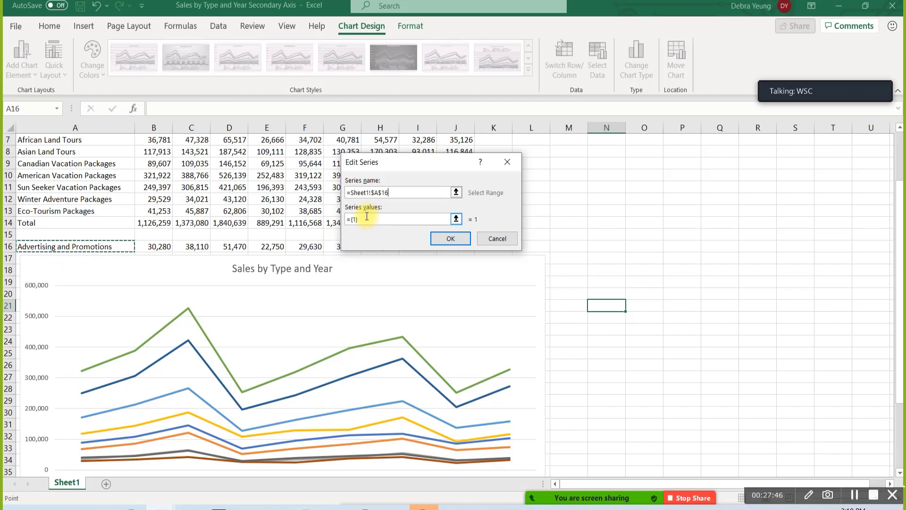
key(BackSpace)
key(BackSpace)
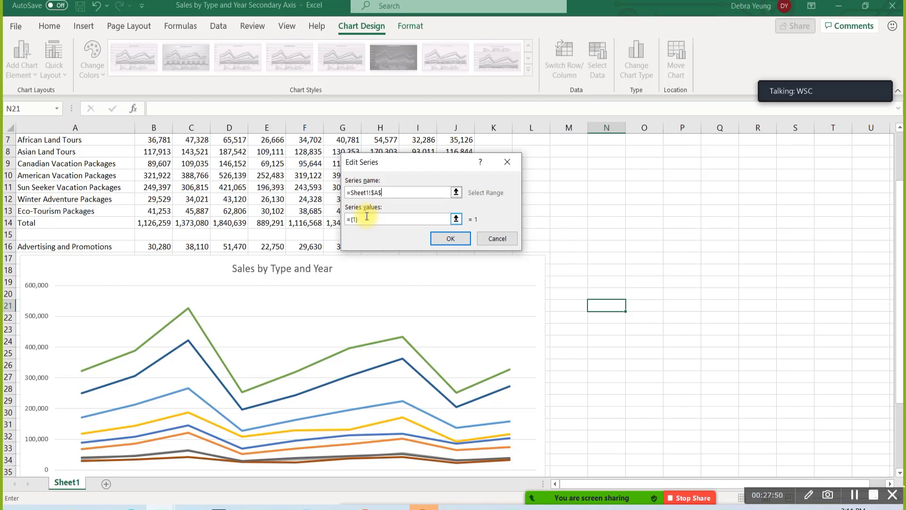
key(BackSpace)
key(BackSpace)
key(BackSpace)
key(BackSpace)
key(BackSpace)
key(BackSpace)
key(BackSpace)
key(BackSpace)
key(BackSpace)
key(BackSpace)
key(BackSpace)
click(54, 245)
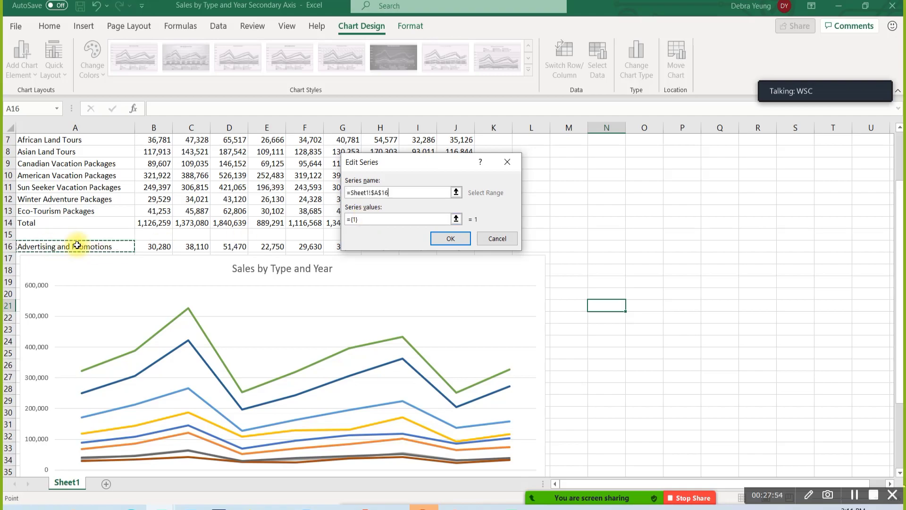
Set the new series' values to the yearly Advertising and Promotions figures in Sheet1 cells B16:J16, and dismiss the Zoom audio notification
click(358, 219)
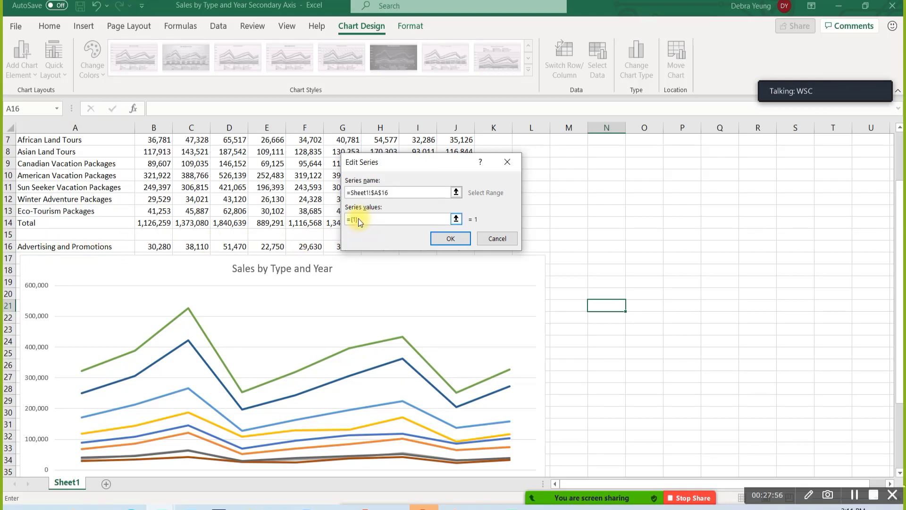
drag(360, 219, 354, 221)
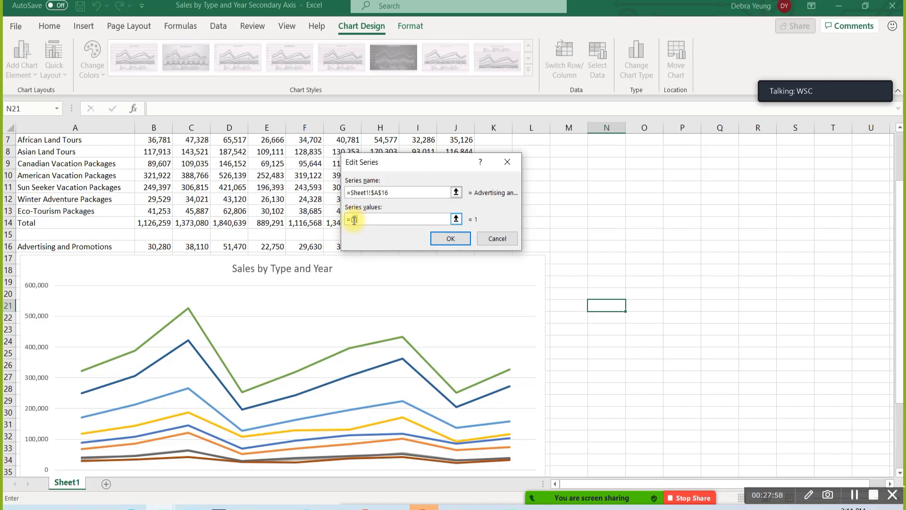
key(BackSpace)
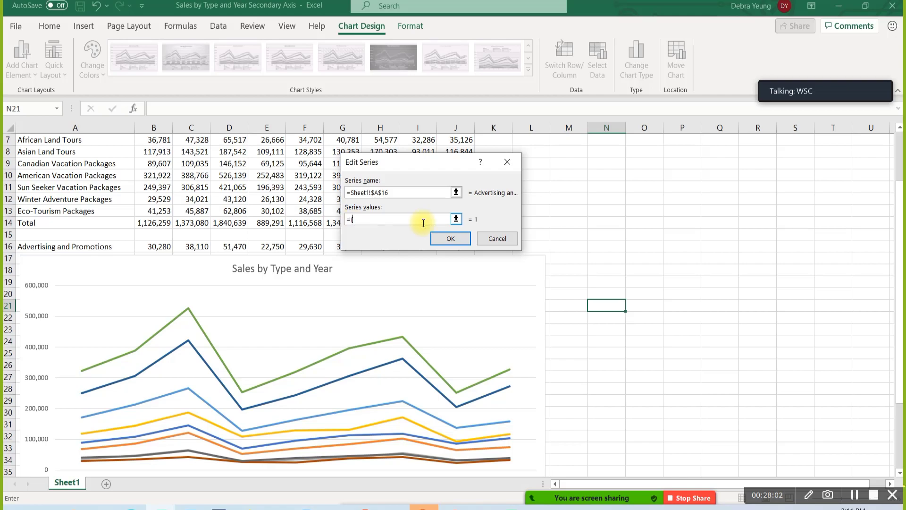
key(BackSpace)
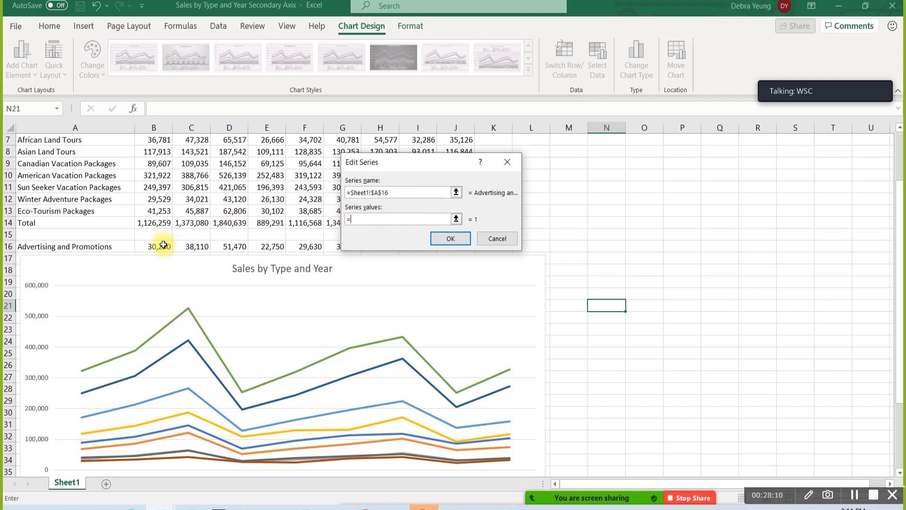
drag(163, 245, 458, 249)
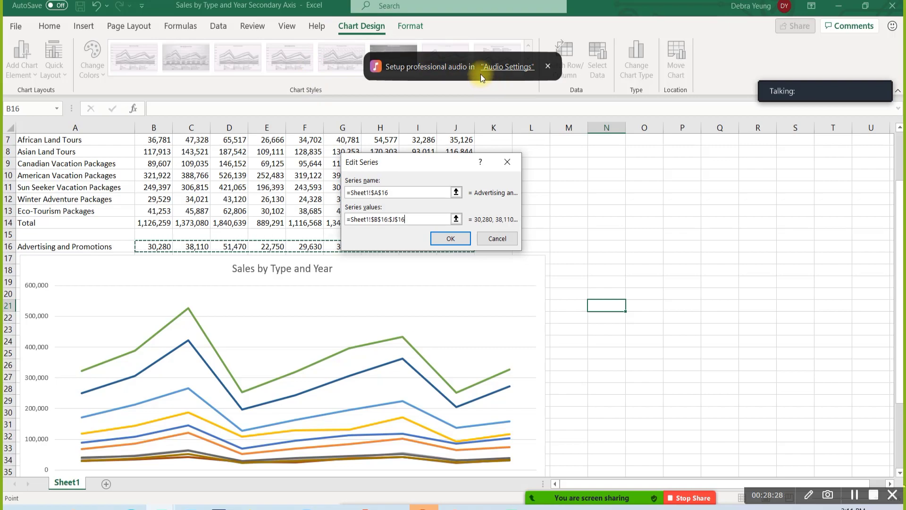
click(546, 66)
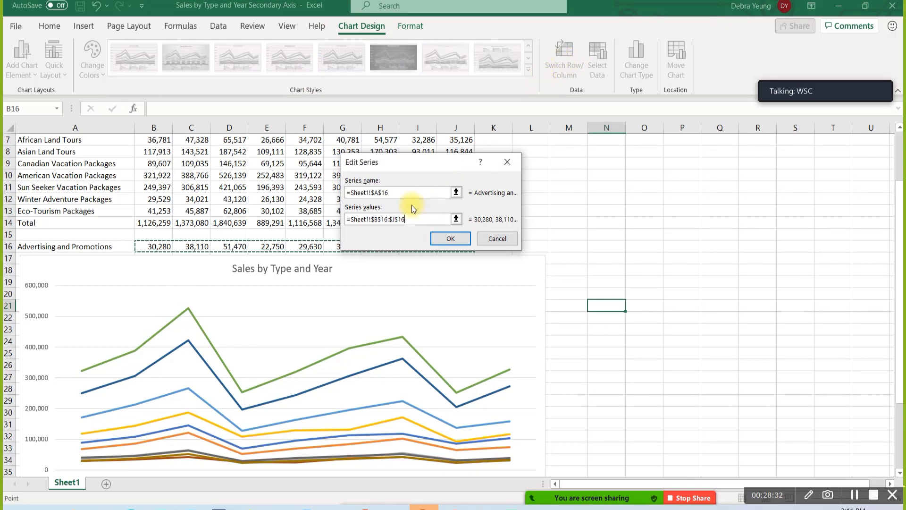
Check the Advertising and Promotions series' name and value references, and apply the new series to the line chart
click(384, 197)
click(371, 192)
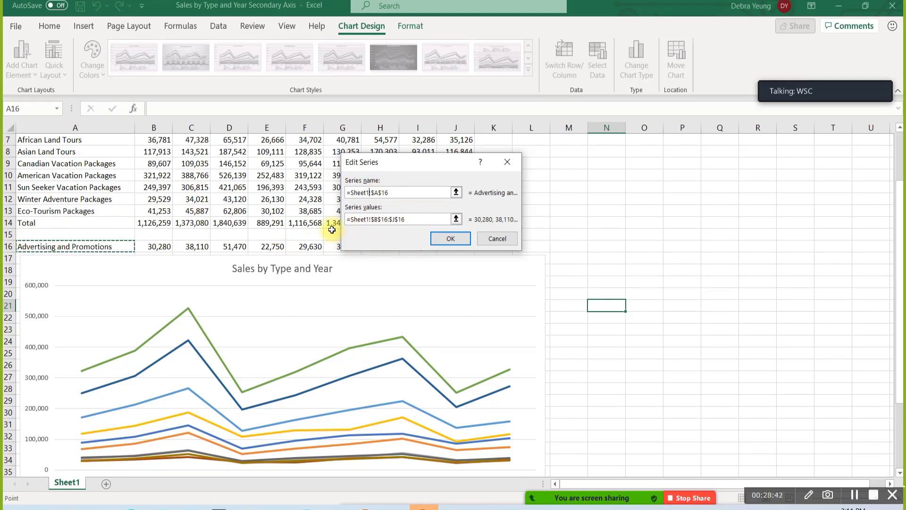
click(408, 218)
drag(402, 168, 440, 196)
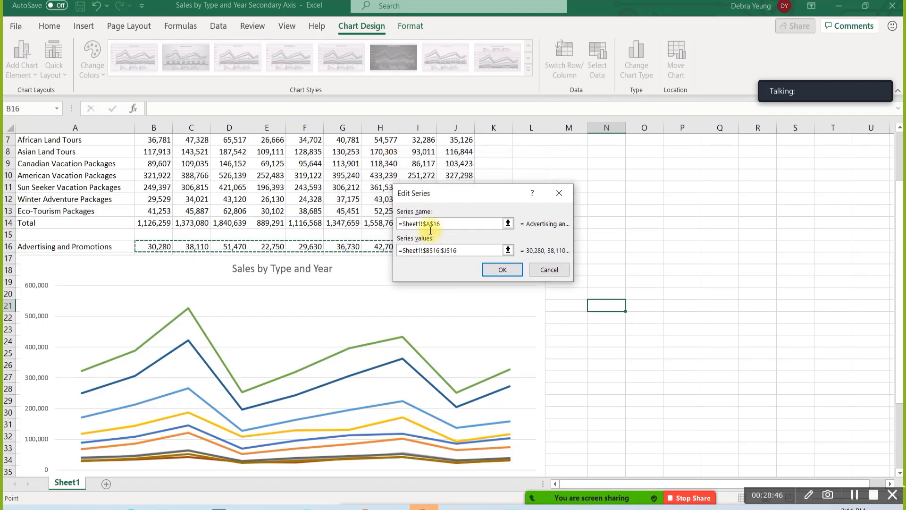
click(491, 268)
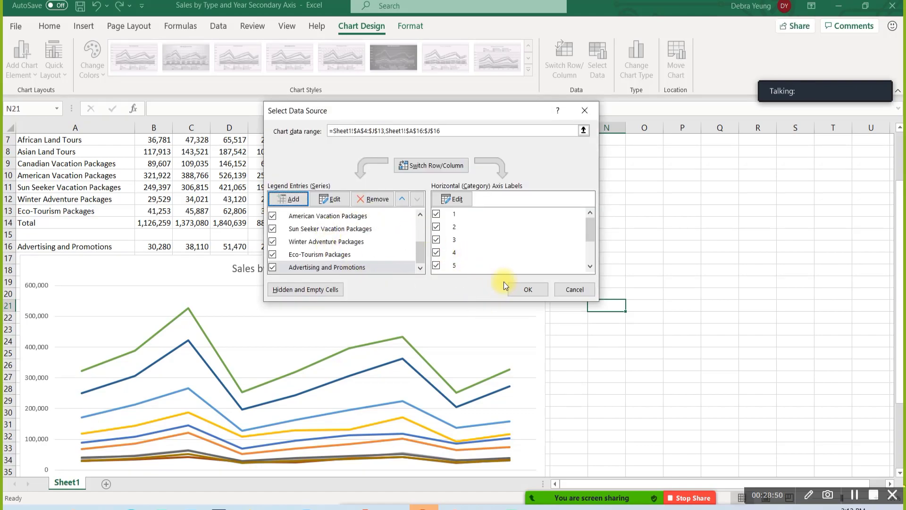
click(519, 285)
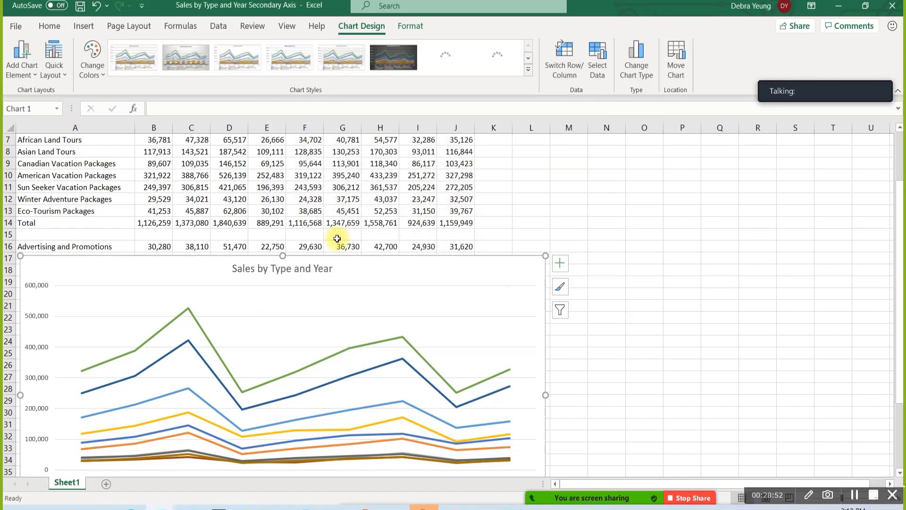
scroll(126, 280, down, 1)
scroll(126, 279, down, 1)
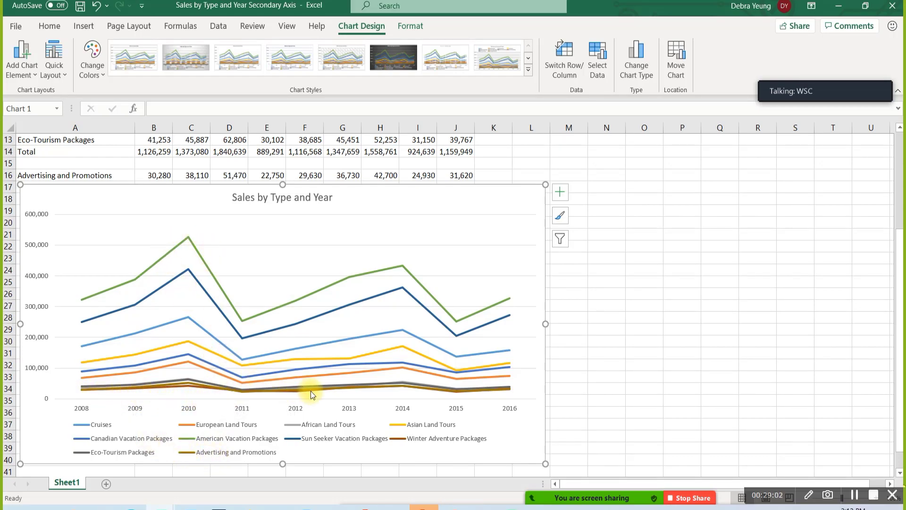
mouse_move(475, 358)
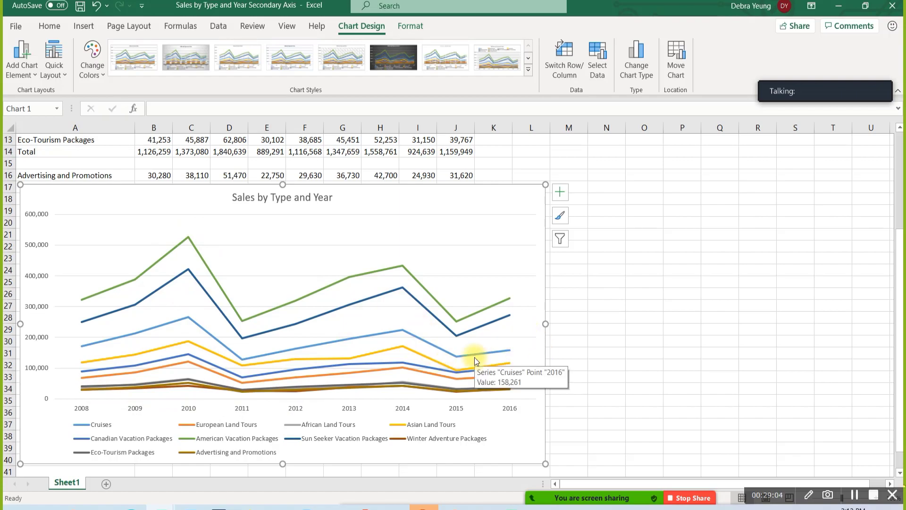
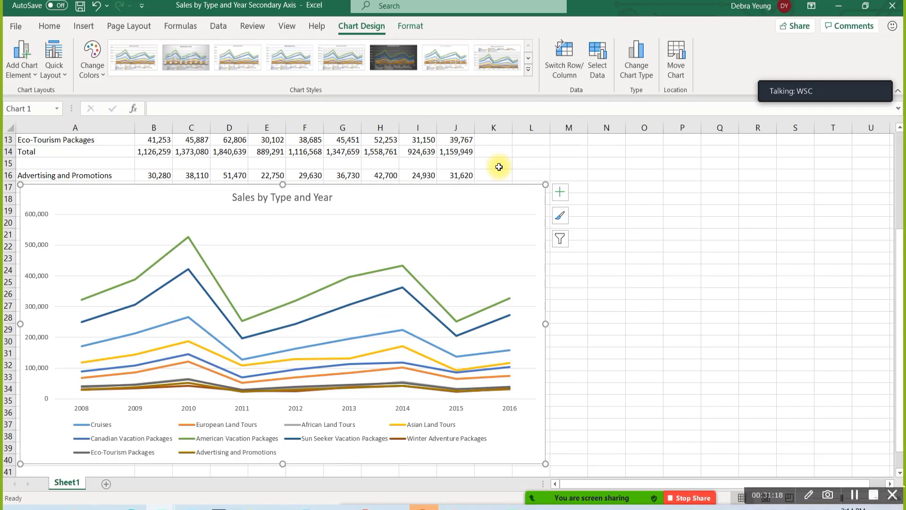
click(632, 50)
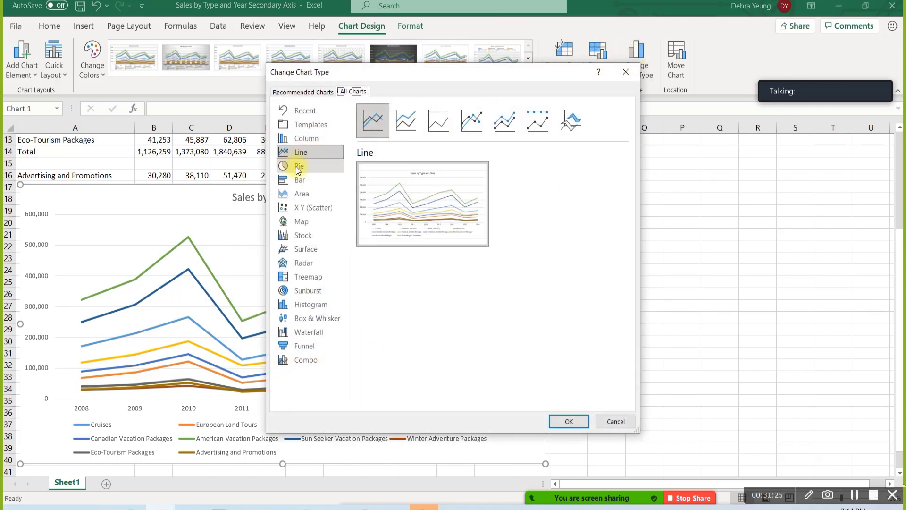
click(296, 167)
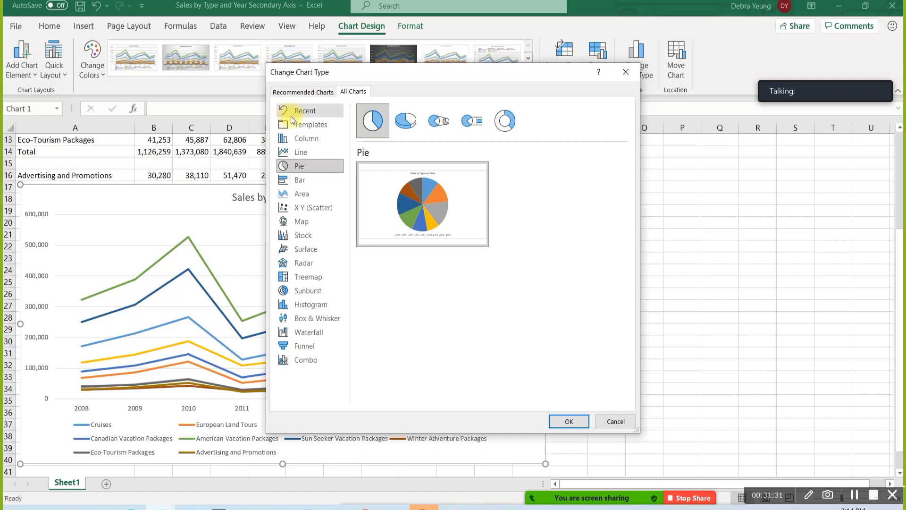
click(609, 421)
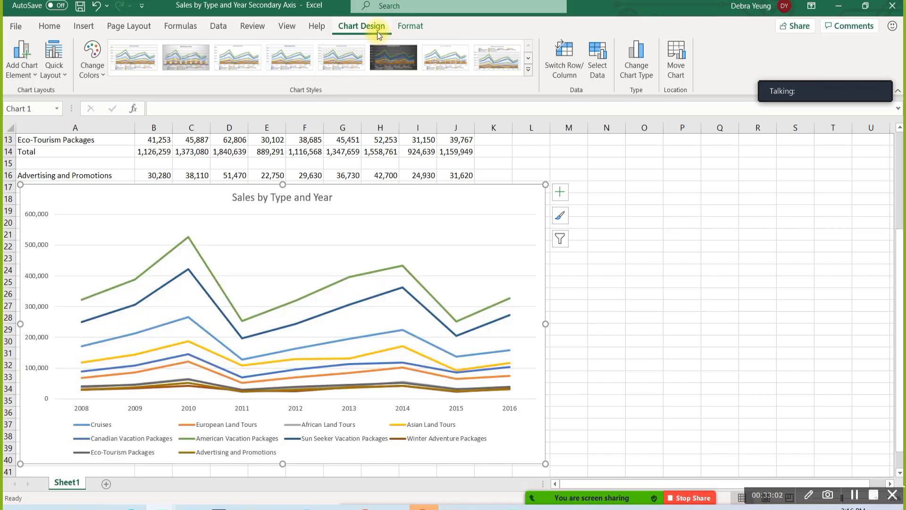
click(637, 70)
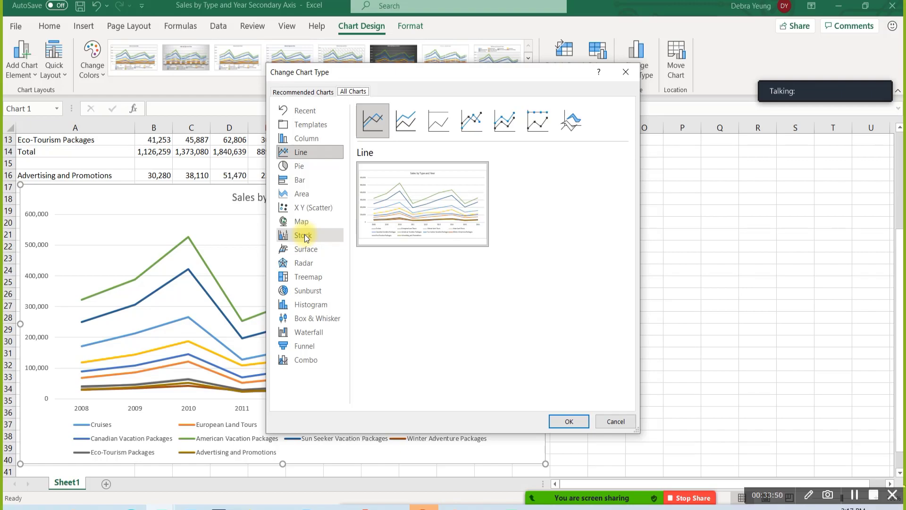
click(613, 421)
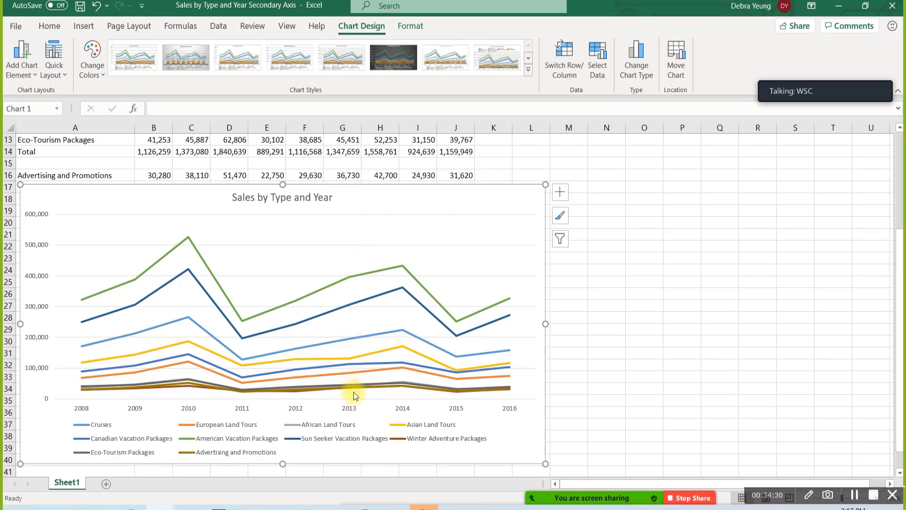
mouse_move(378, 389)
mouse_move(355, 375)
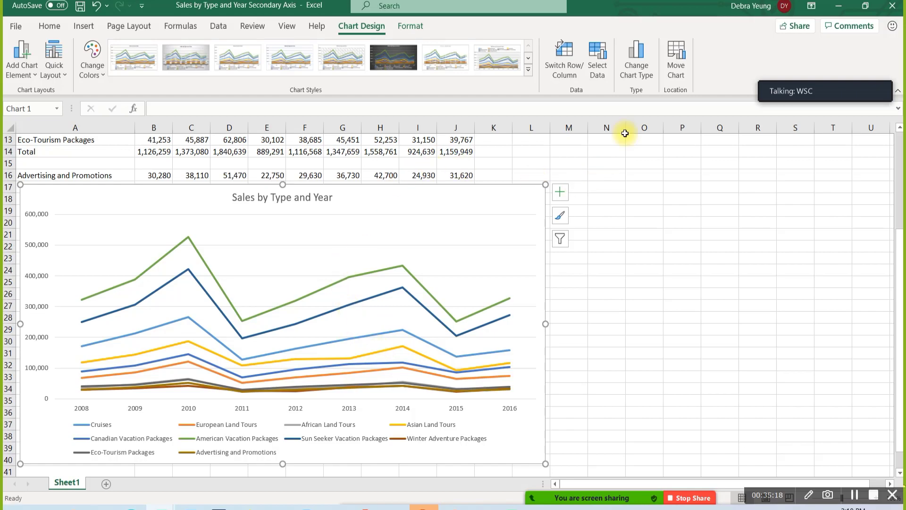
click(638, 58)
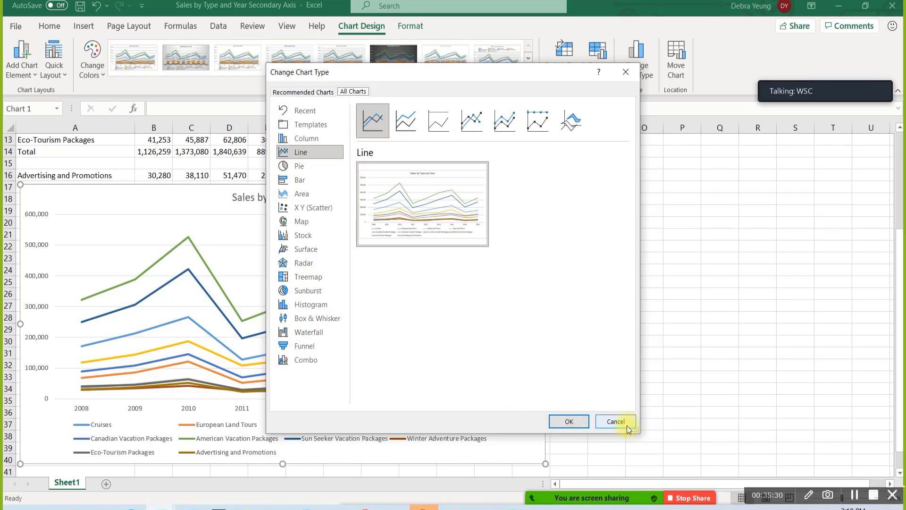
click(571, 420)
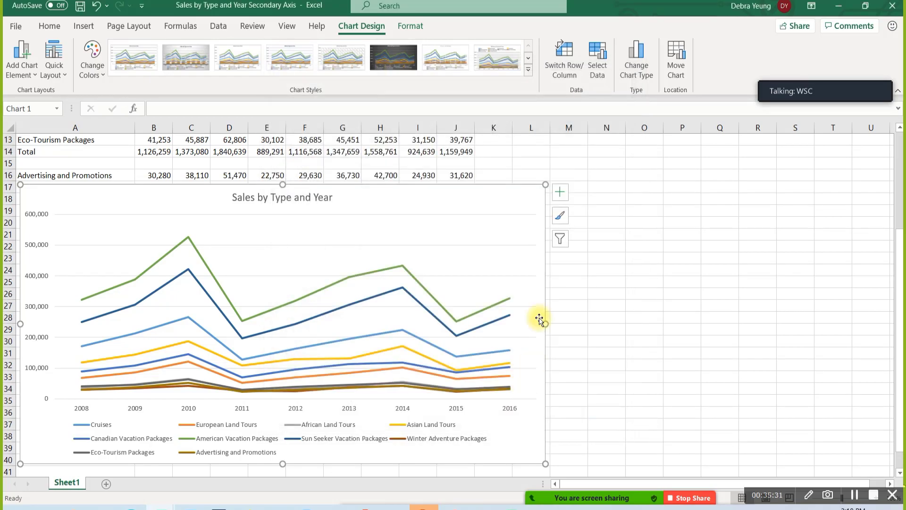
right_click(510, 187)
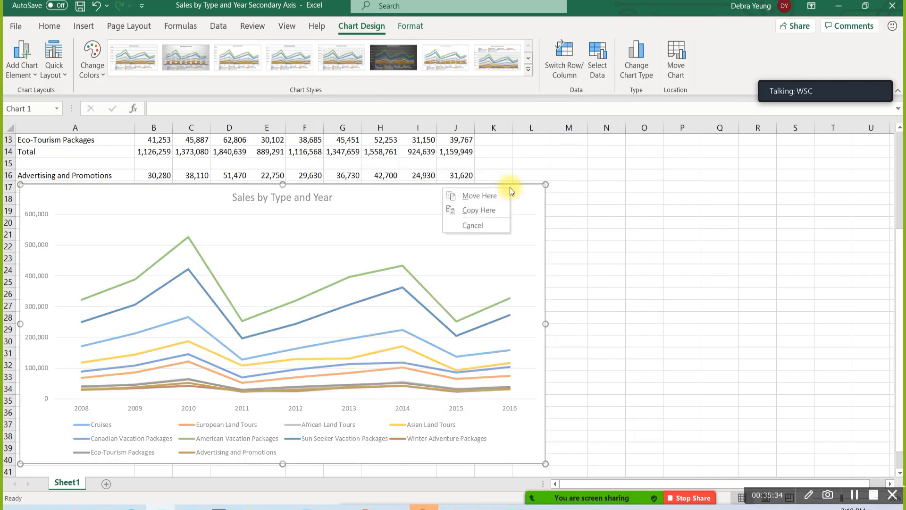
key(Escape)
Switch the sales chart to a Clustered Column - Line combo and review the chart type assigned to each series
right_click(521, 185)
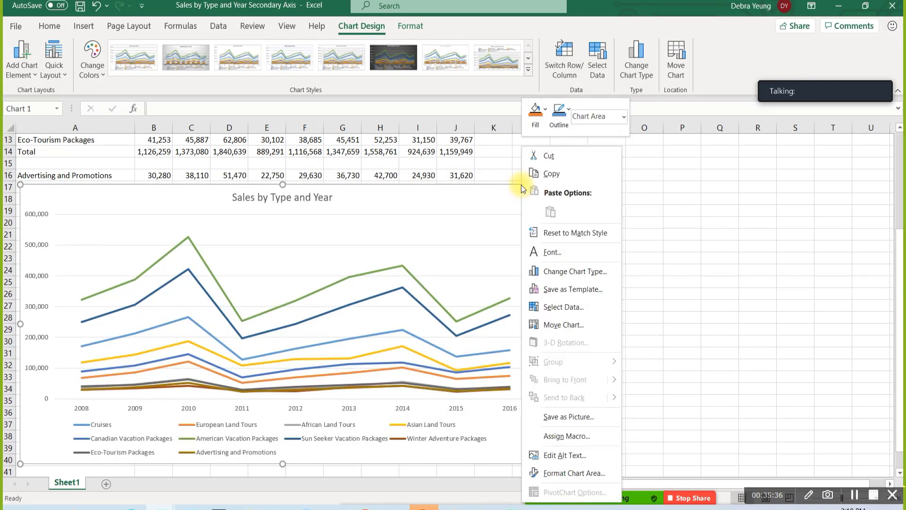
click(557, 276)
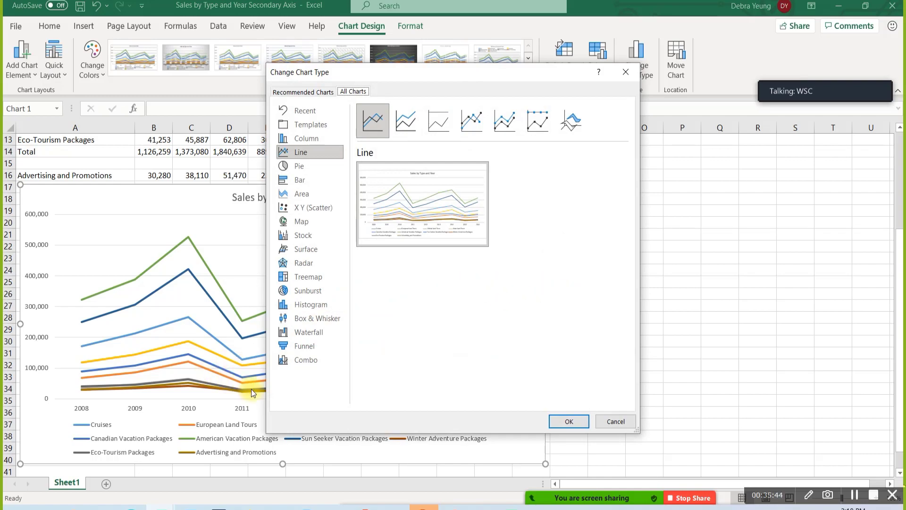
click(296, 364)
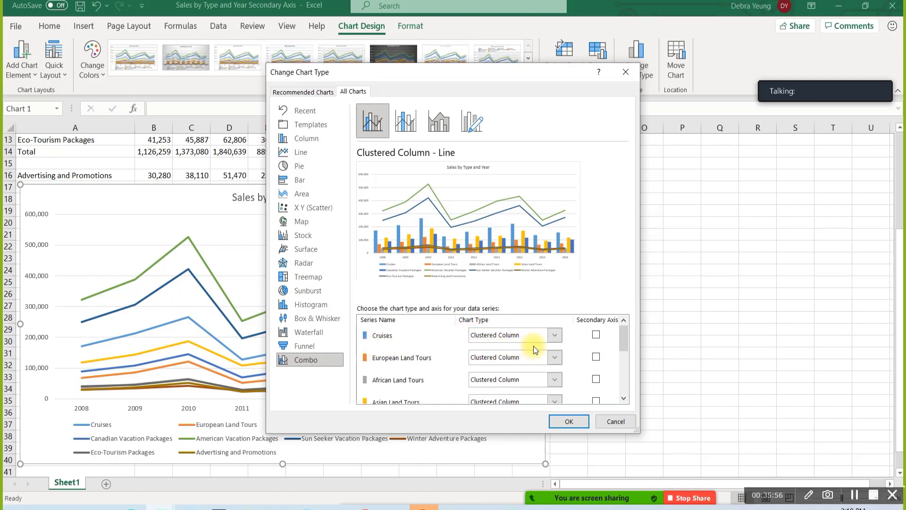
scroll(534, 346, down, 4)
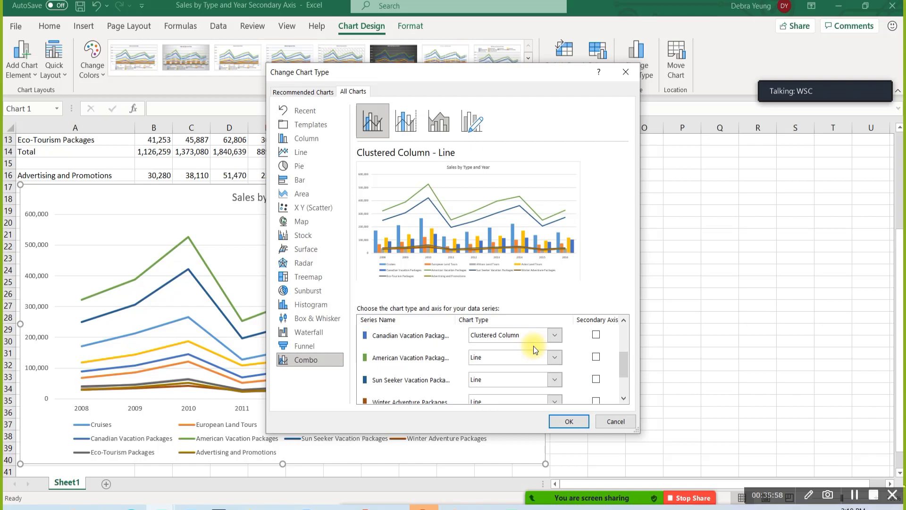
scroll(533, 348, down, 2)
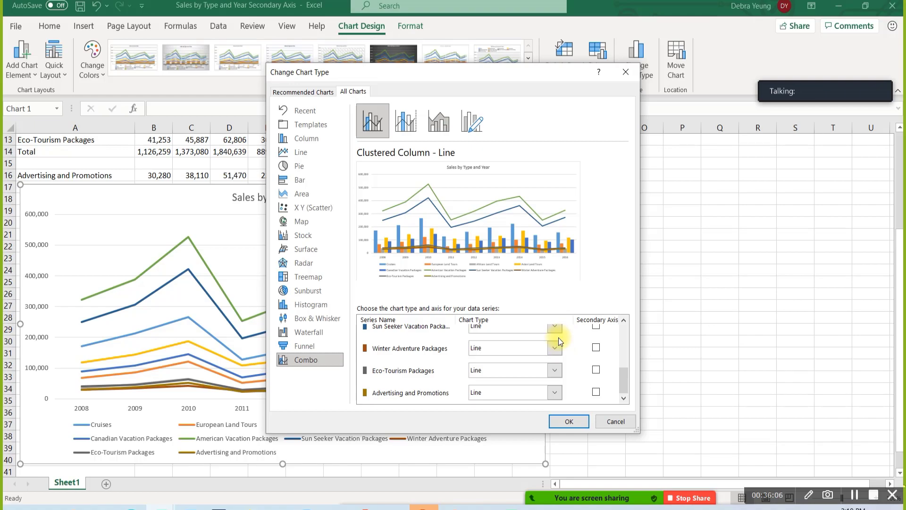
scroll(522, 351, up, 2)
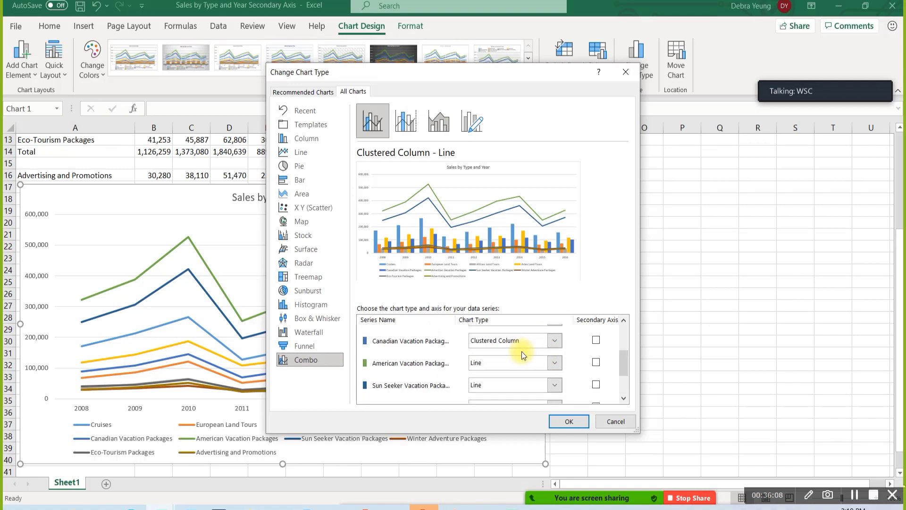
scroll(522, 351, up, 1)
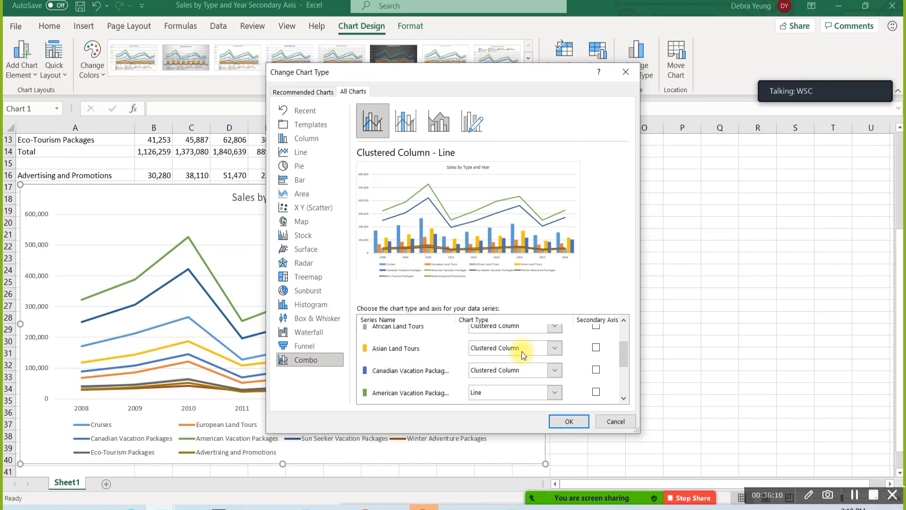
Set the American Vacation Packages and Sun Seeker Vacation Packages series to Clustered Column in the combo chart
click(534, 390)
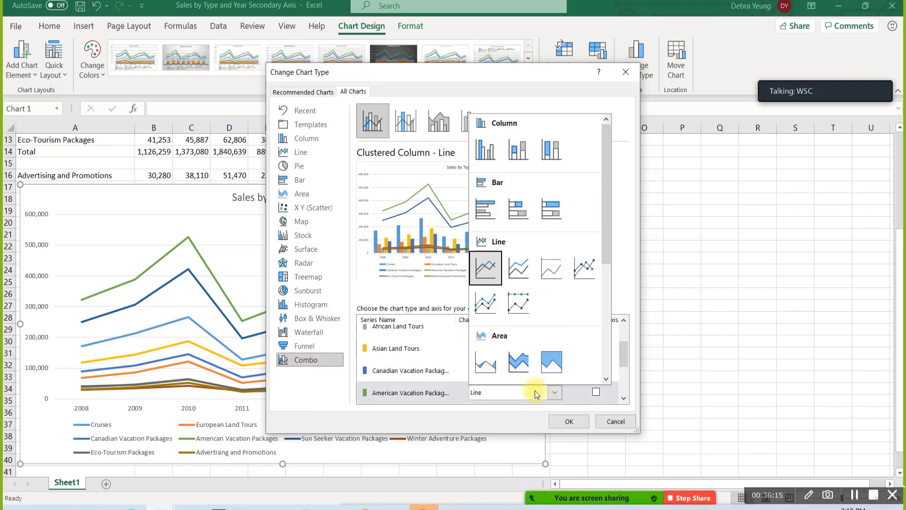
click(480, 156)
scroll(563, 362, down, 1)
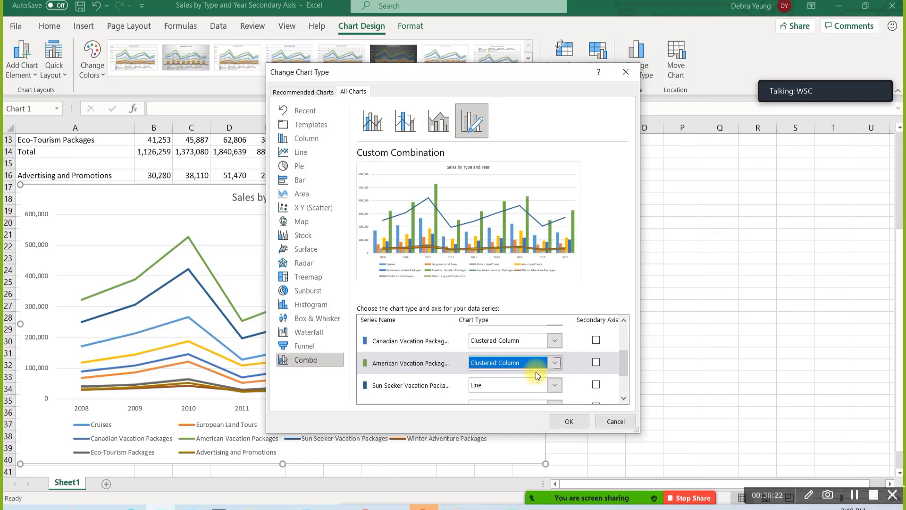
click(492, 384)
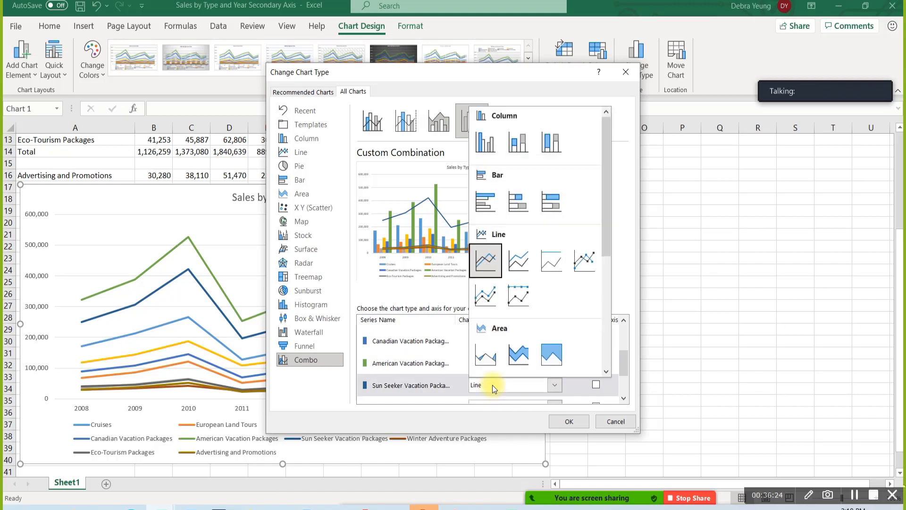
click(483, 149)
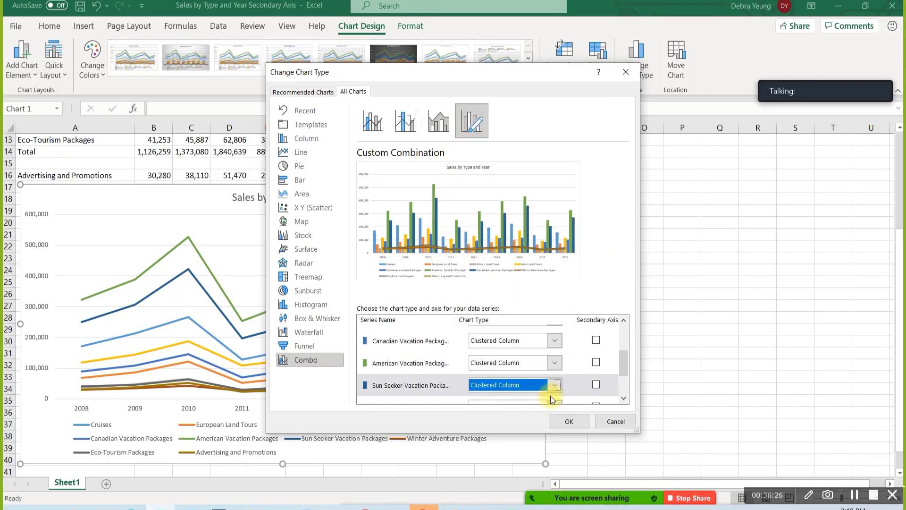
Set the Winter Adventure Packages and Eco-Tourism Packages series to Clustered Column, leaving only Advertising and Promotions as a line
scroll(561, 387, down, 1)
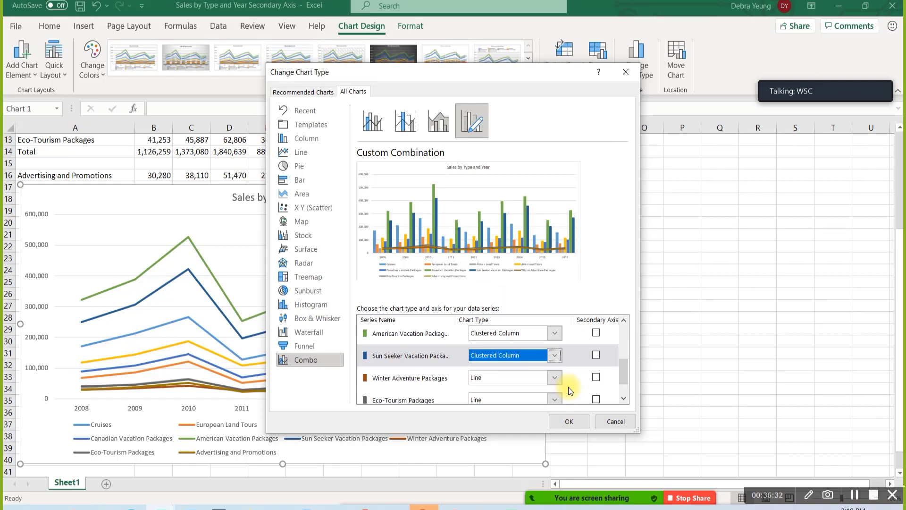
click(483, 379)
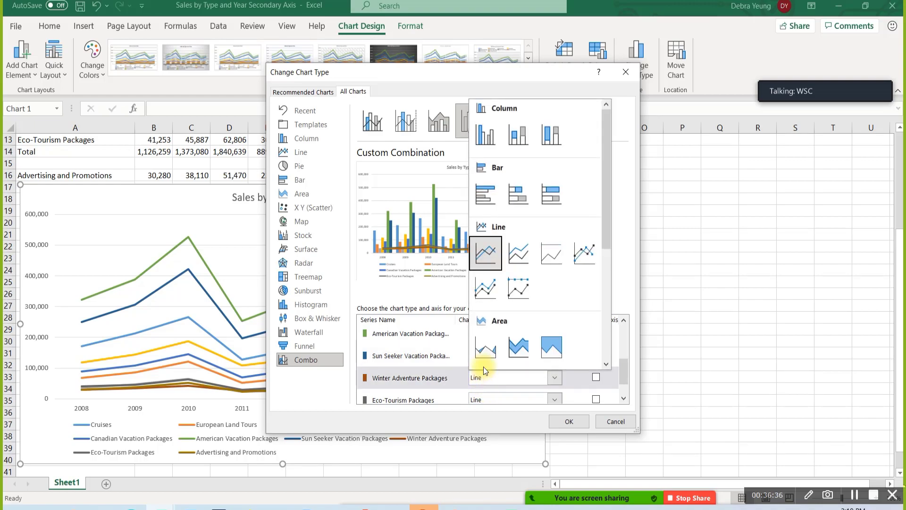
click(474, 137)
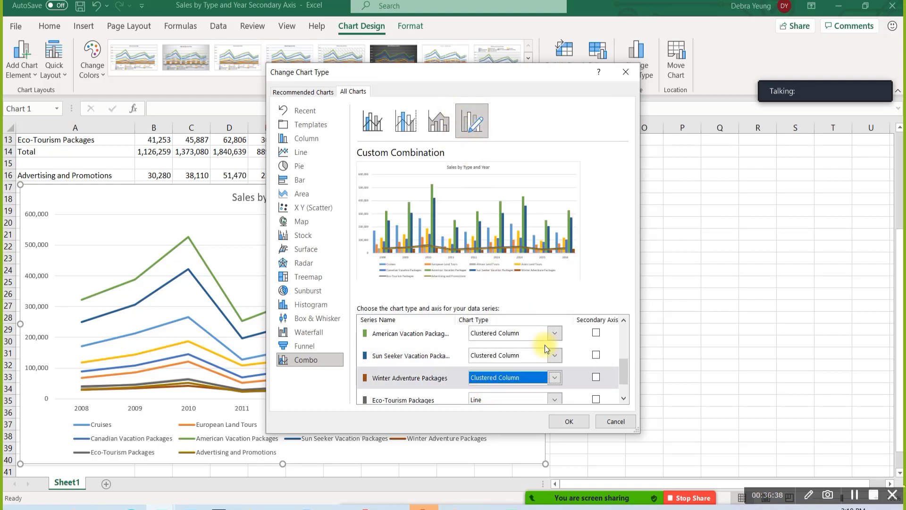
scroll(597, 368, down, 1)
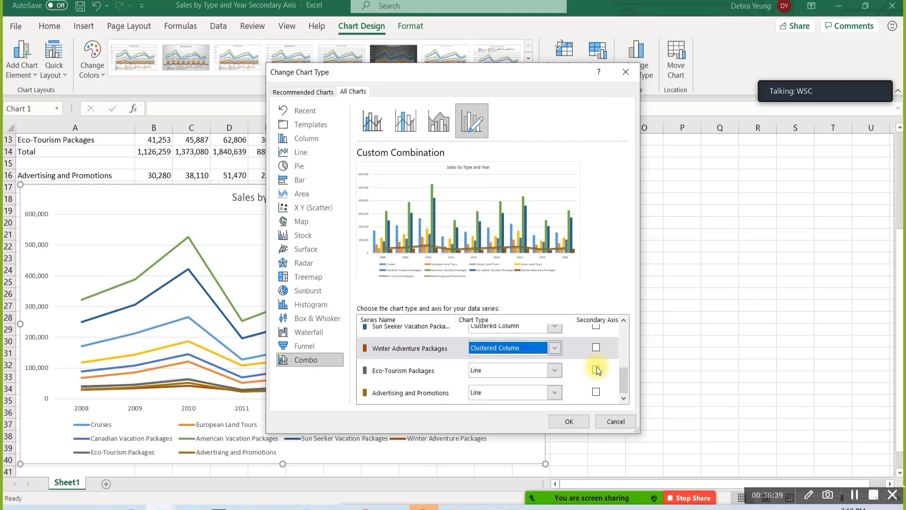
click(533, 370)
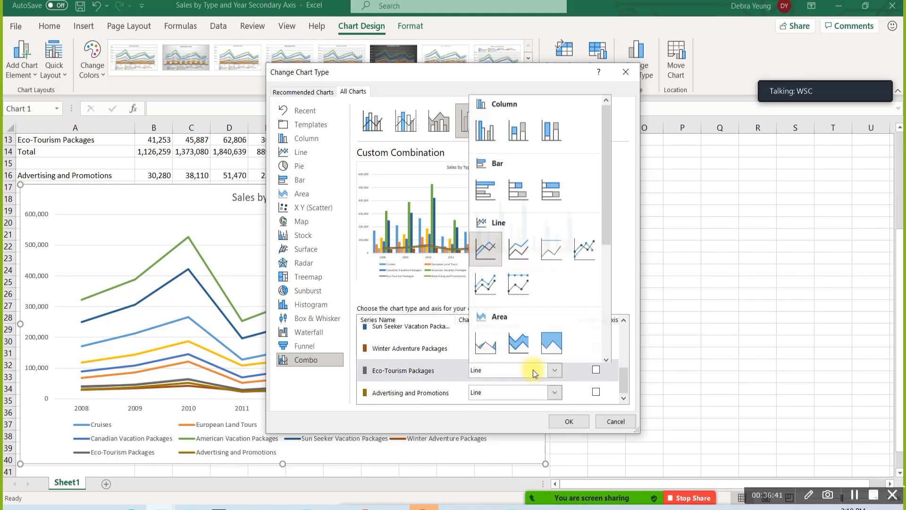
click(478, 140)
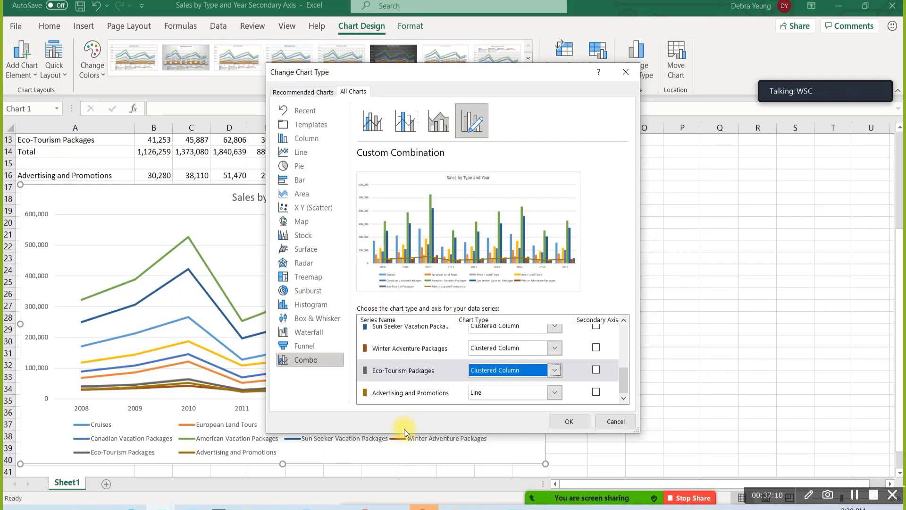
Plot the Advertising and Promotions line on the secondary axis and apply the custom combination chart
click(596, 392)
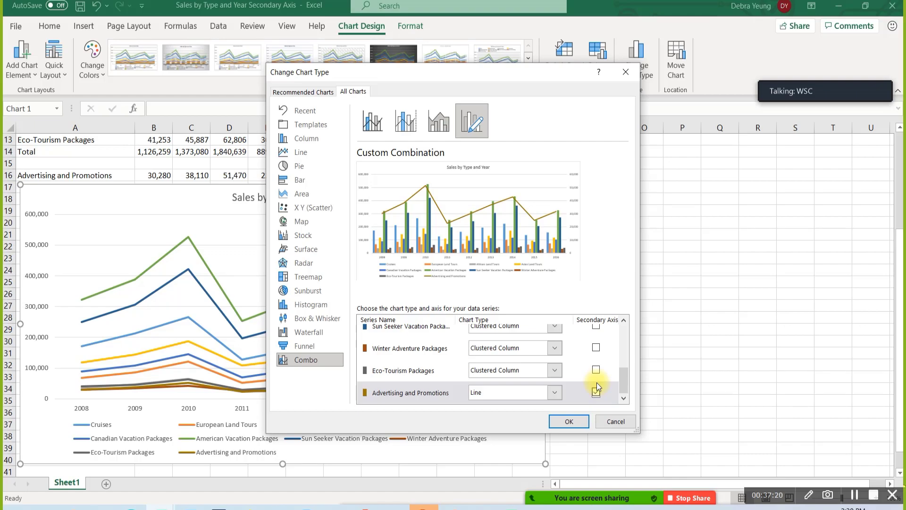
click(565, 422)
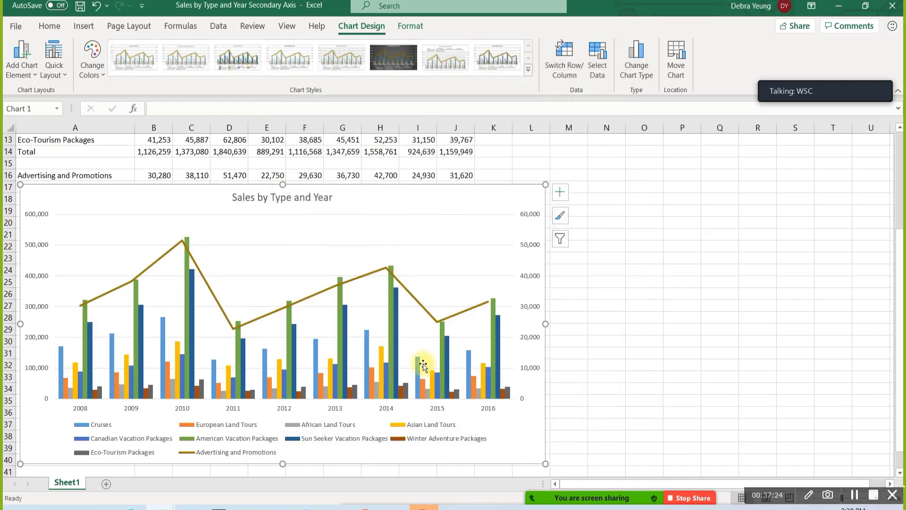
Compare the combo chart's sales columns and Advertising and Promotions line with the yearly figures in the table
mouse_move(165, 367)
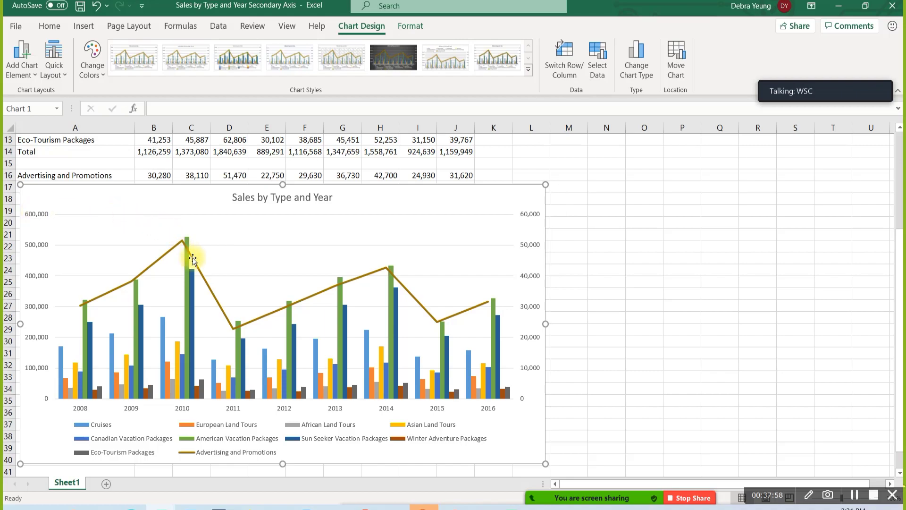
scroll(191, 257, up, 1)
scroll(192, 258, up, 3)
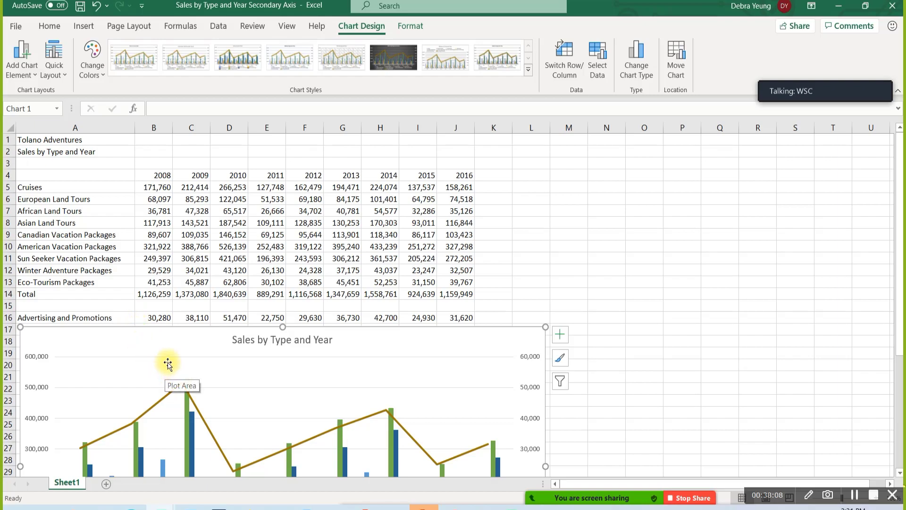
scroll(168, 363, down, 1)
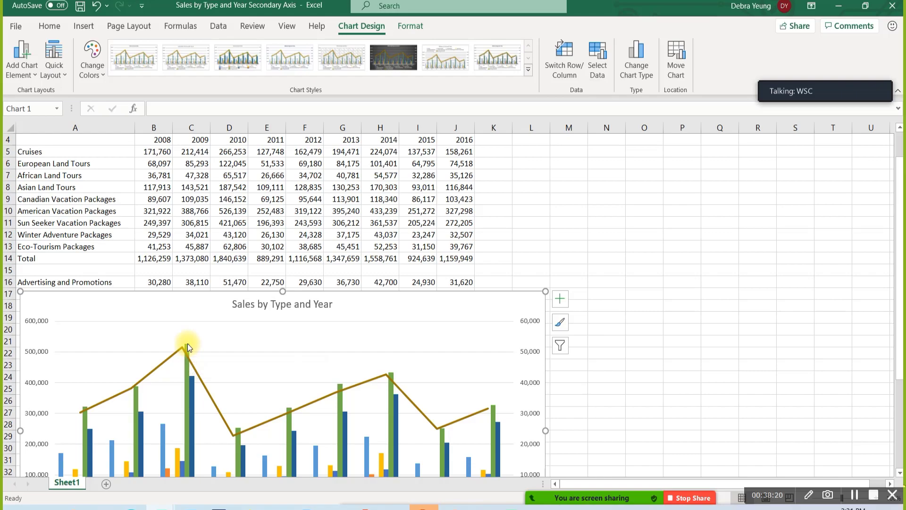
mouse_move(187, 345)
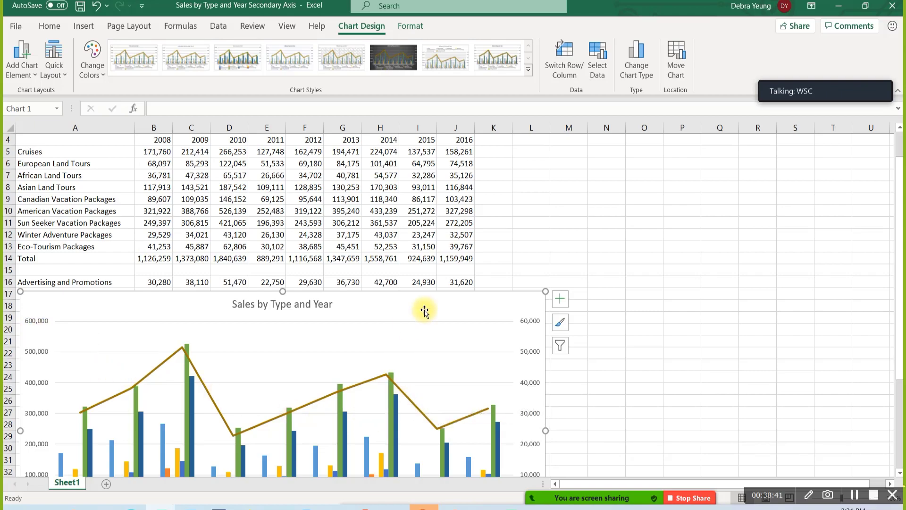
scroll(425, 324, down, 1)
scroll(426, 323, down, 1)
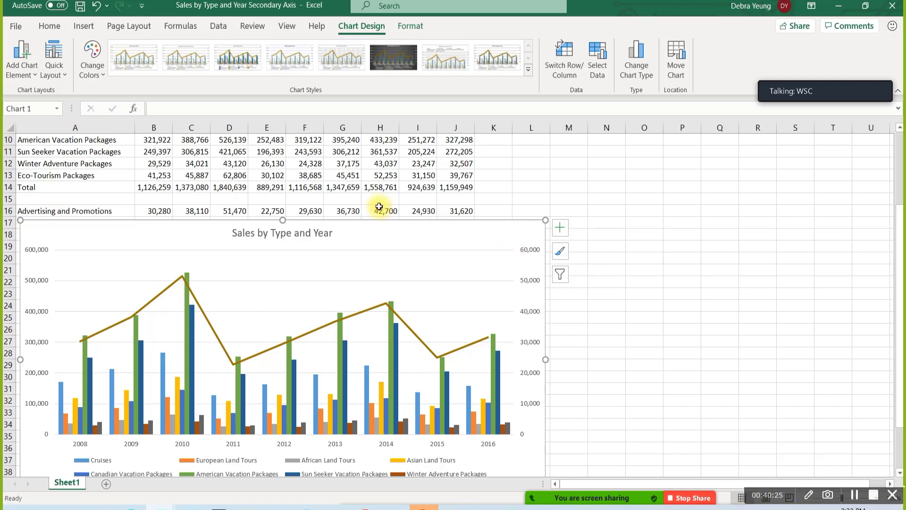
Save a copy of the workbook as "Sales by Type and Year Secondary Axis - djy" in the 3264-Student-Files folder
click(11, 26)
click(43, 184)
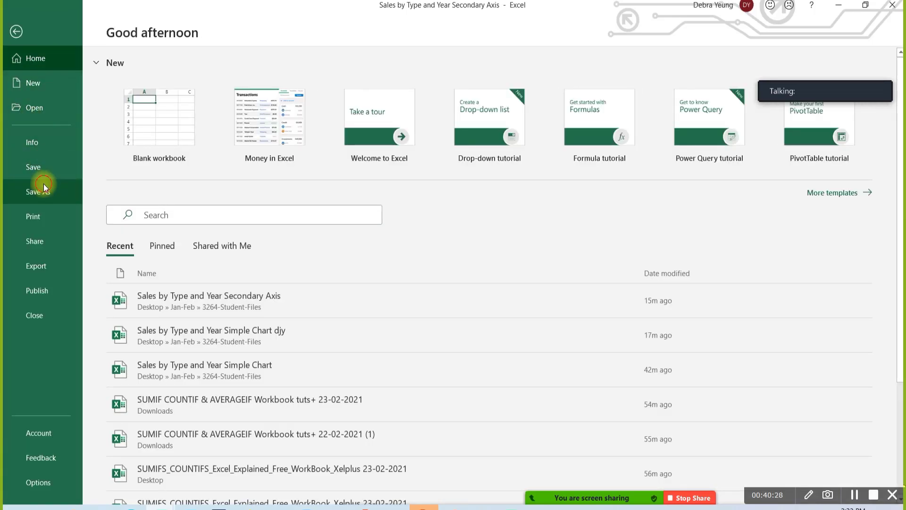
click(217, 189)
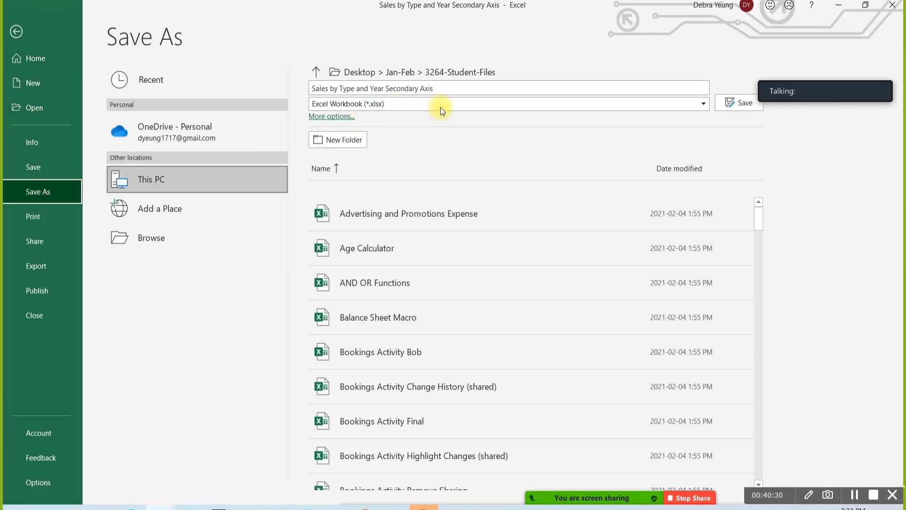
click(447, 88)
click(453, 88)
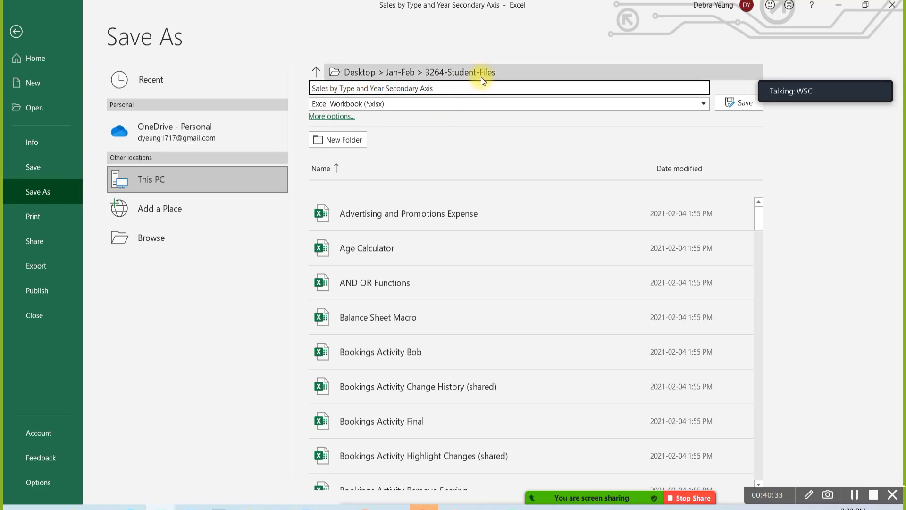
text(- djy)
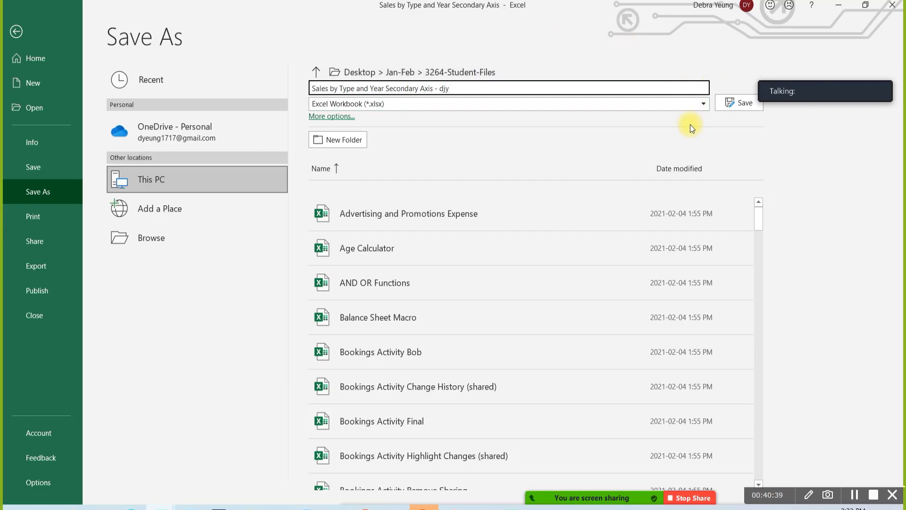
click(751, 103)
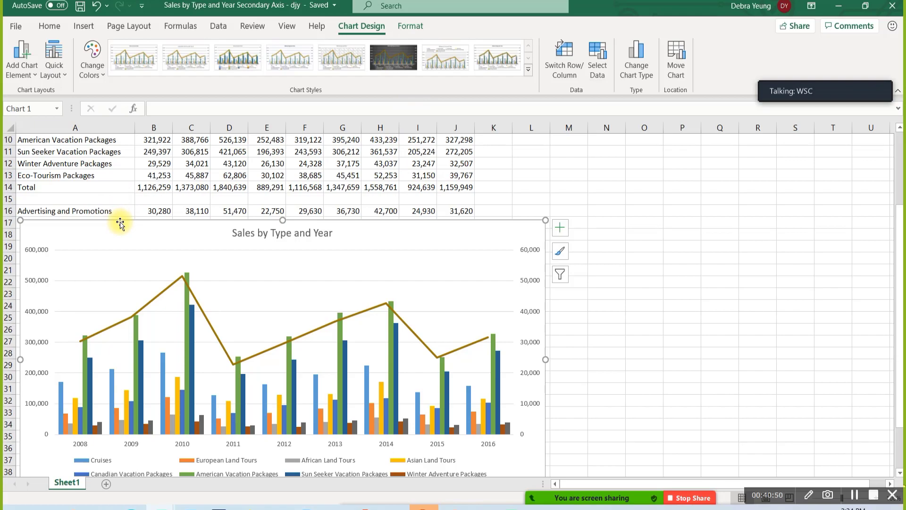
Open the Sales by Type and Year Create Template workbook from the 3264-Student-Files folder in File Explorer
click(17, 29)
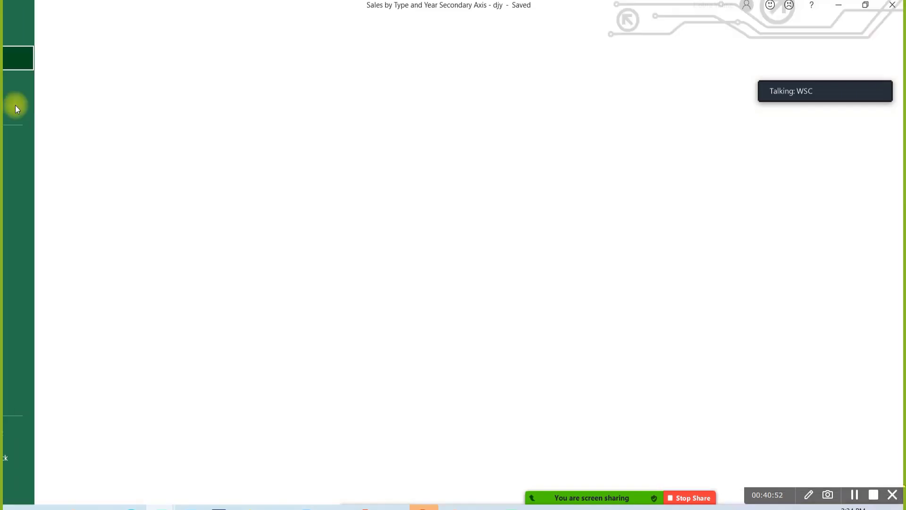
click(27, 312)
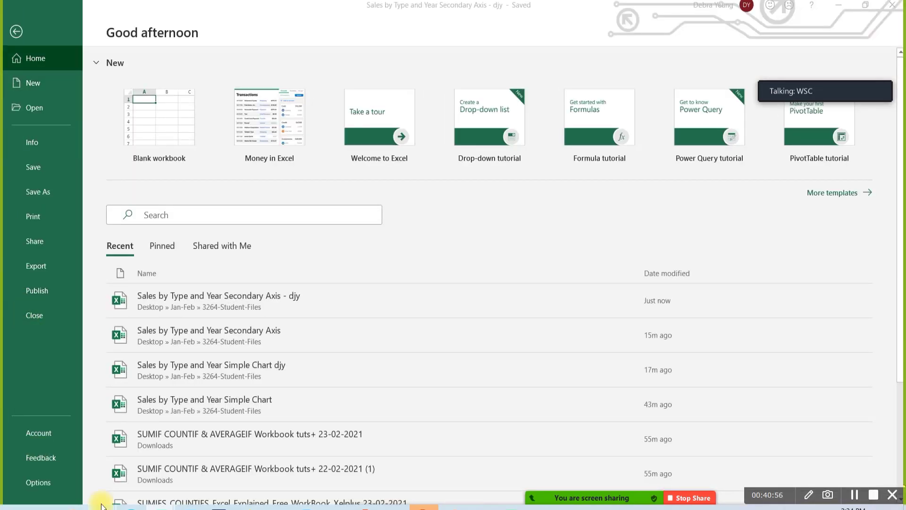
mouse_move(100, 501)
click(78, 462)
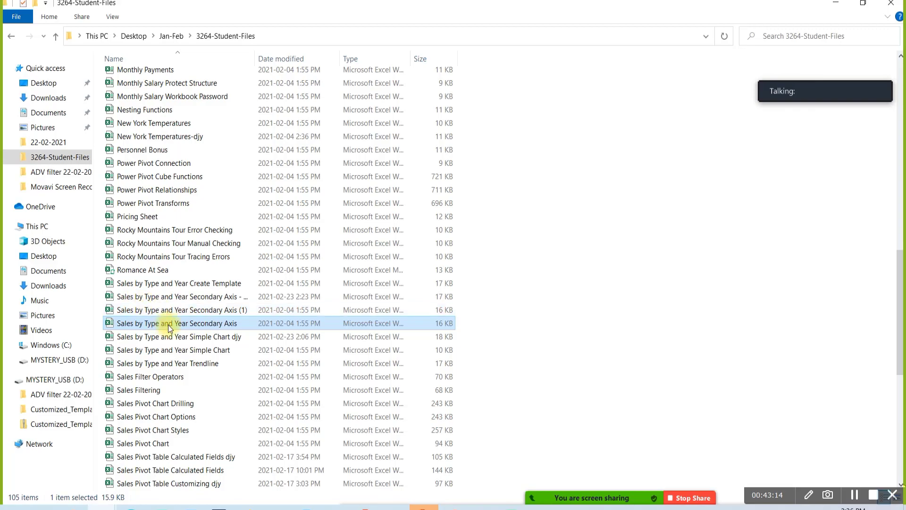
click(186, 286)
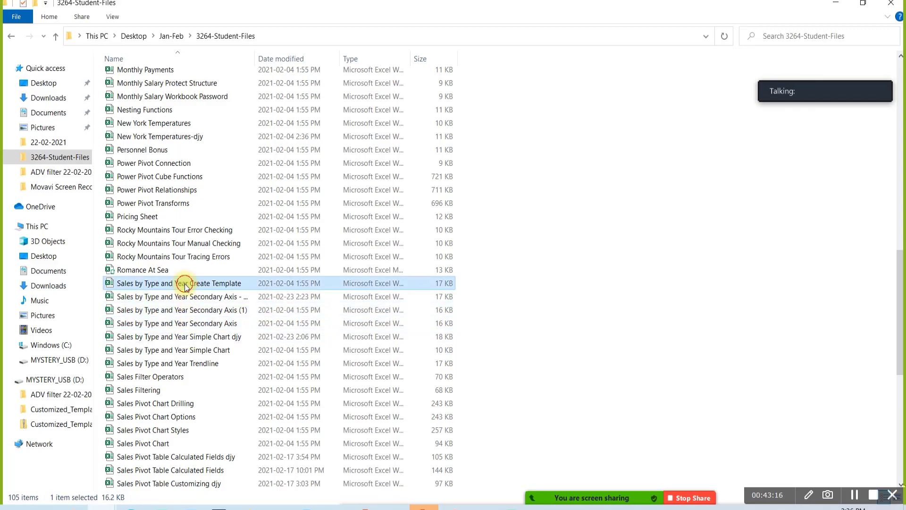
click(159, 507)
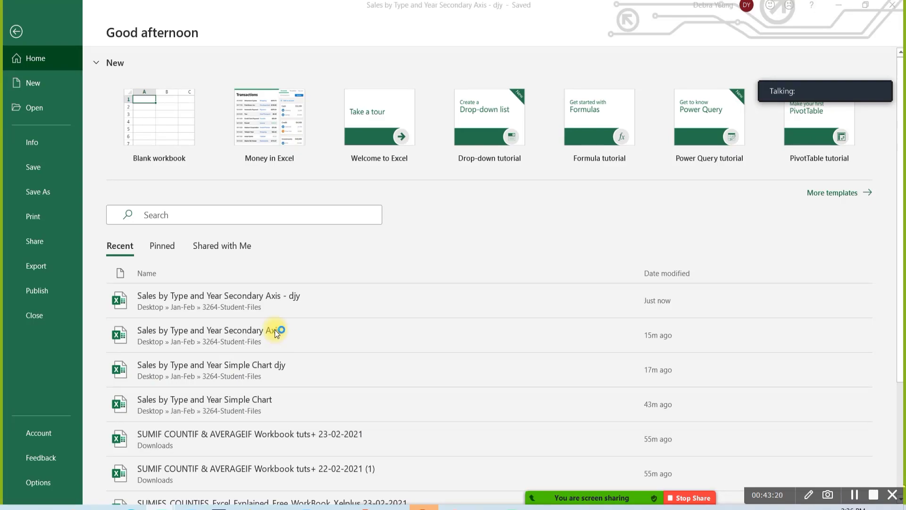
Start a new Zoom share of the entire screen
mouse_move(601, 499)
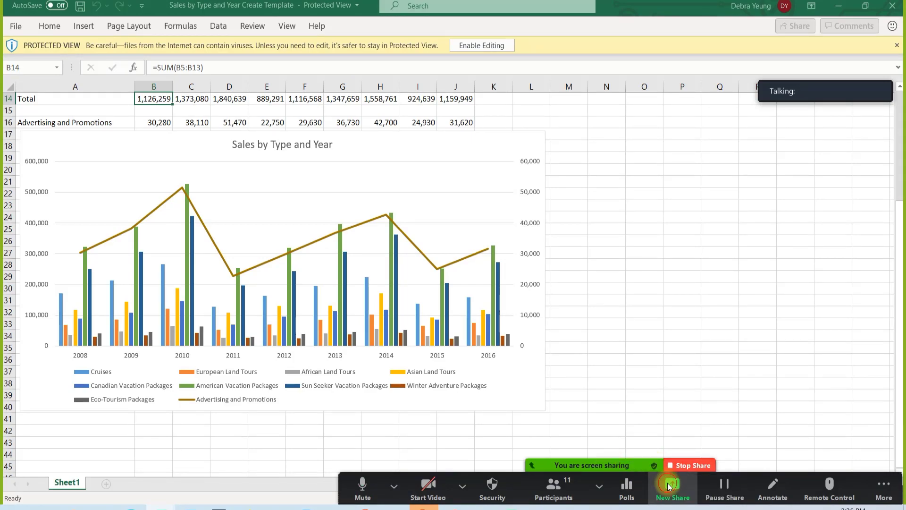
click(667, 483)
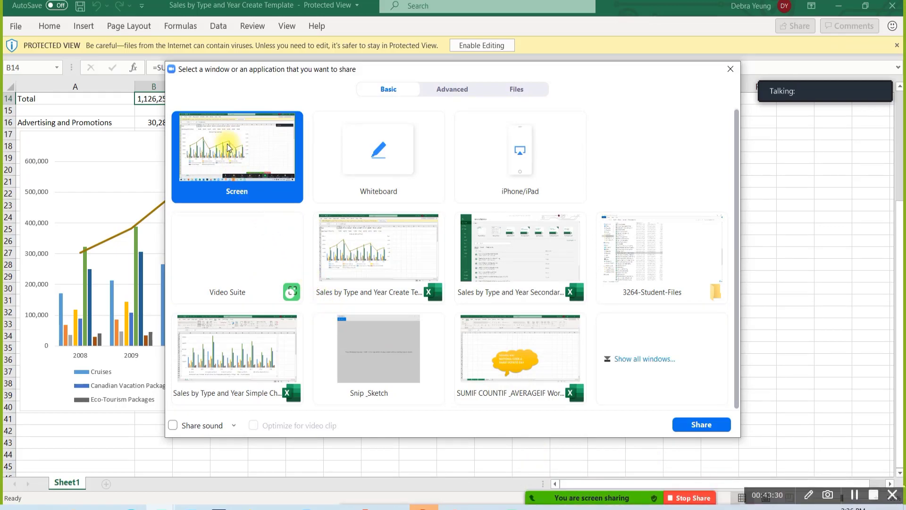
click(701, 425)
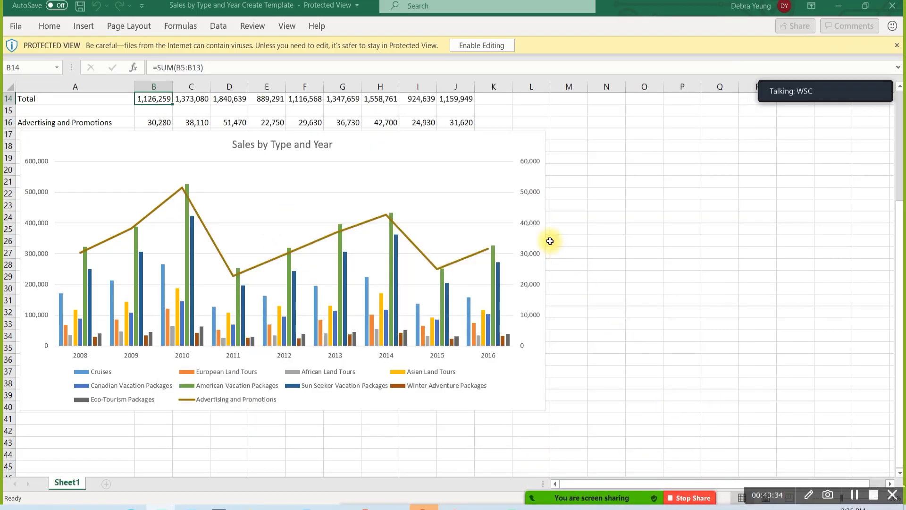
Enable editing in the Create Template workbook and apply chart Style 5 to the Sales by Type and Year chart
click(473, 48)
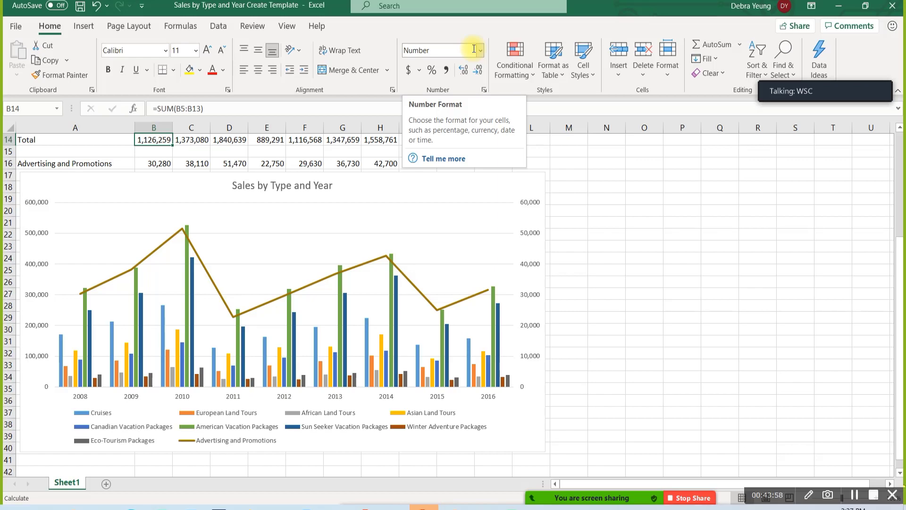
click(108, 172)
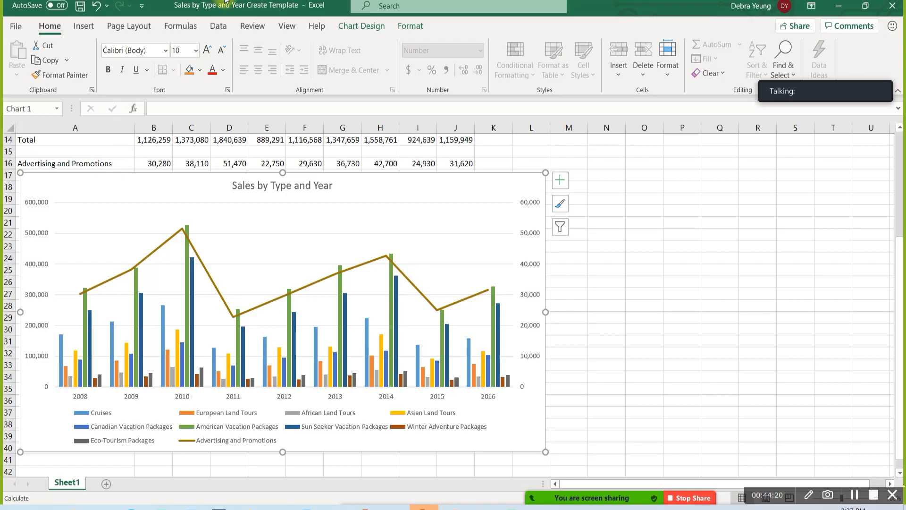
click(361, 26)
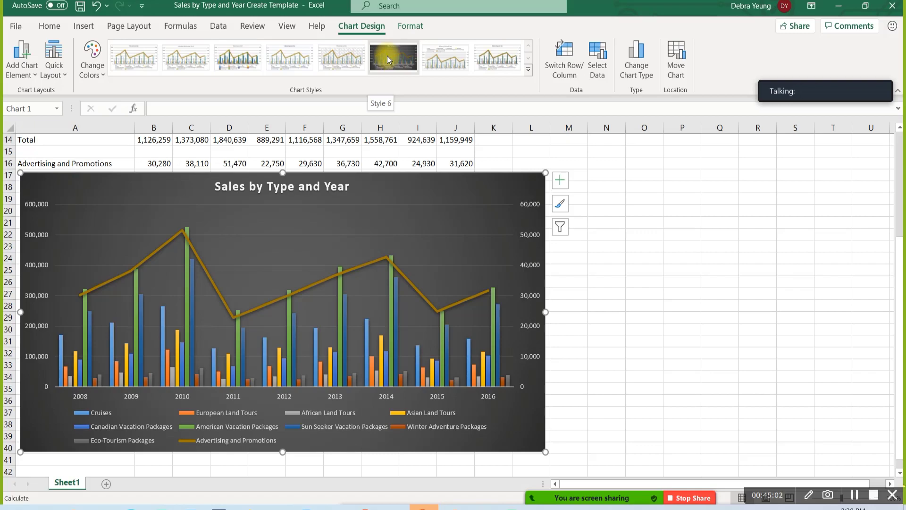
click(387, 57)
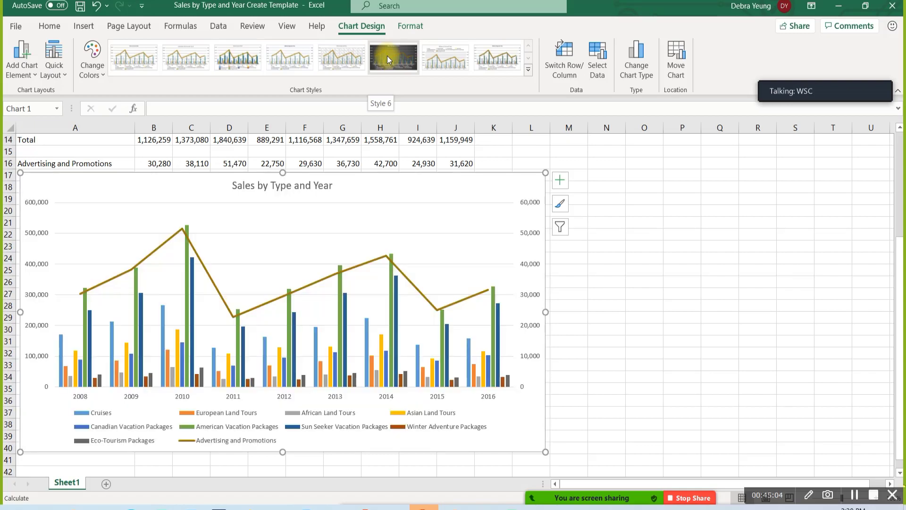
click(377, 58)
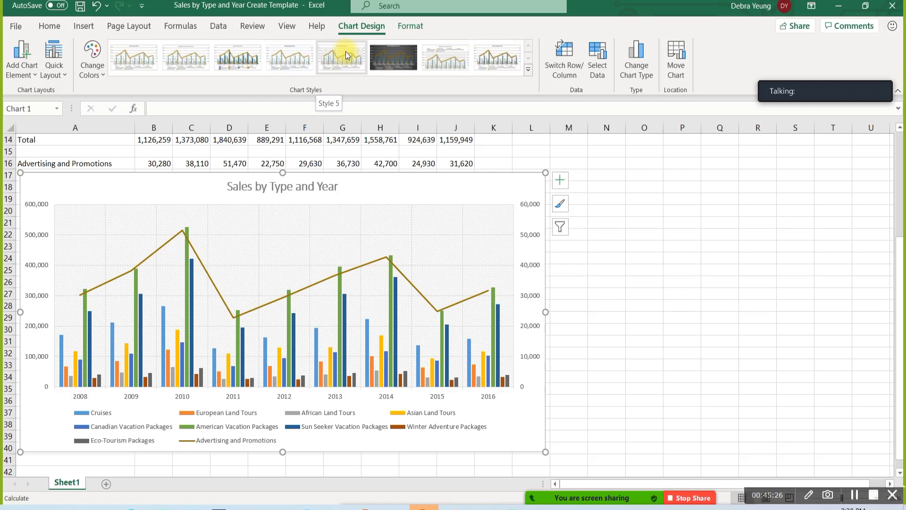
click(529, 71)
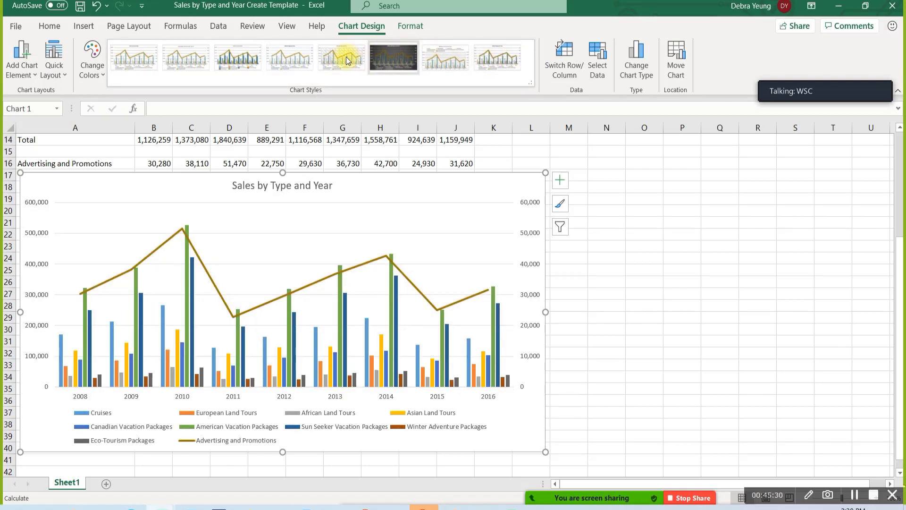
click(347, 58)
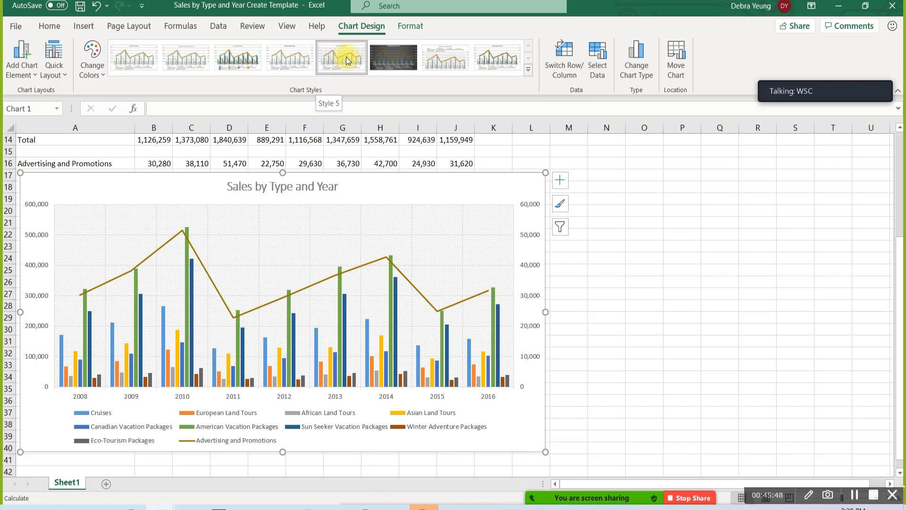
click(462, 206)
click(439, 192)
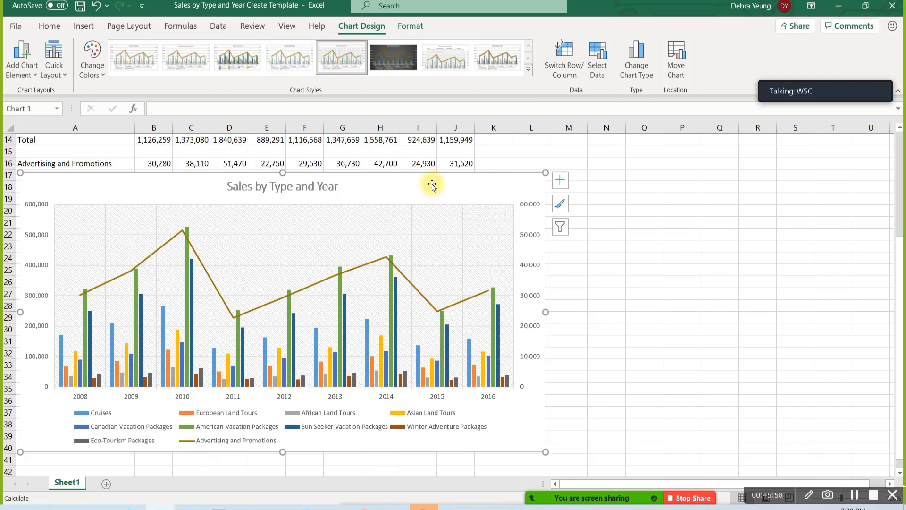
click(19, 79)
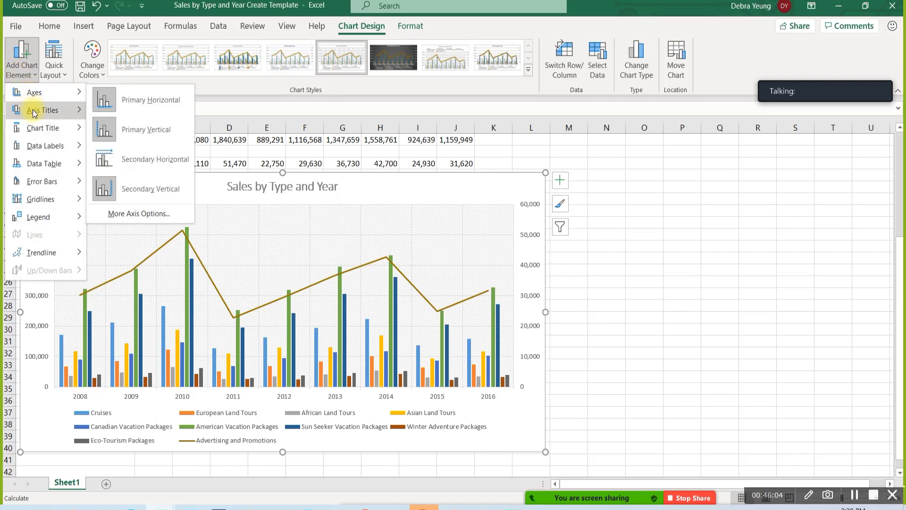
mouse_move(37, 124)
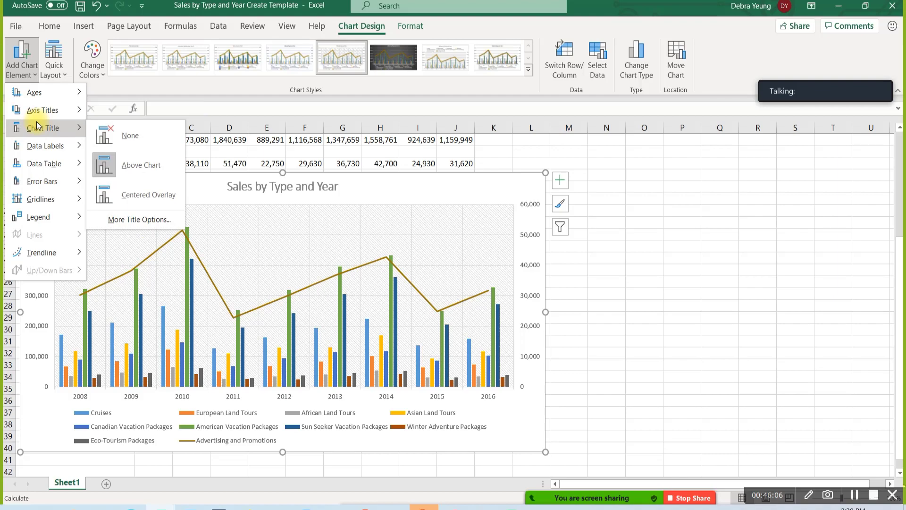
mouse_move(34, 106)
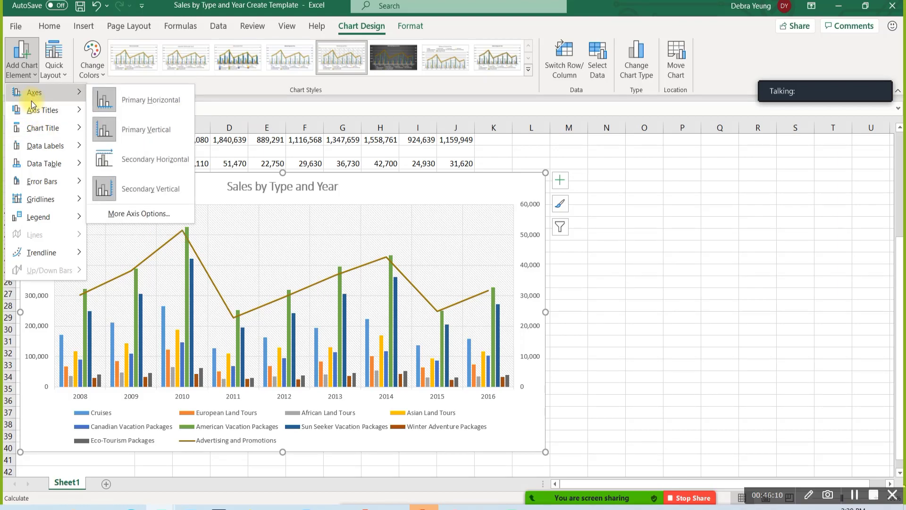
click(389, 206)
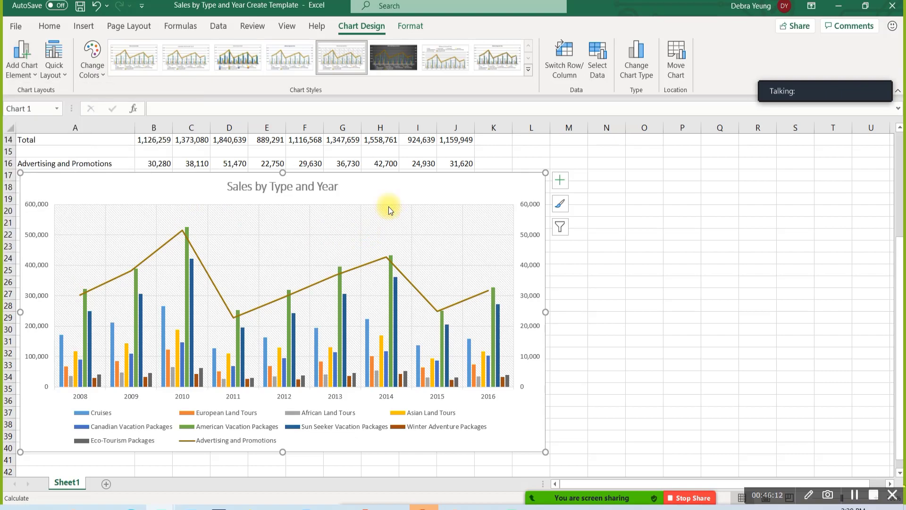
click(384, 207)
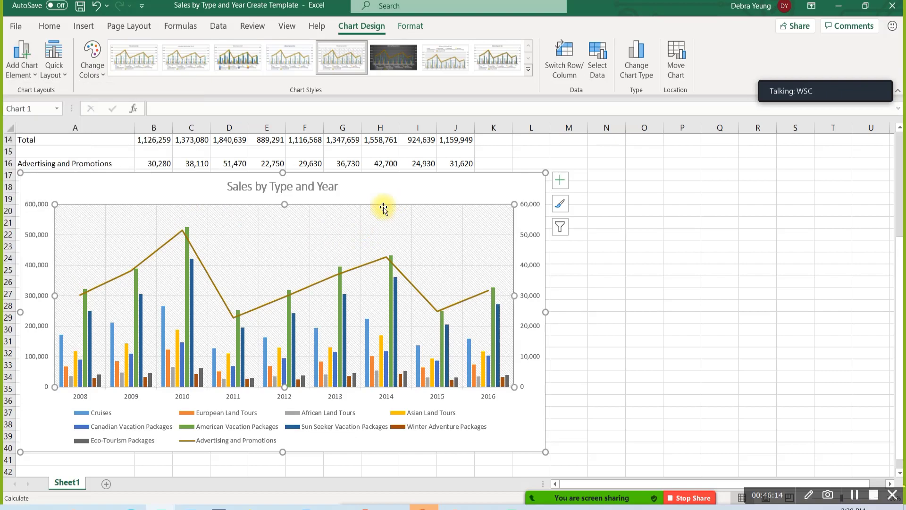
right_click(383, 208)
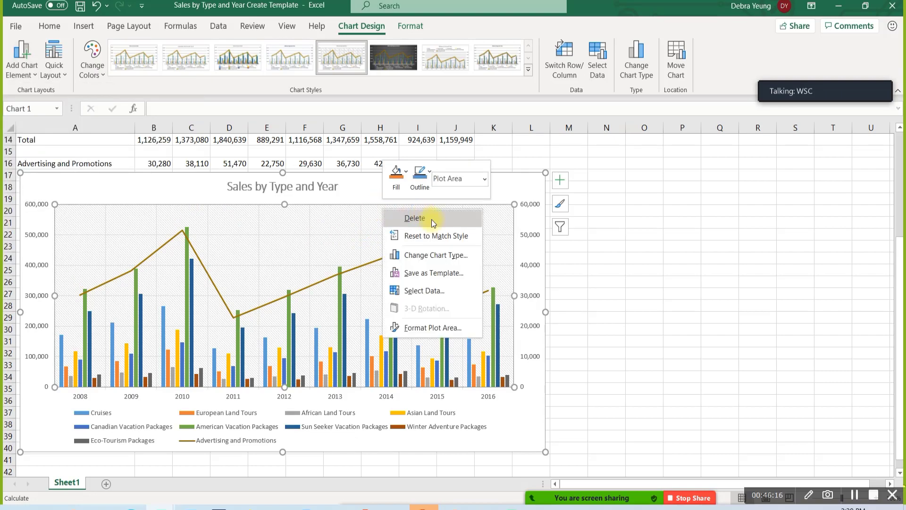
click(349, 196)
right_click(349, 195)
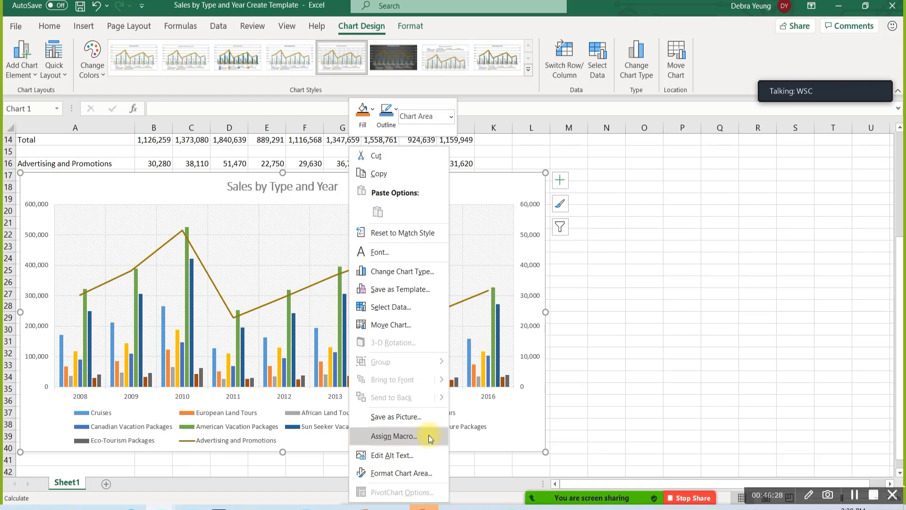
click(503, 178)
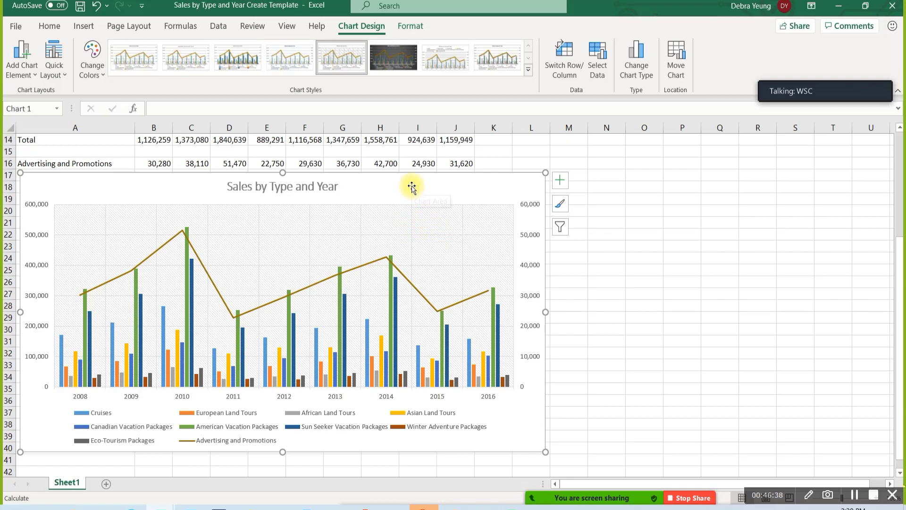
right_click(433, 221)
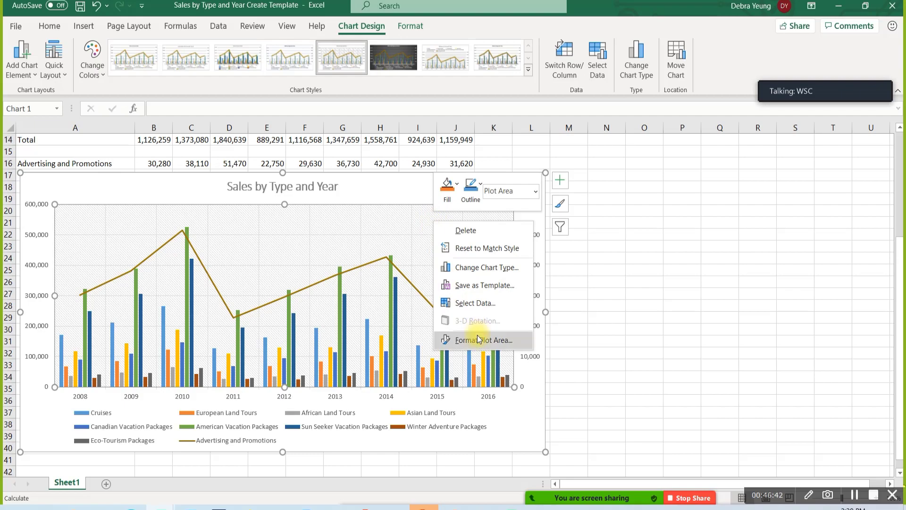
key(Escape)
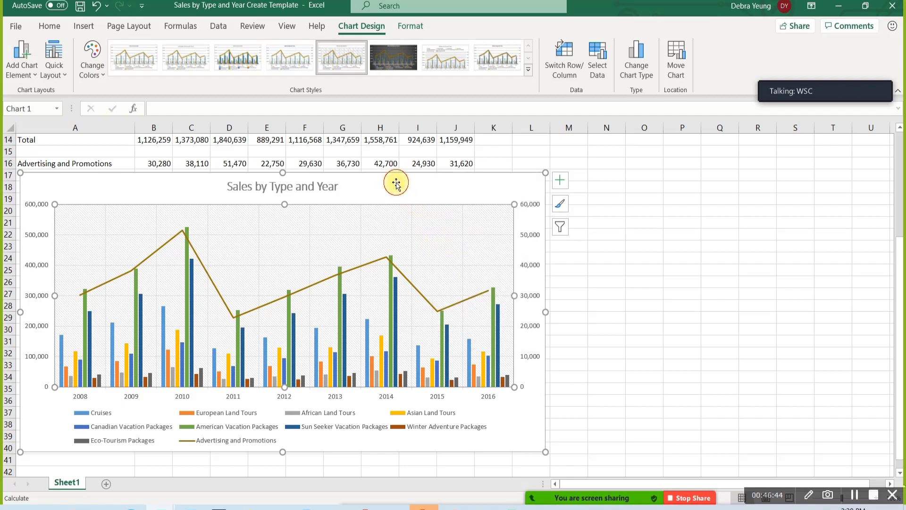
Open the chart area's formatting options and set its fill to Gradient fill
right_click(461, 182)
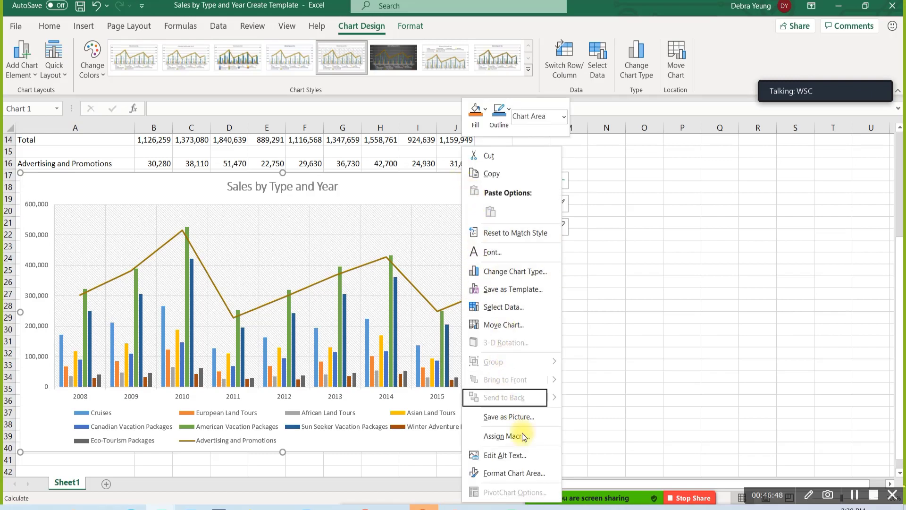
click(537, 474)
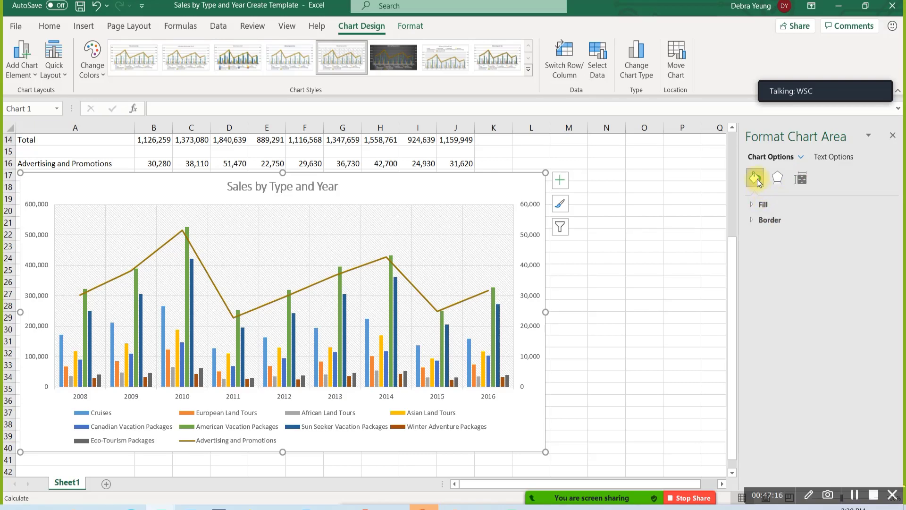
click(751, 205)
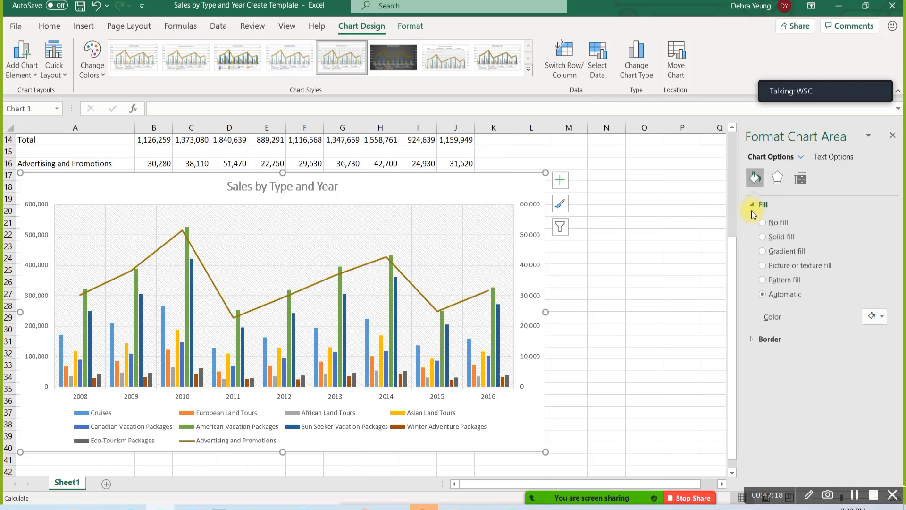
click(763, 251)
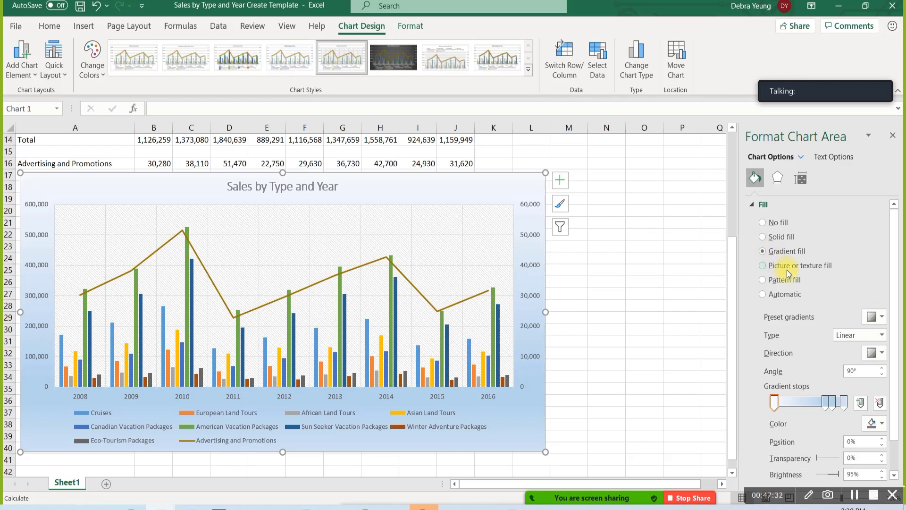
Try a light green first gradient stop and the light green linear preset gradient on the chart area
click(882, 424)
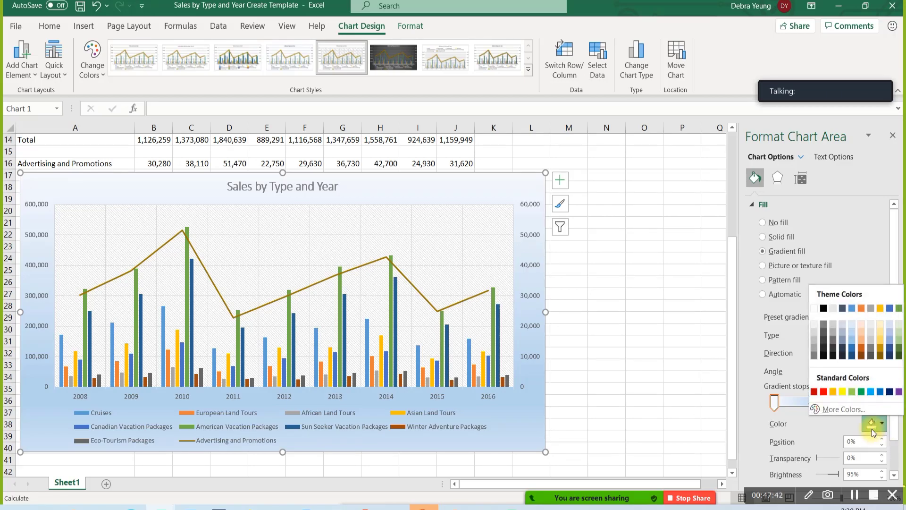
click(851, 393)
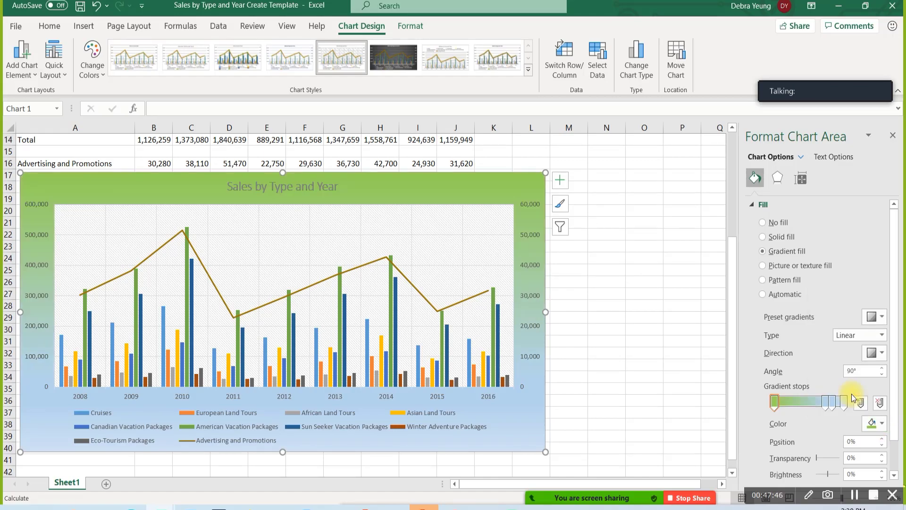
click(879, 316)
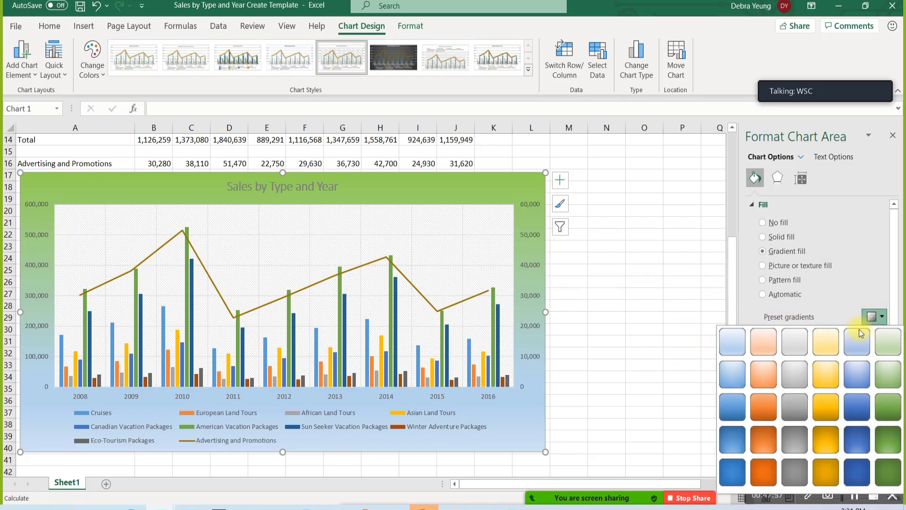
click(882, 347)
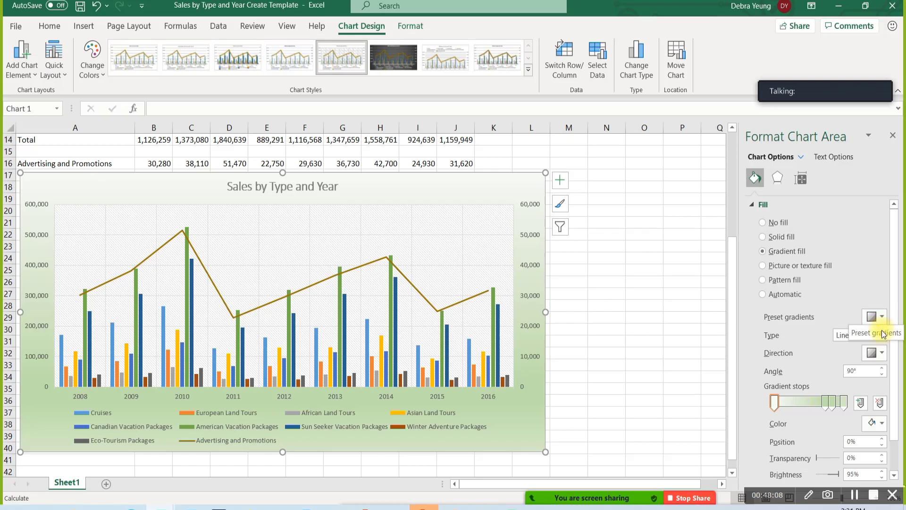
Apply the green radial spotlight preset gradient to the chart area's fill
click(880, 316)
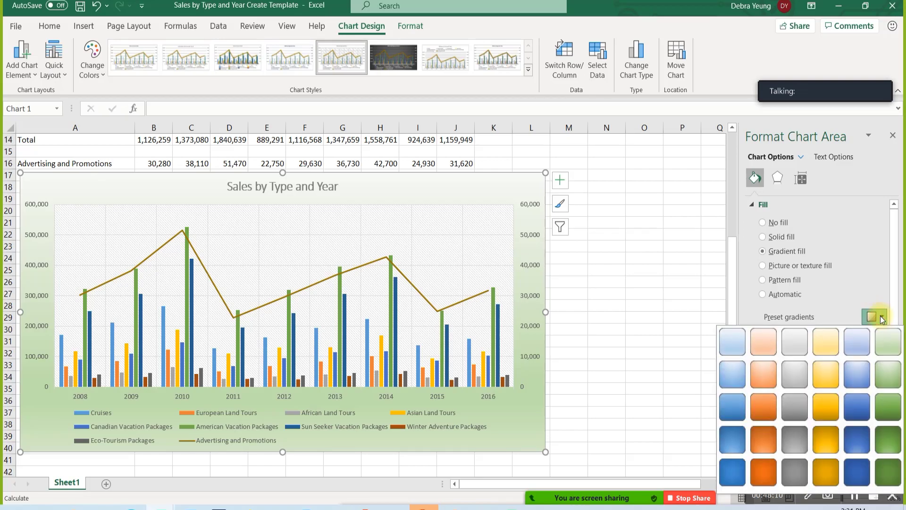
click(882, 376)
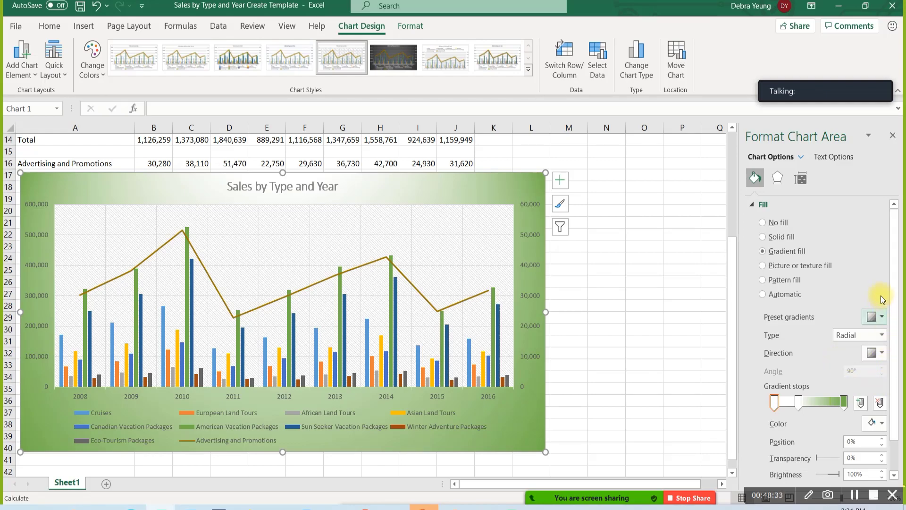
Try a corner direction for the radial gradient and a solid fill on the chart area, returning to Gradient fill
drag(893, 273, 898, 306)
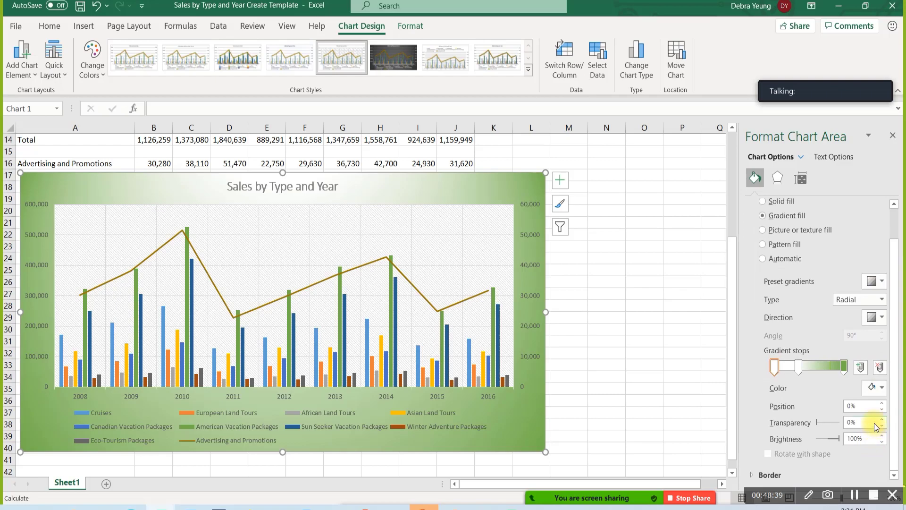
click(874, 319)
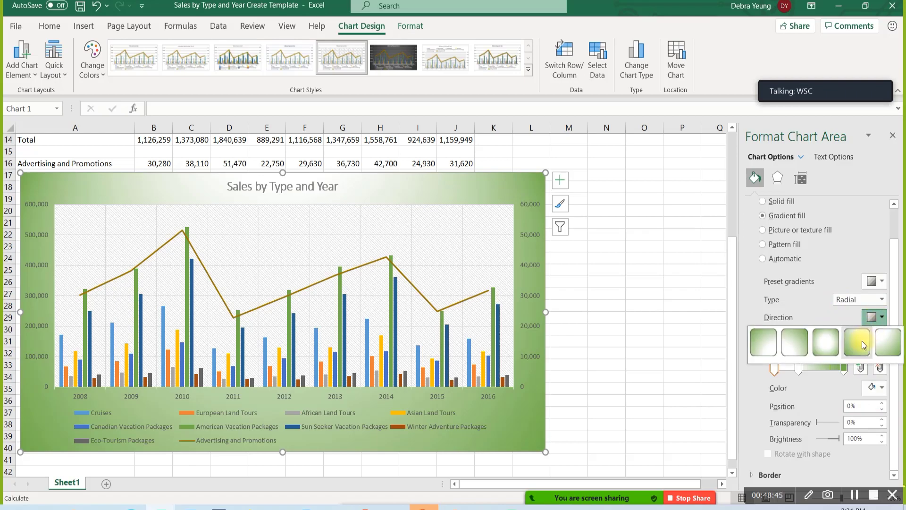
click(880, 348)
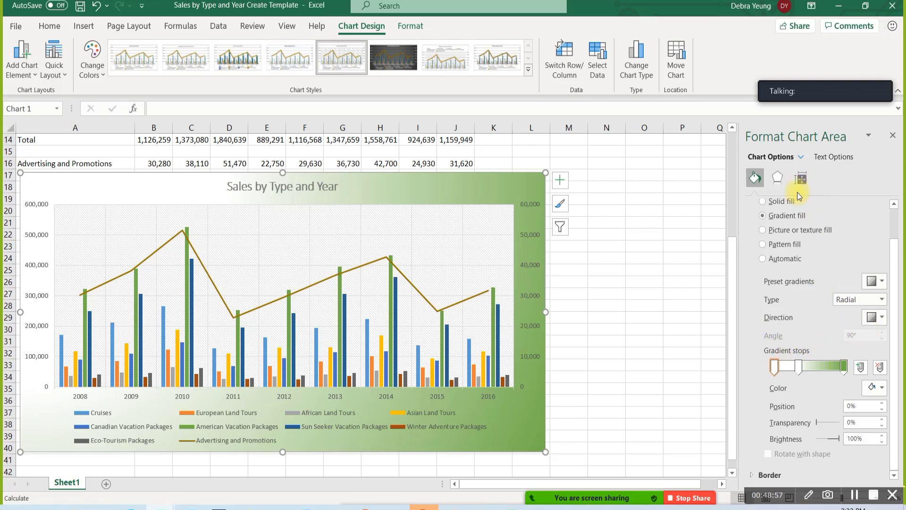
click(764, 202)
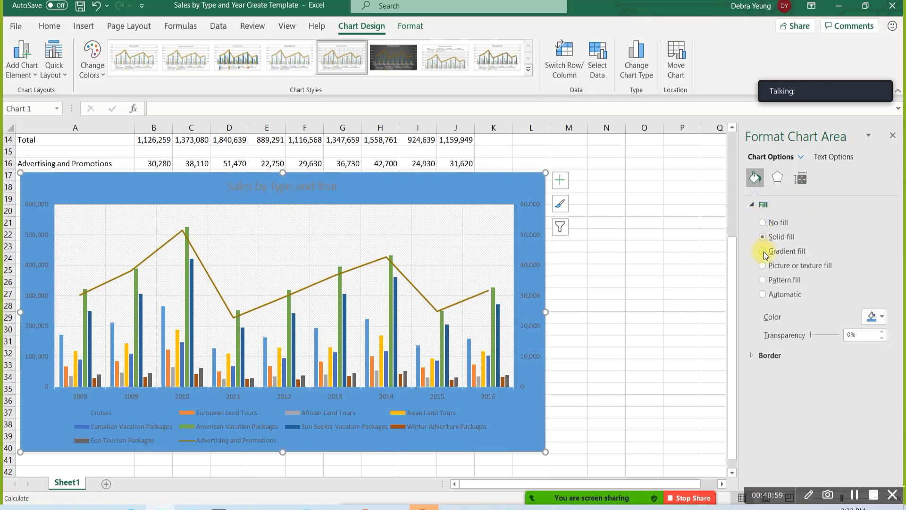
click(763, 251)
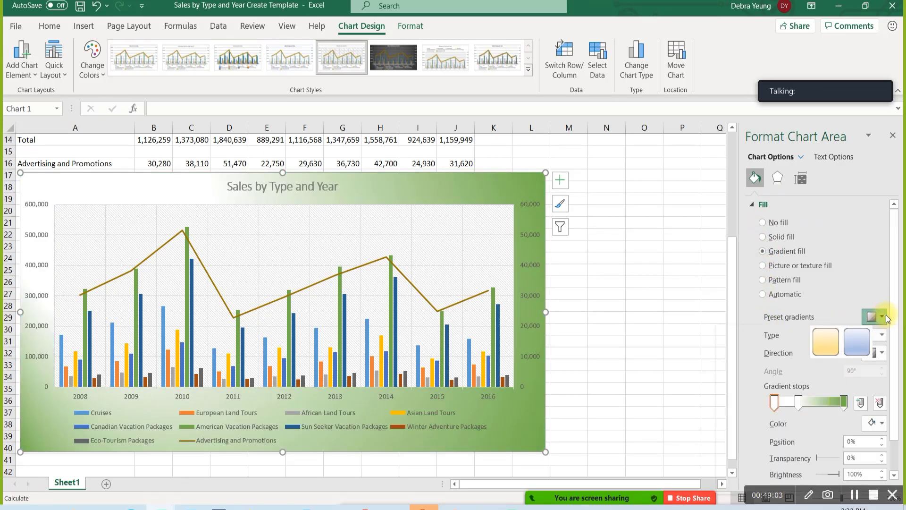
Set the radial gradient to spread from the center and color its first gradient stop the lightest theme green with 80% brightness
click(871, 355)
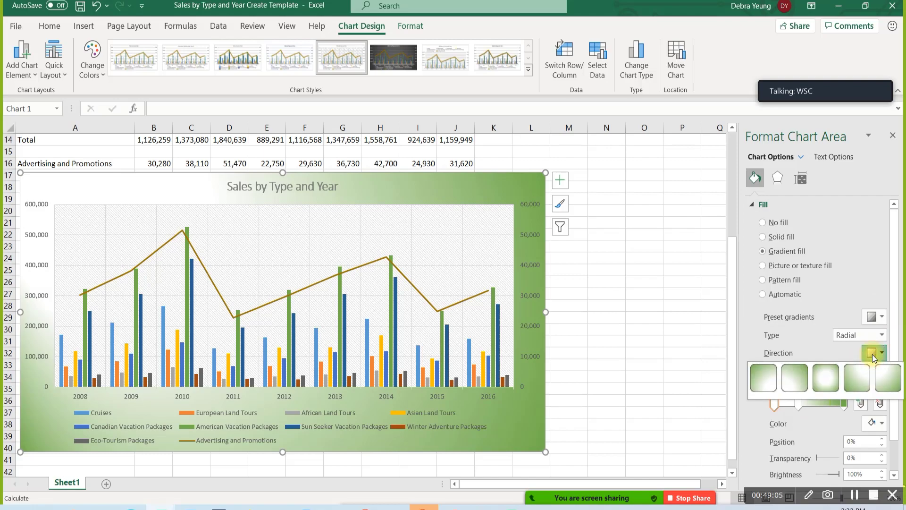
click(837, 372)
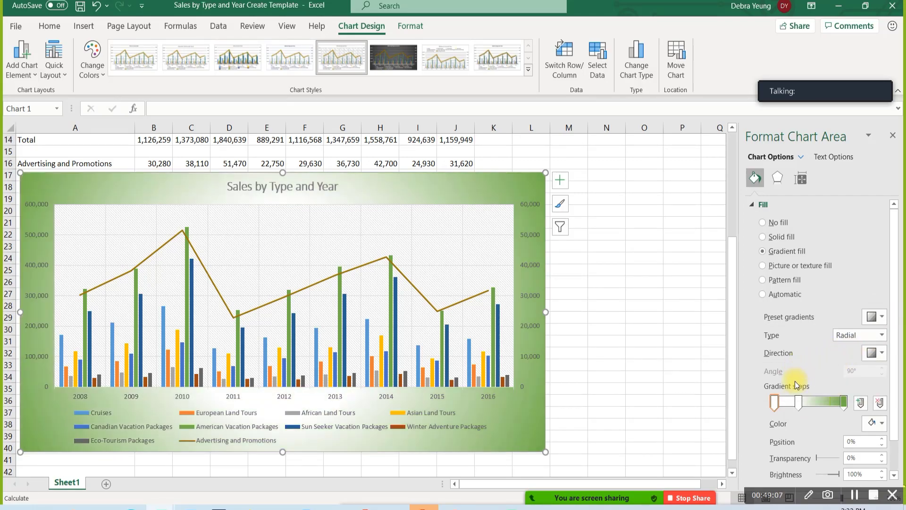
click(874, 423)
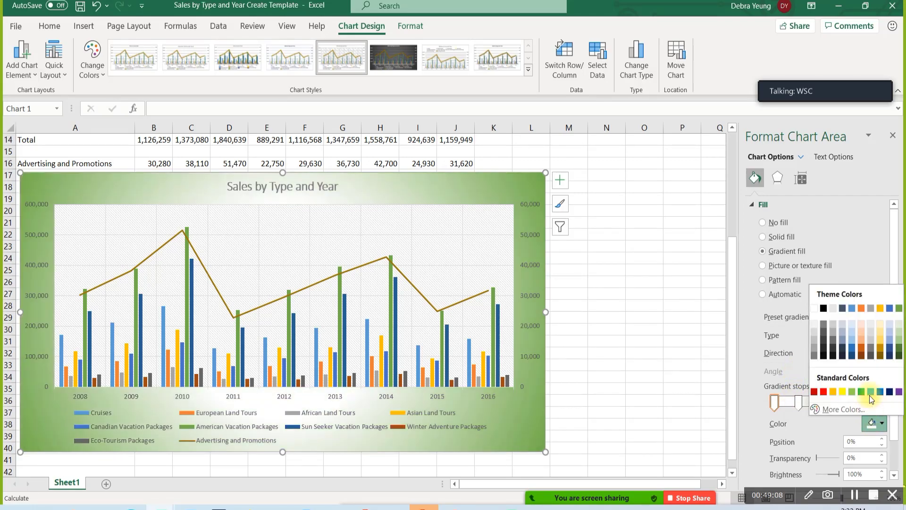
click(900, 326)
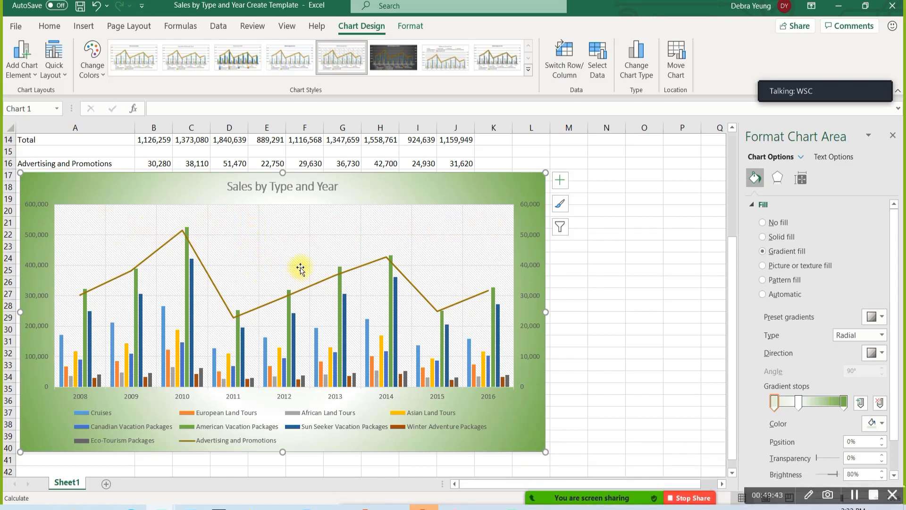
Try the chart without its legend and with the legend at the Top, then place it back at the Bottom
click(437, 228)
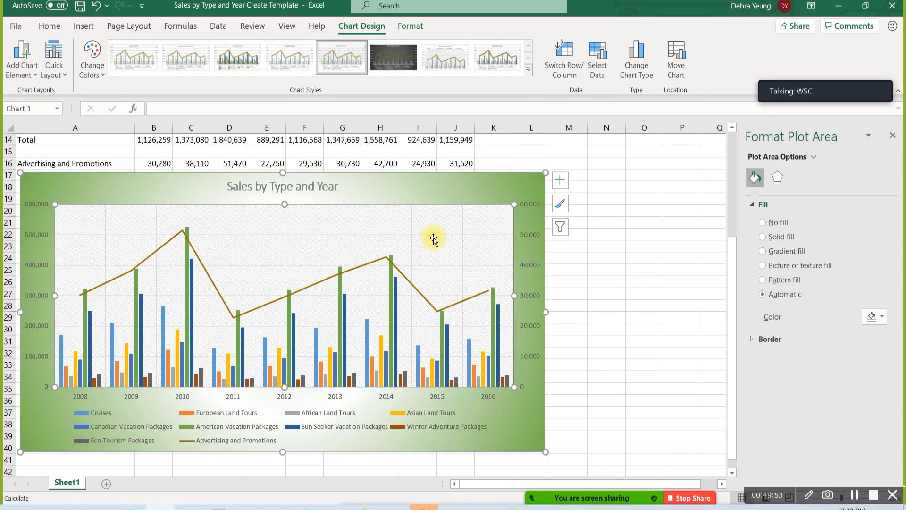
key(Delete)
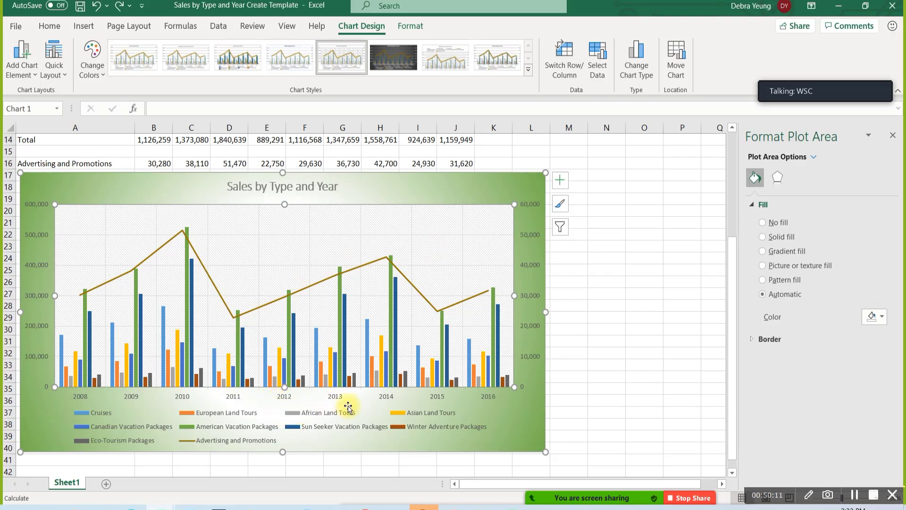
click(566, 186)
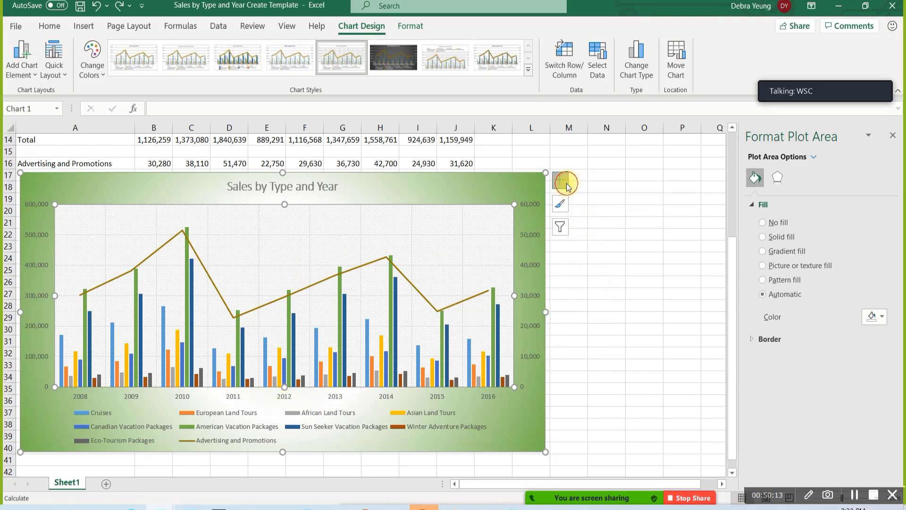
click(622, 209)
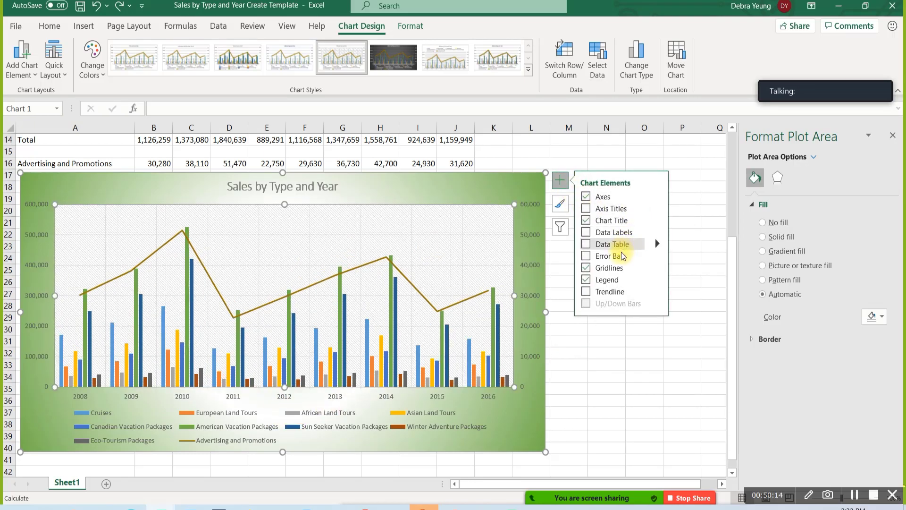
click(665, 277)
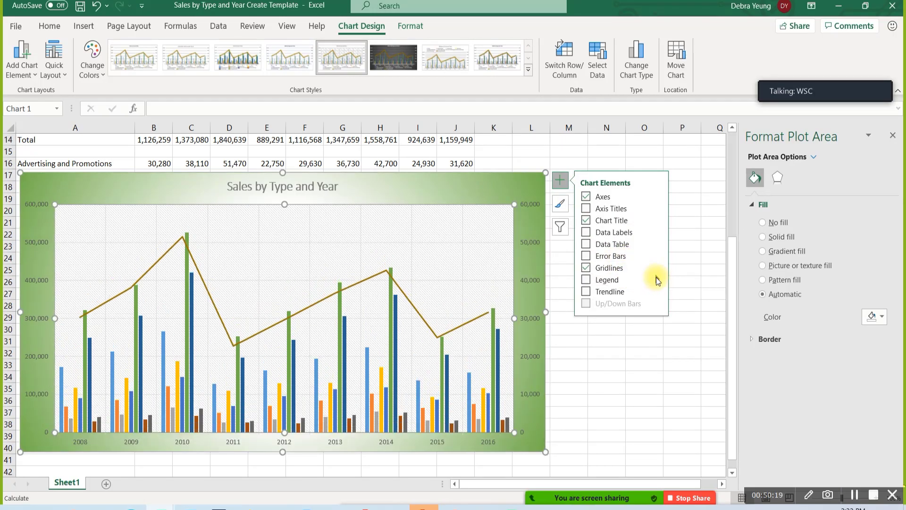
click(656, 278)
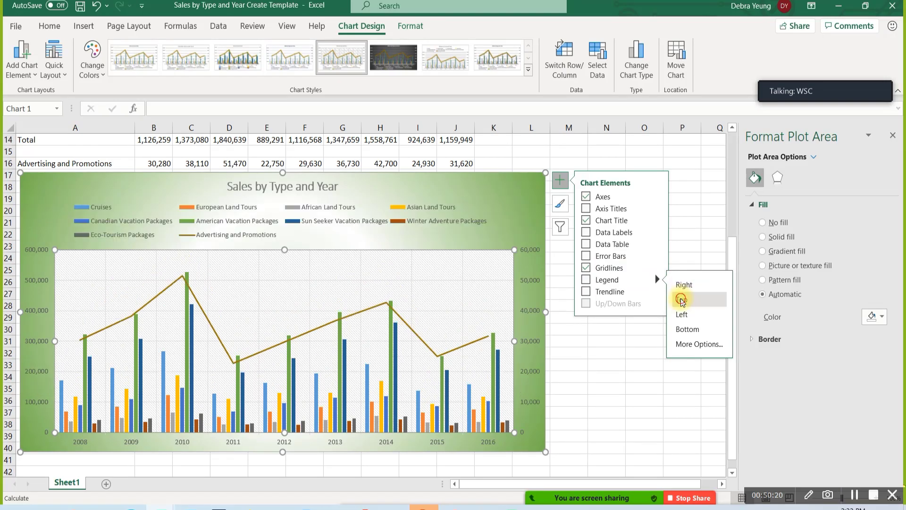
click(687, 329)
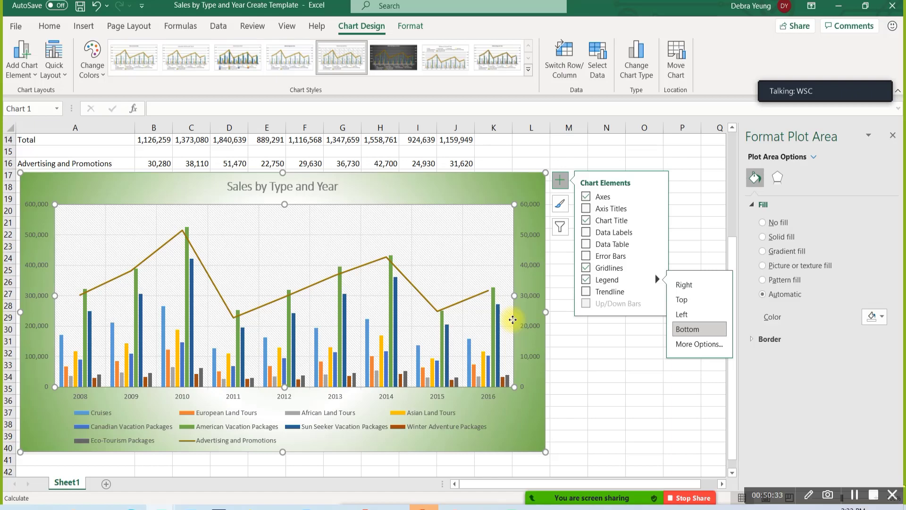
Select the chart area and close its formatting options and the chart elements list
click(486, 180)
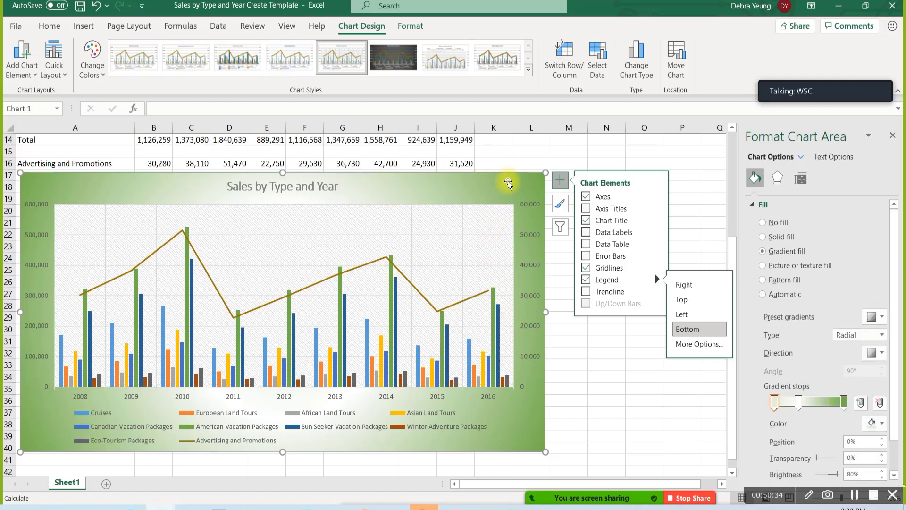
click(893, 135)
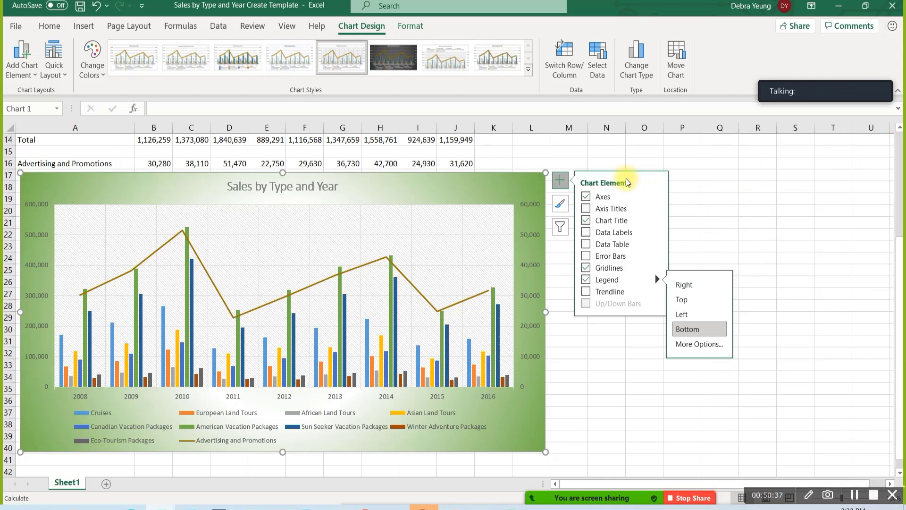
click(560, 179)
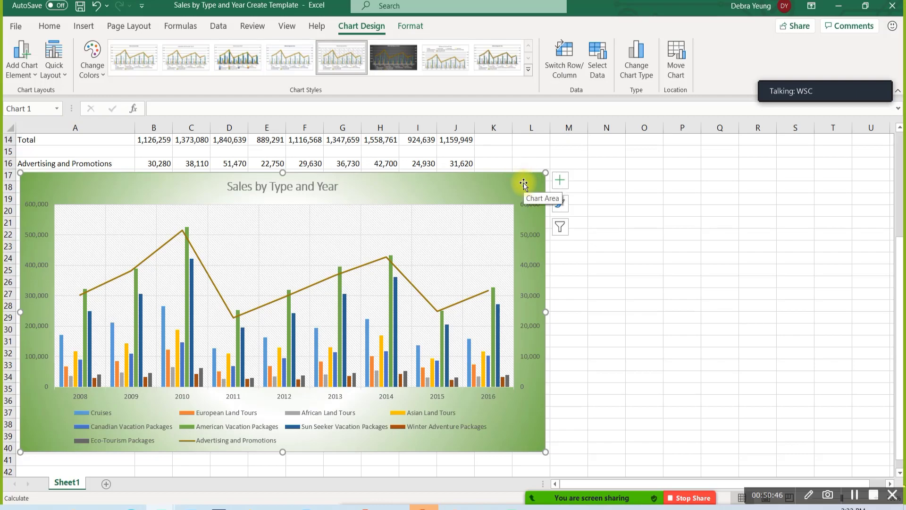
Look over the available chart types and the Templates category for the combo chart without changing its type
right_click(496, 175)
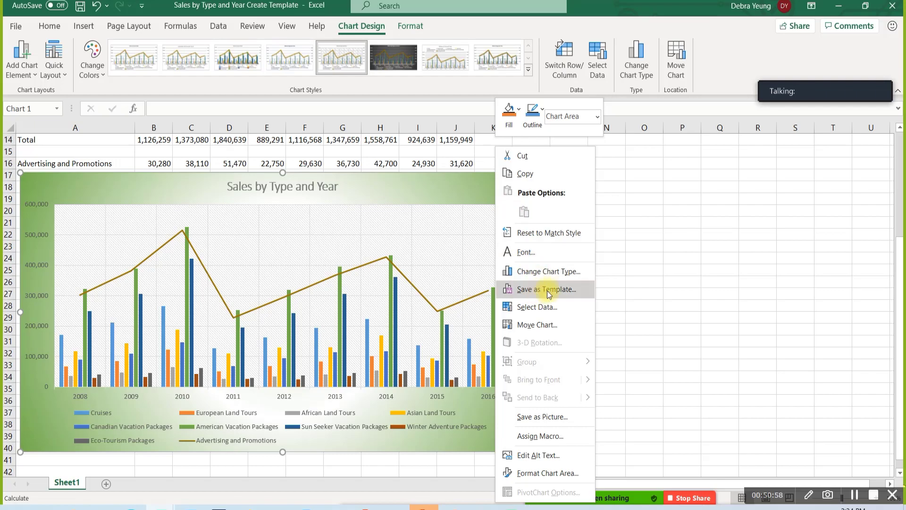
click(635, 76)
click(635, 78)
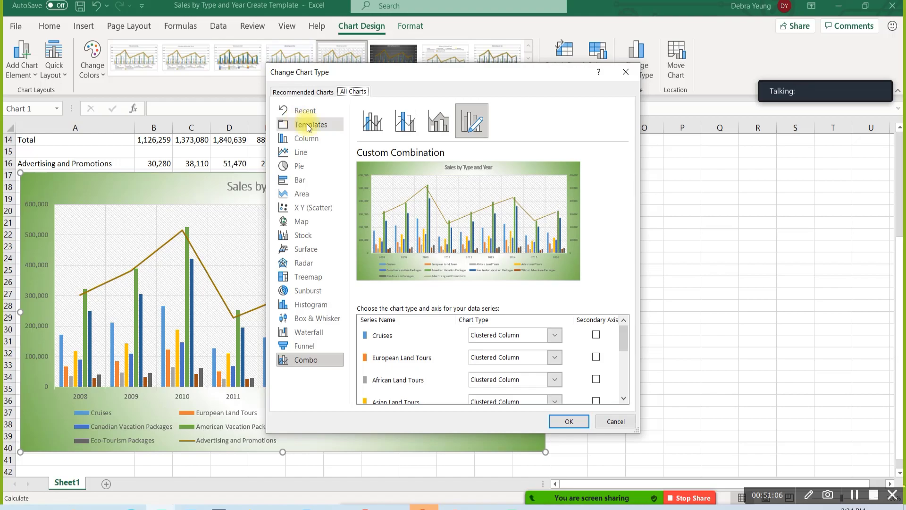
click(620, 79)
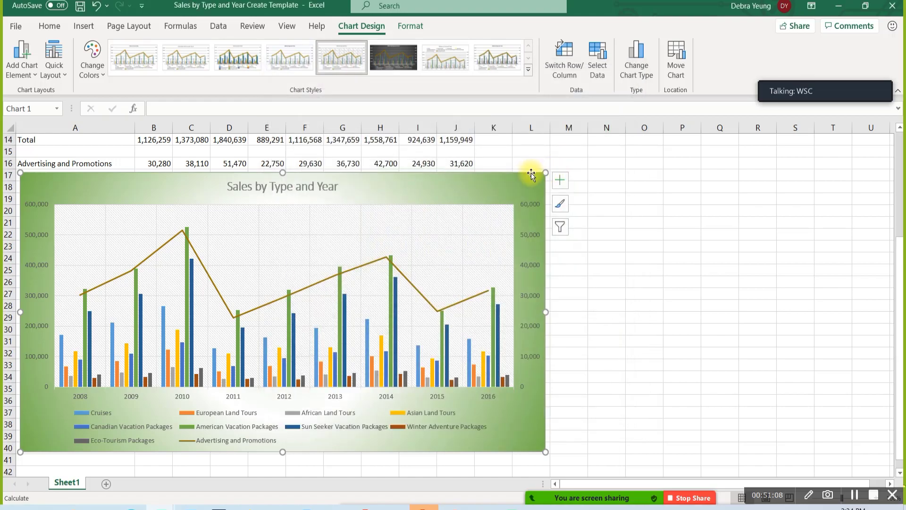
Save the chart as a chart template in the default Charts folder, named with the author's short first name followed by "template"
right_click(505, 178)
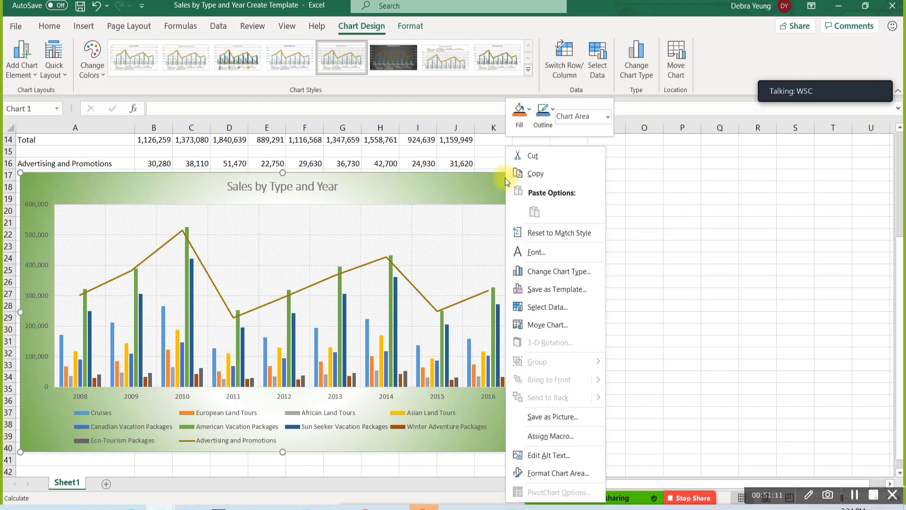
click(573, 283)
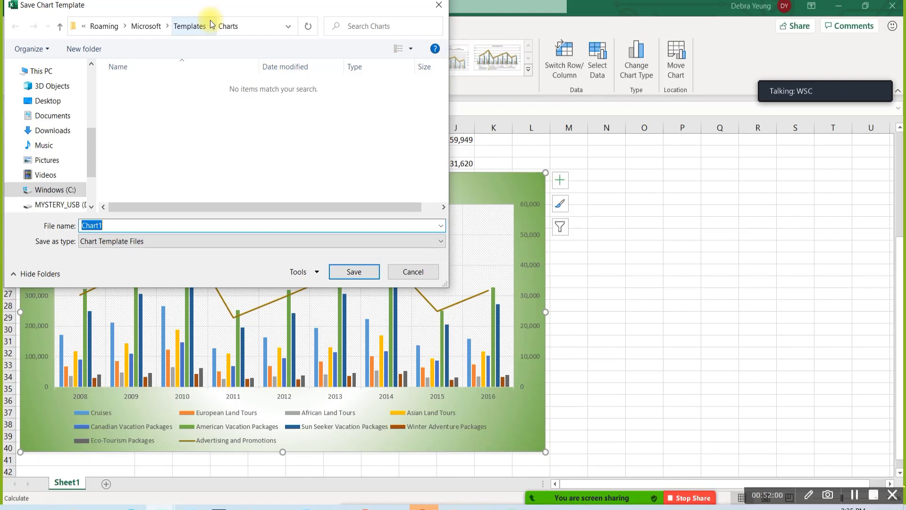
text(deb template)
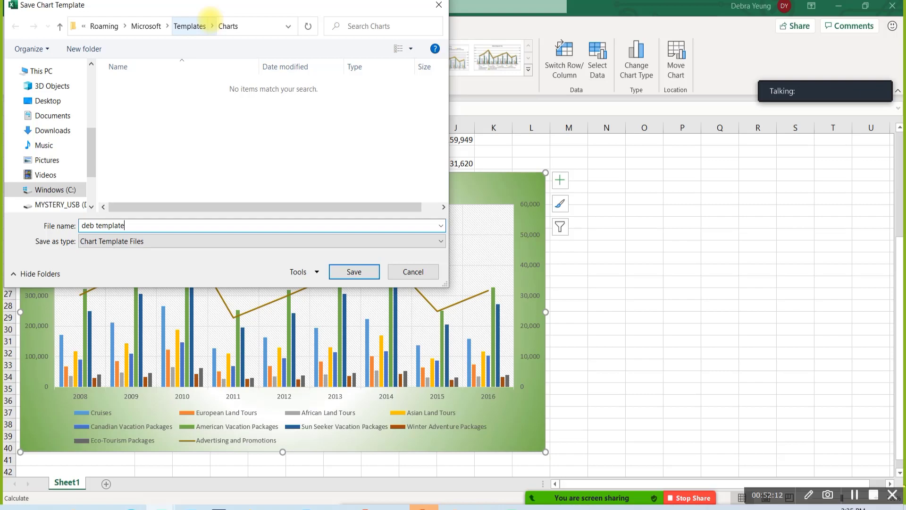
click(334, 274)
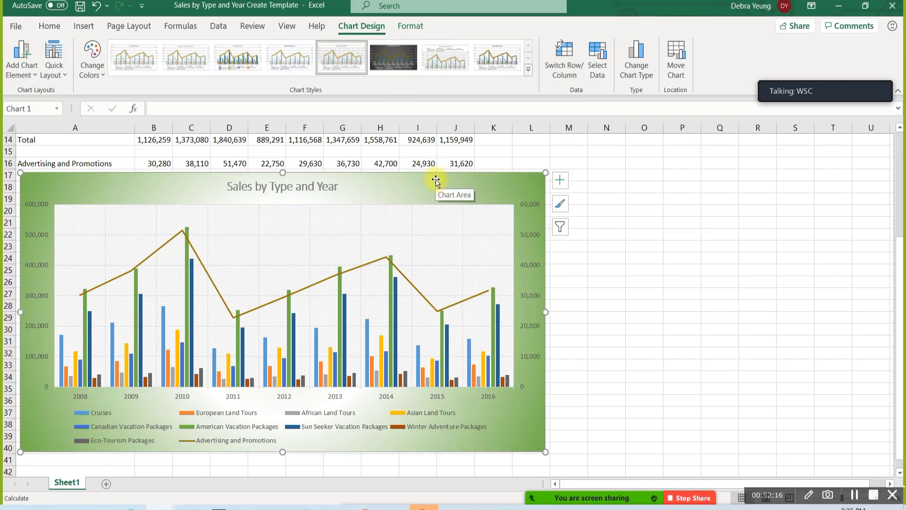
Save the chart as a second chart template named "donnt do this" on the Desktop
right_click(504, 181)
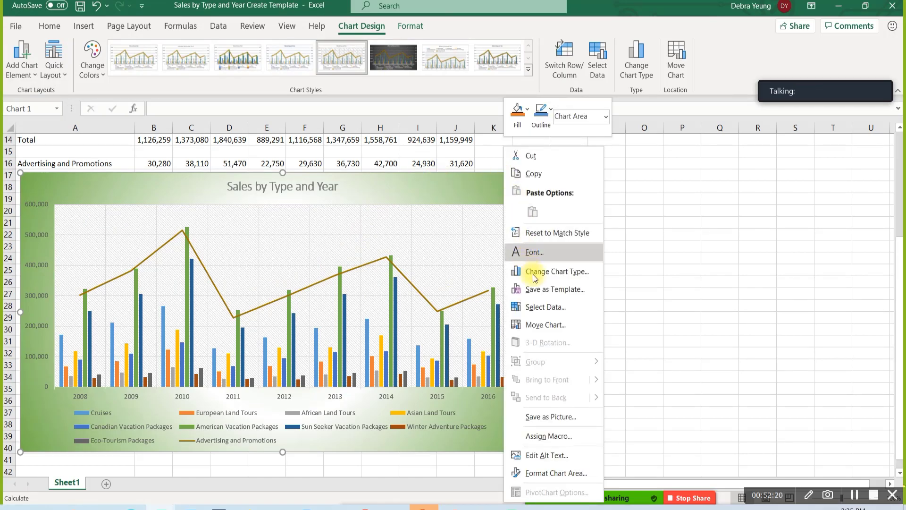
click(544, 295)
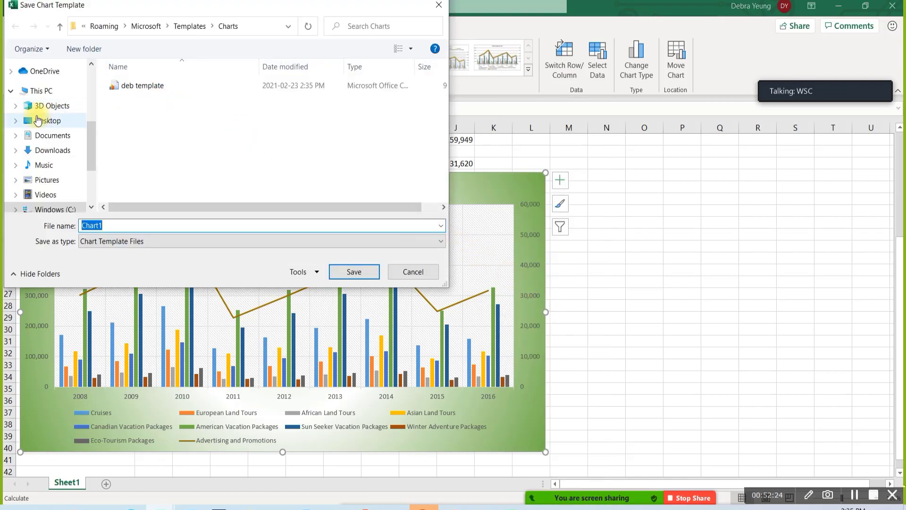
click(38, 121)
click(97, 229)
text(donnt do this)
key(Return)
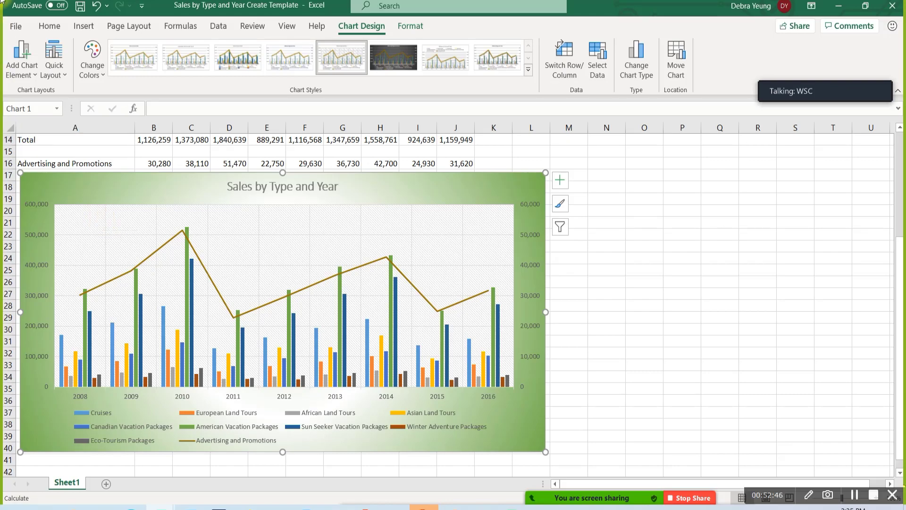
Close the Sales by Type and Year Create Template workbook without saving its changes
click(19, 25)
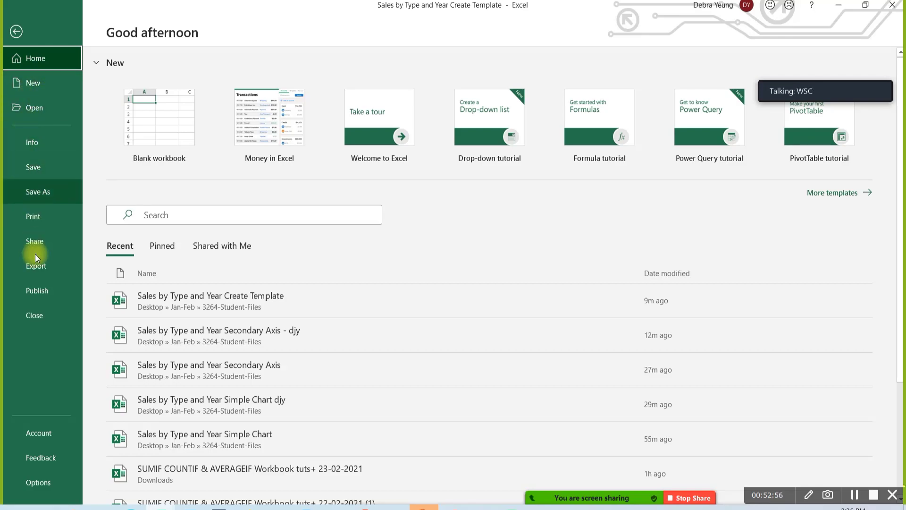
click(46, 312)
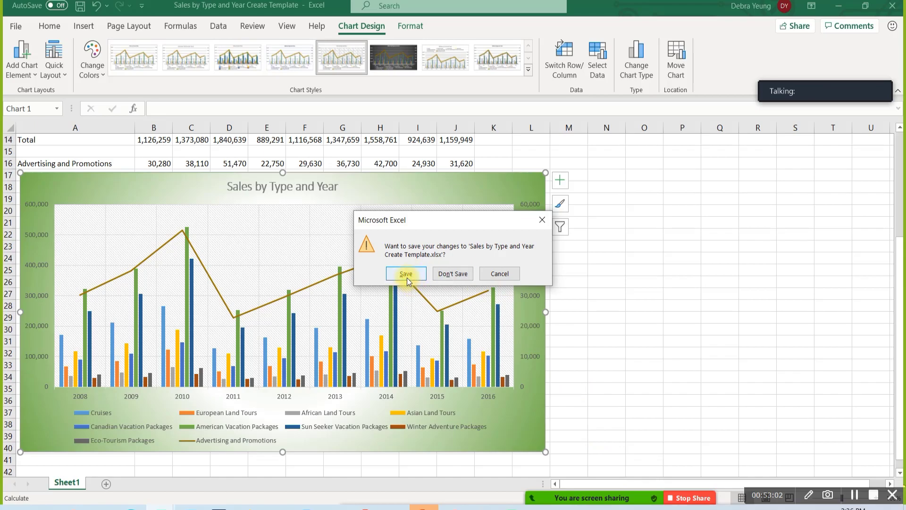
click(446, 278)
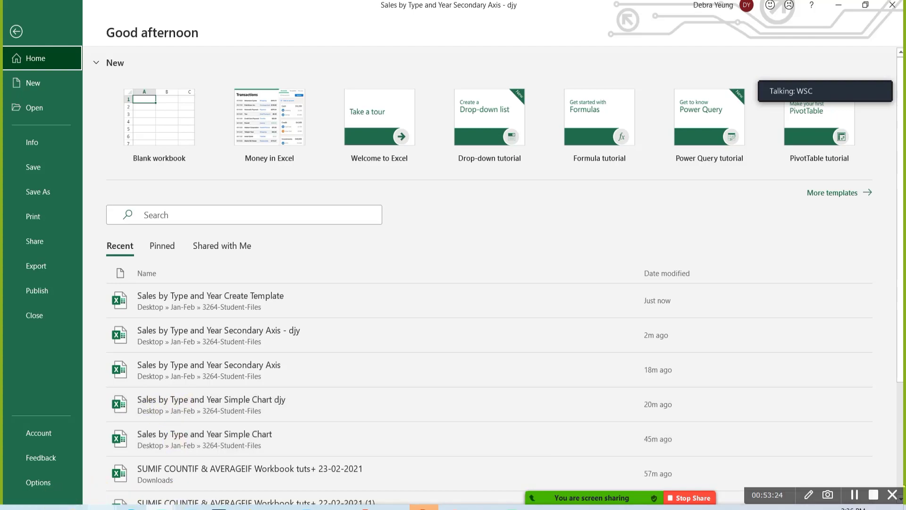
Open the Advertising and Promotions Expense workbook from the 3264-Student-Files folder and enable editing
click(96, 508)
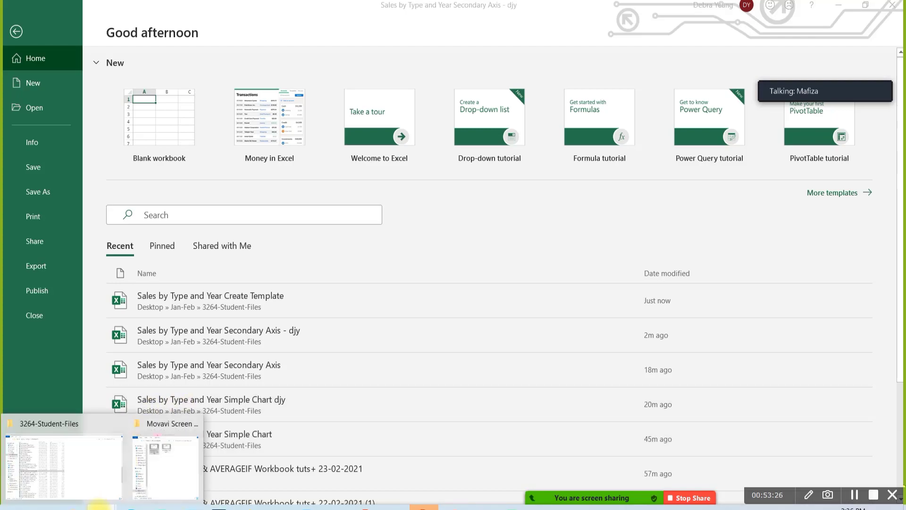
click(97, 483)
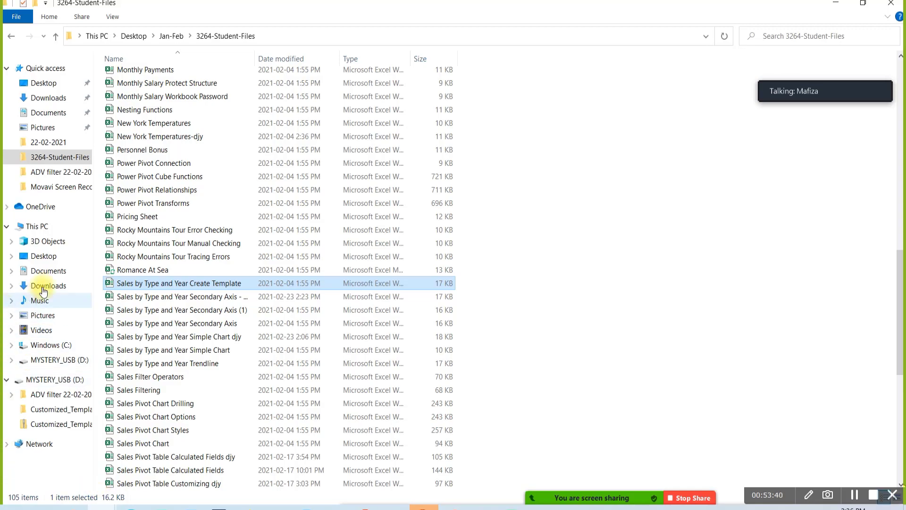
scroll(176, 126, up, 2)
scroll(176, 127, up, 14)
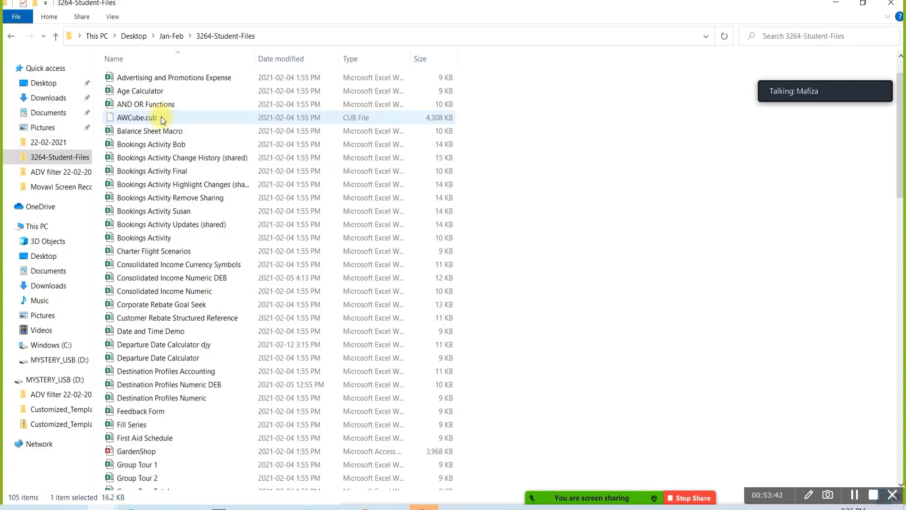
click(181, 78)
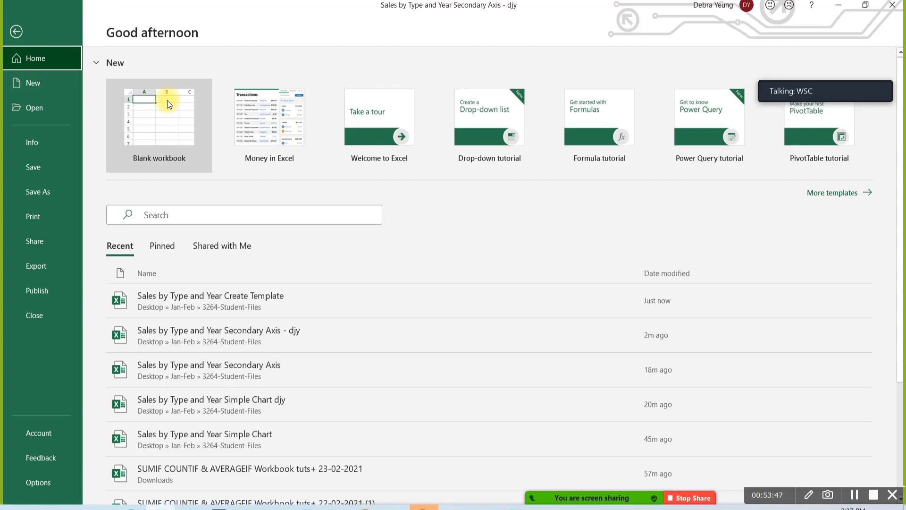
click(164, 116)
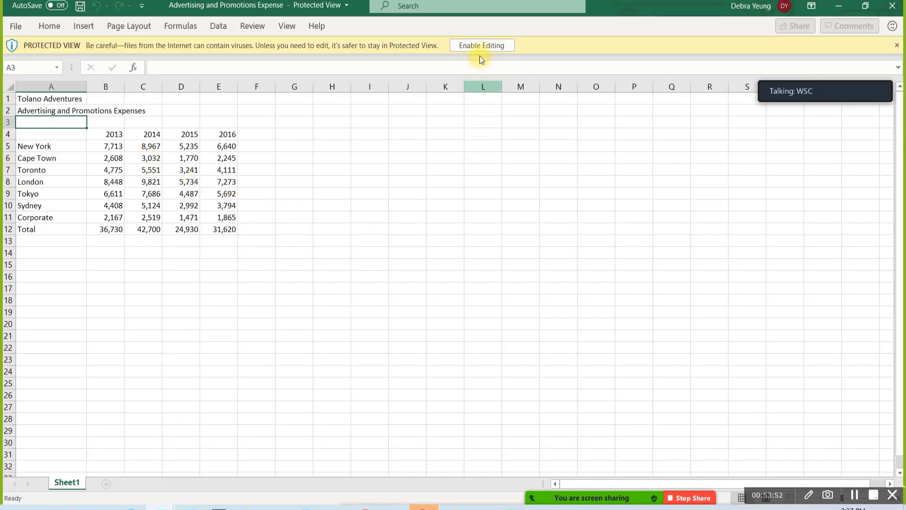
click(472, 46)
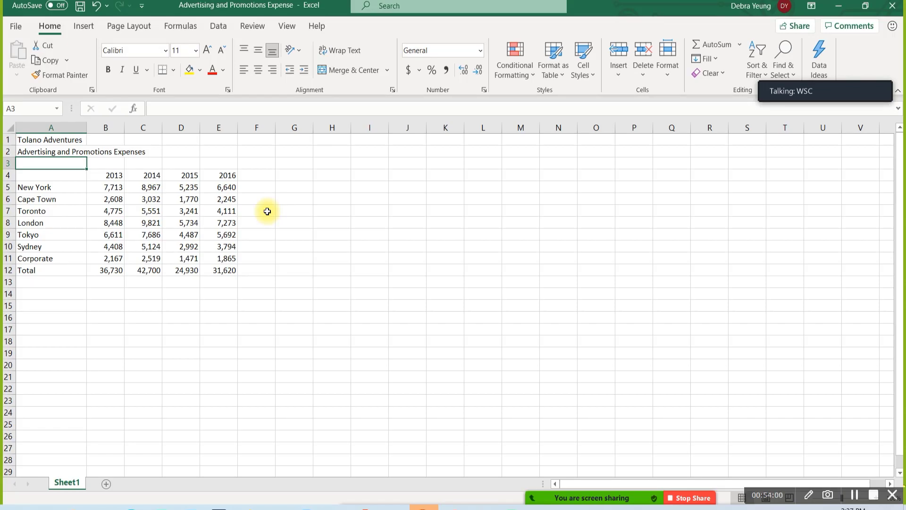
Insert a chart of the advertising and promotions expense table using the saved custom chart template
click(170, 200)
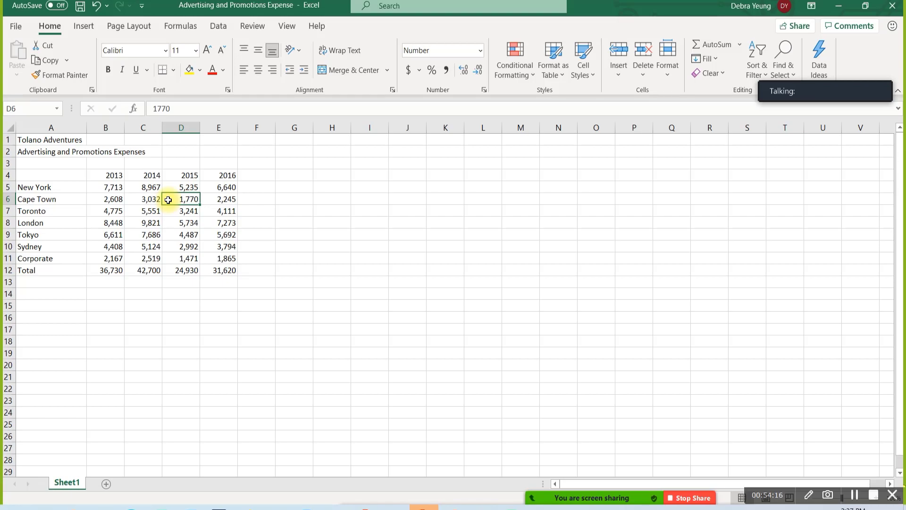
click(83, 28)
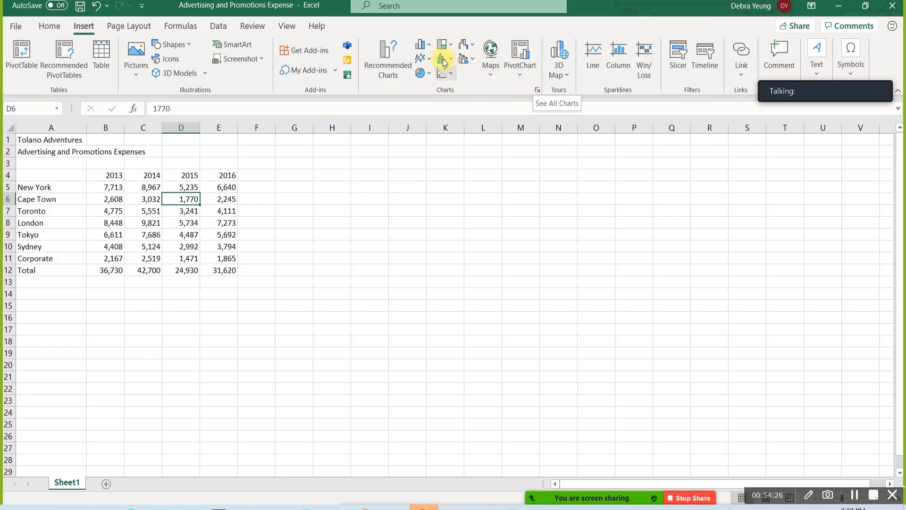
click(536, 88)
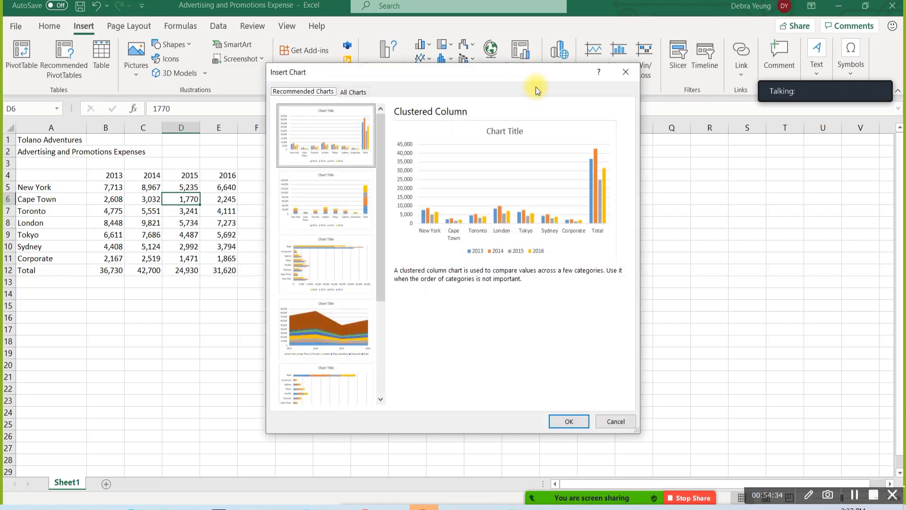
click(355, 92)
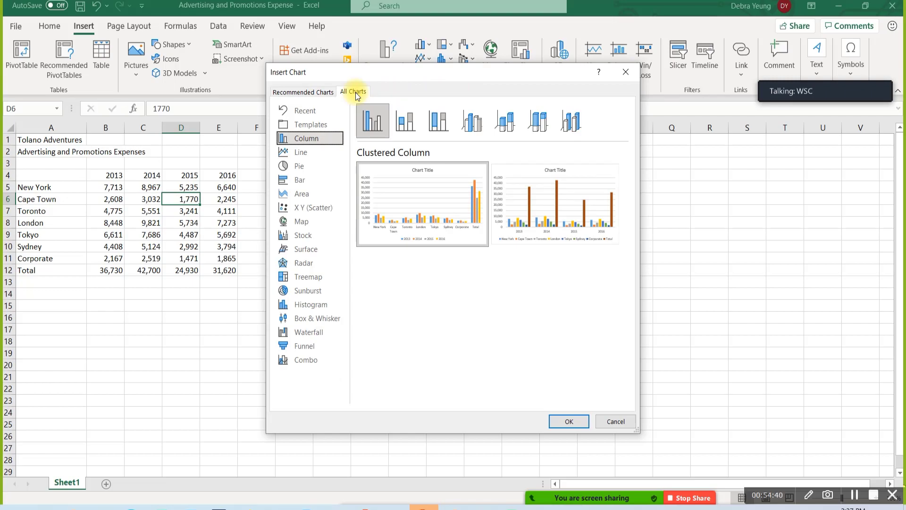
click(290, 126)
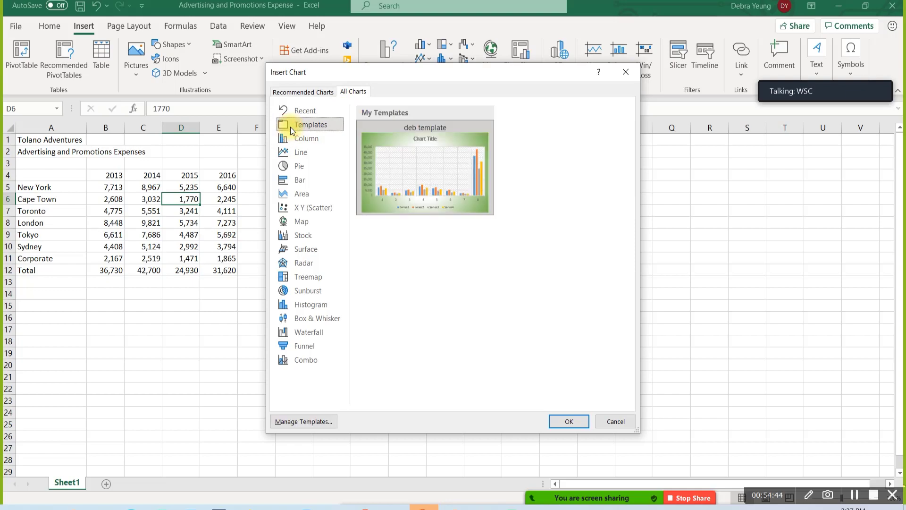
mouse_move(391, 147)
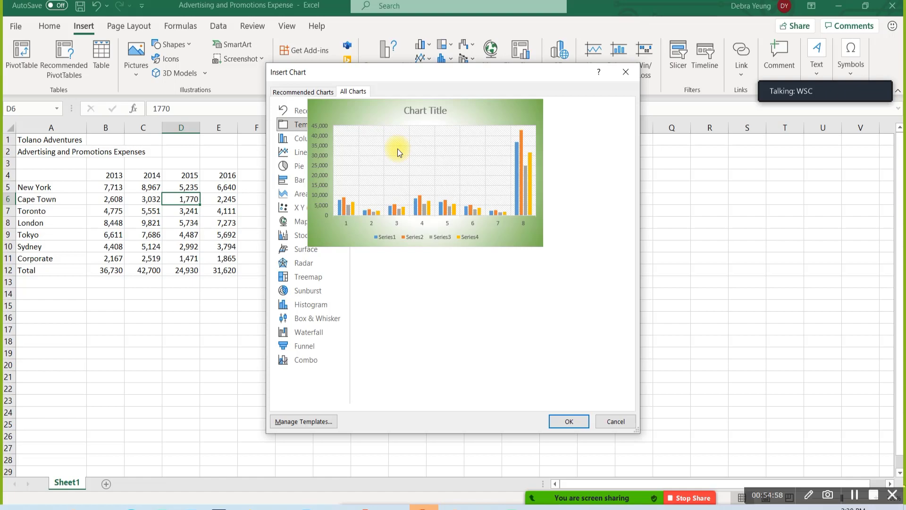
click(570, 422)
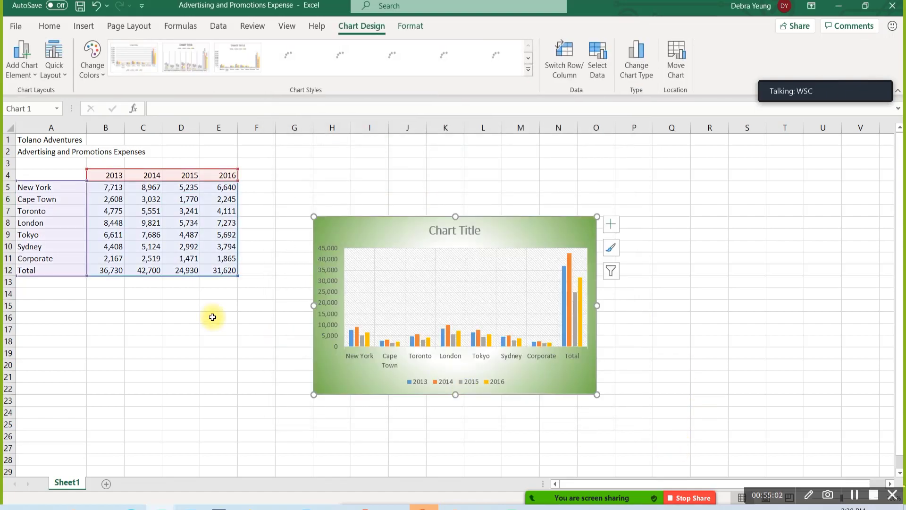
click(220, 317)
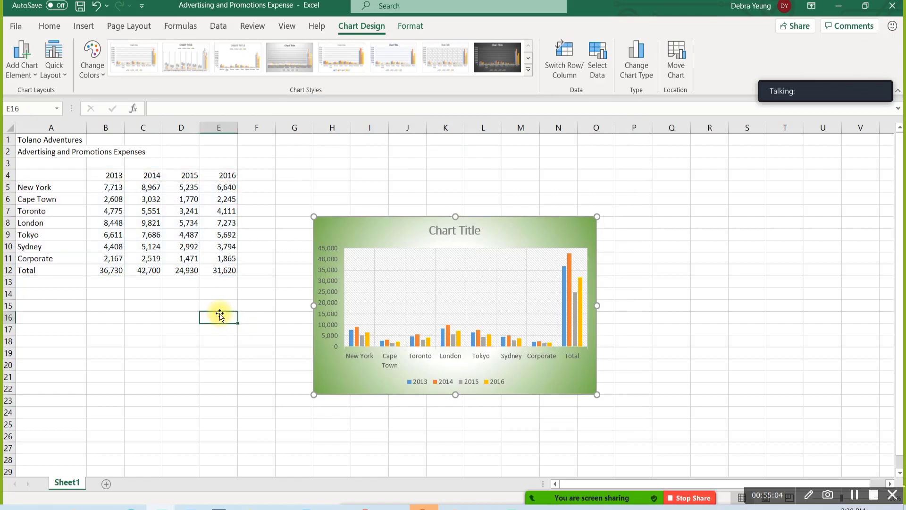
Look over the clustered column preview and the Templates category among all insertable chart types for the expense data
click(143, 230)
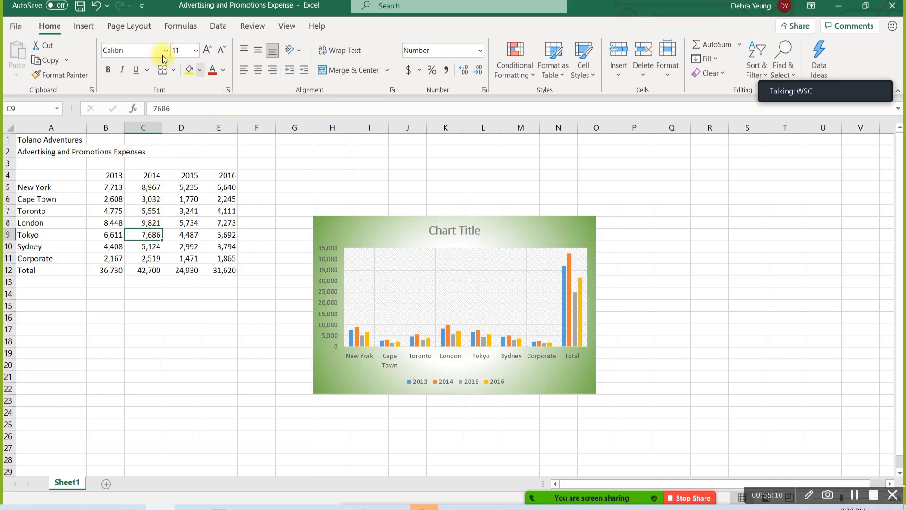
click(84, 26)
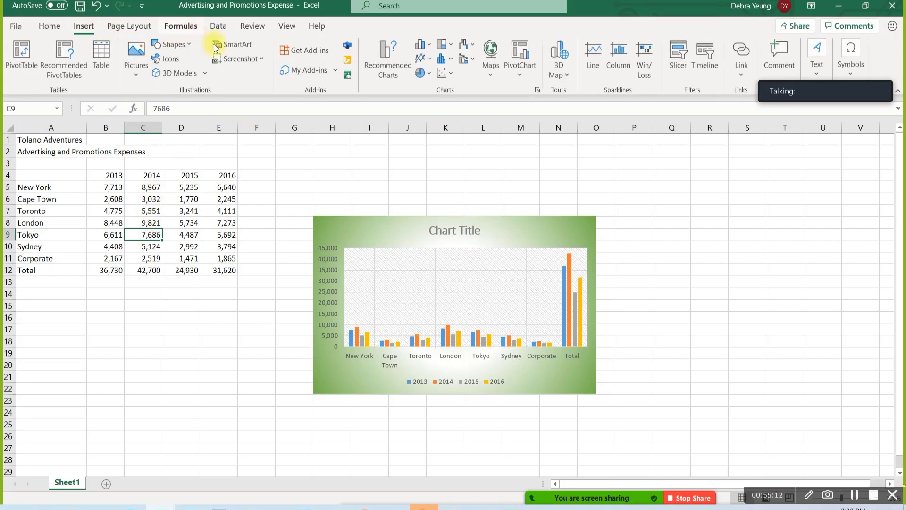
click(537, 89)
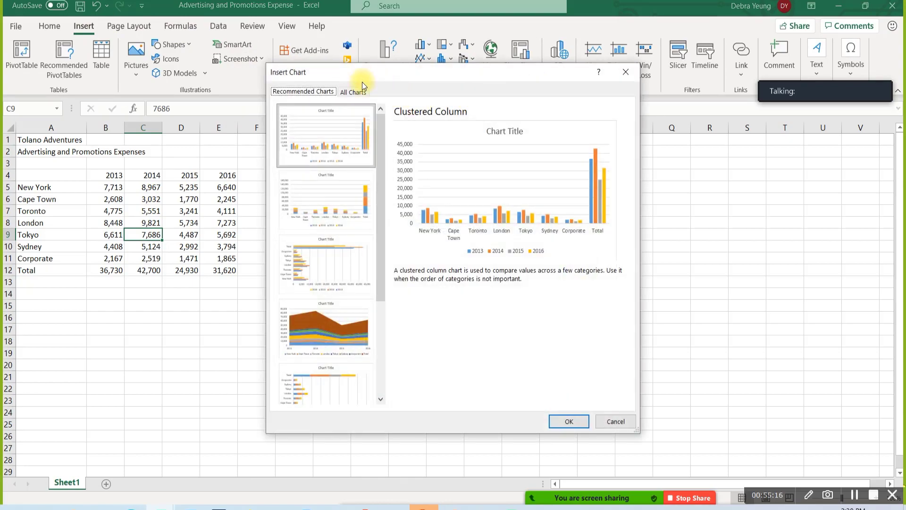
click(360, 91)
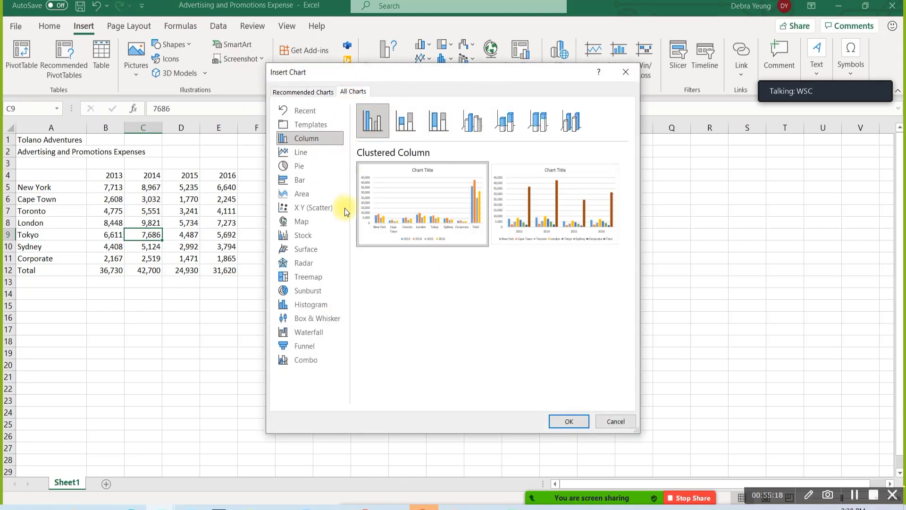
mouse_move(367, 178)
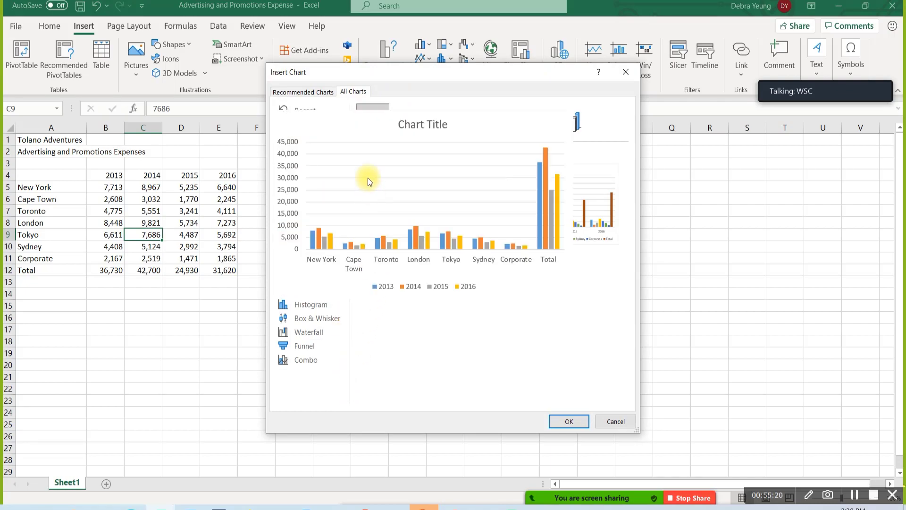
click(296, 121)
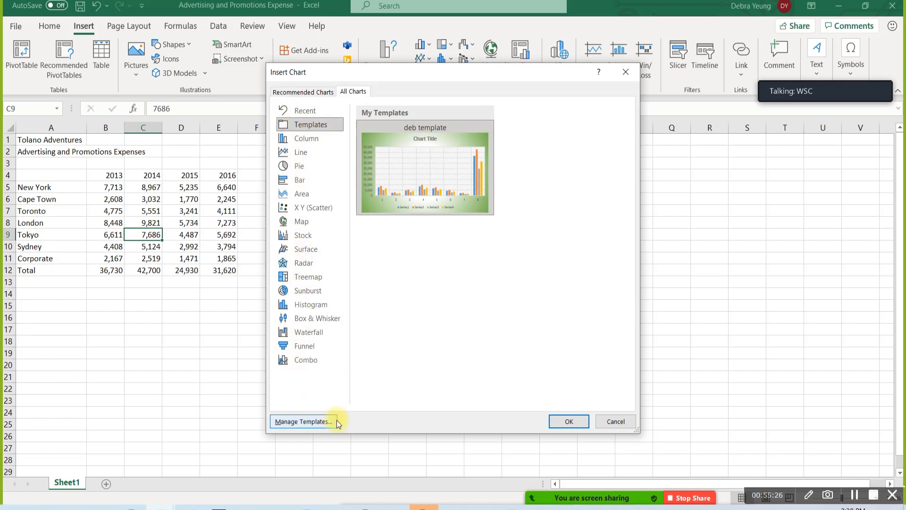
click(588, 419)
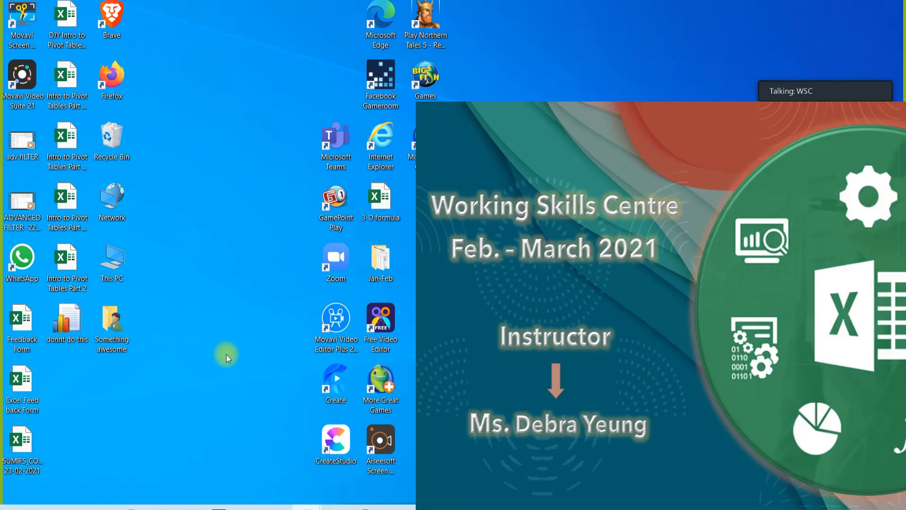
Move the "donnt do this" template file to an empty spot on the Desktop and try to open it
drag(59, 336, 279, 56)
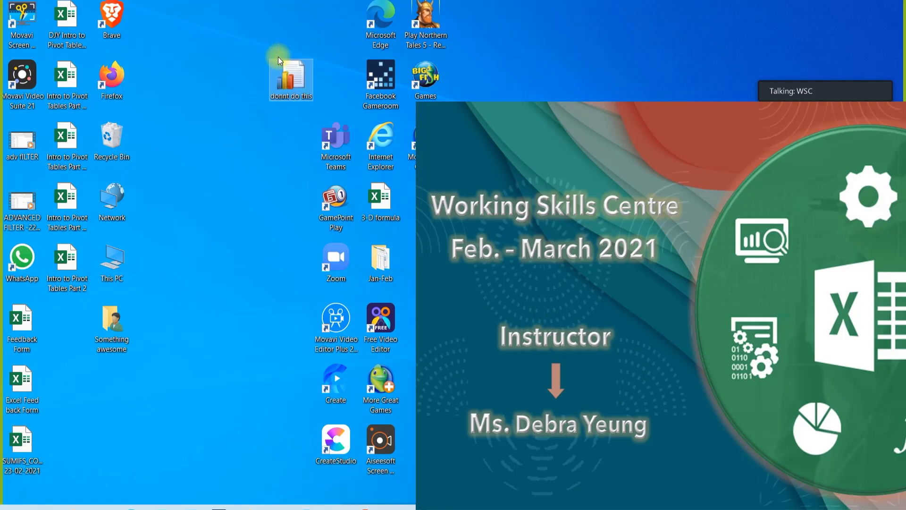
double_click(290, 85)
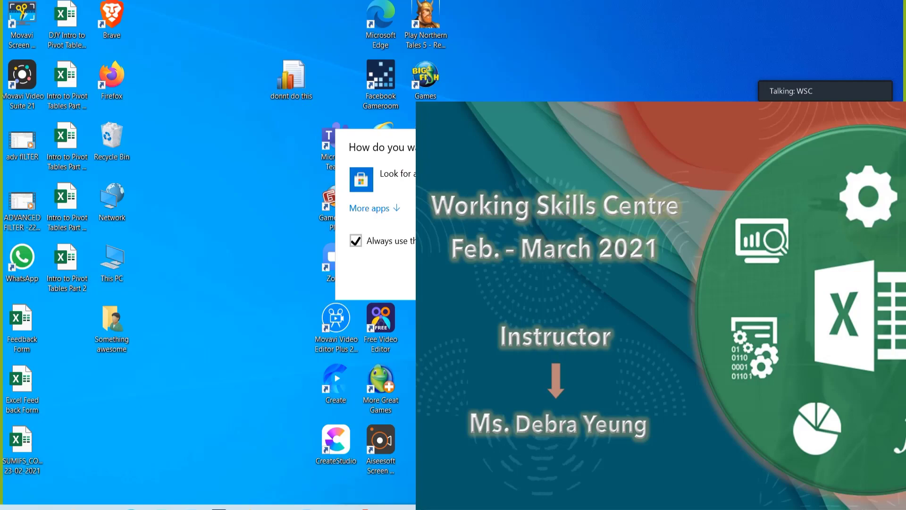
click(254, 129)
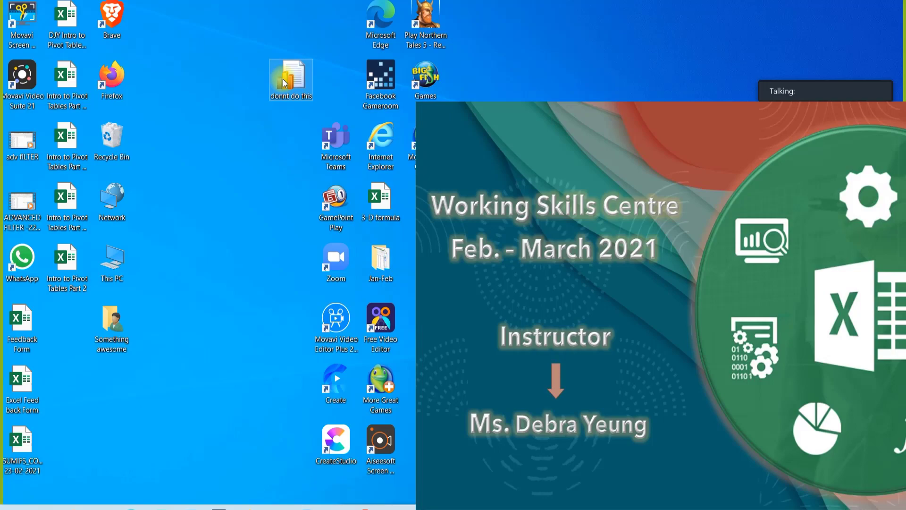
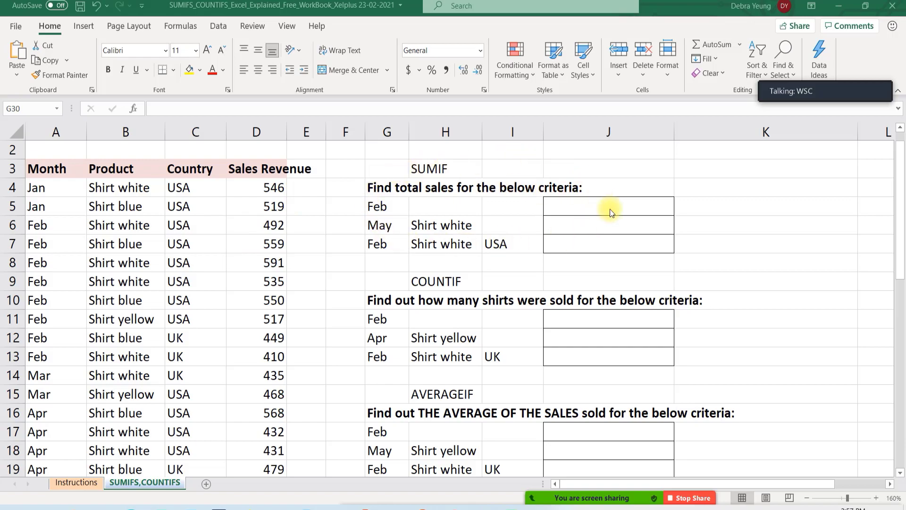
Examine the SUMIF, COUNTIF, AVERAGEIF and MAXIF exercises on the SUMIFS,COUNTIFS sheet and the overview on the Instructions sheet
scroll(421, 310, down, 2)
scroll(419, 309, down, 2)
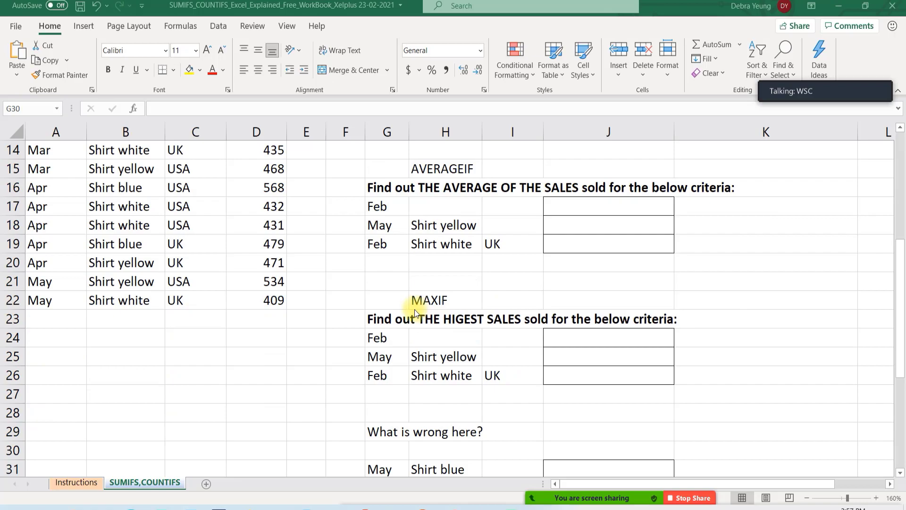
scroll(406, 321, down, 1)
scroll(401, 330, down, 1)
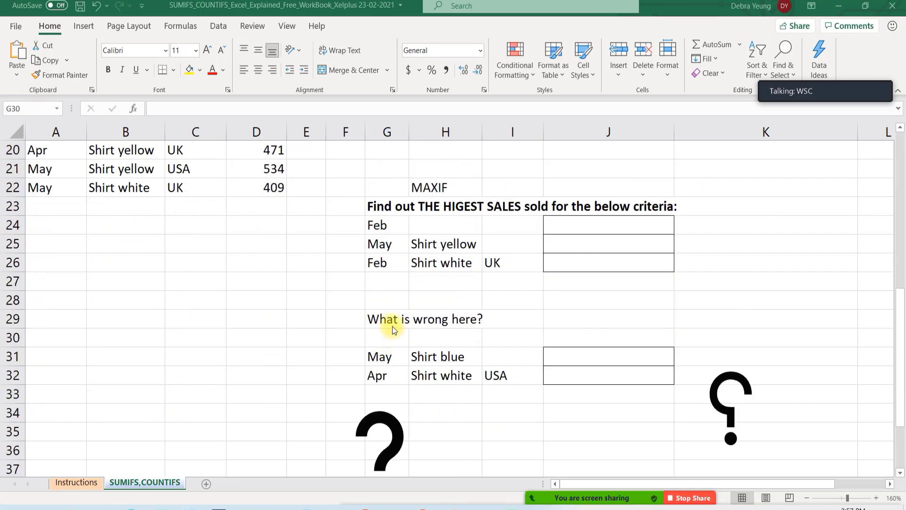
scroll(393, 327, up, 1)
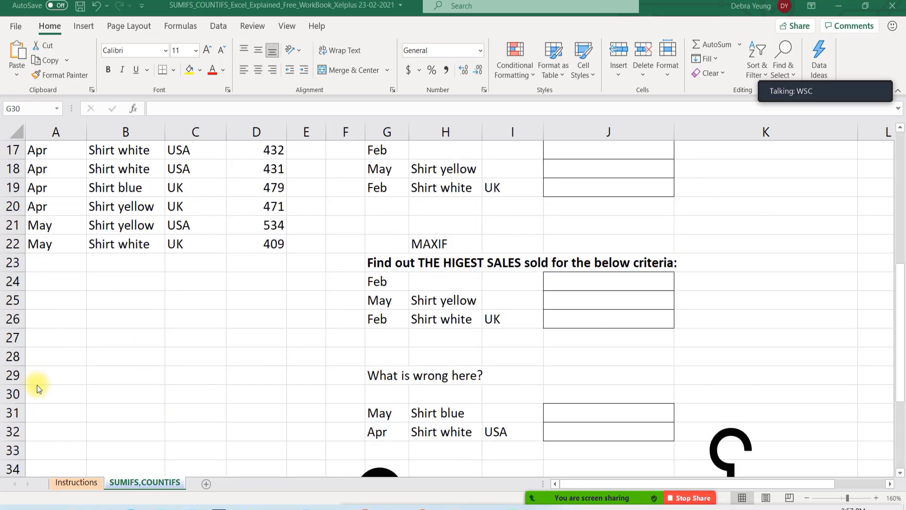
click(76, 485)
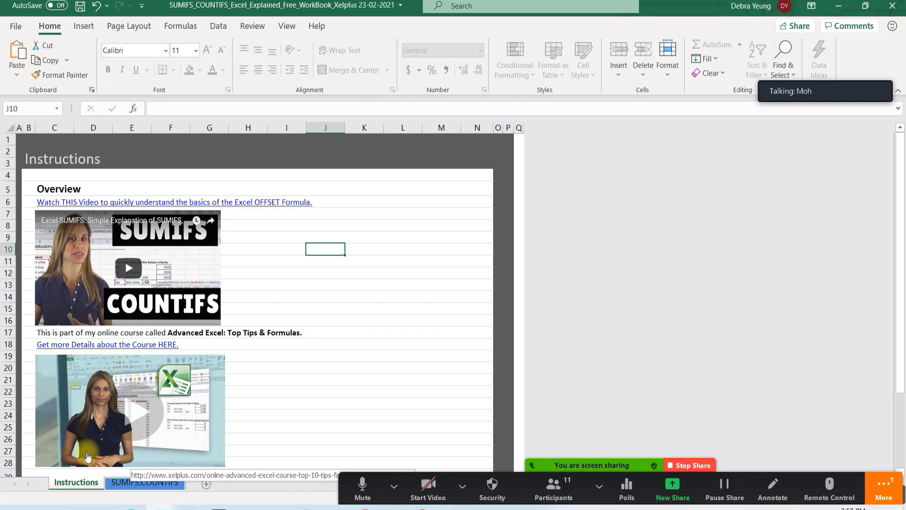
click(127, 488)
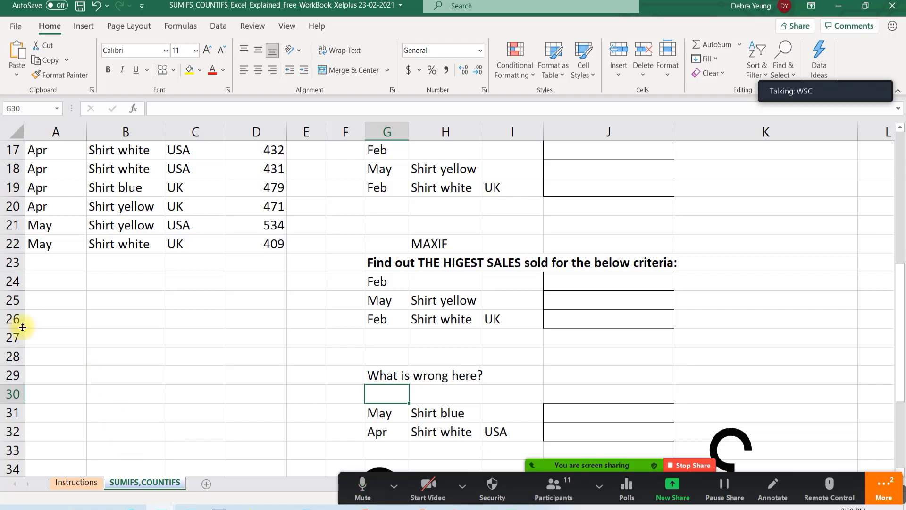
scroll(158, 343, up, 2)
scroll(158, 343, up, 3)
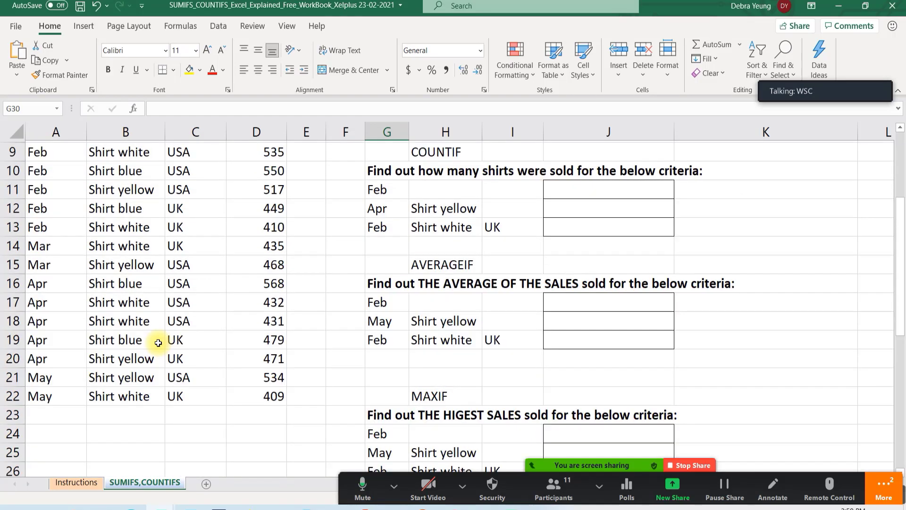
scroll(224, 210, up, 1)
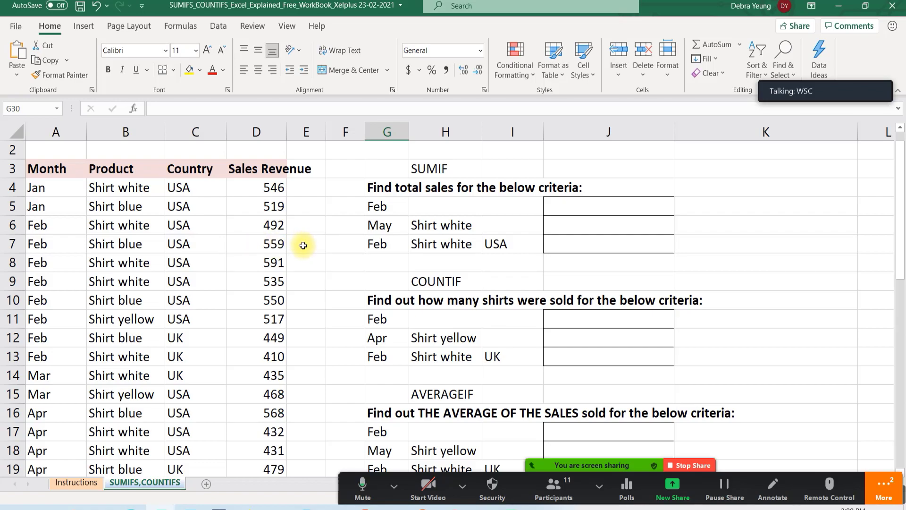
Total the February sales in K5 with a SUM formula listing each cell separately: D6,D7,D8,D9,D10,D11,D12,D13
click(304, 244)
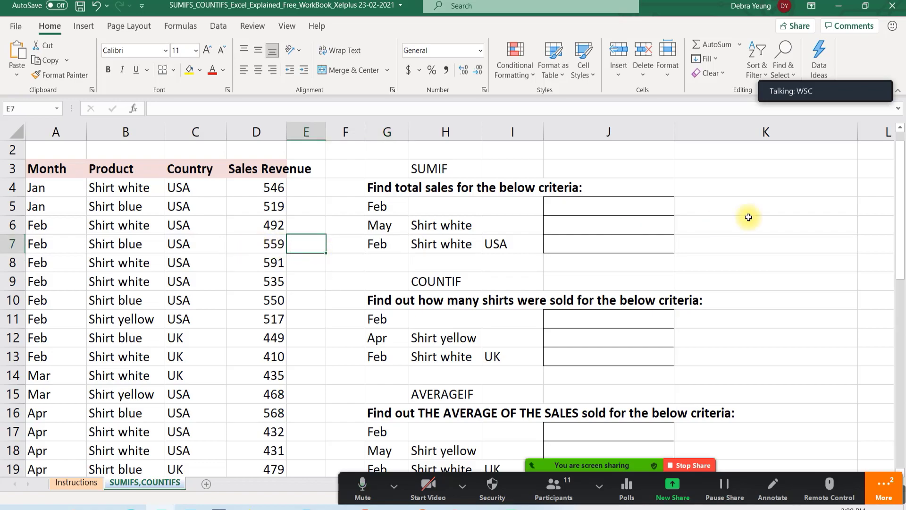
click(727, 213)
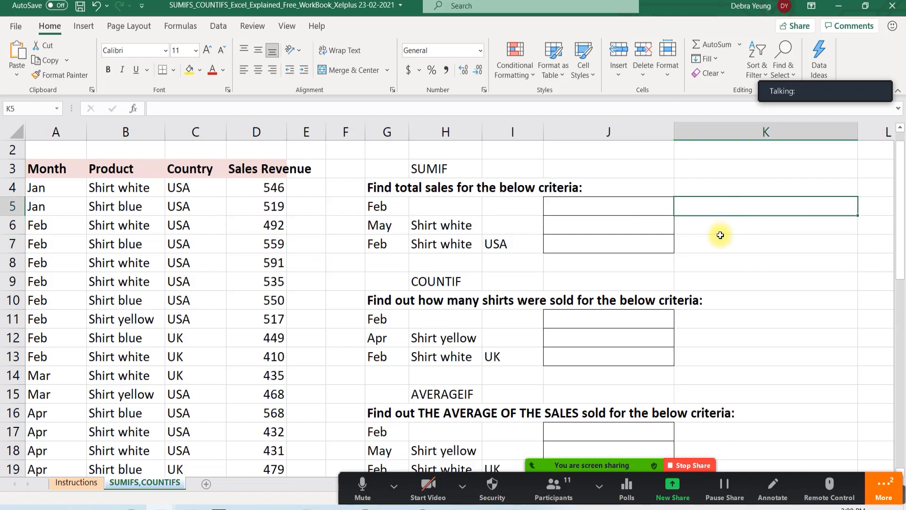
text(=sum)
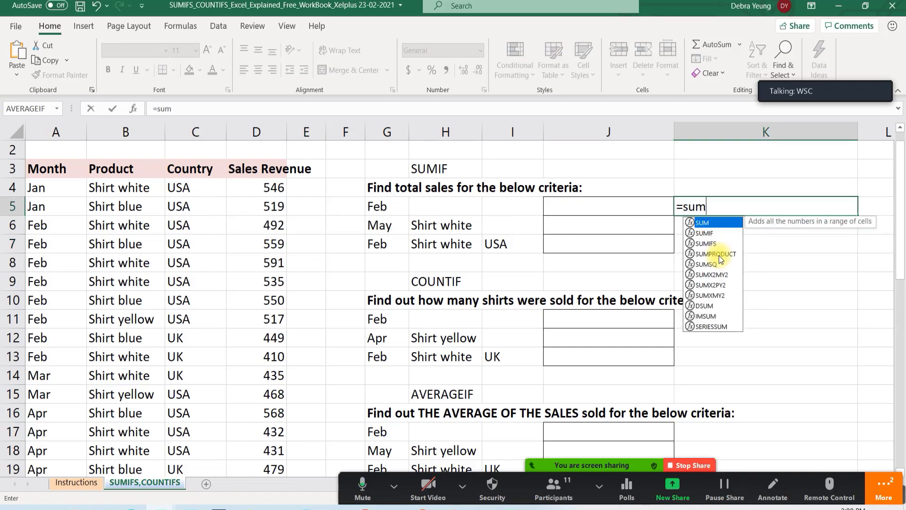
text(()
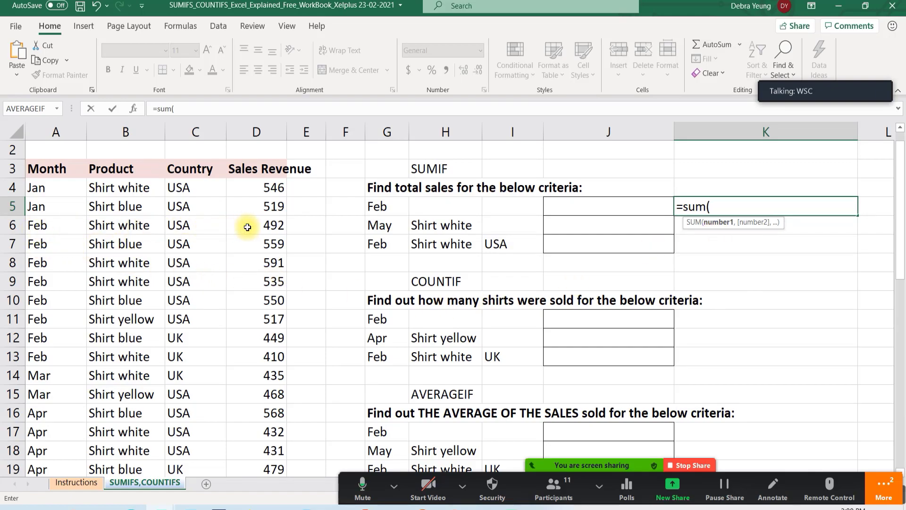
click(248, 227)
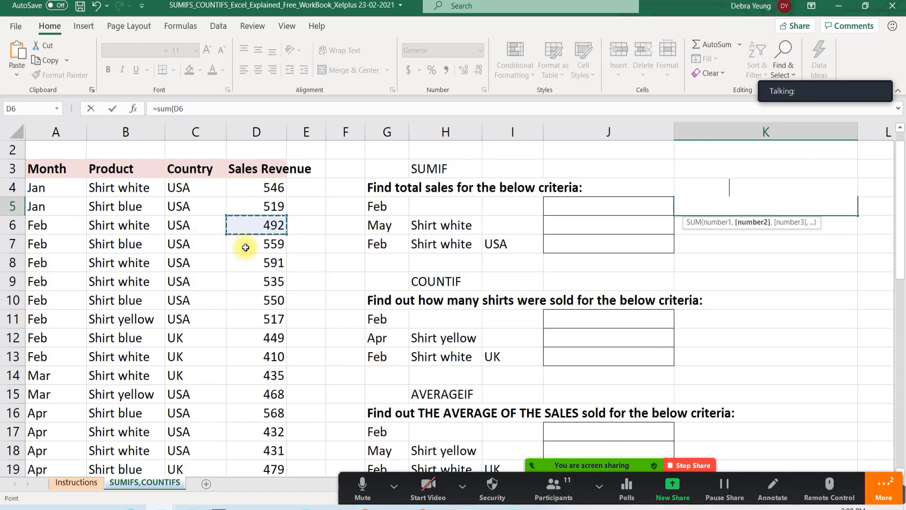
text(,)
click(246, 246)
text(,)
click(239, 262)
text(,)
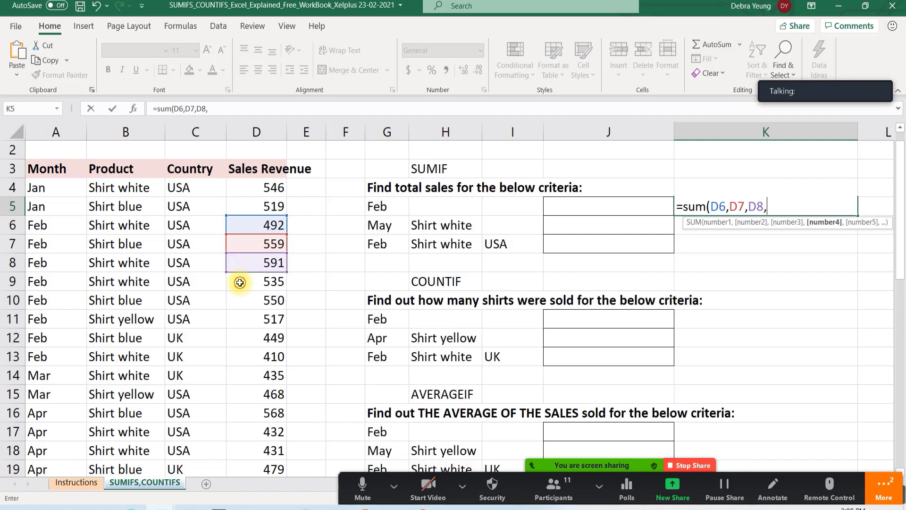
click(240, 282)
text(,)
click(246, 300)
text(,)
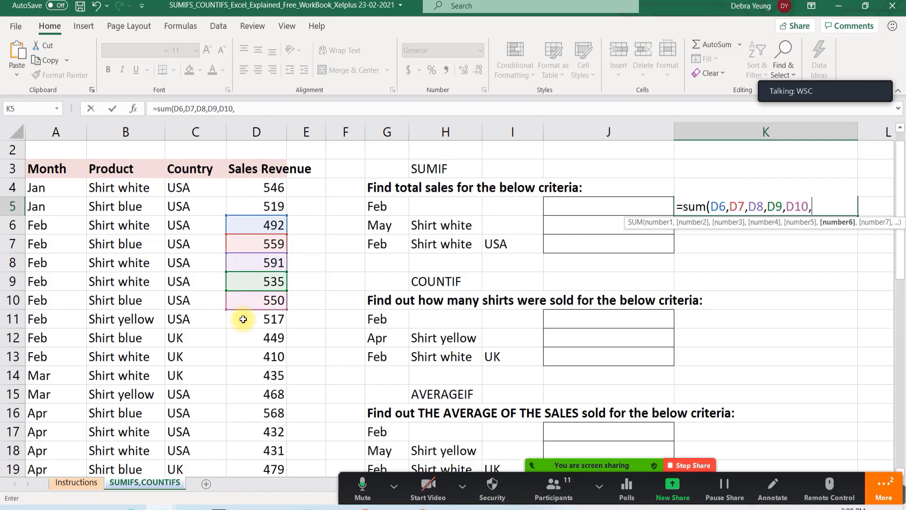
click(243, 320)
text(,)
click(241, 346)
text(,)
click(241, 356)
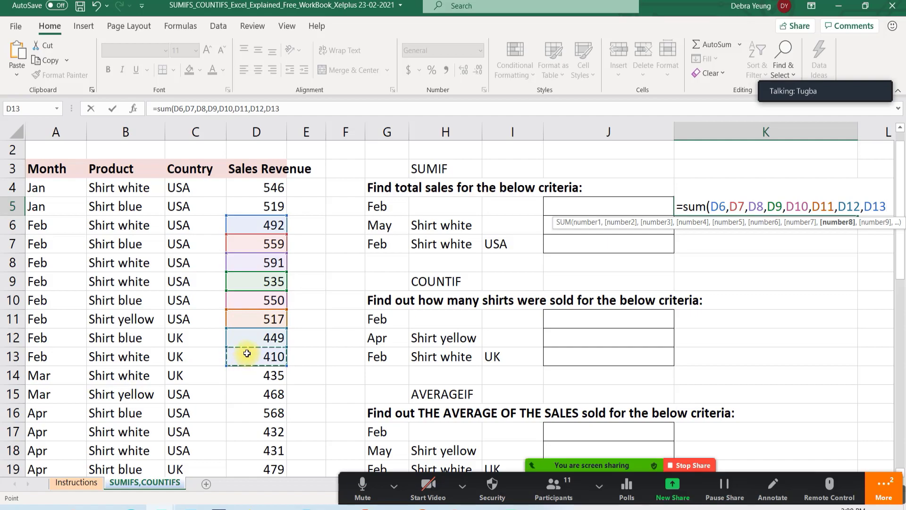
key(Return)
Clear the trial SUM formula from K5 and select the February total sales answer cell J5
click(766, 211)
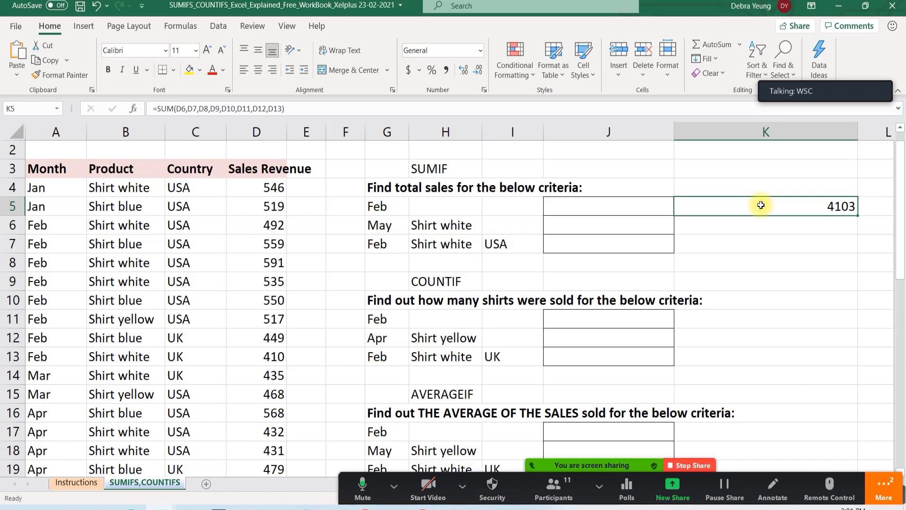
key(Delete)
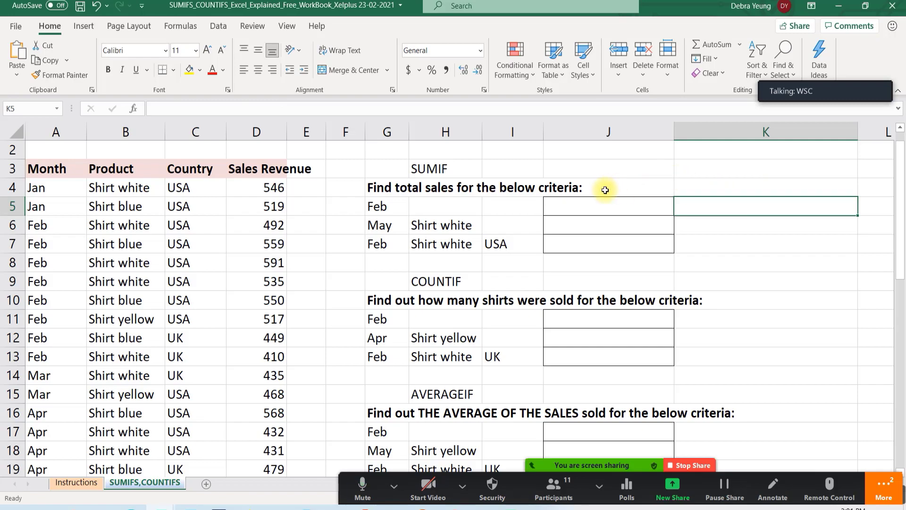
click(593, 202)
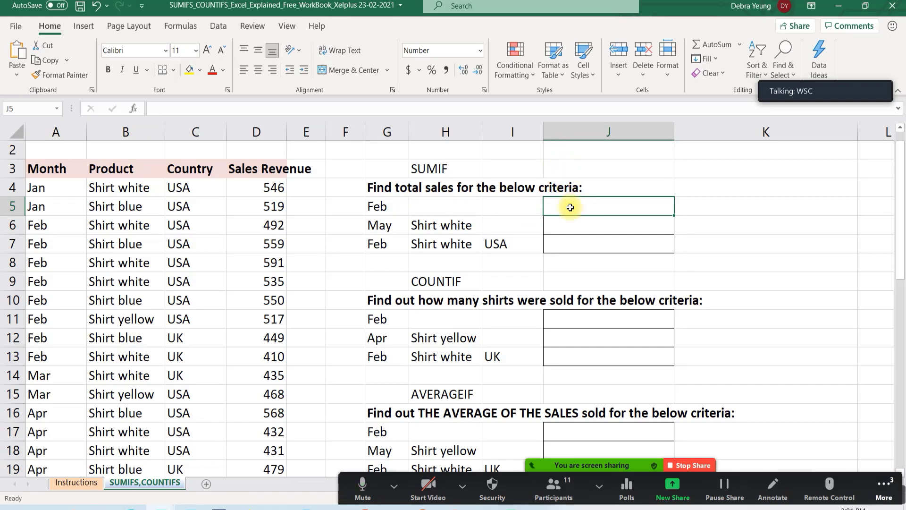
Send everyone the message "for later on, review page 201" in the Zoom meeting chat and close the chat
click(873, 499)
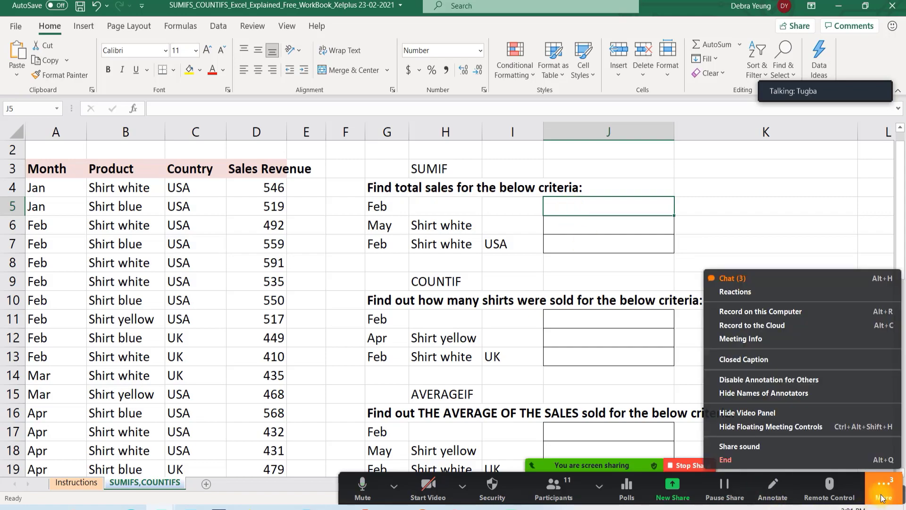
click(737, 279)
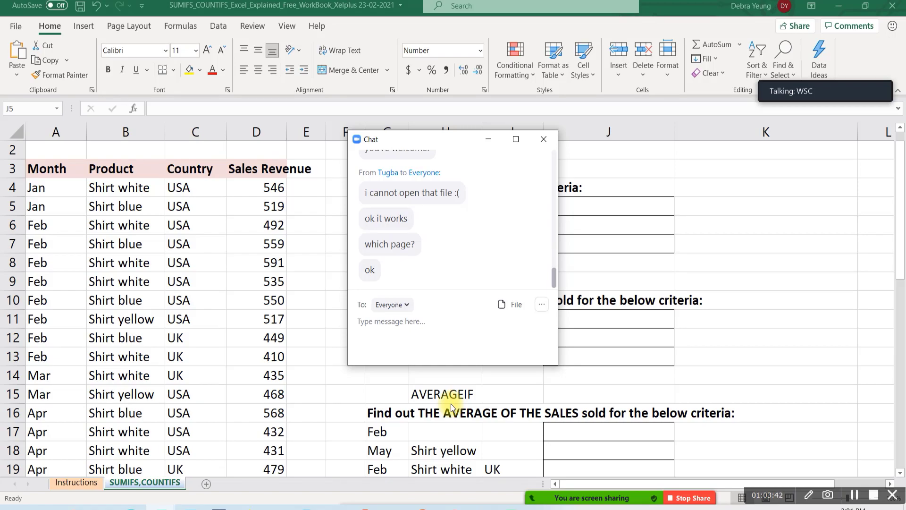
click(380, 336)
text(f)
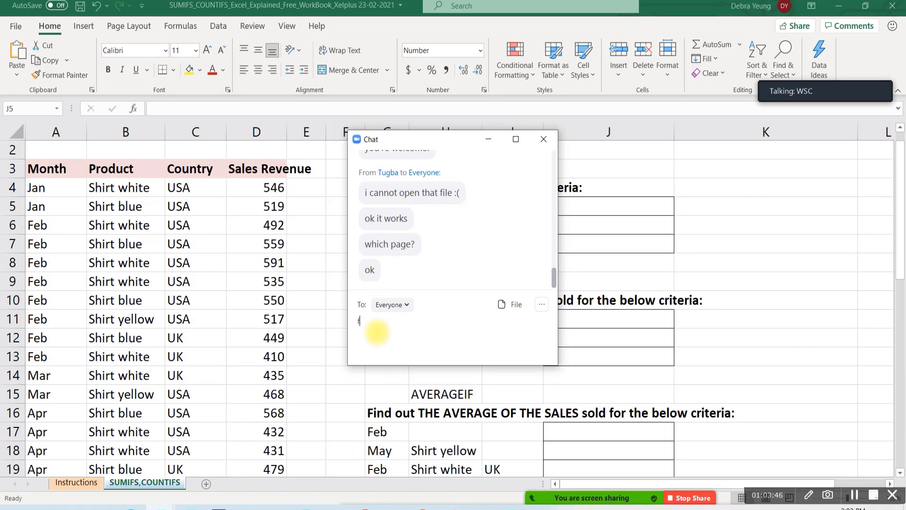
text(or later on, review pag)
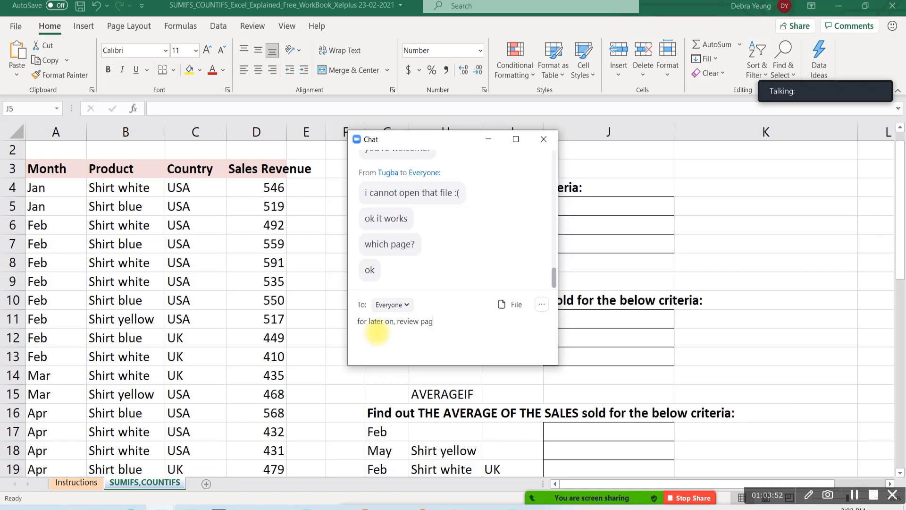
text(e 201)
key(Return)
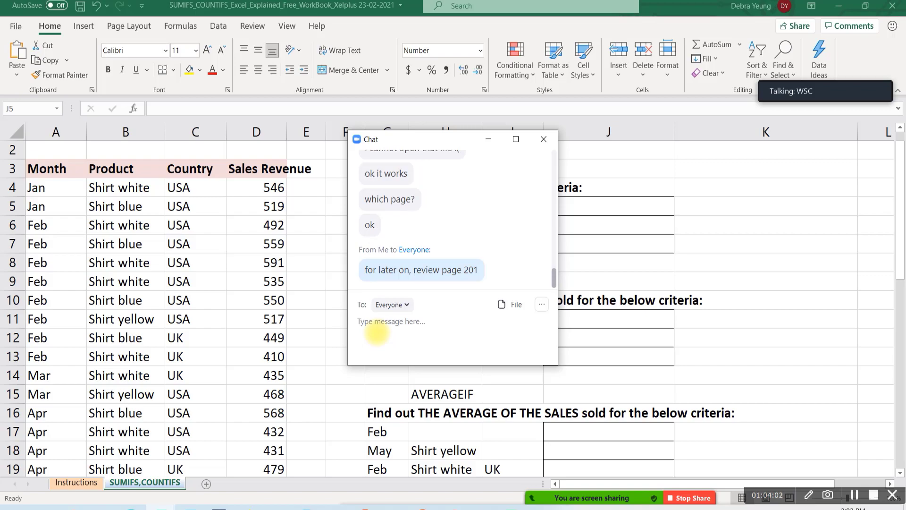
click(543, 139)
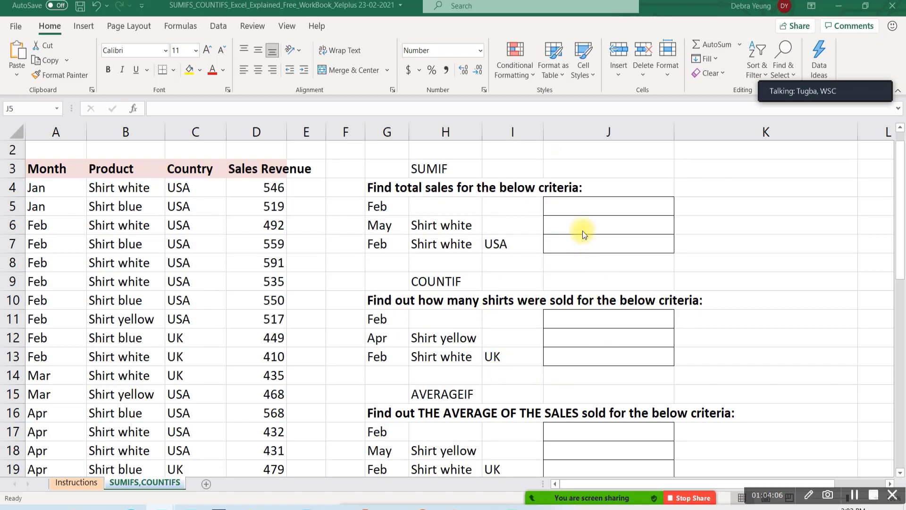
Search the function library for "sumif" and start the SUMIF function in the February total sales cell J5
click(555, 207)
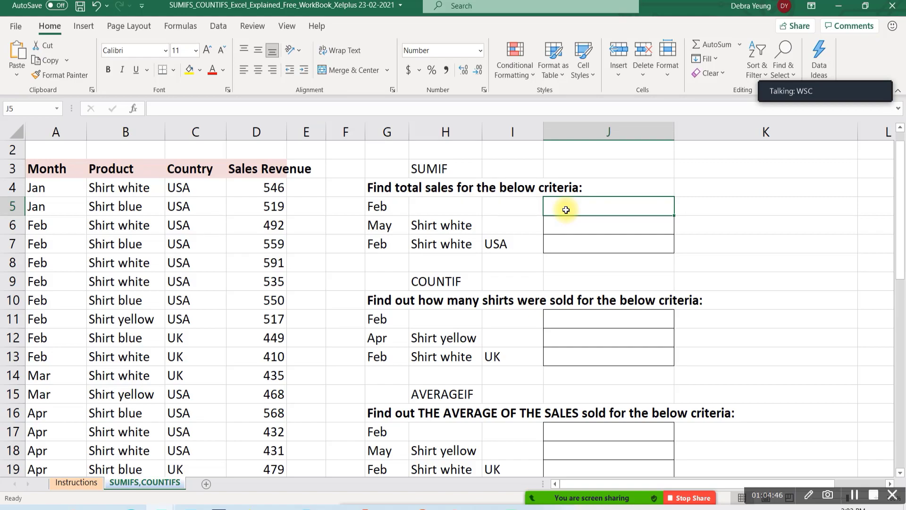
click(133, 108)
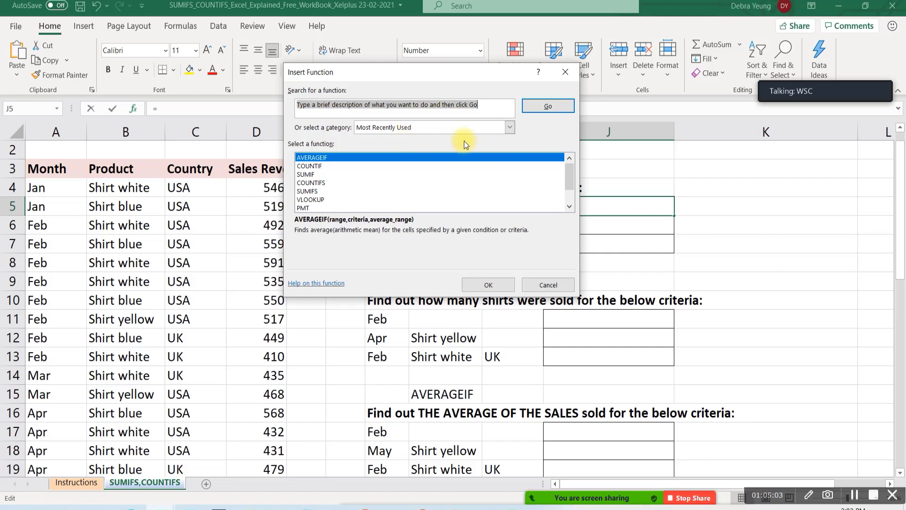
key(BackSpace)
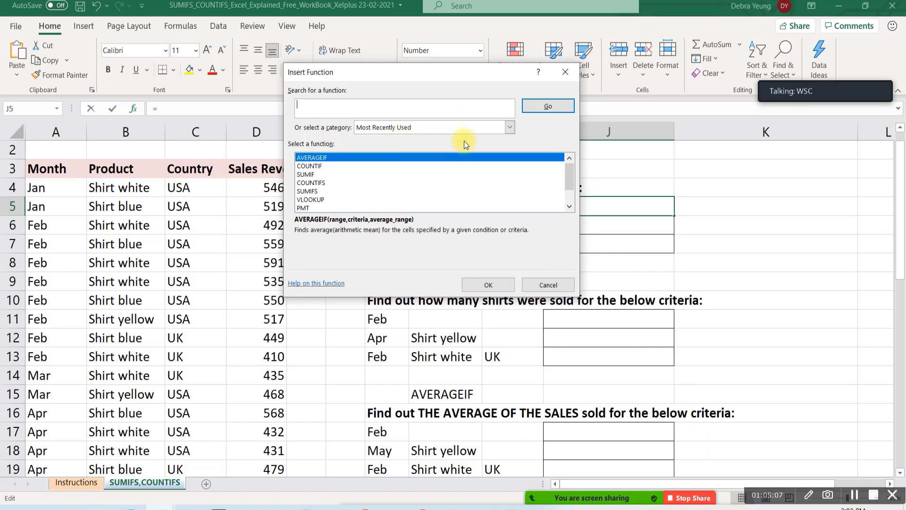
text(sumif)
click(551, 105)
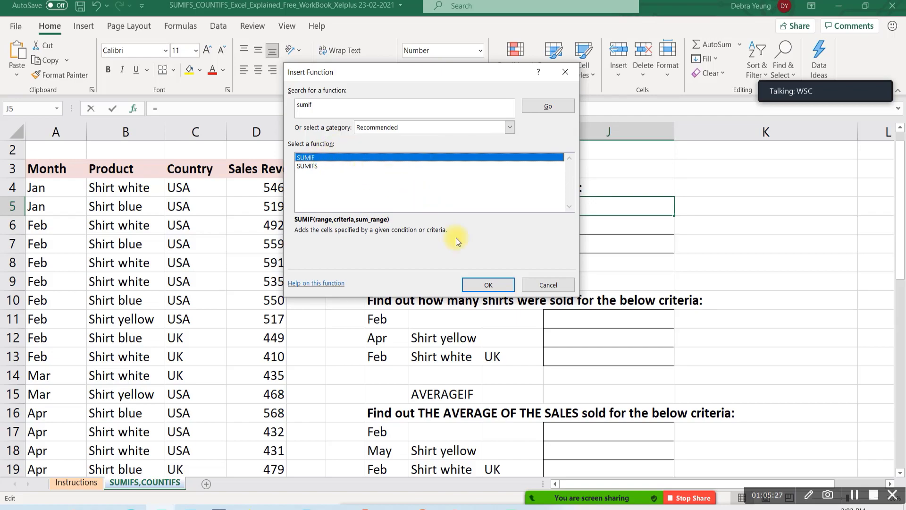
click(472, 282)
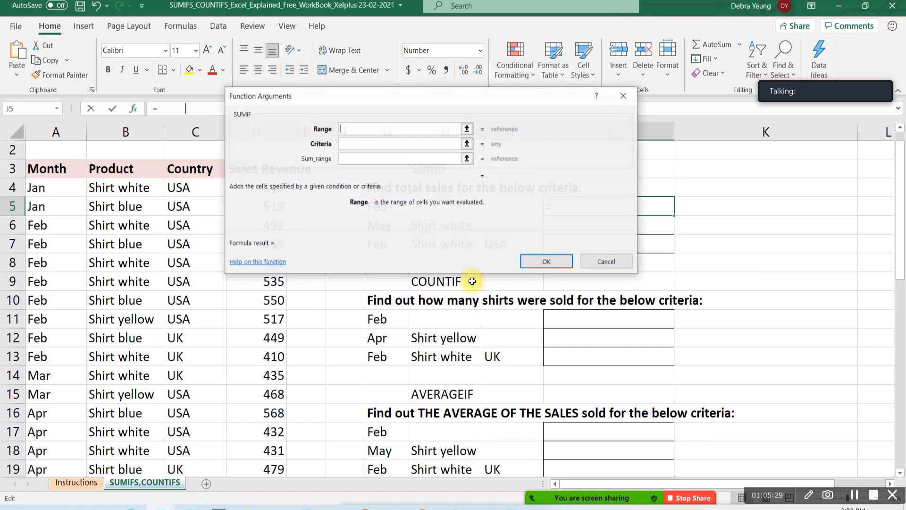
Set the SUMIF range for cell J5 to the month cells A4:A22
drag(316, 101, 409, 229)
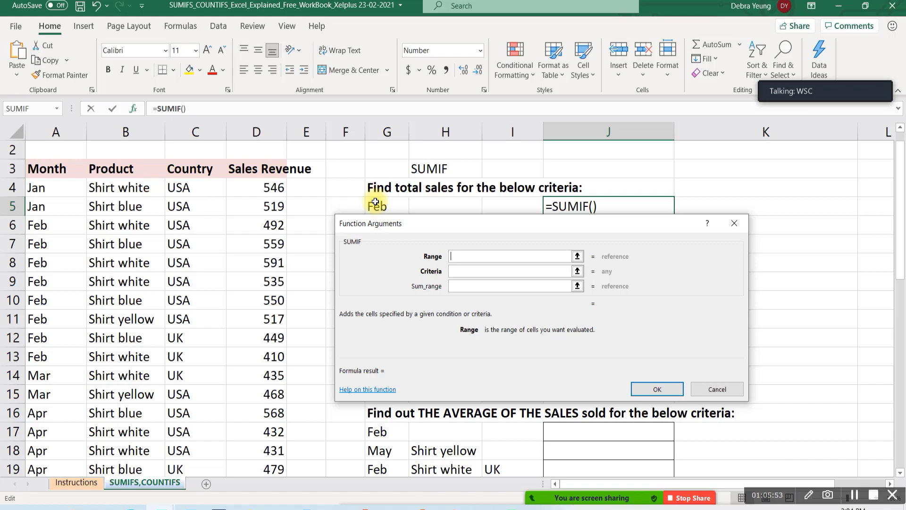
click(469, 285)
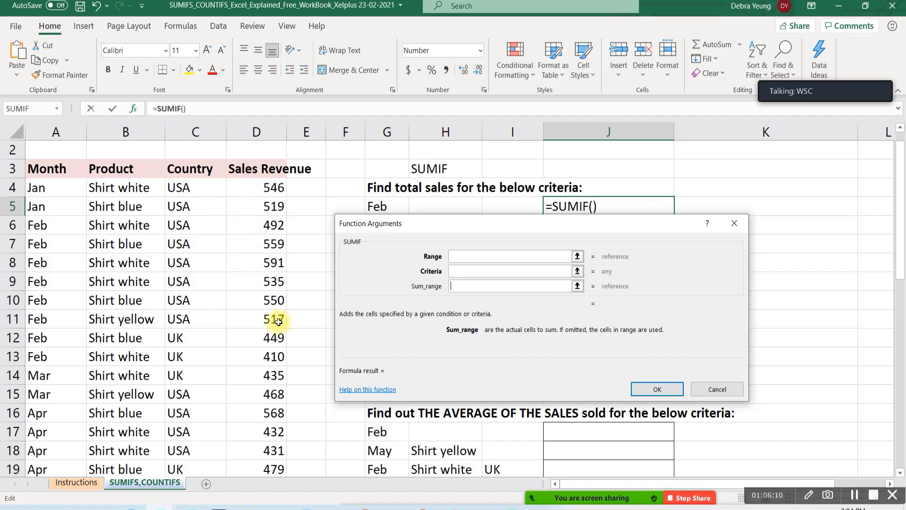
click(460, 258)
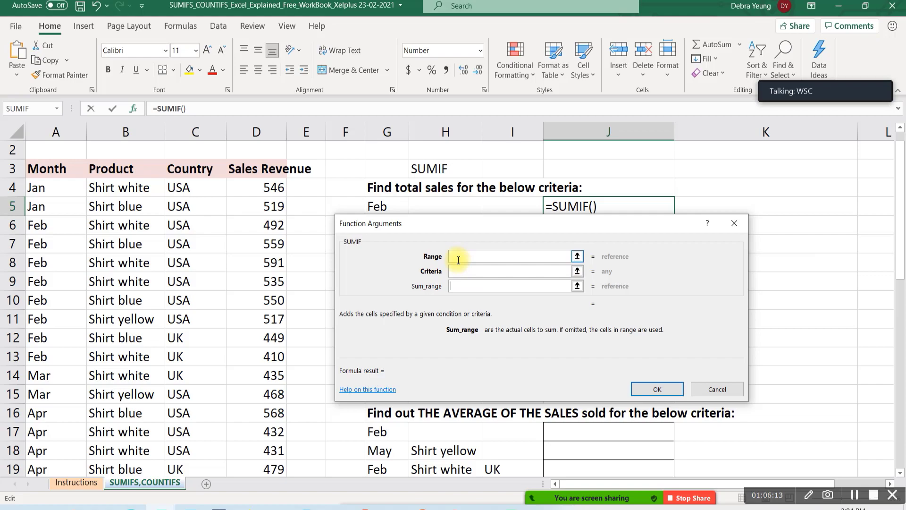
click(454, 267)
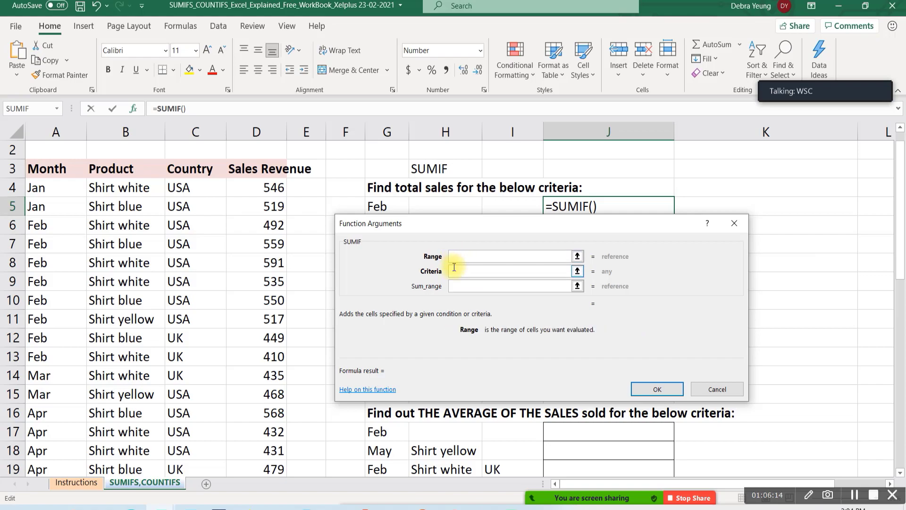
click(456, 286)
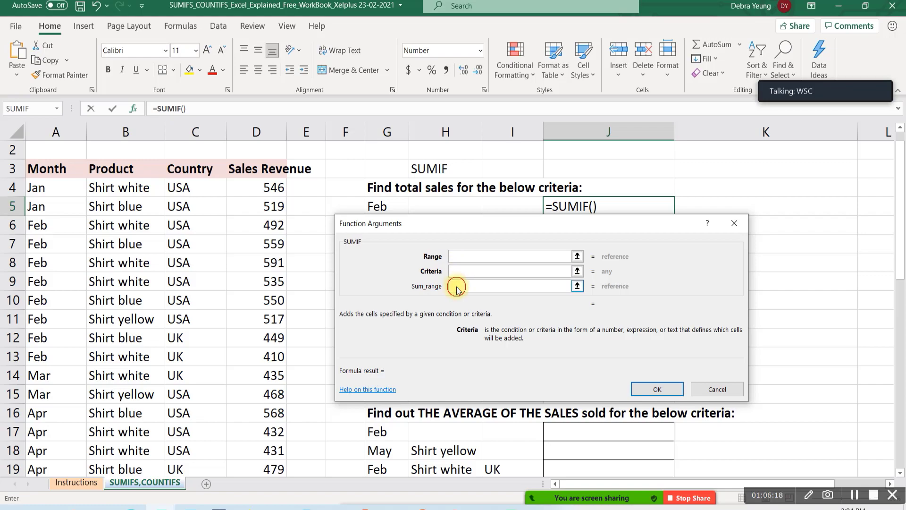
click(461, 257)
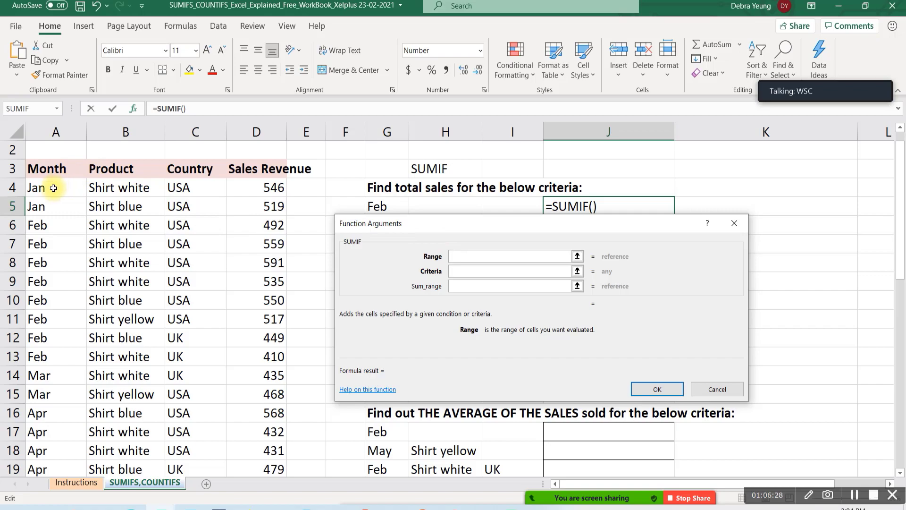
drag(53, 188, 25, 424)
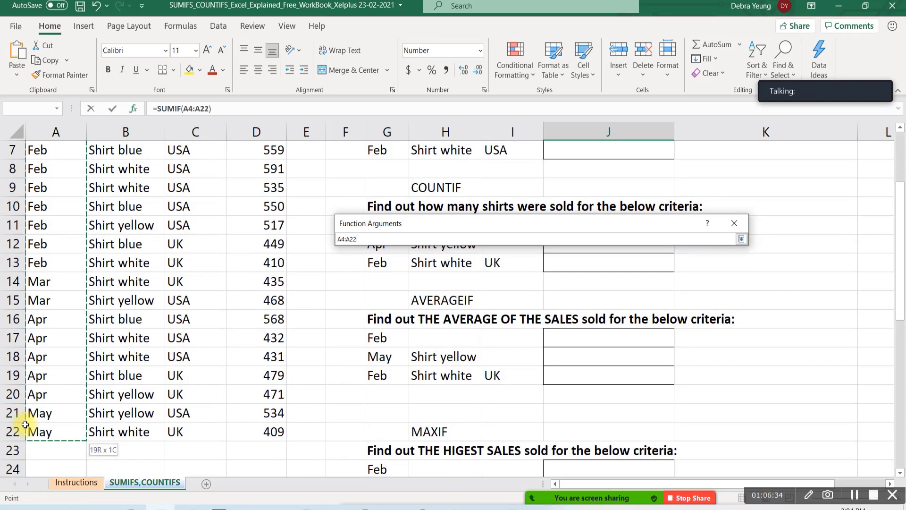
drag(25, 425, 22, 424)
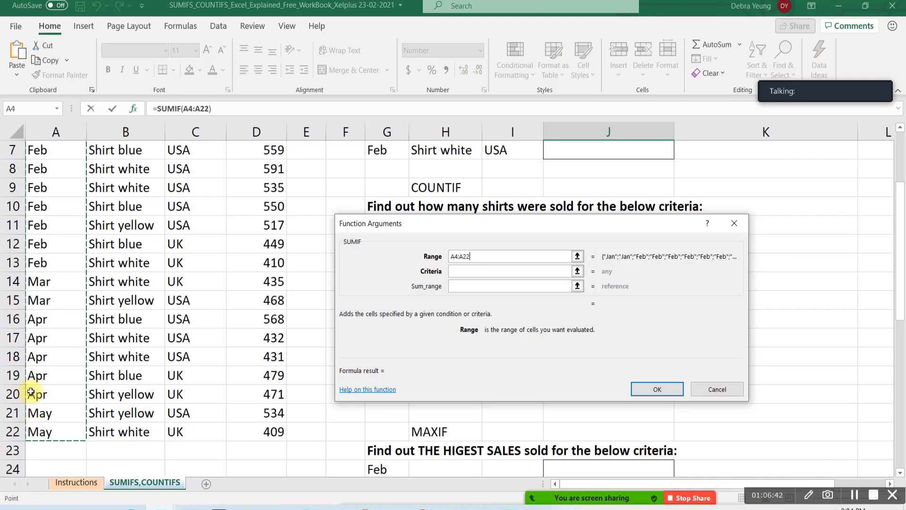
Set the SUMIF criteria to the Feb label in cell G5
click(461, 271)
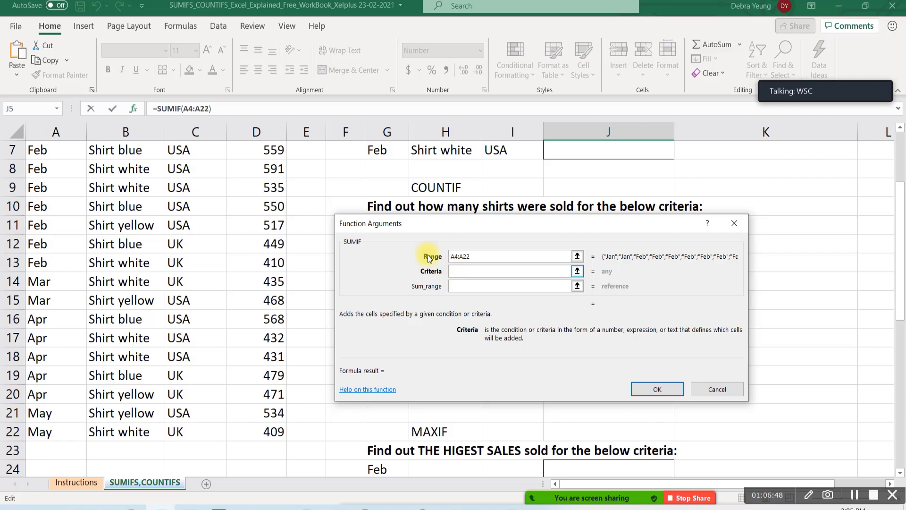
scroll(378, 183, up, 2)
scroll(378, 183, down, 1)
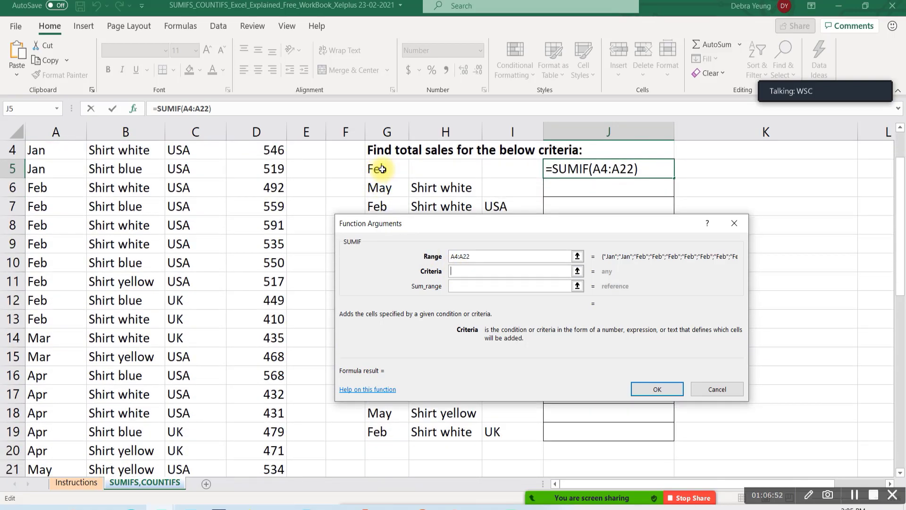
click(382, 169)
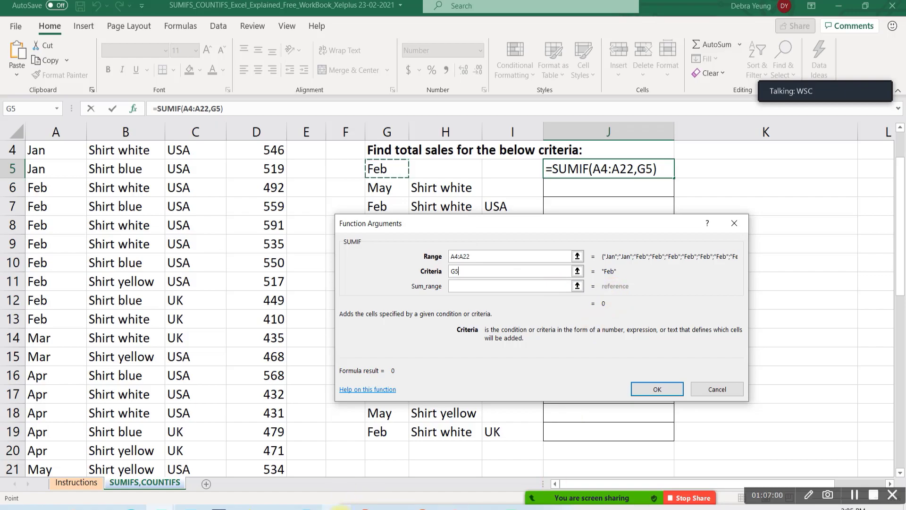
Try the text feb as the SUMIF criteria in place of the cell reference
click(340, 509)
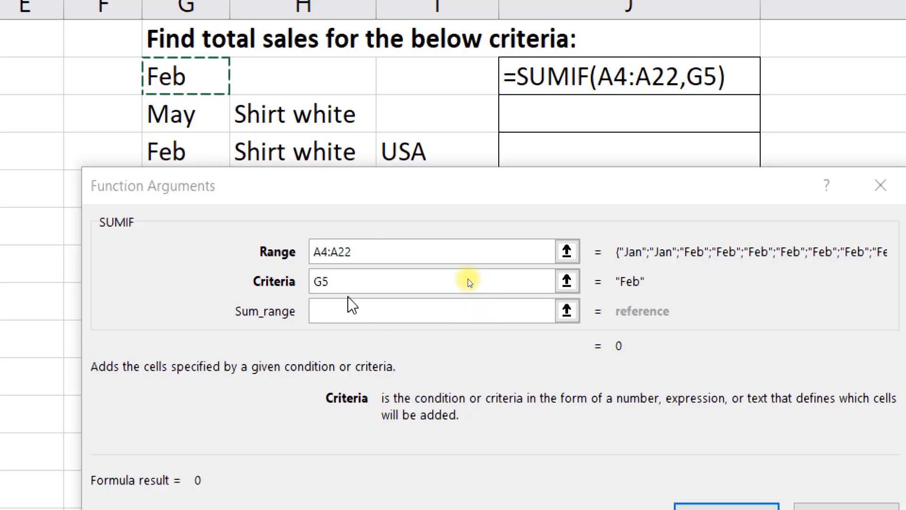
click(340, 278)
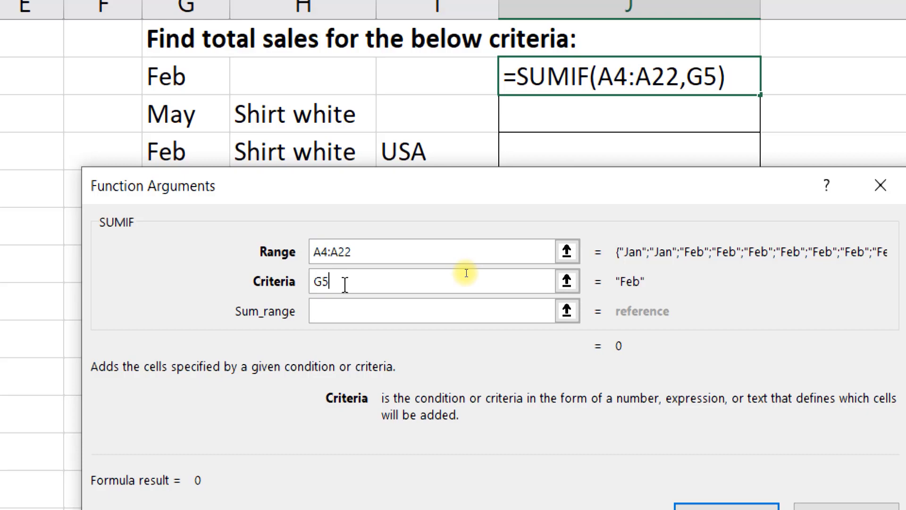
drag(330, 283, 316, 289)
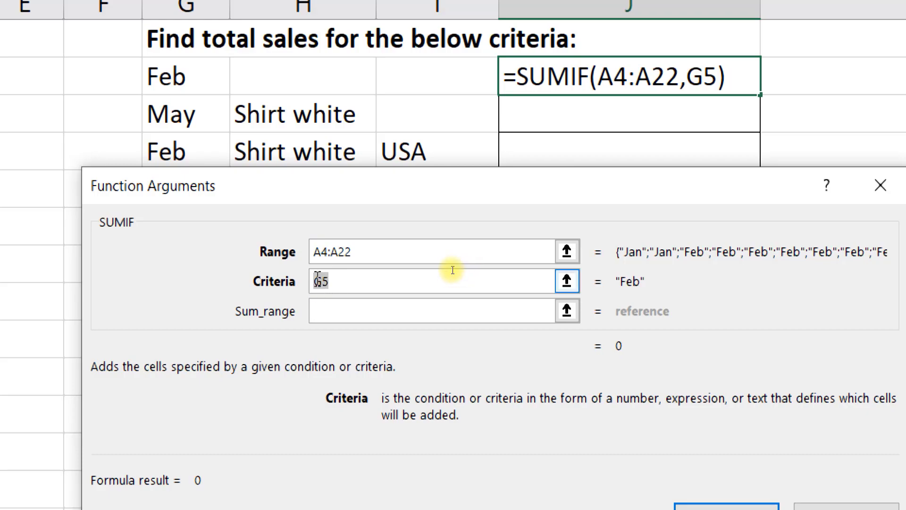
text(feb)
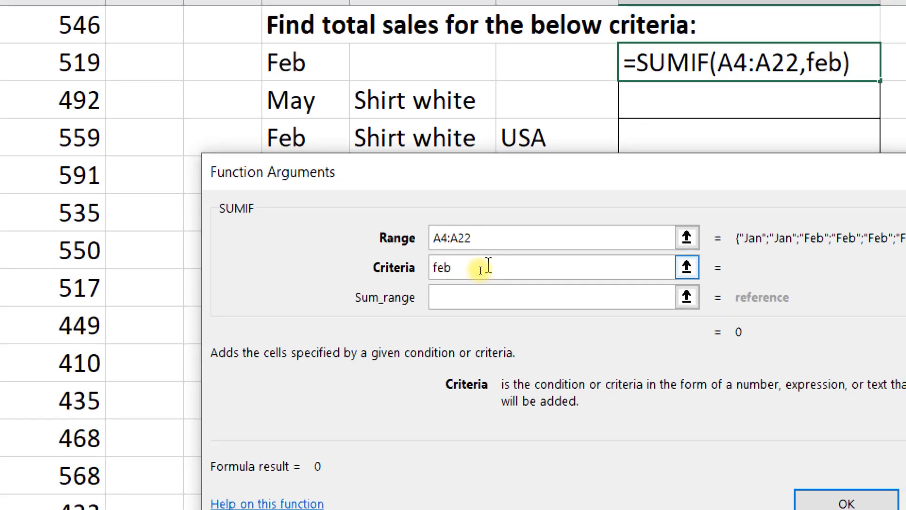
click(481, 268)
click(461, 303)
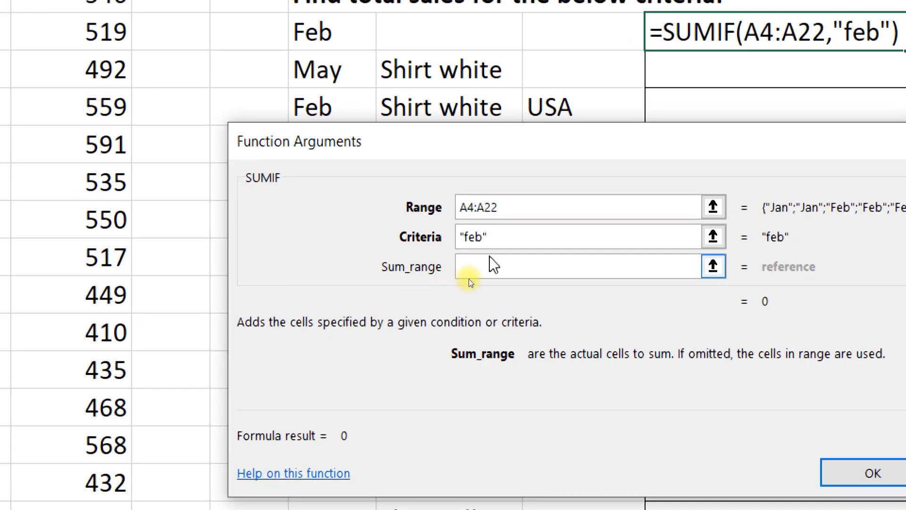
Replace the text in the SUMIF criteria with a reference to cell G5
click(497, 242)
drag(497, 242, 455, 243)
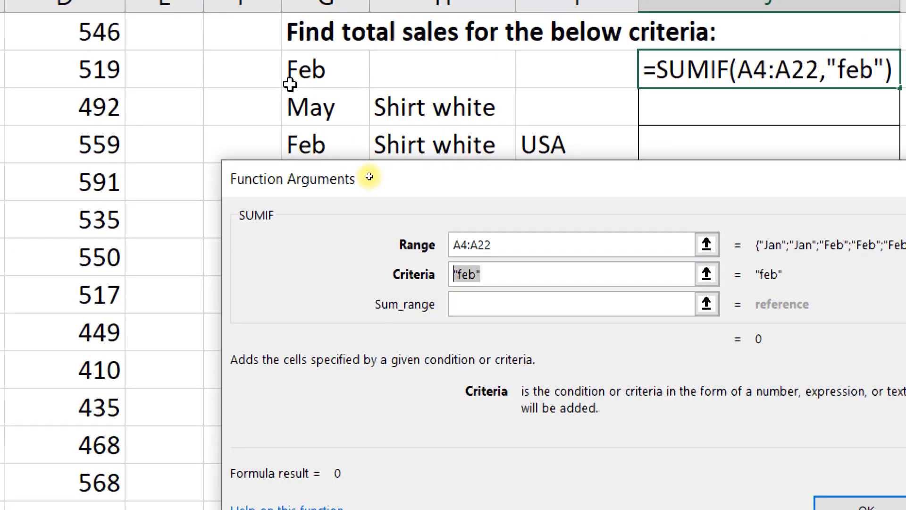
click(290, 84)
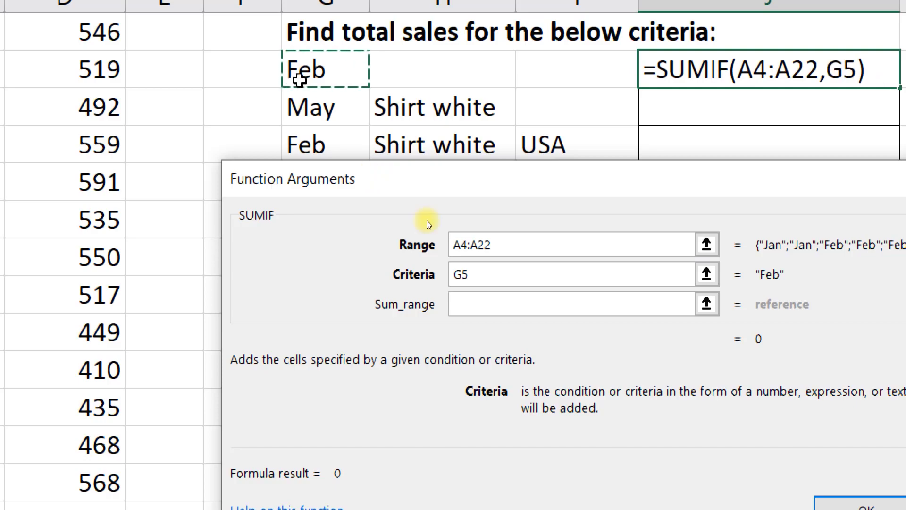
Set the SUMIF sum range to the sales revenue cells D4:D24, complete the formula, and close the Magnifier
click(484, 302)
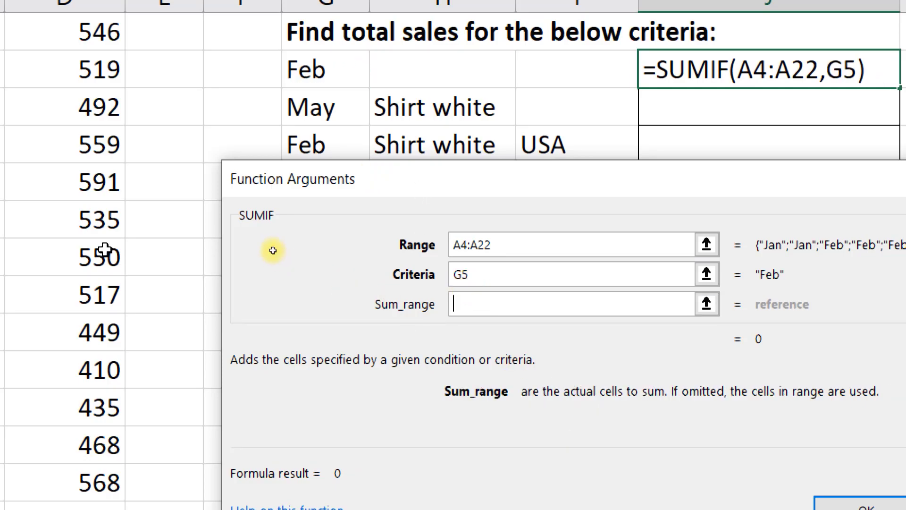
scroll(77, 135, up, 1)
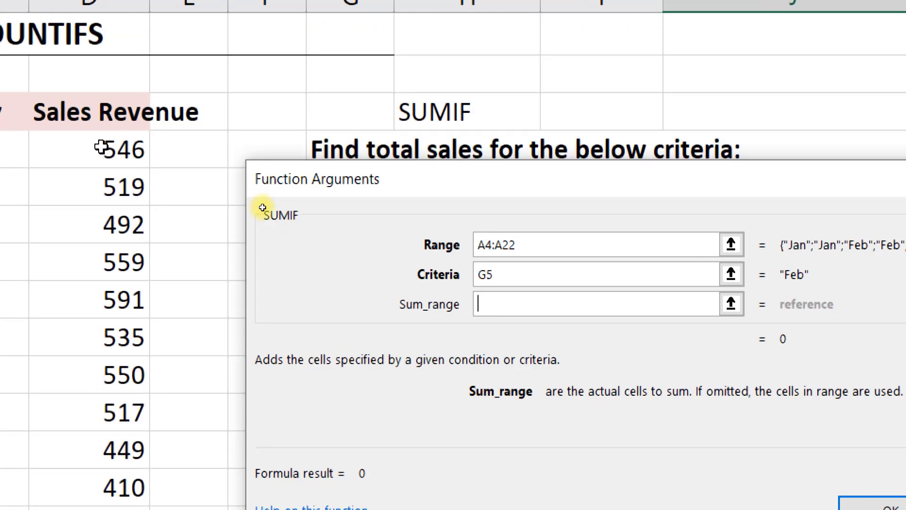
drag(102, 147, 119, 391)
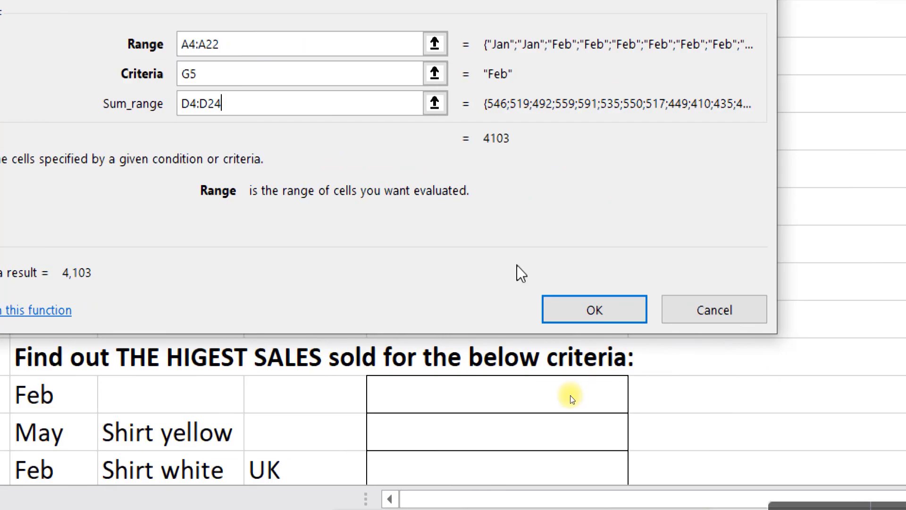
click(569, 316)
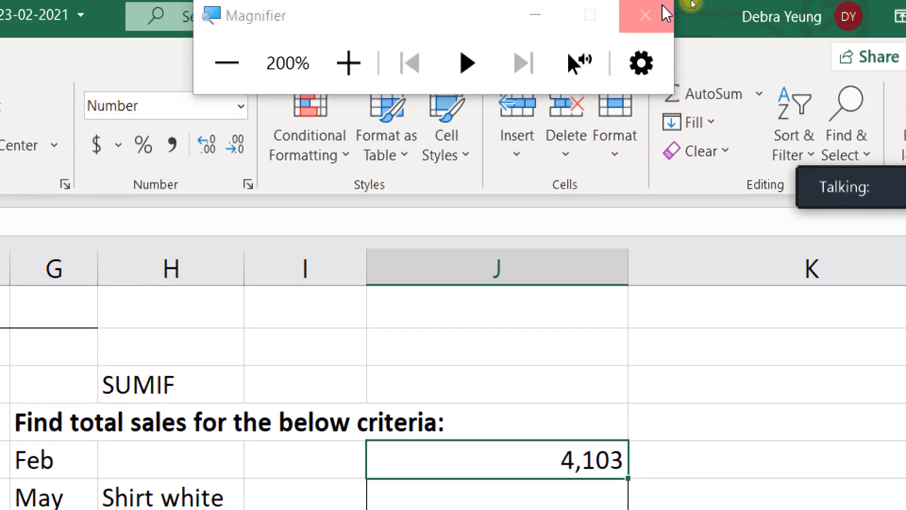
click(660, 13)
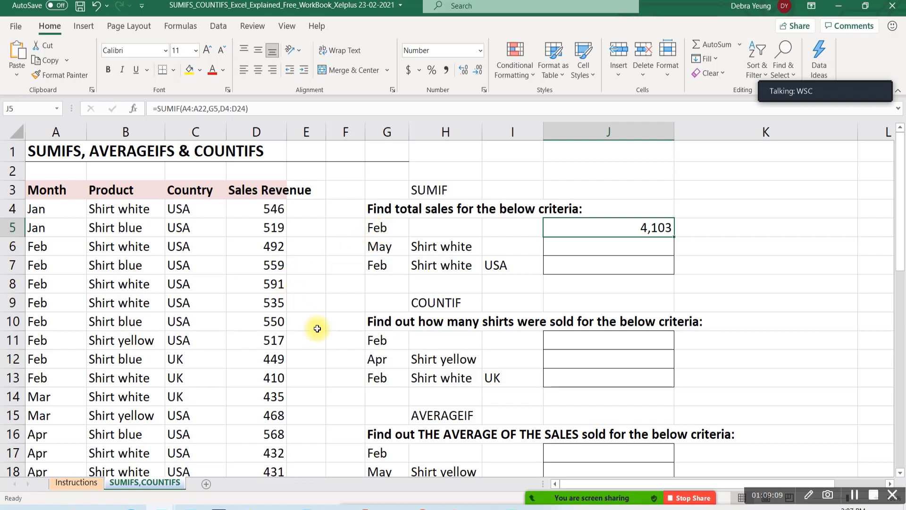
scroll(394, 425, down, 1)
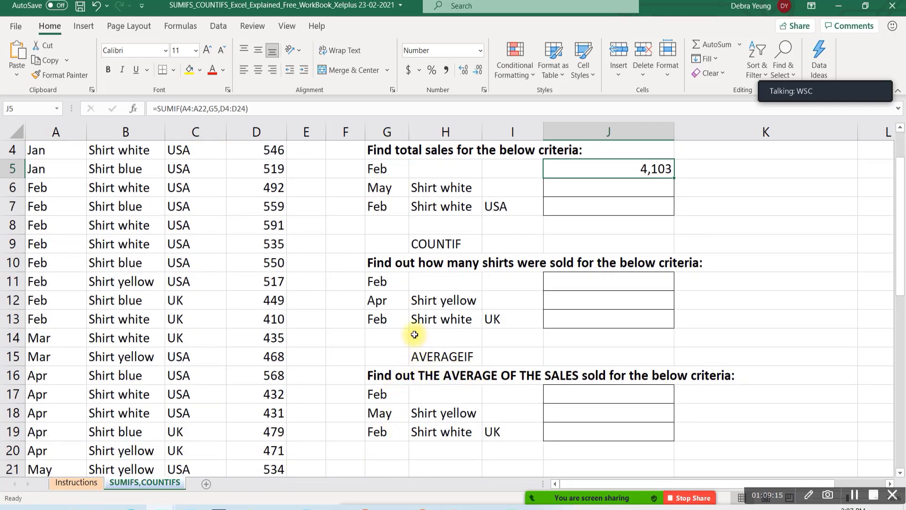
scroll(425, 250, down, 2)
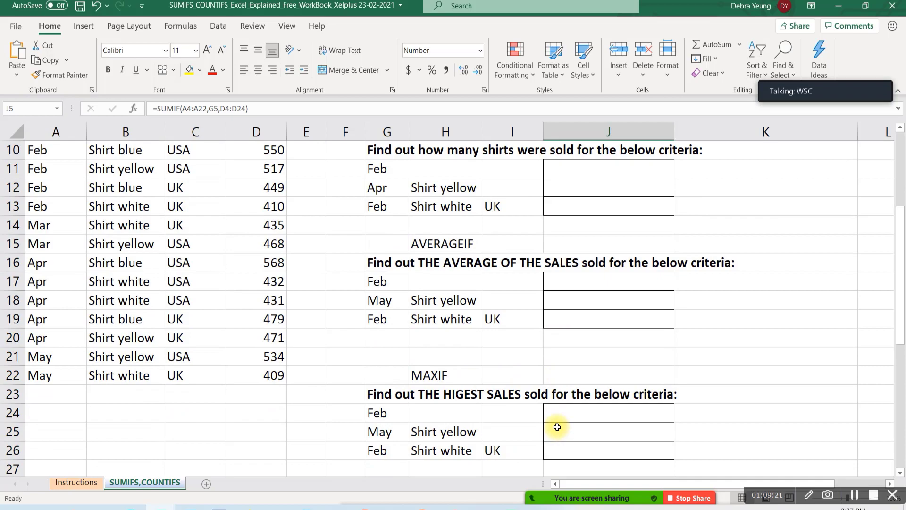
scroll(557, 427, down, 2)
scroll(550, 414, up, 4)
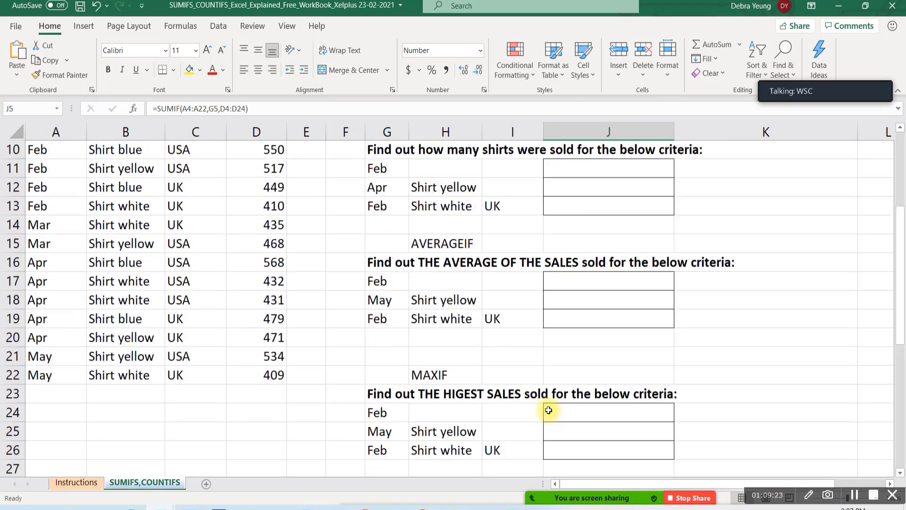
scroll(549, 410, up, 1)
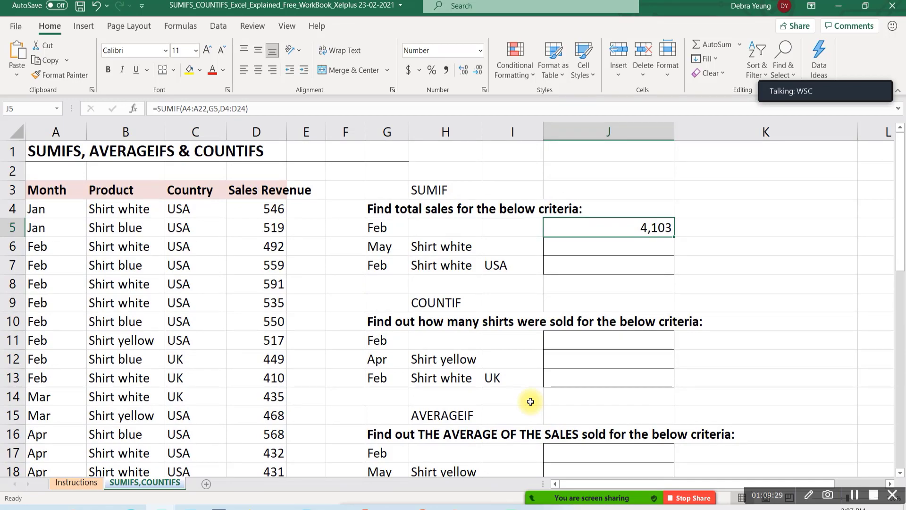
Search the function list for count and insert the COUNTIF function in cell J11
click(563, 341)
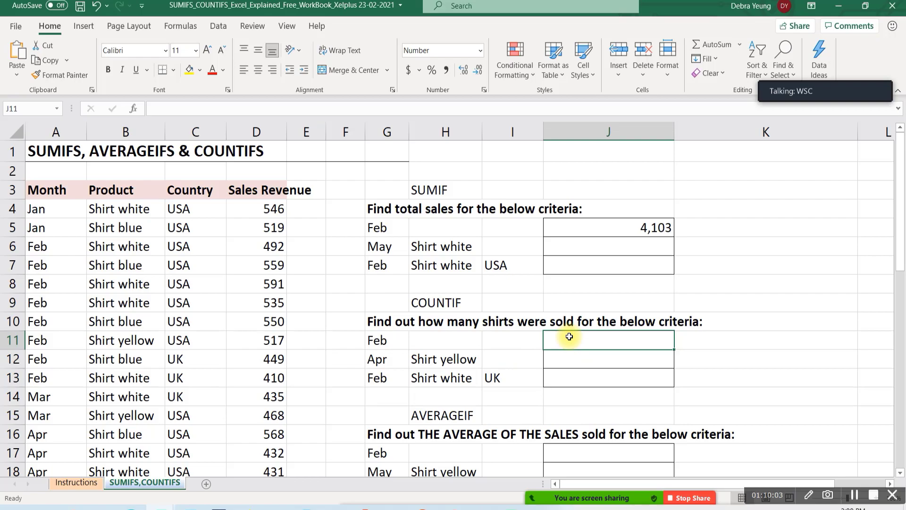
click(136, 109)
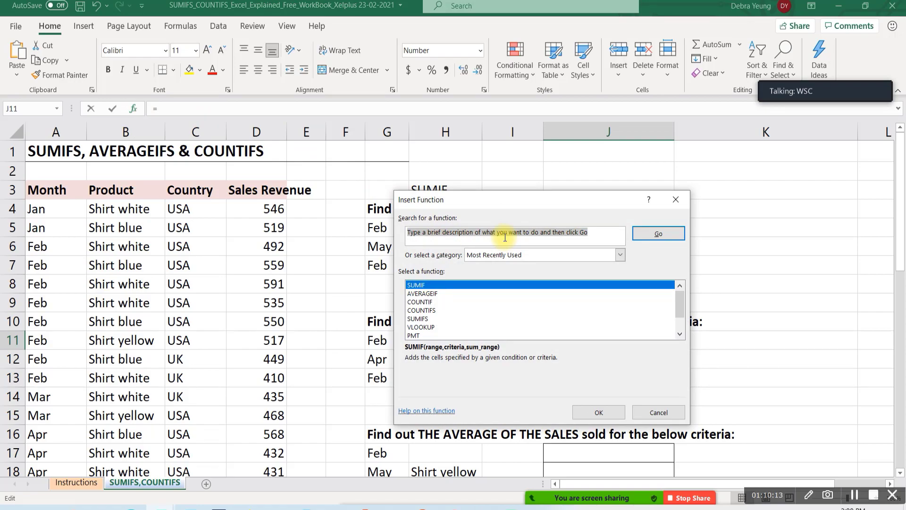
text(count)
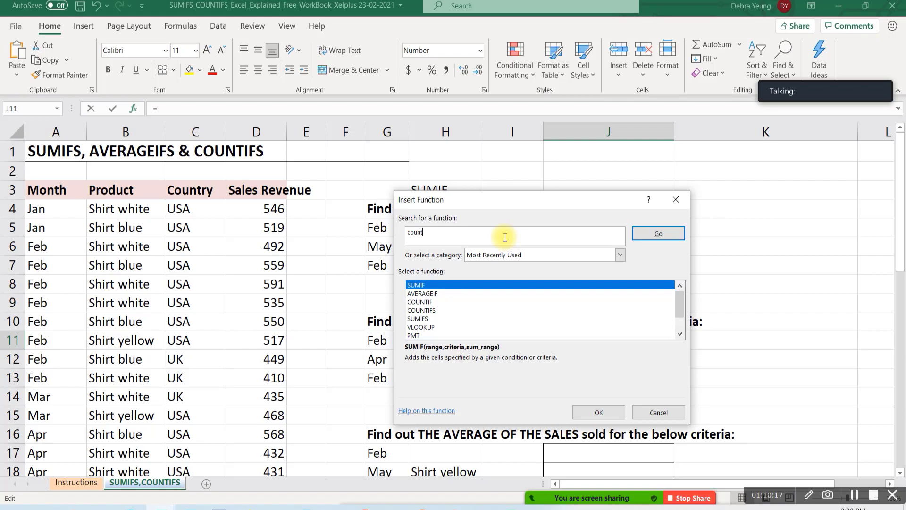
click(669, 235)
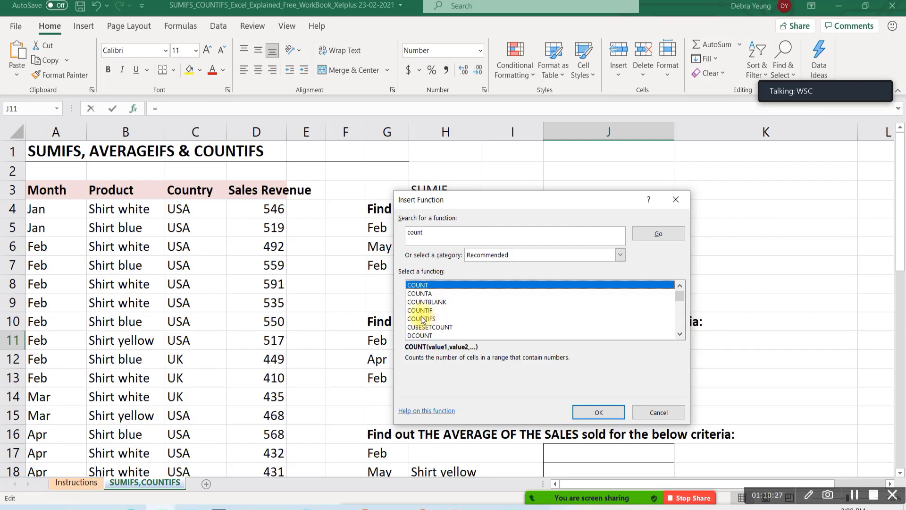
click(416, 311)
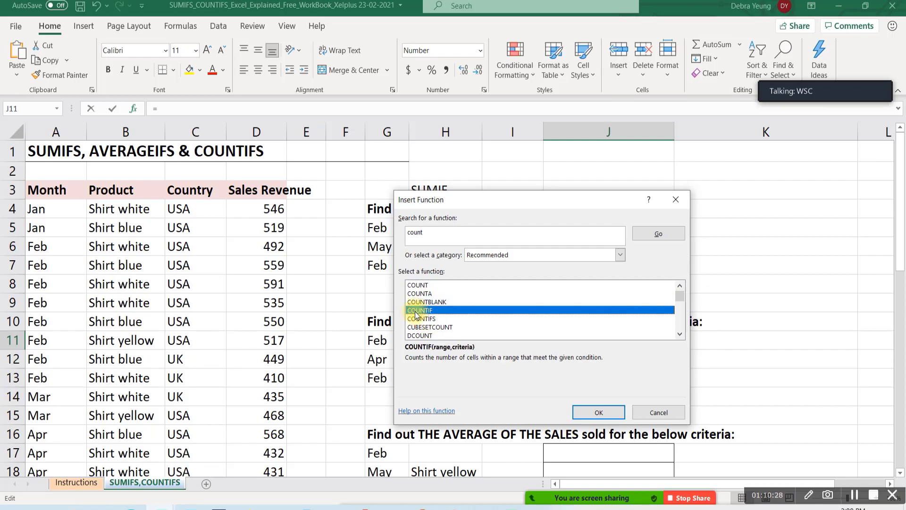
click(581, 413)
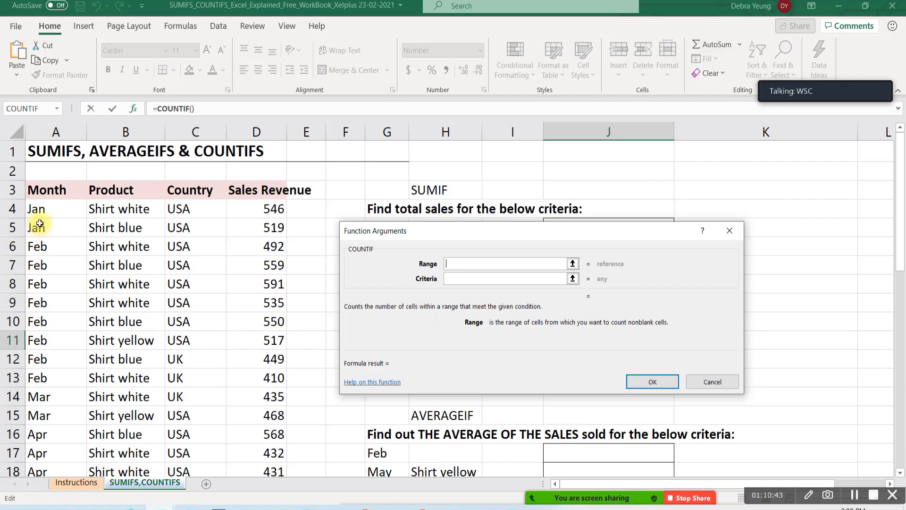
Set the COUNTIF range to the month cells A4:A22, keeping the arguments dialog clear of cell J11
drag(368, 231, 450, 361)
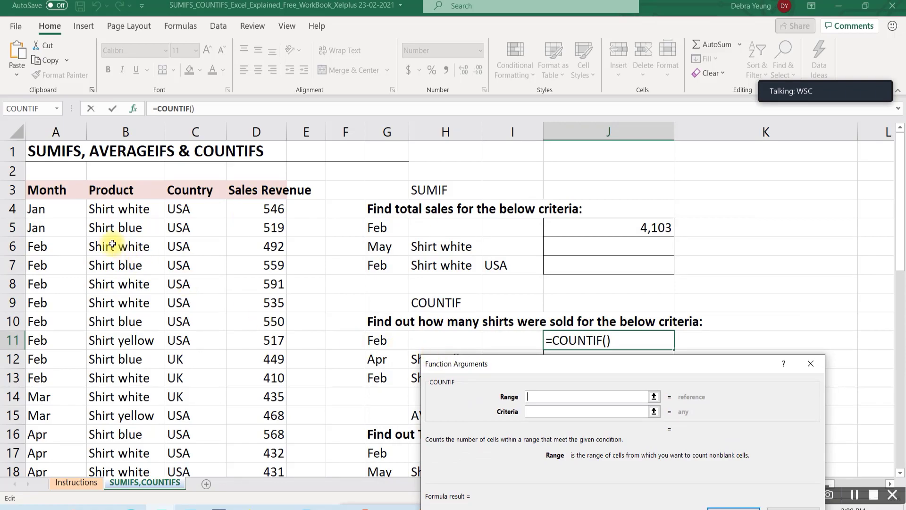
drag(47, 208, 57, 395)
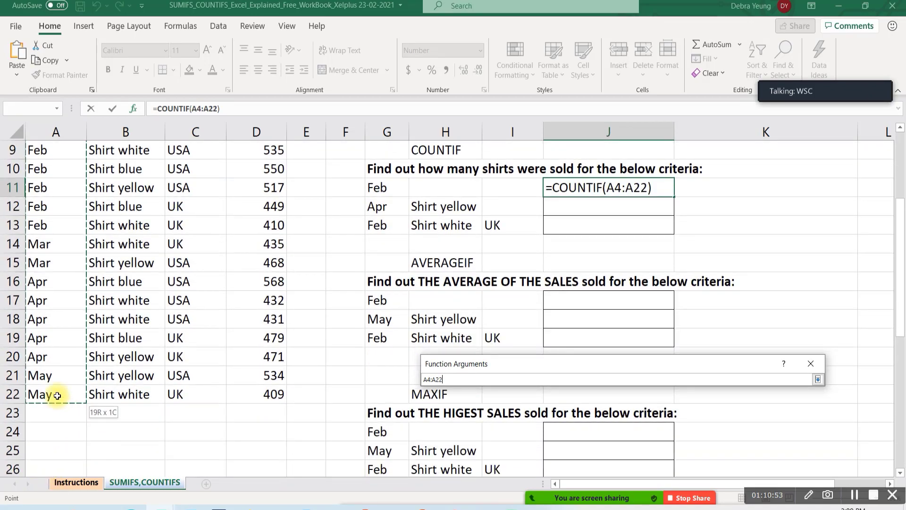
Set the COUNTIF criteria to the Feb cell G11 and complete the formula
scroll(483, 298, up, 2)
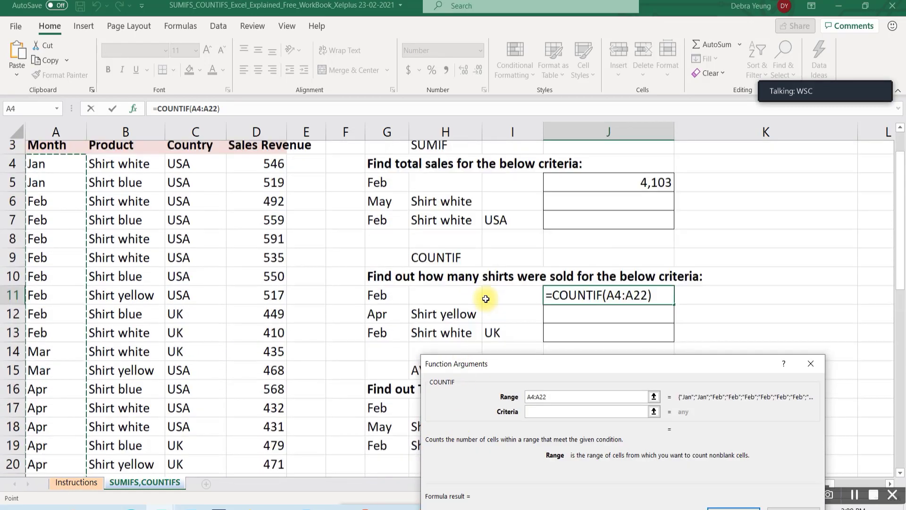
click(536, 412)
click(383, 298)
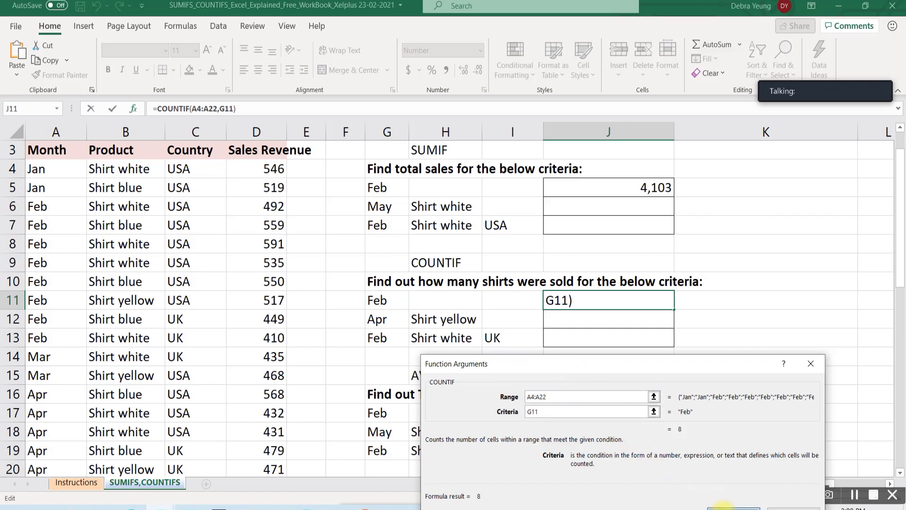
click(724, 507)
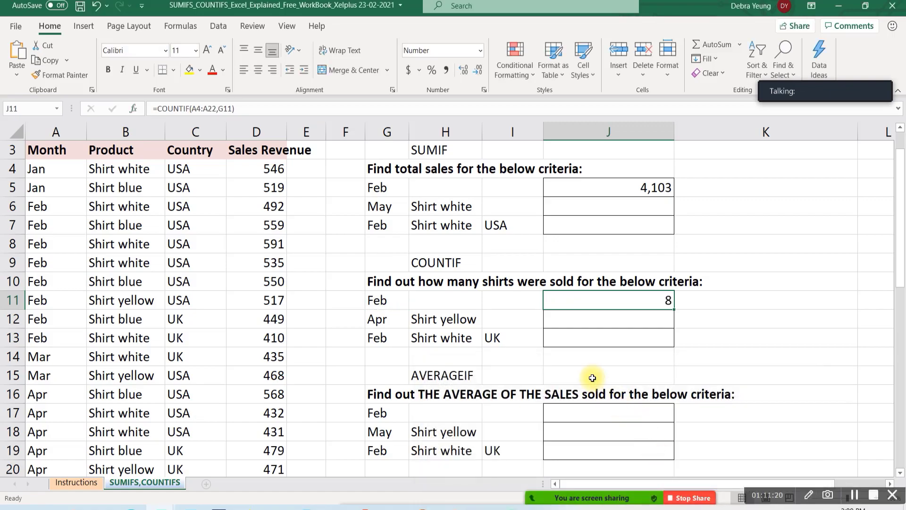
Clear the COUNTIF formula from cell J11
scroll(592, 377, down, 1)
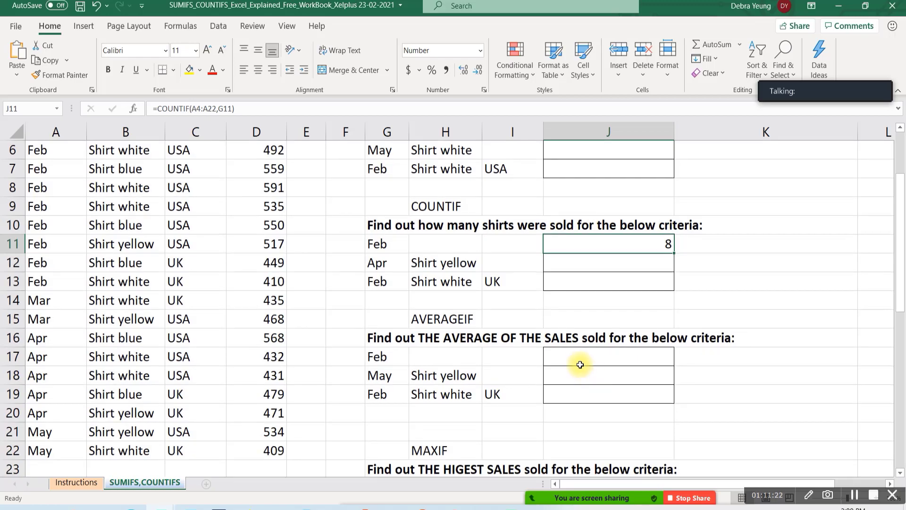
click(578, 360)
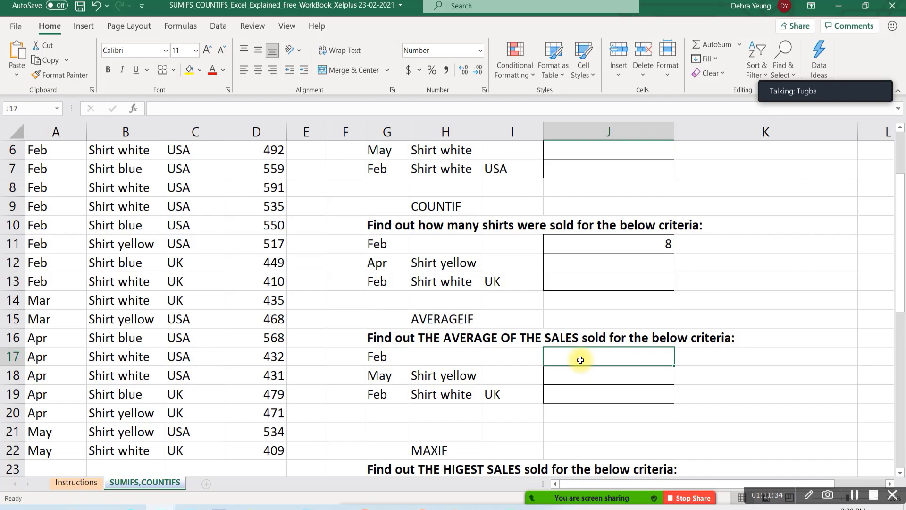
click(571, 243)
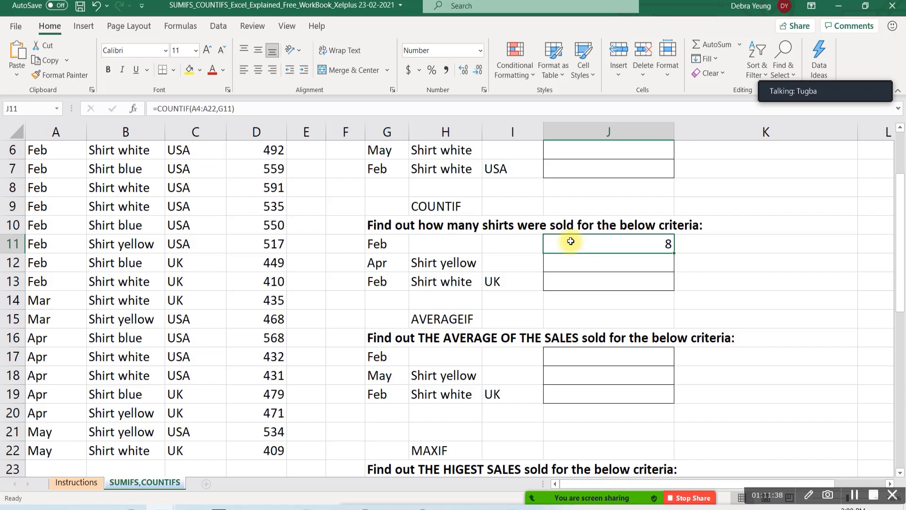
key(Delete)
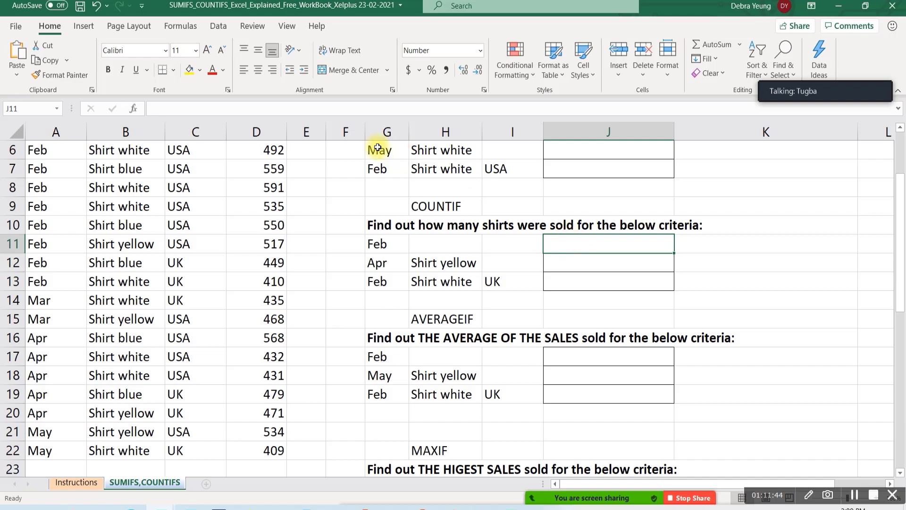
Search the function list for countif and insert the COUNTIF function in cell J11
click(135, 108)
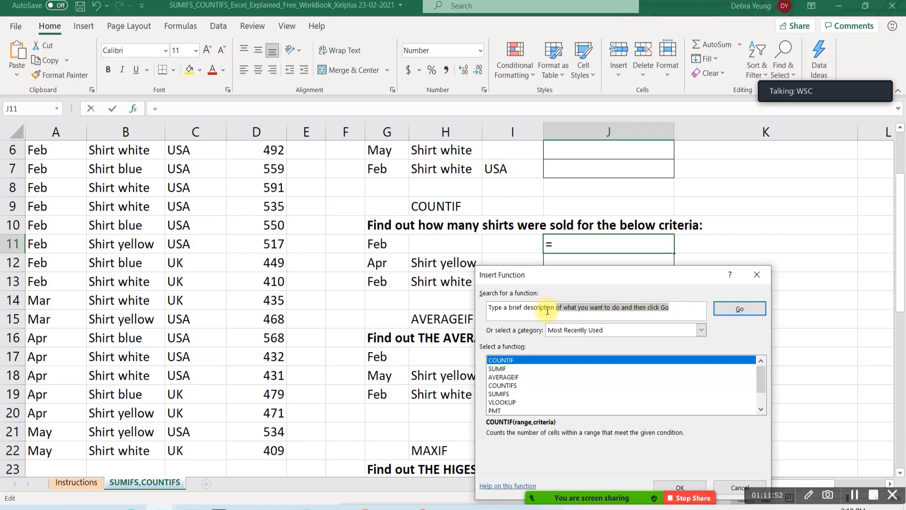
text(countif)
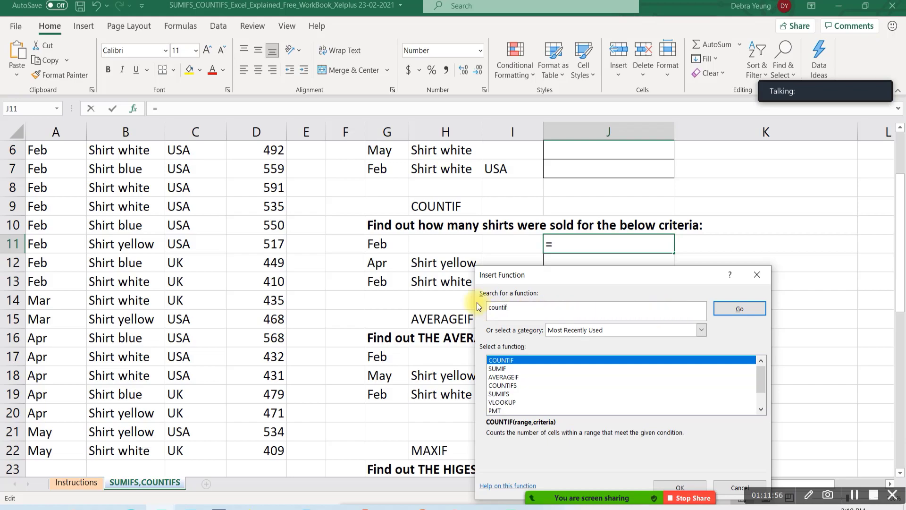
click(731, 314)
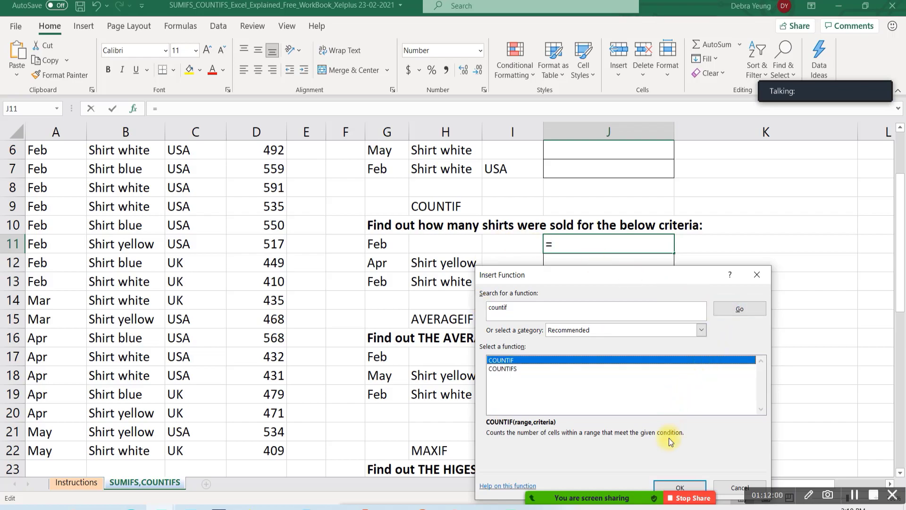
click(682, 487)
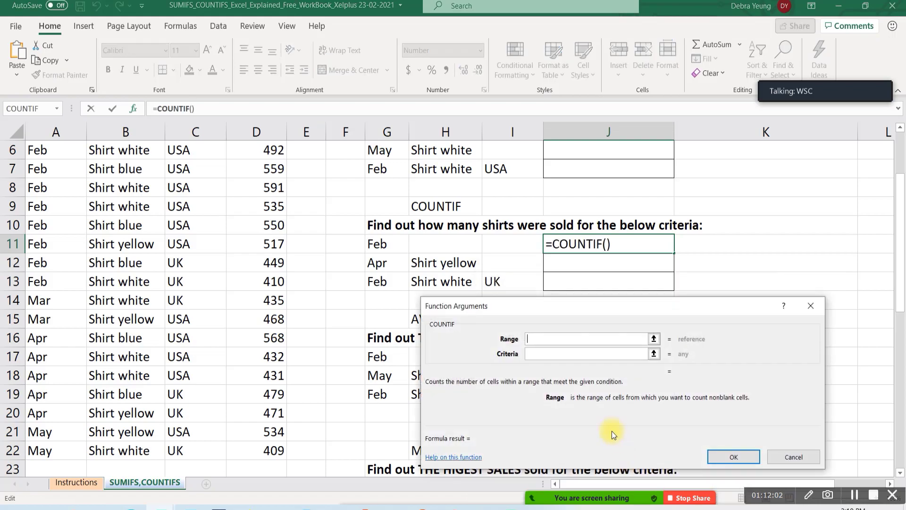
Set the COUNTIF range to the month cells A4:A22 and its criteria to G11, then complete the formula
drag(500, 314, 565, 174)
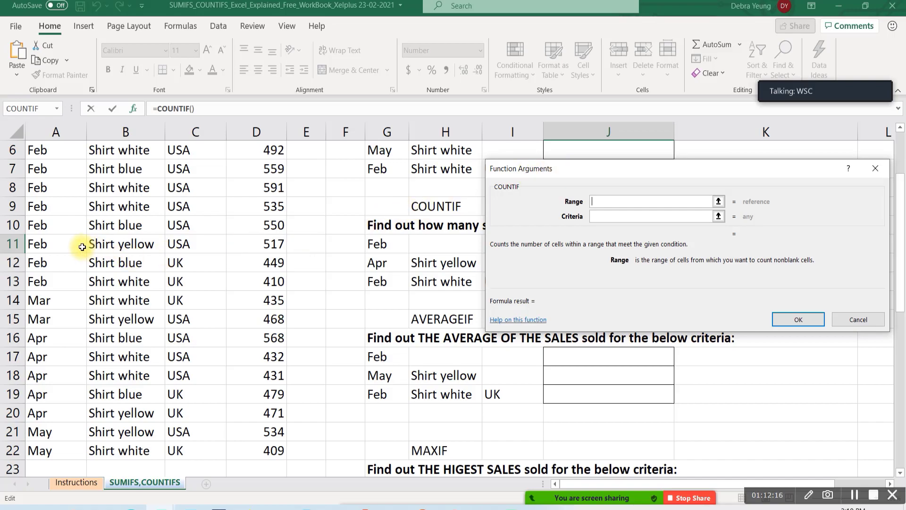
scroll(43, 245, up, 1)
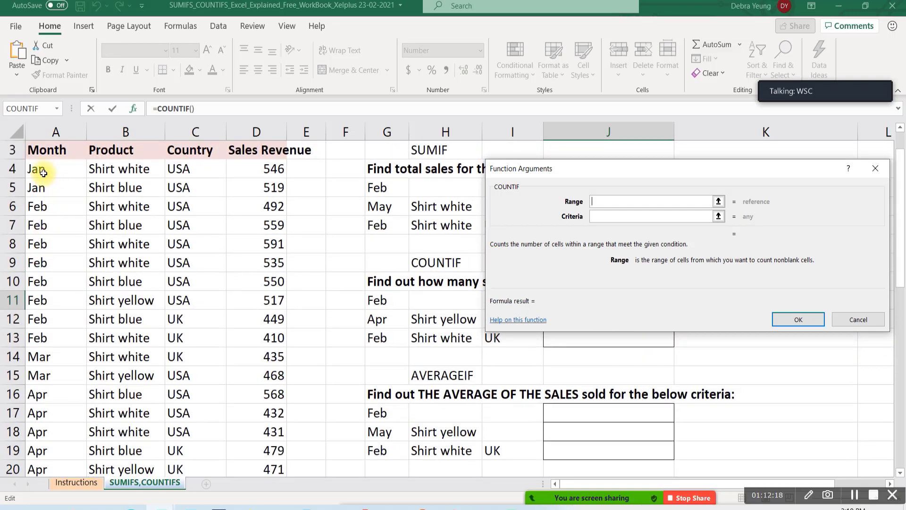
drag(42, 169, 60, 437)
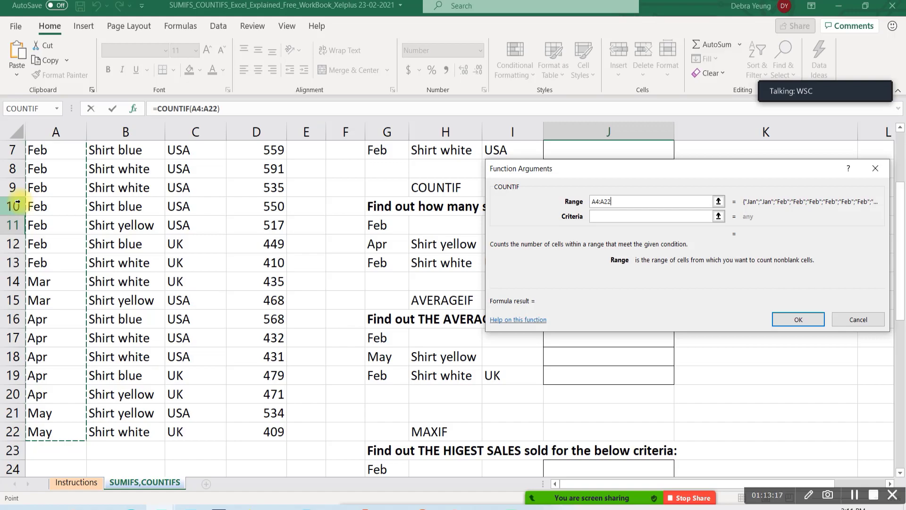
click(652, 218)
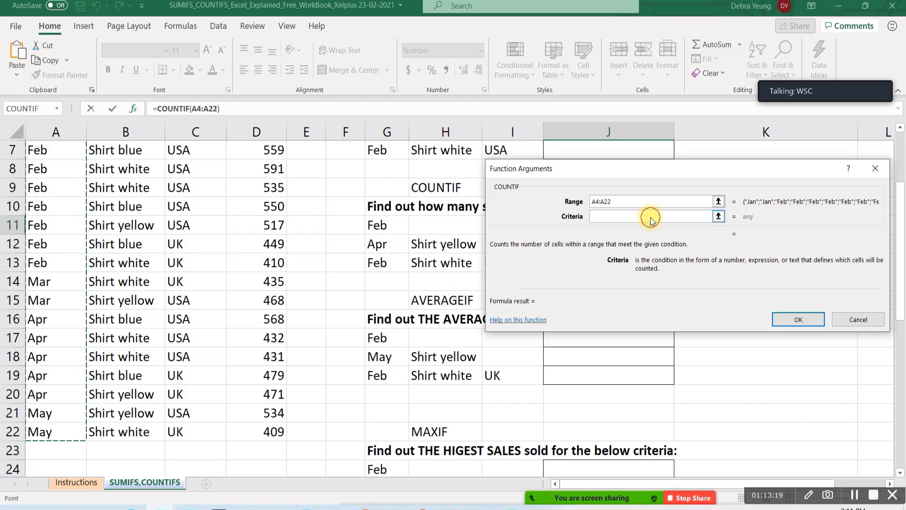
click(379, 226)
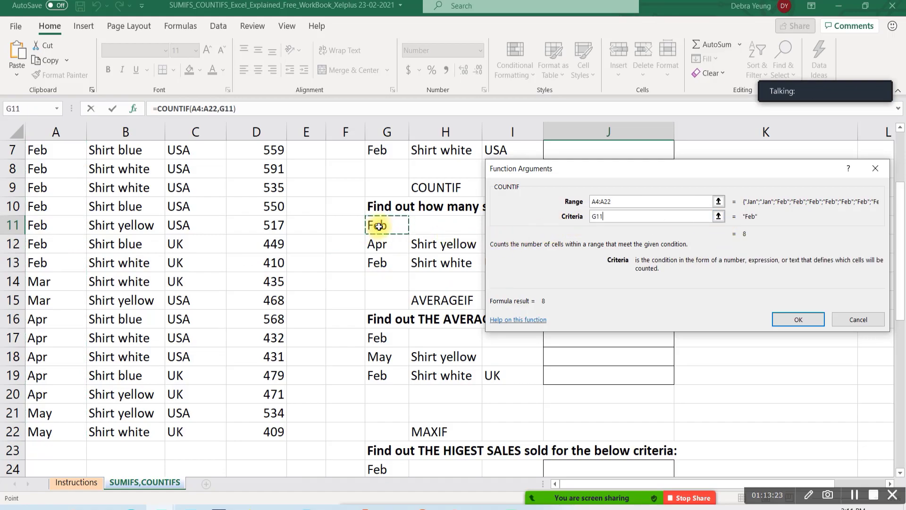
key(Return)
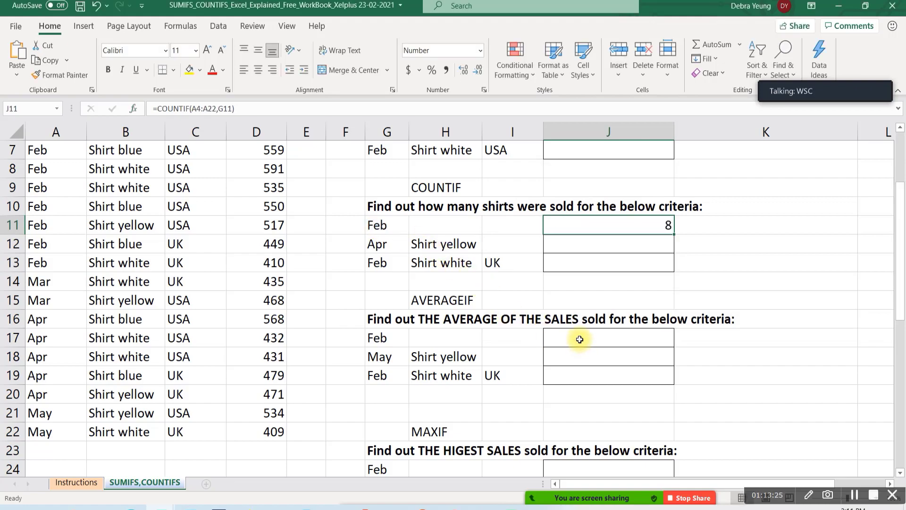
Search the function list for averageif and insert the AVERAGEIF function in cell J17
click(579, 339)
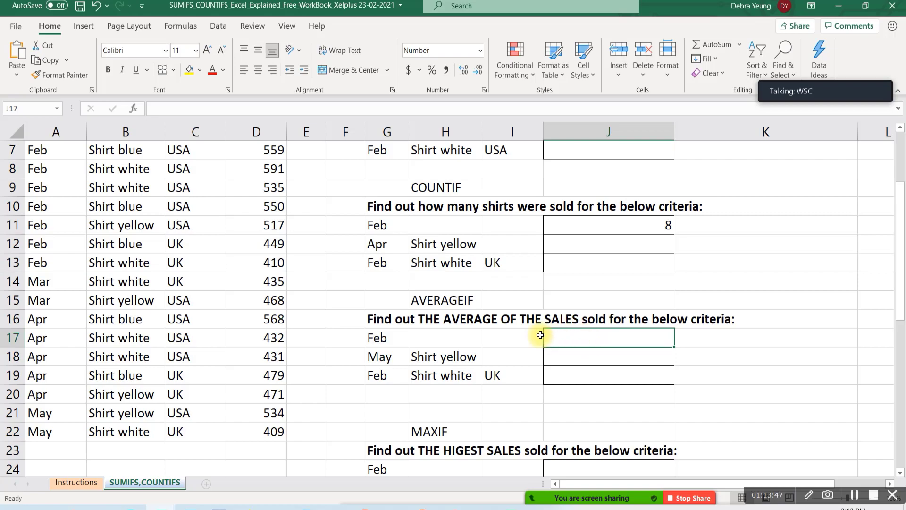
click(133, 108)
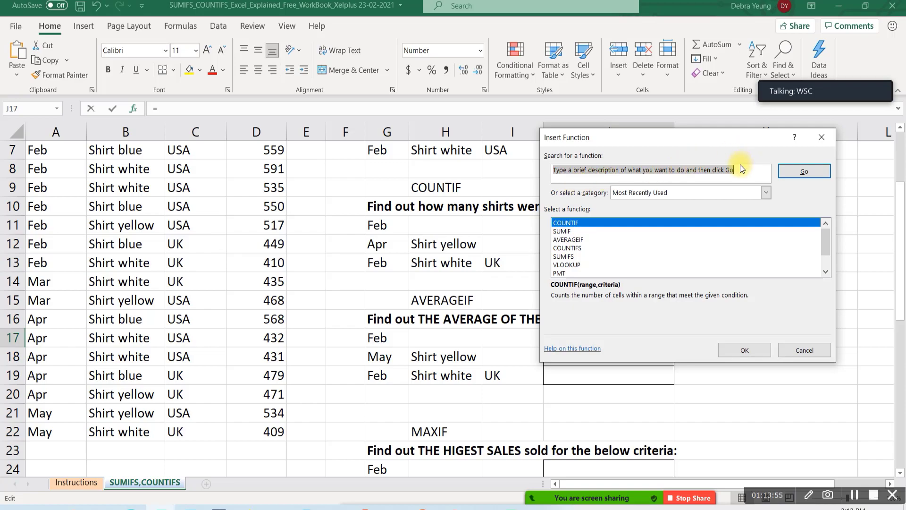
drag(740, 169, 517, 169)
text(a)
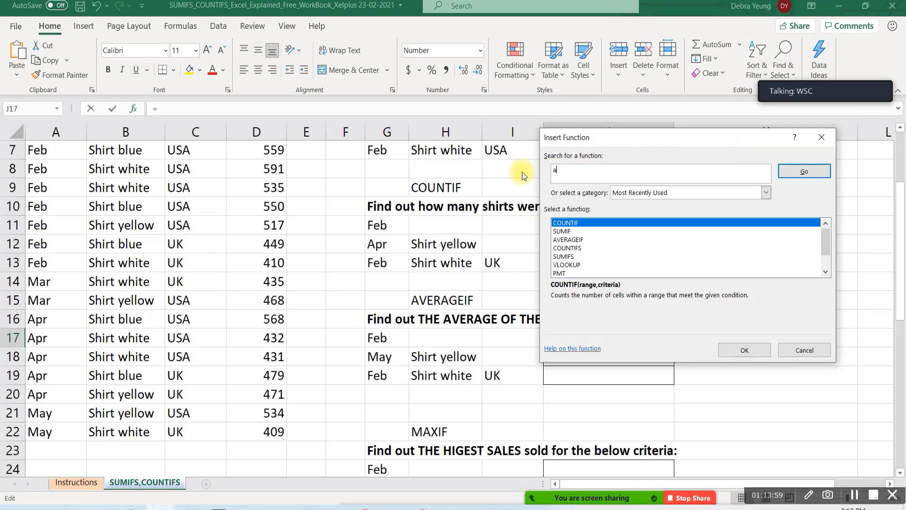
text(verageif)
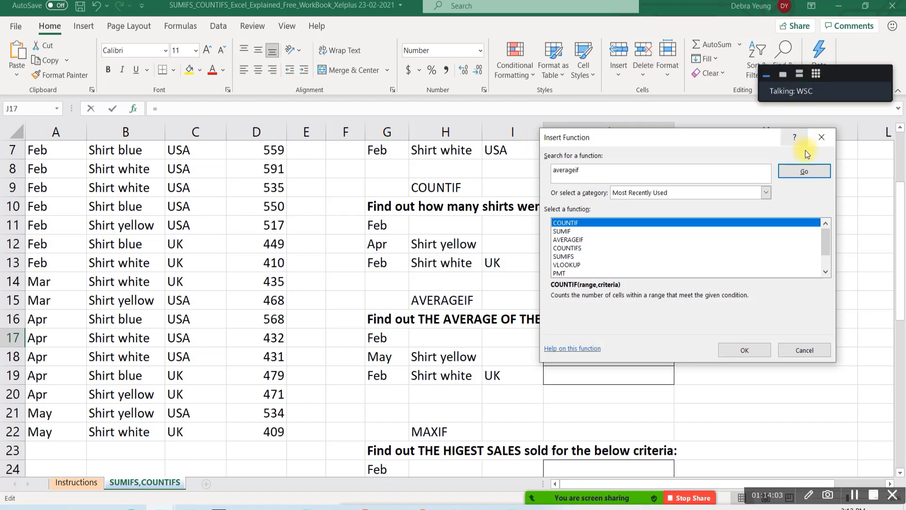
click(802, 180)
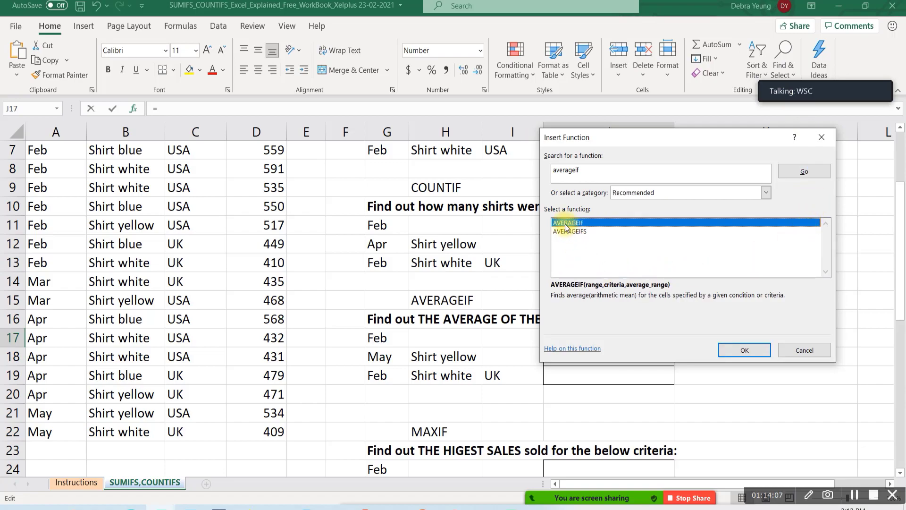
click(725, 347)
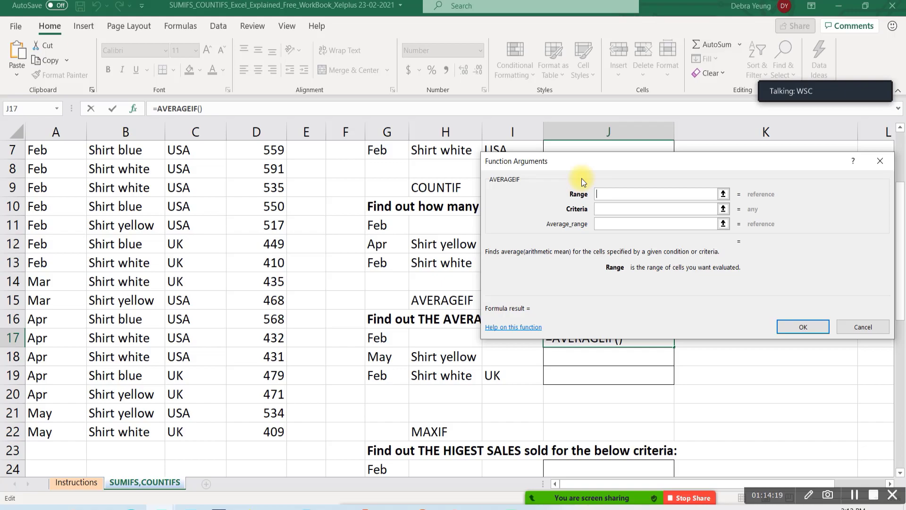
Set the AVERAGEIF range to the month cells A4:A22 and its criteria to the Feb cell G17
scroll(38, 188, up, 2)
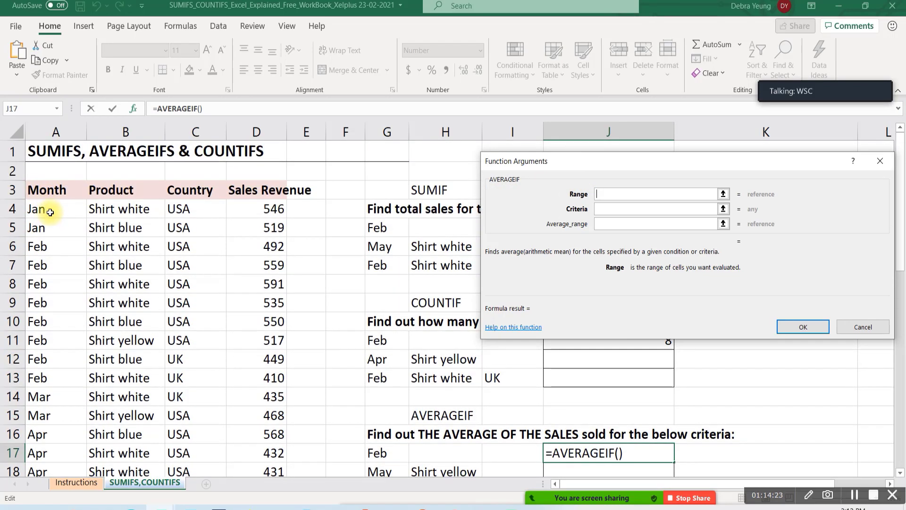
drag(50, 212, 41, 450)
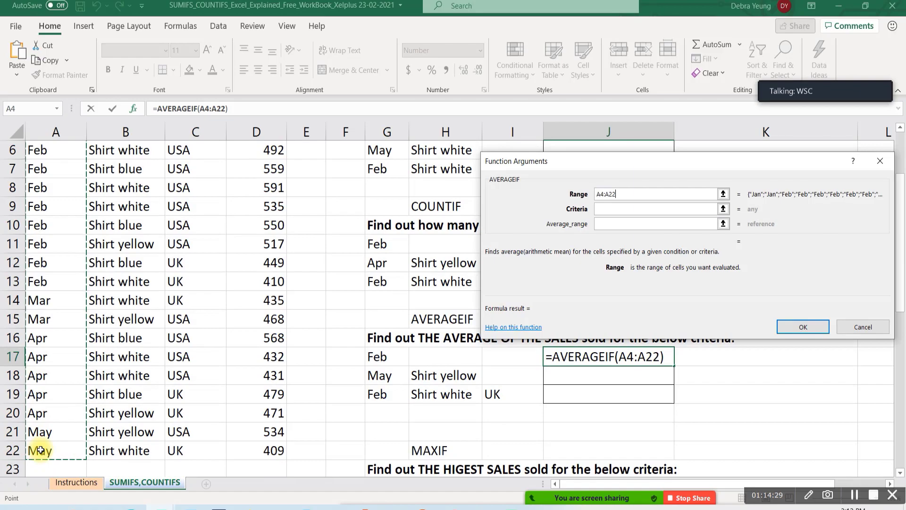
click(601, 209)
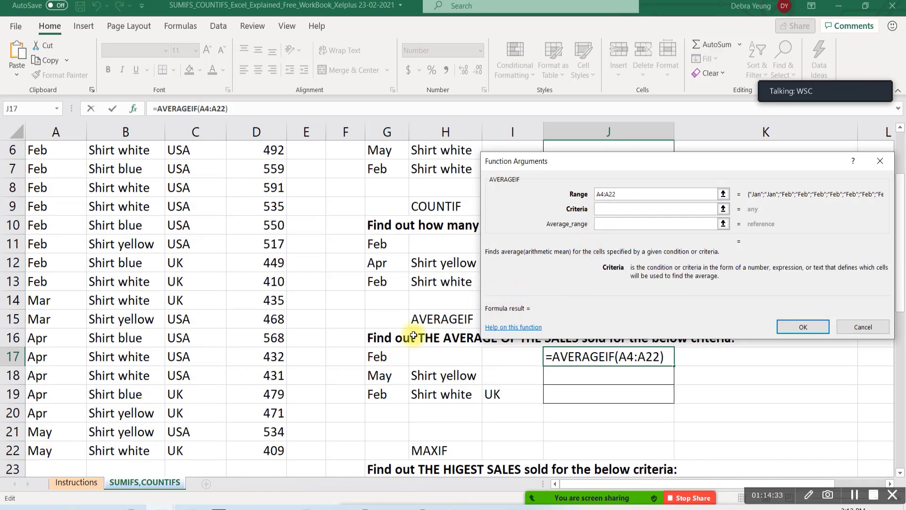
click(383, 357)
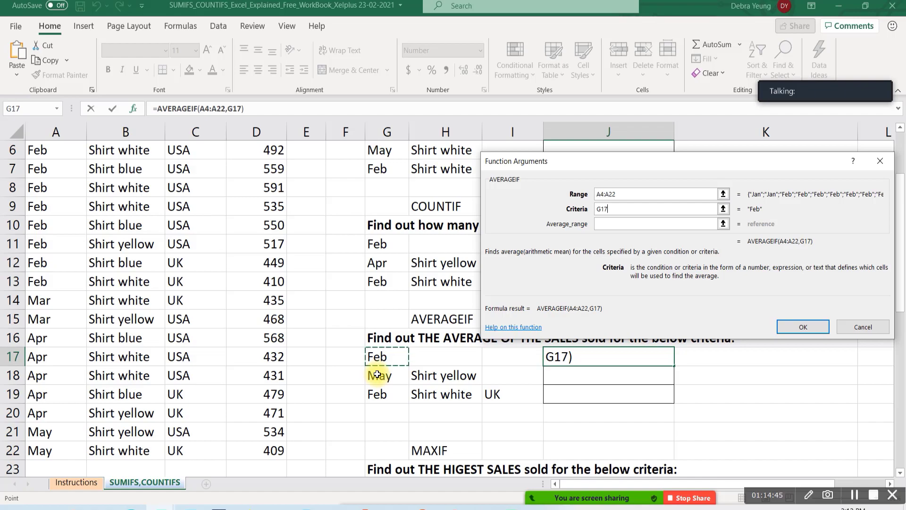
Set the AVERAGEIF average range to the sales revenue cells D4:D22 and complete the formula
click(602, 224)
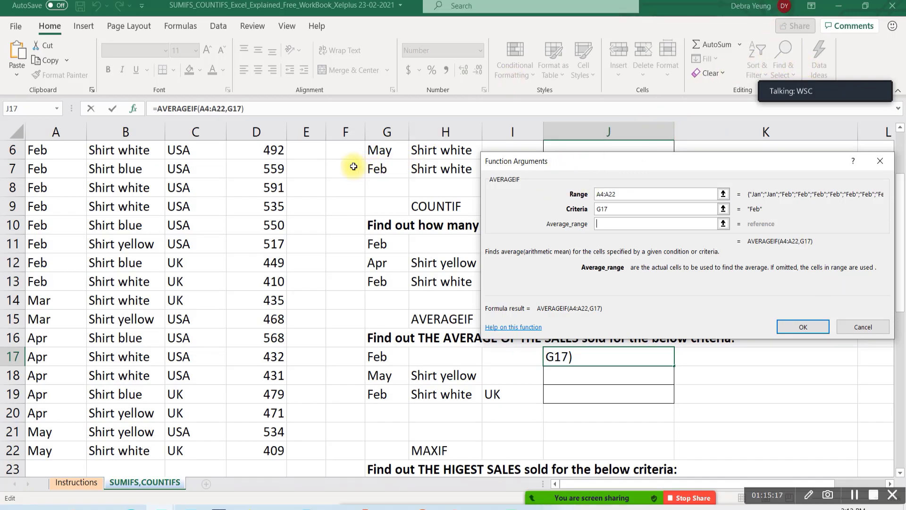
scroll(360, 166, up, 2)
drag(255, 212, 250, 432)
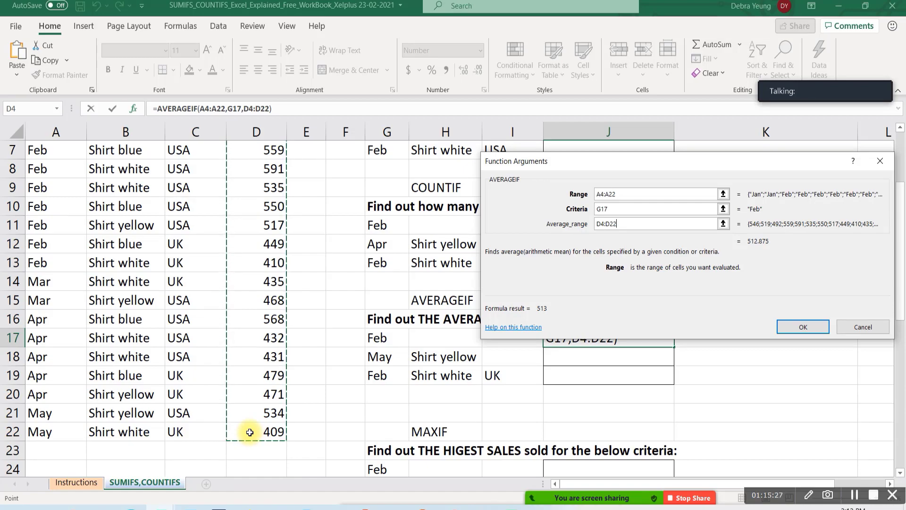
scroll(250, 432, up, 2)
scroll(250, 432, up, 1)
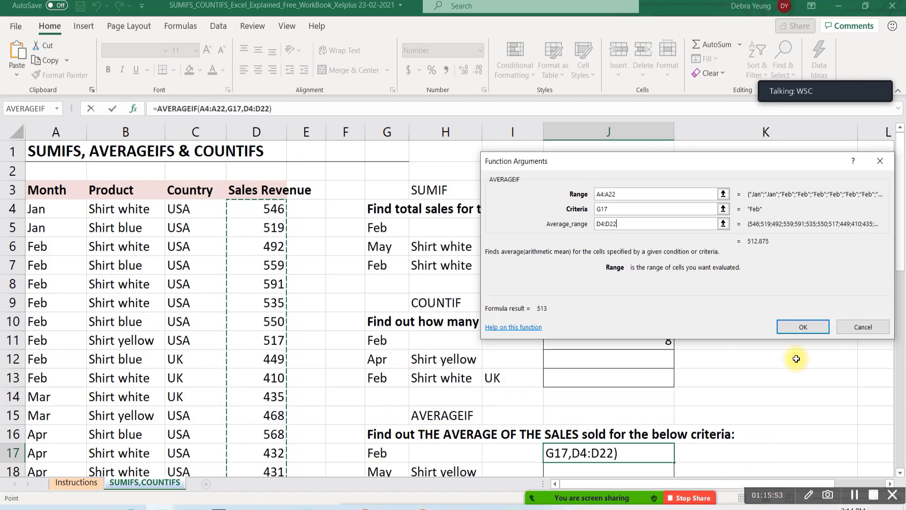
click(795, 328)
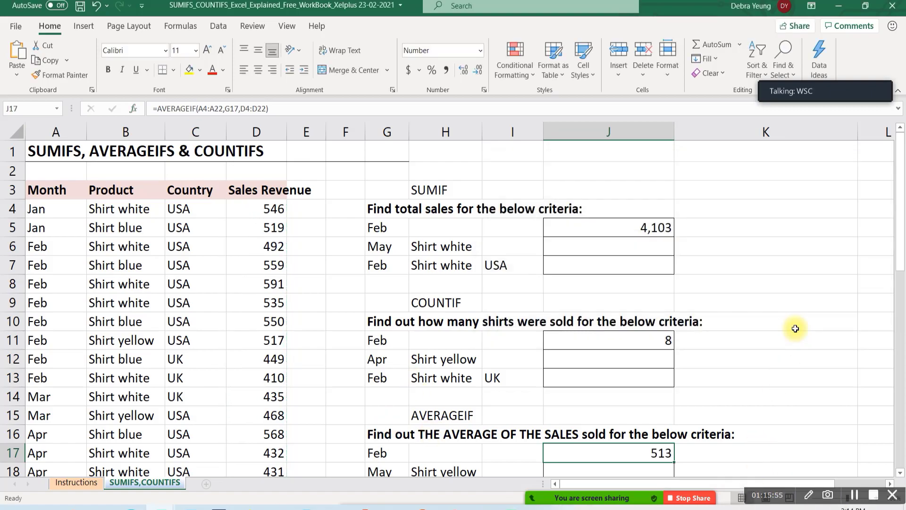
Search the function list for maxif from cell J24 and close it without inserting a function
scroll(469, 310, down, 2)
scroll(468, 311, down, 1)
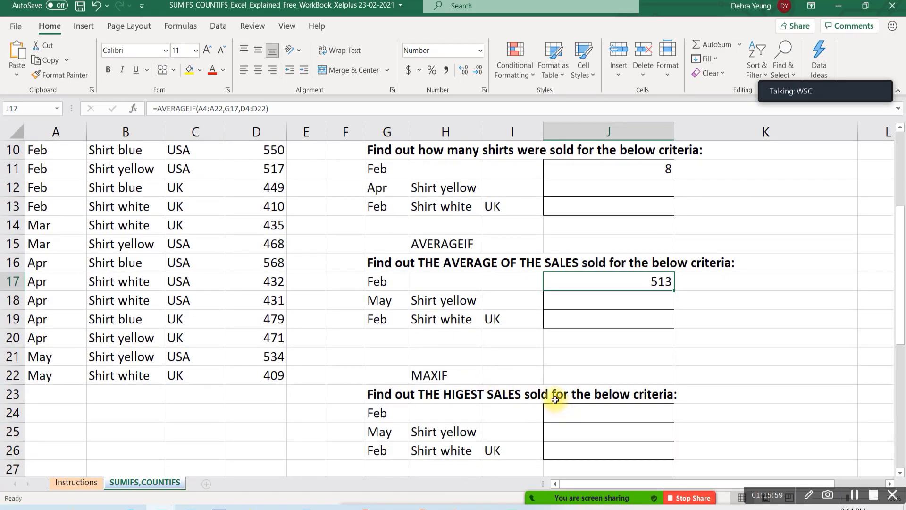
scroll(536, 400, down, 1)
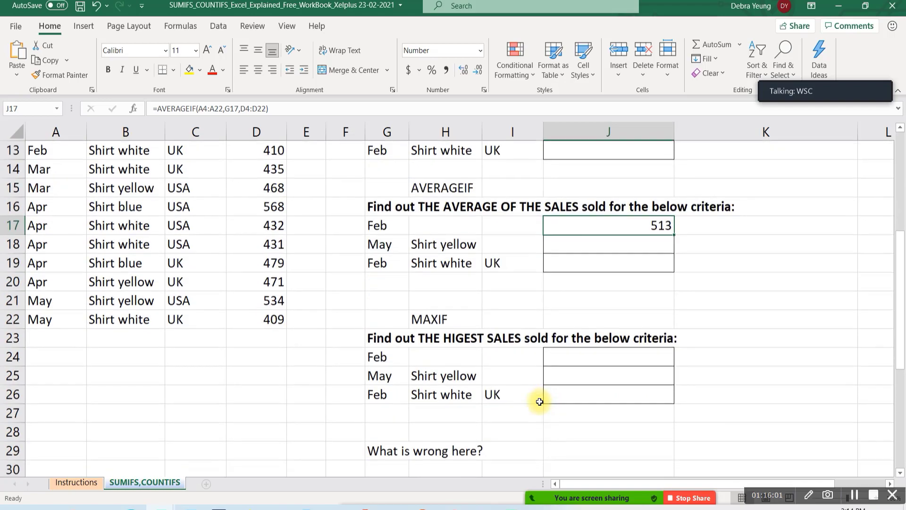
click(575, 355)
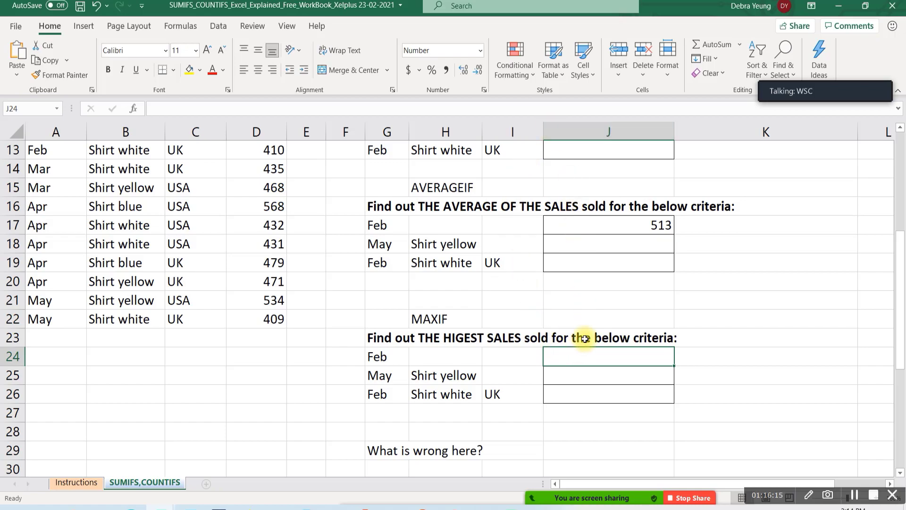
click(133, 109)
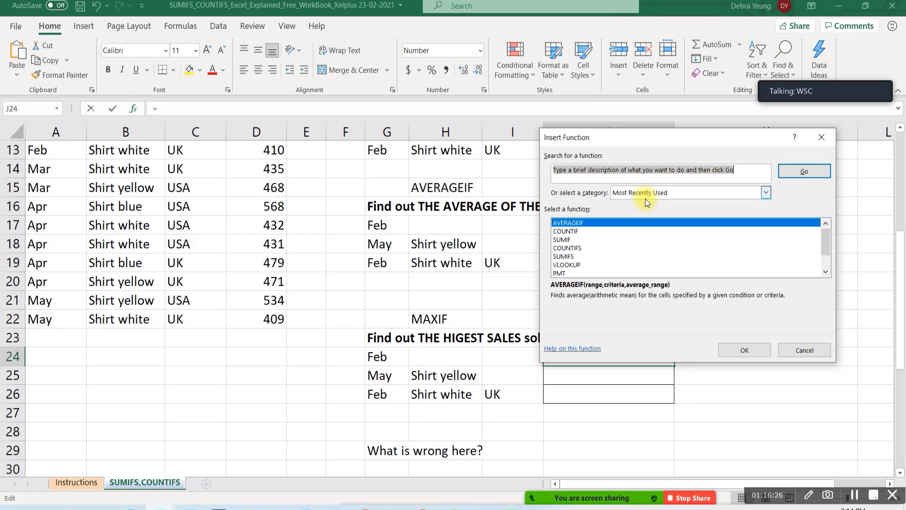
text(maxi)
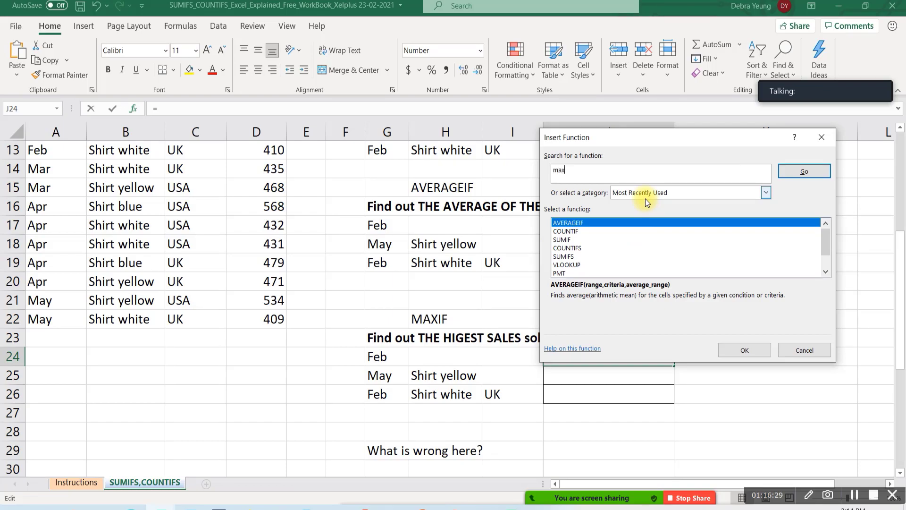
text(f)
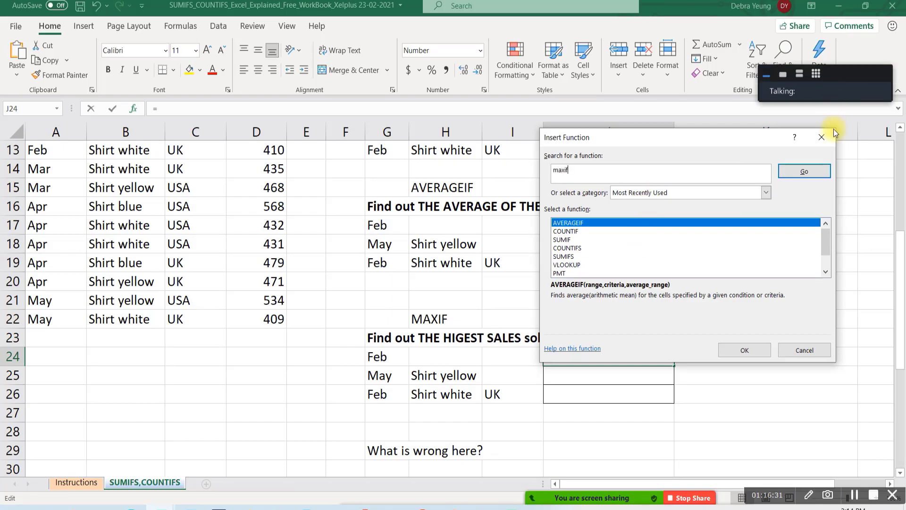
click(808, 171)
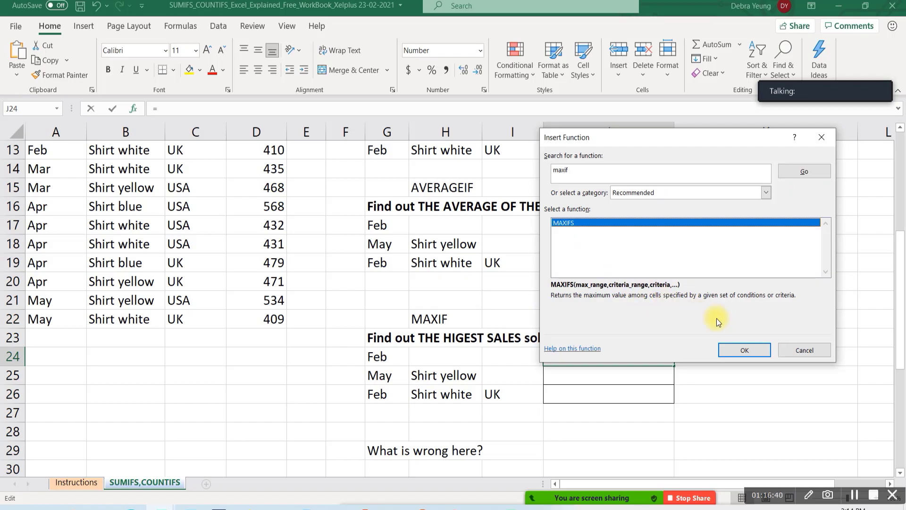
click(794, 345)
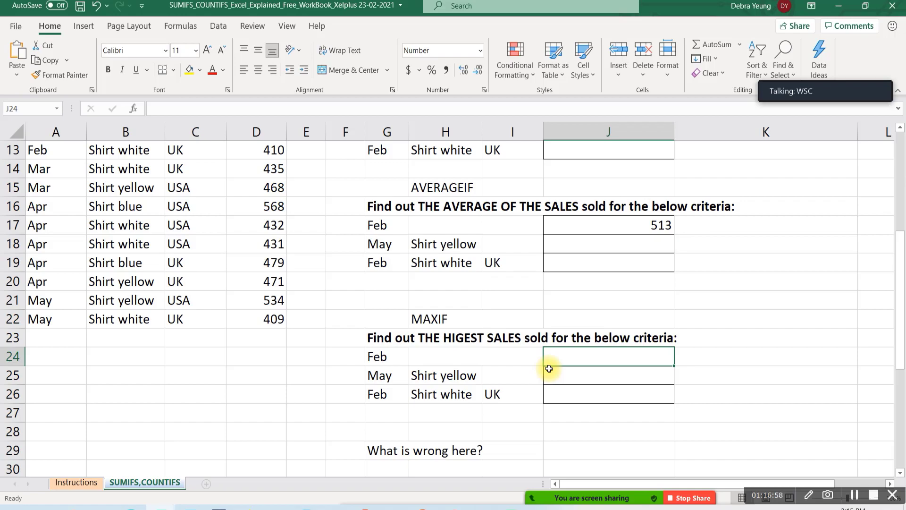
Search the function list for sumifs and insert the SUMIFS function in cell J6
scroll(558, 307, up, 4)
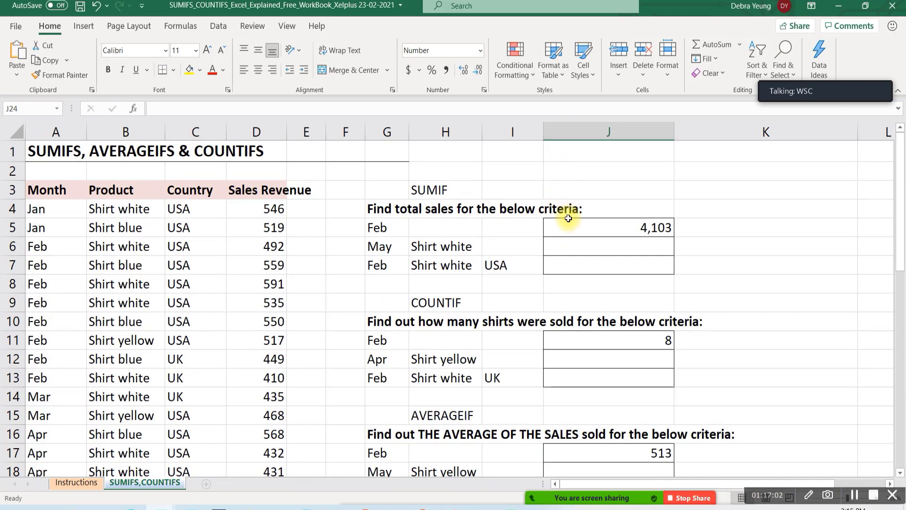
click(571, 245)
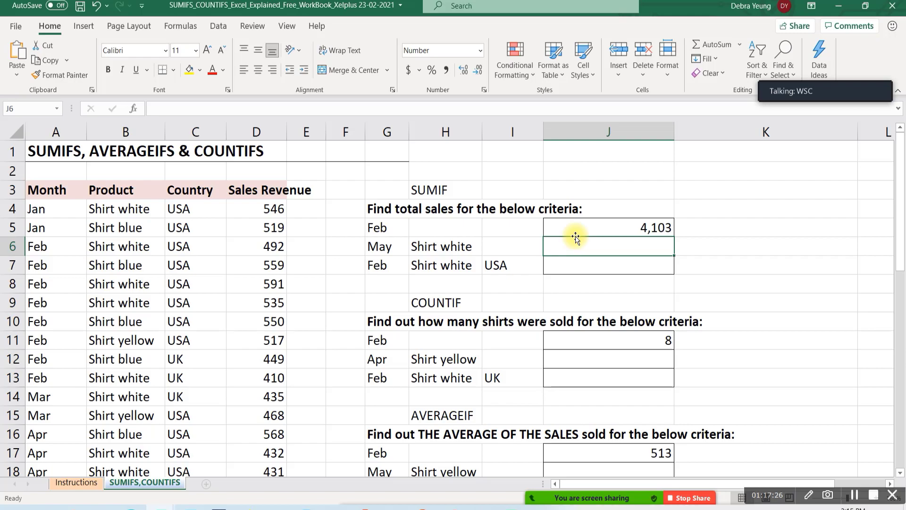
scroll(123, 271, down, 4)
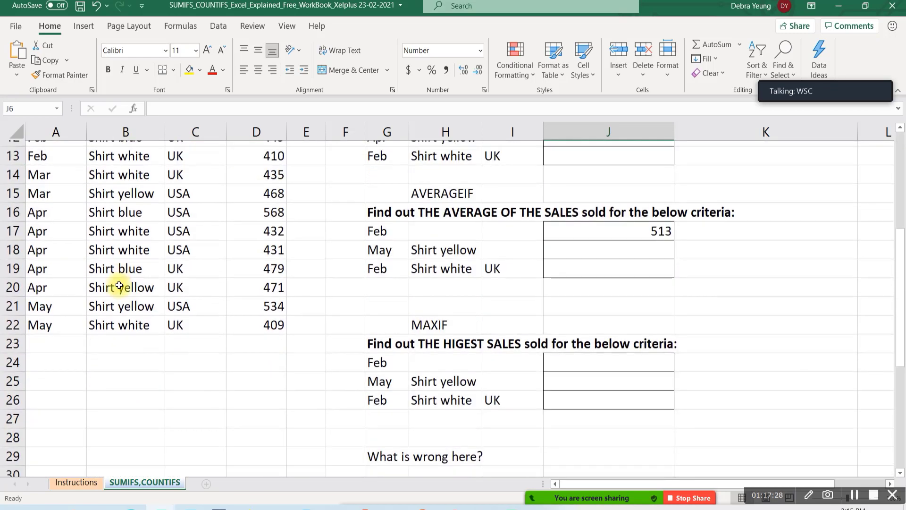
scroll(345, 272, up, 1)
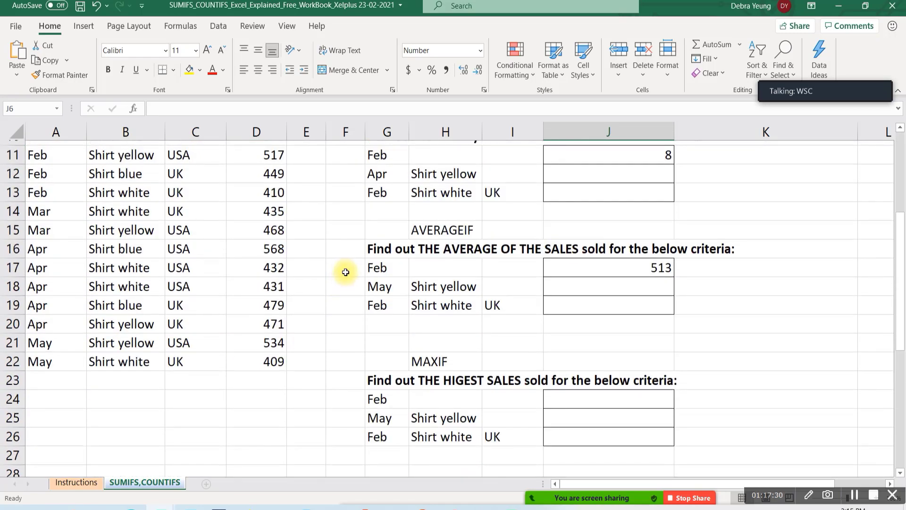
scroll(346, 272, up, 3)
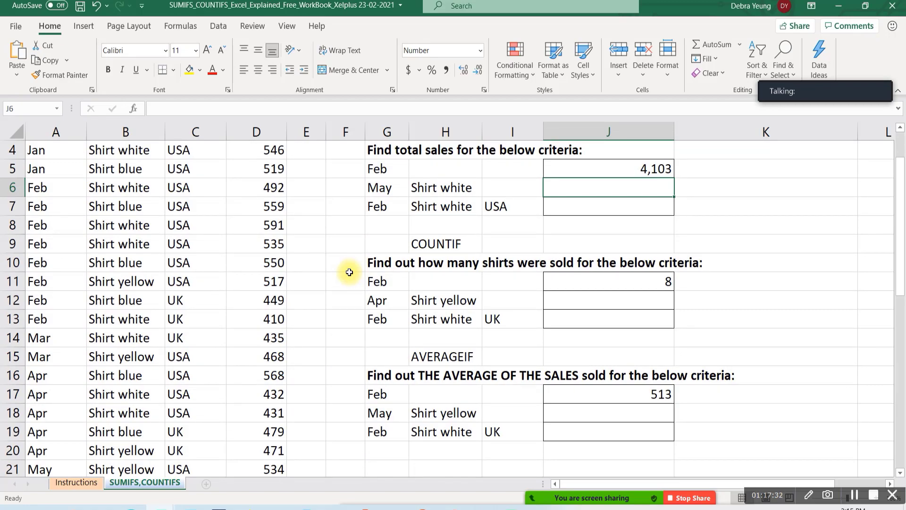
scroll(581, 208, up, 1)
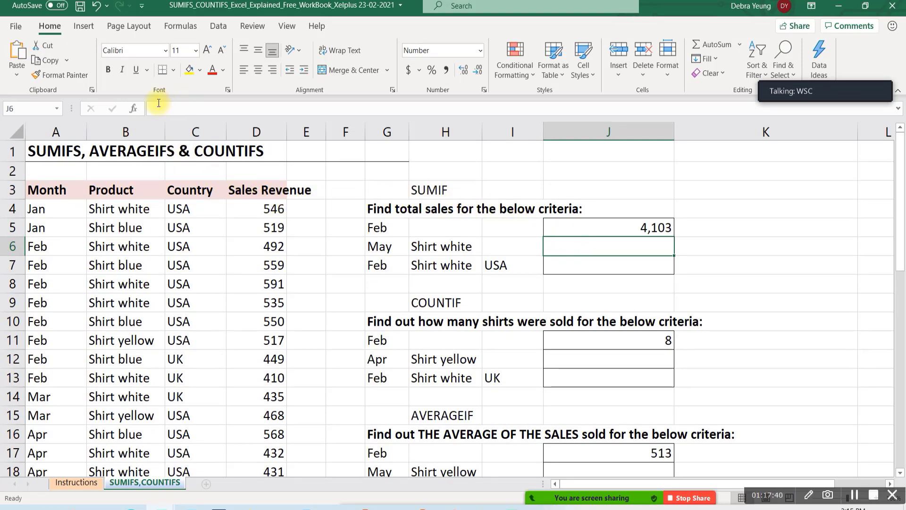
click(134, 108)
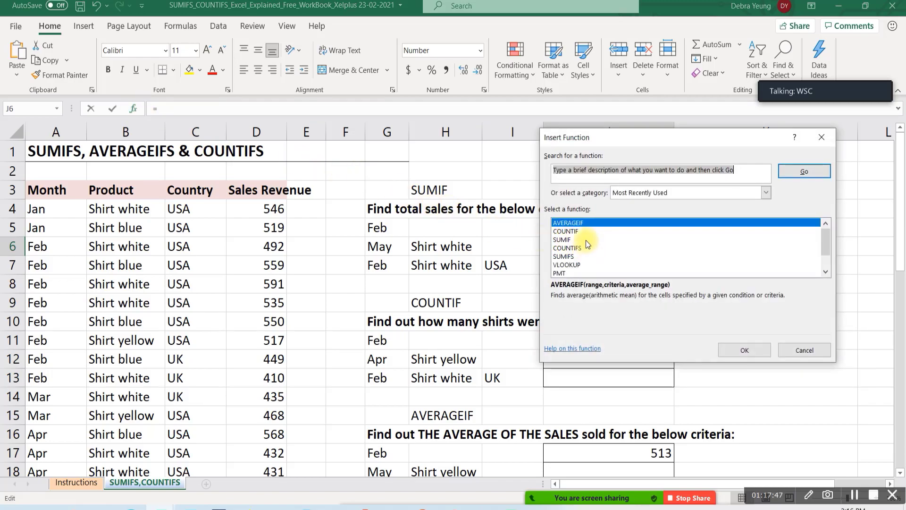
text(su)
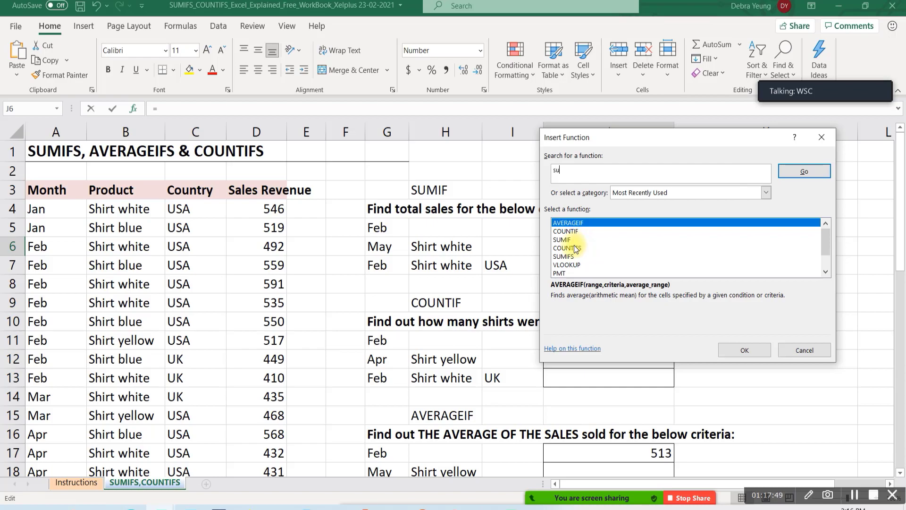
text(mifs)
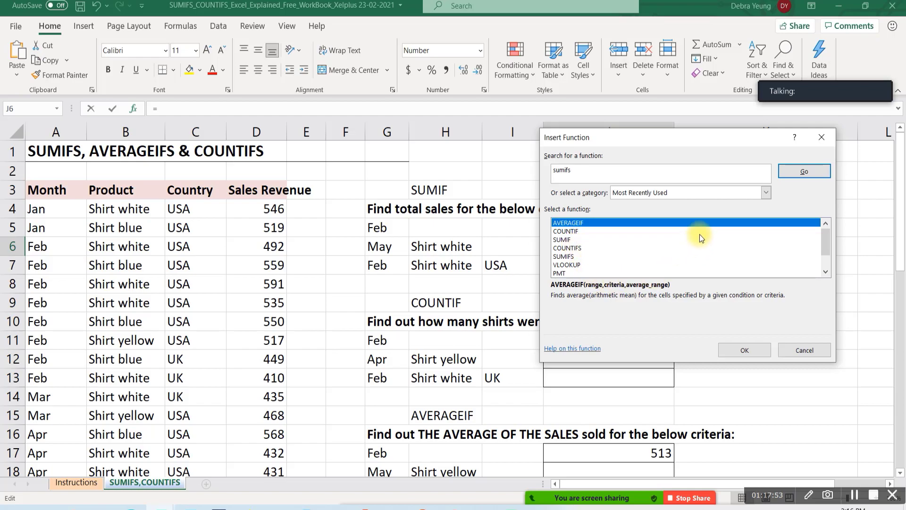
click(791, 172)
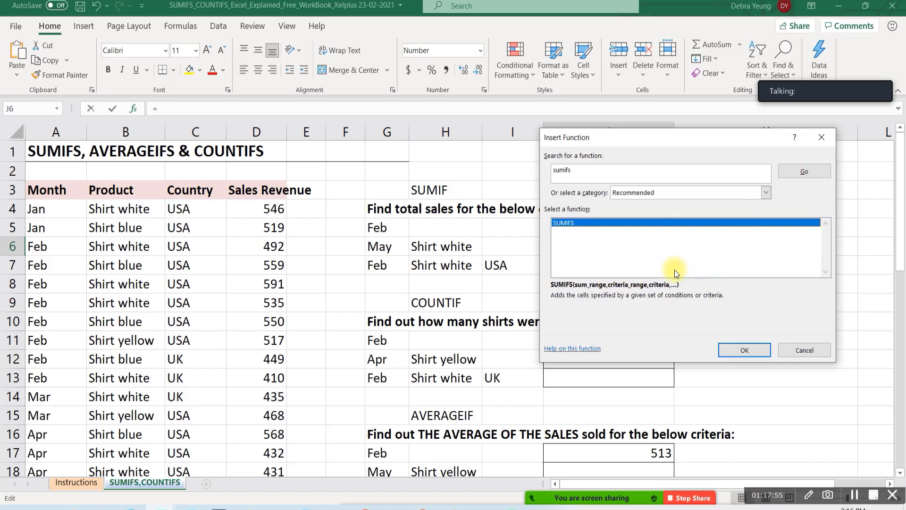
click(727, 349)
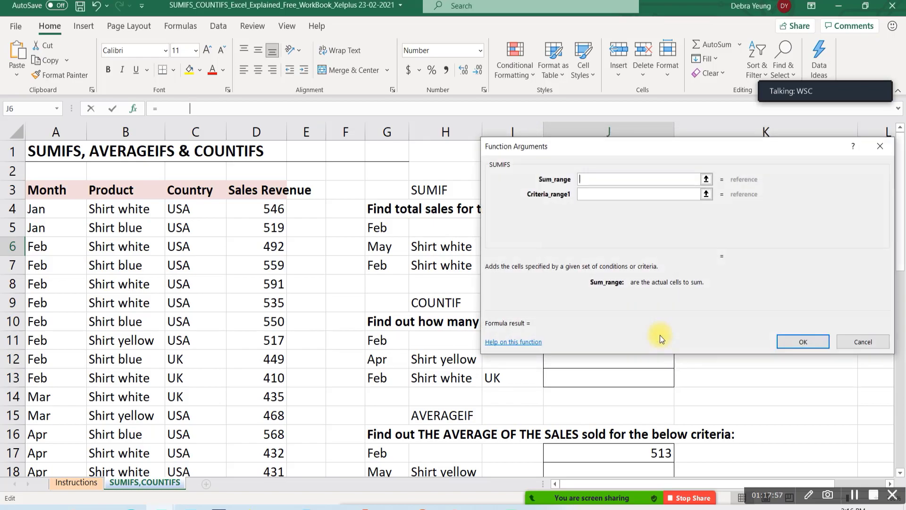
Set the SUMIFS sum range to the sales revenue cells D4:D22 and the first criteria range to the month cells A4:A22
drag(530, 154, 530, 260)
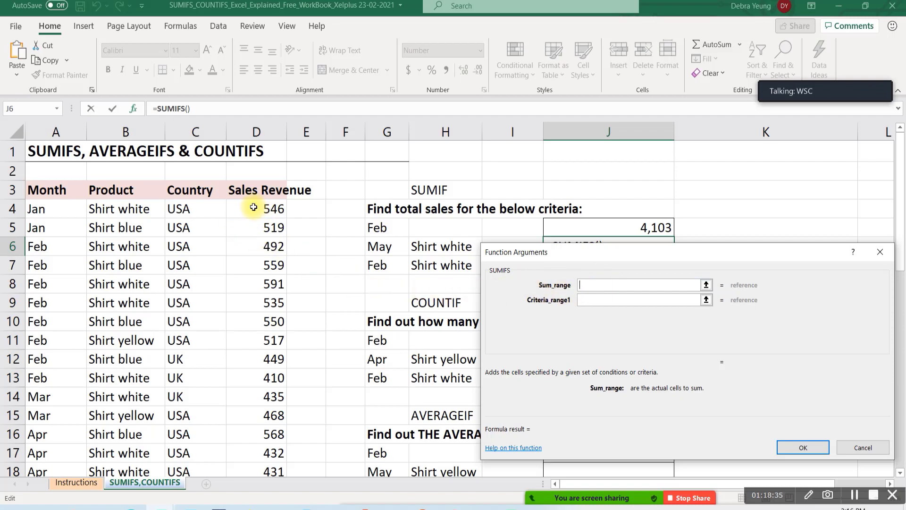
drag(253, 207, 297, 440)
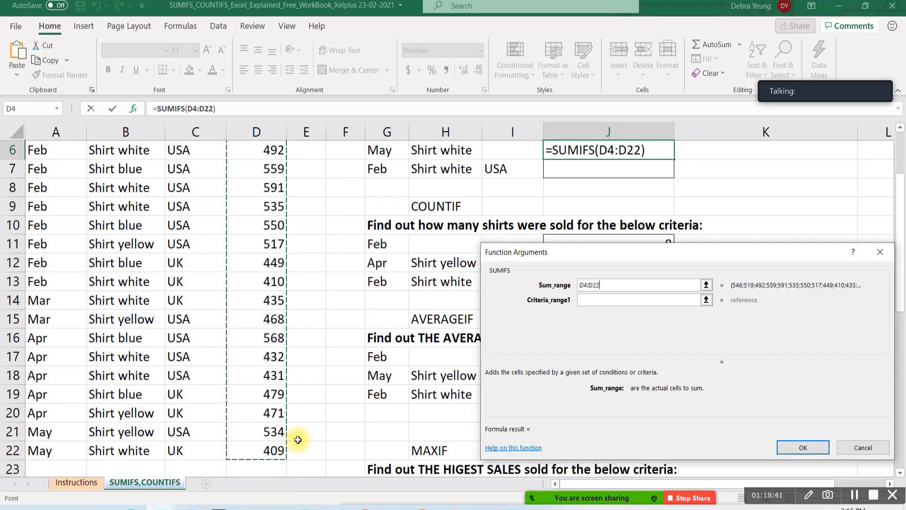
click(592, 296)
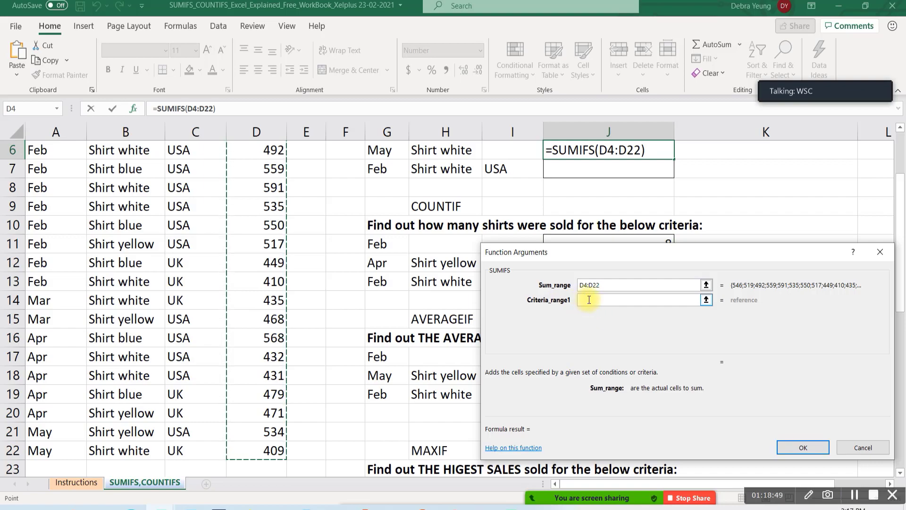
click(589, 301)
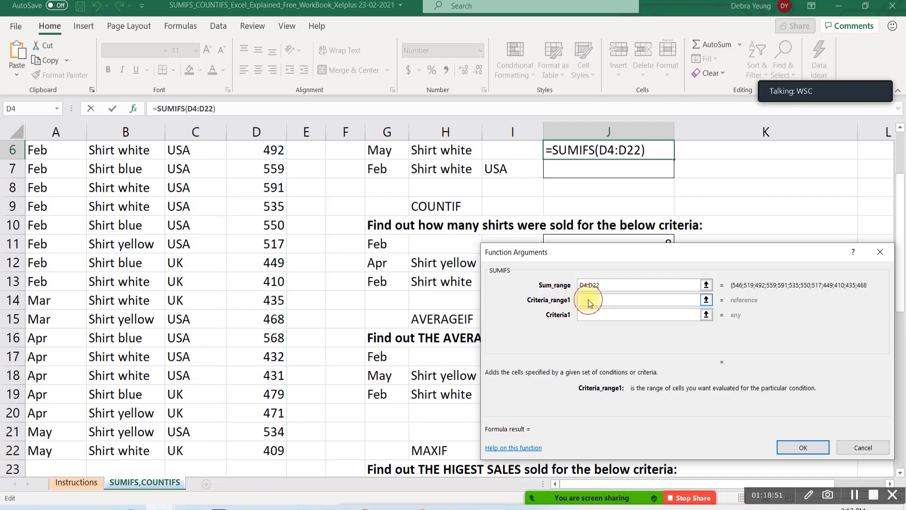
click(589, 314)
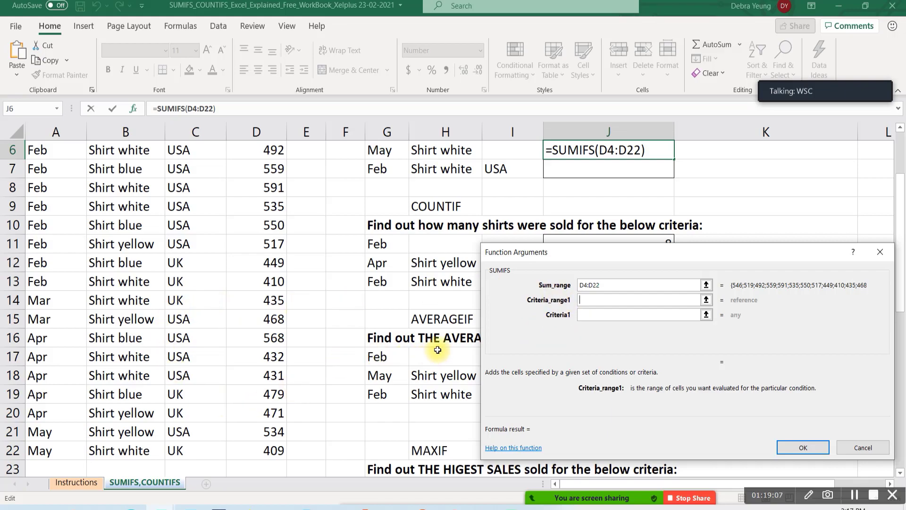
scroll(436, 338, up, 1)
scroll(437, 338, up, 1)
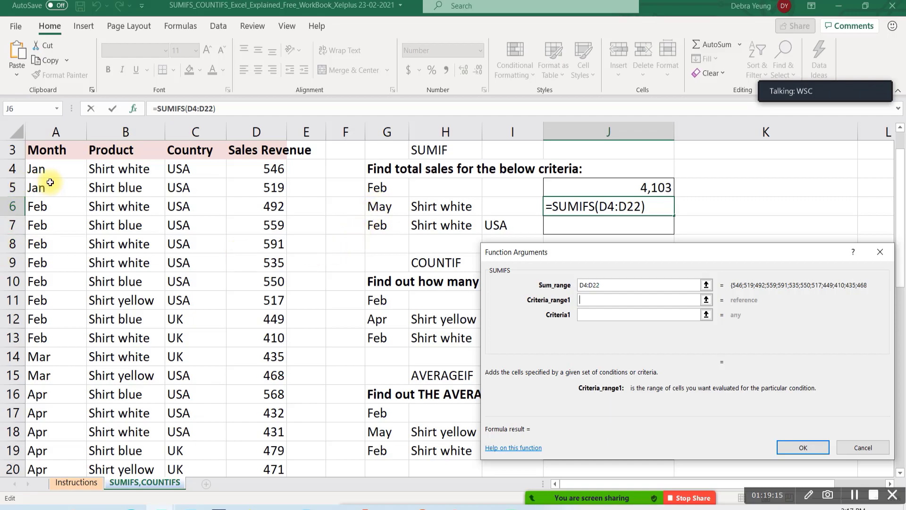
click(42, 170)
drag(44, 189, 44, 435)
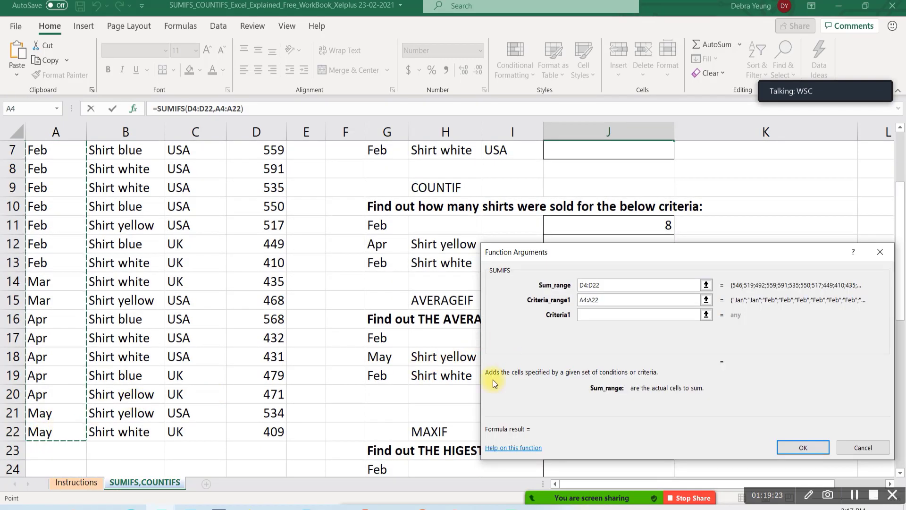
Set the first SUMIFS criteria to the May cell G6
click(607, 314)
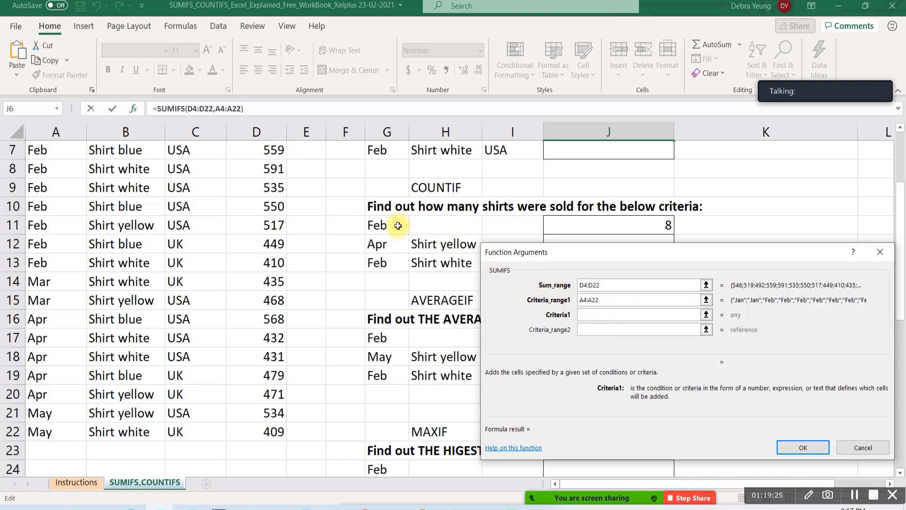
scroll(392, 203, up, 1)
click(388, 192)
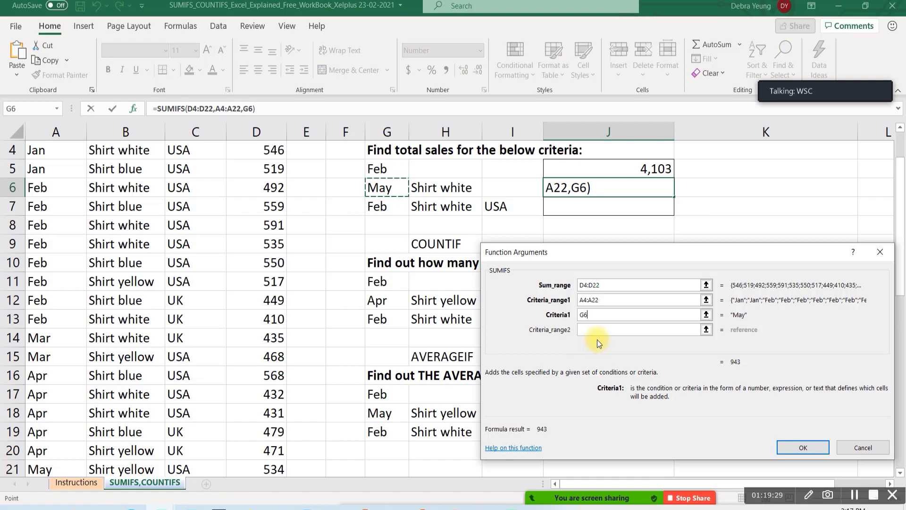
Examine the additional criteria range and criteria arguments that SUMIFS offers
click(587, 319)
click(589, 330)
click(588, 329)
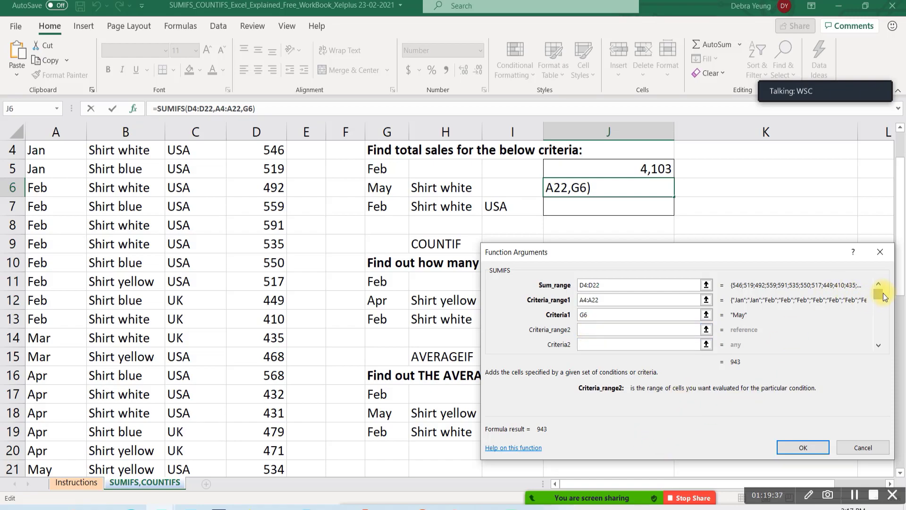
mouse_move(884, 327)
mouse_down()
mouse_move(882, 343)
mouse_move(883, 328)
mouse_up()
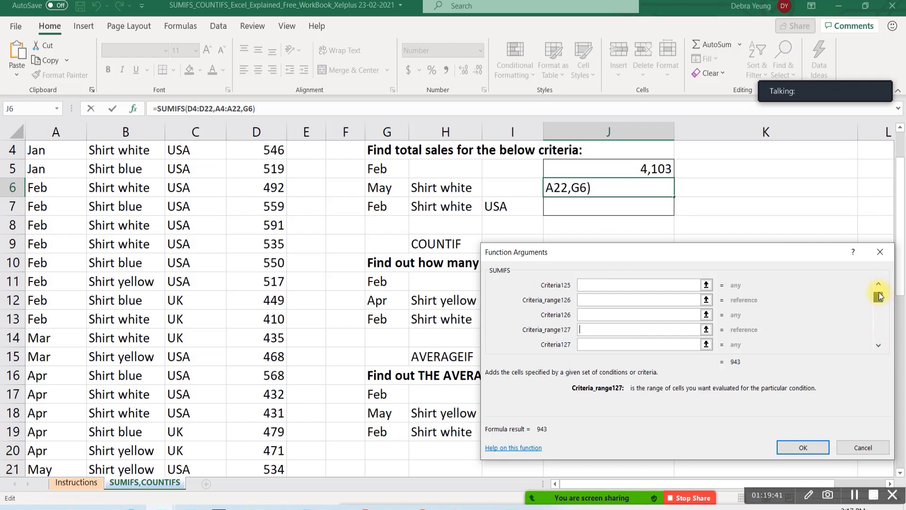
drag(880, 293, 879, 291)
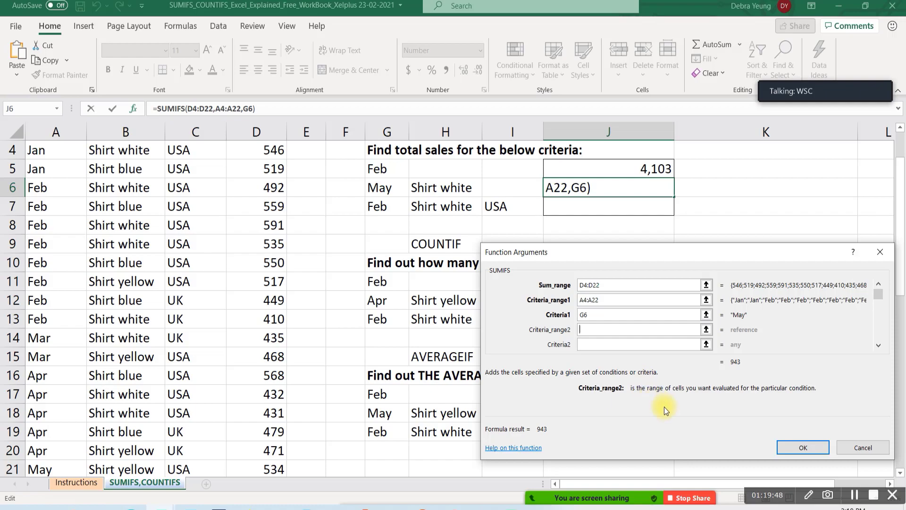
Open the Zoom meeting's chat window over the worksheet
mouse_move(680, 506)
click(883, 489)
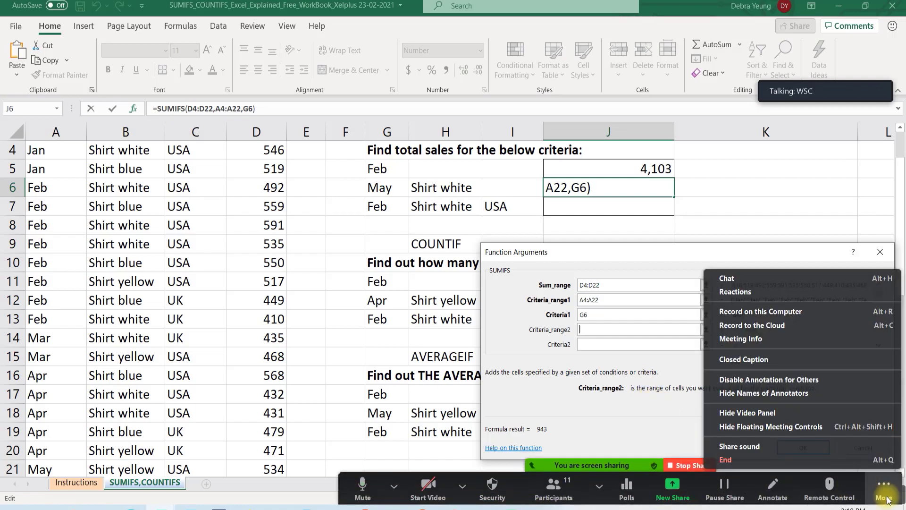
click(801, 279)
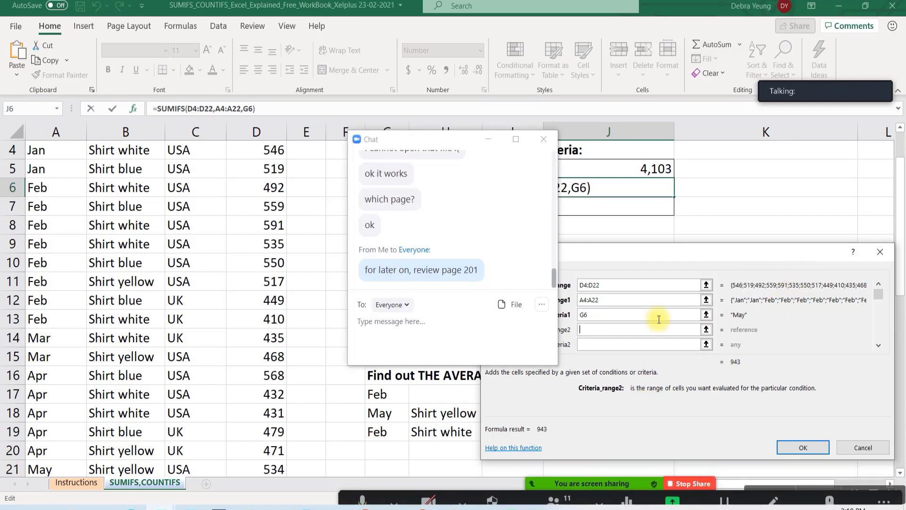
click(492, 457)
text(Mystery )
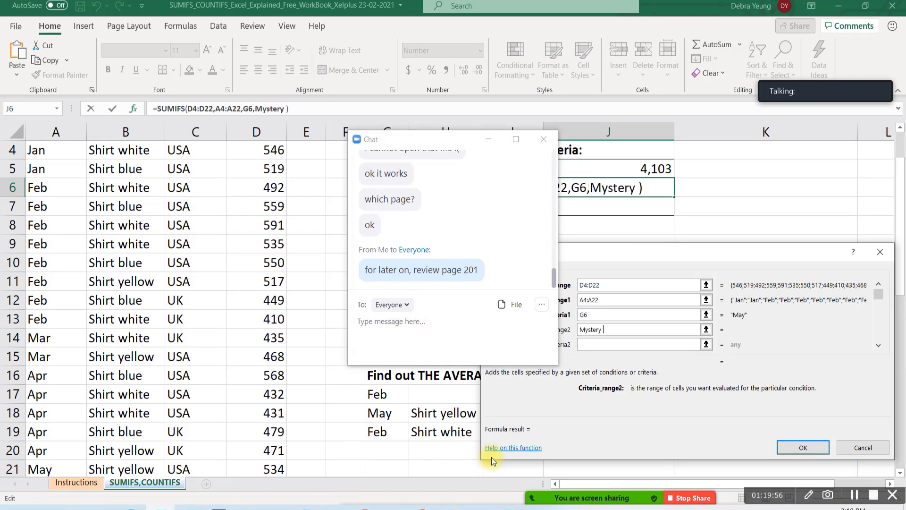
text(Questi)
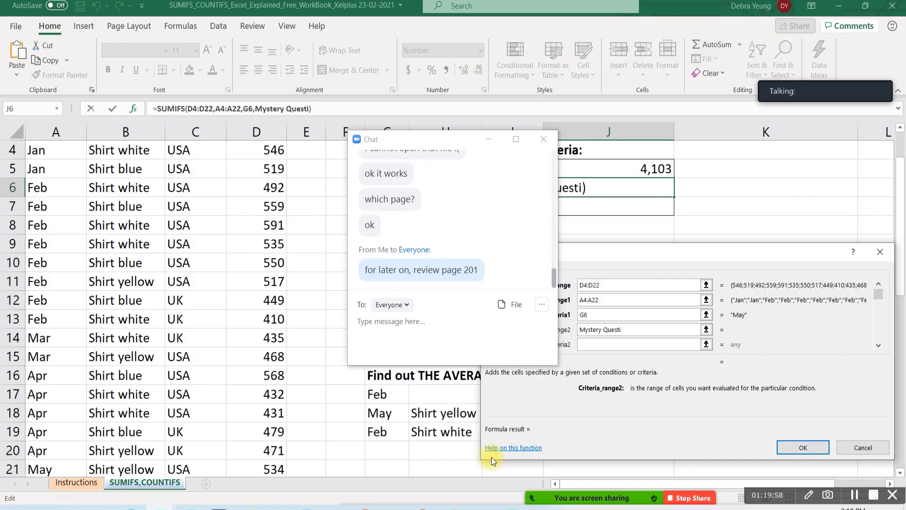
text(on, wha)
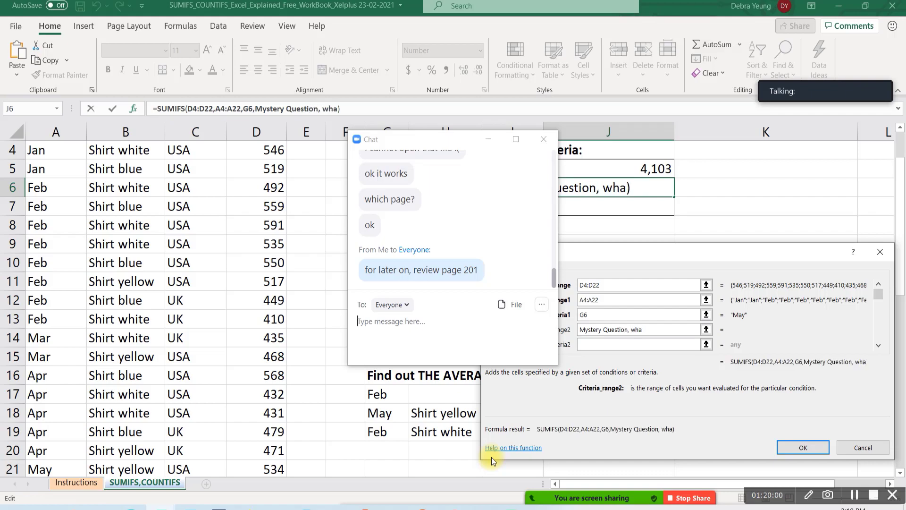
text(t is the ma)
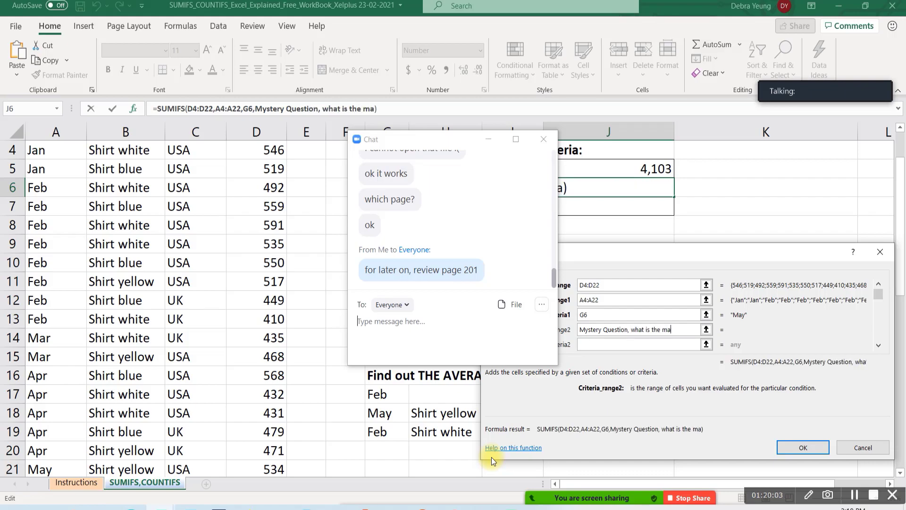
text(ximum)
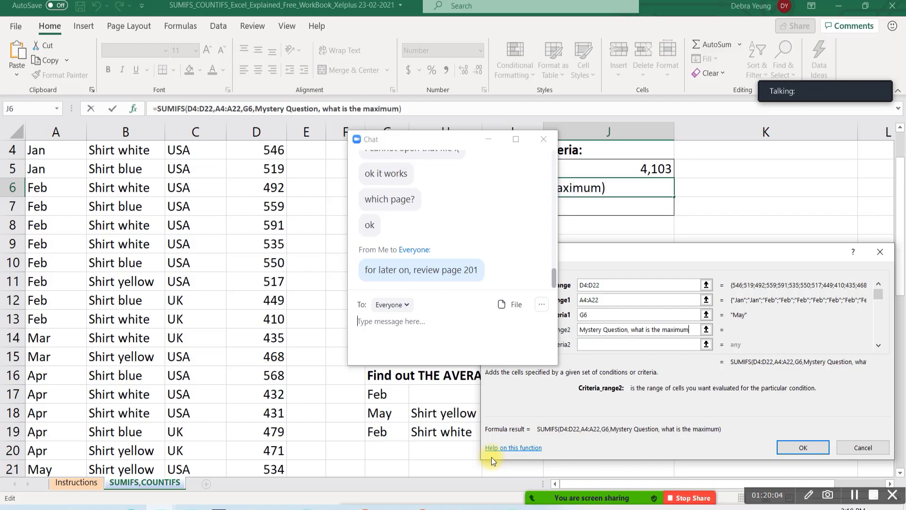
text( number)
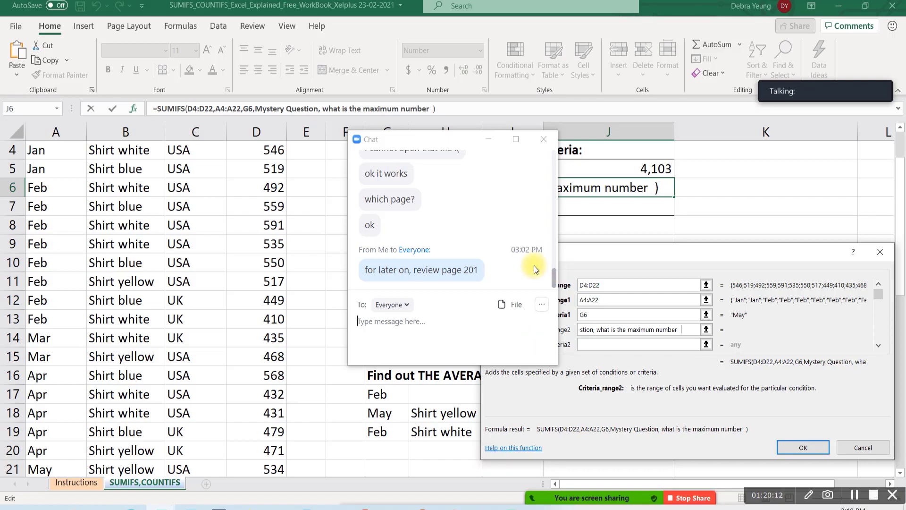
Send everyone the chat message "What is the maximum of criteria/range in a summary function. SUMIFS, COUNTIFS, MAXIFS"
click(428, 319)
text(W)
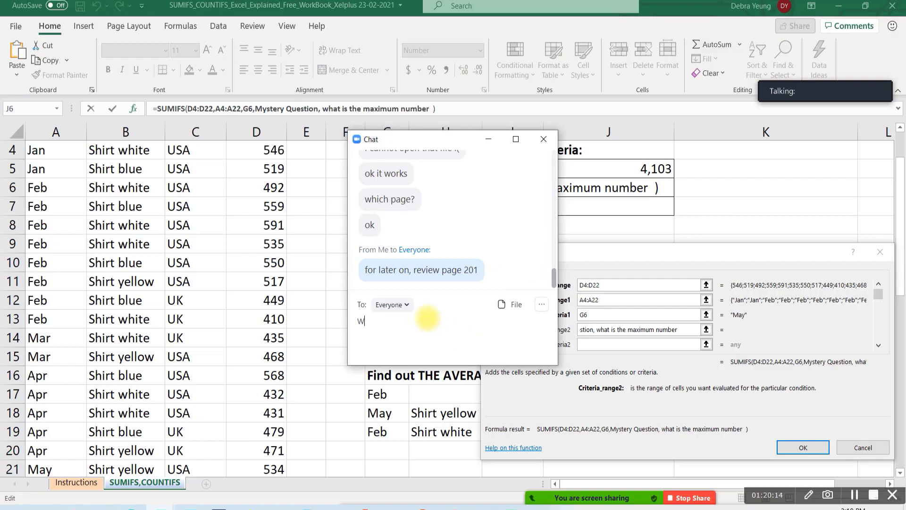
text(hat is the maximum of criteria/)
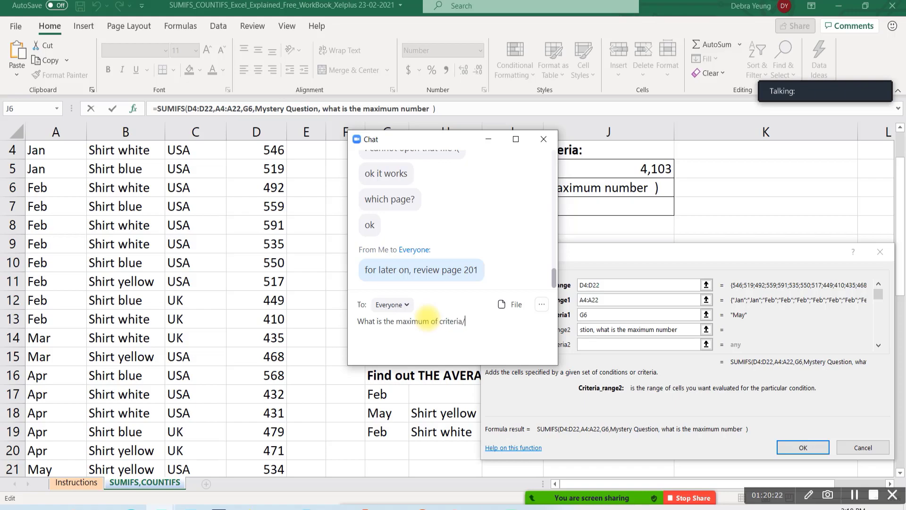
text(range in a summary function. )
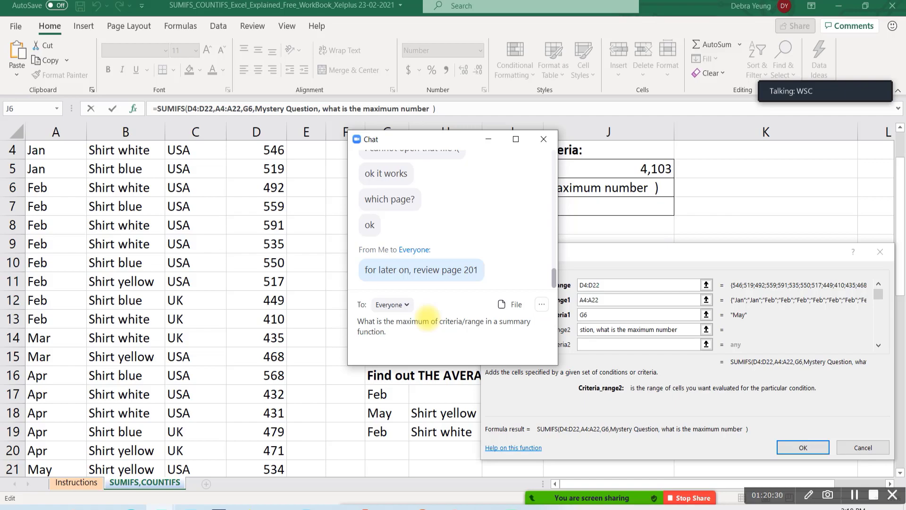
text(SUMIFS, COUNTID)
key(BackSpace)
text(FS, MAXIFS)
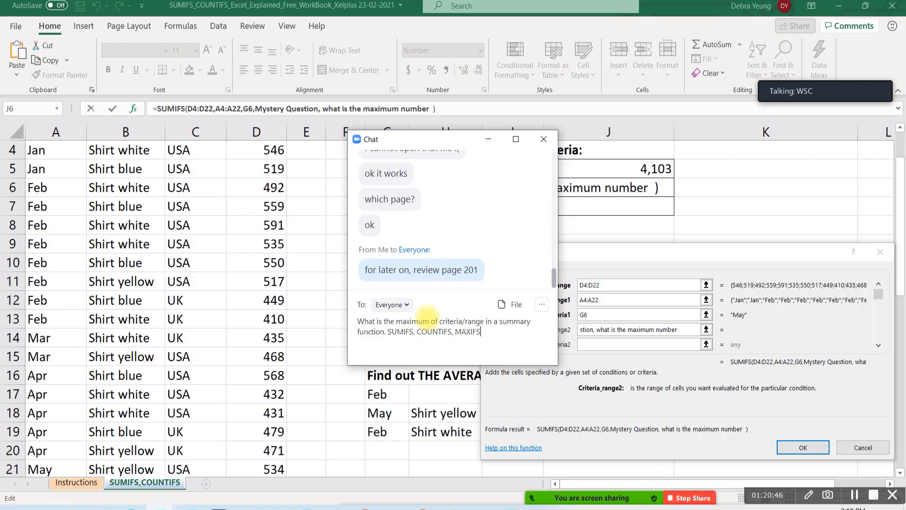
key(Return)
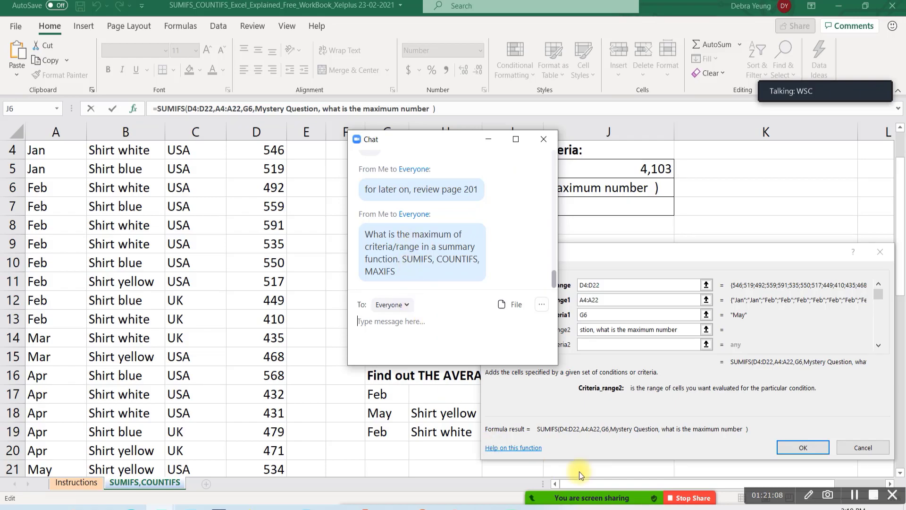
Clear the stray question text from the second SUMIFS criteria range and minimize the chat window
click(641, 329)
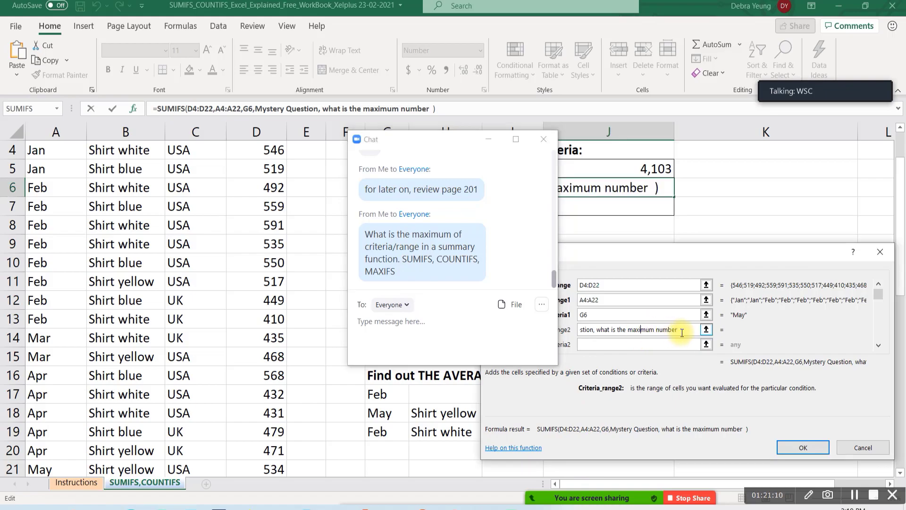
drag(685, 330, 583, 323)
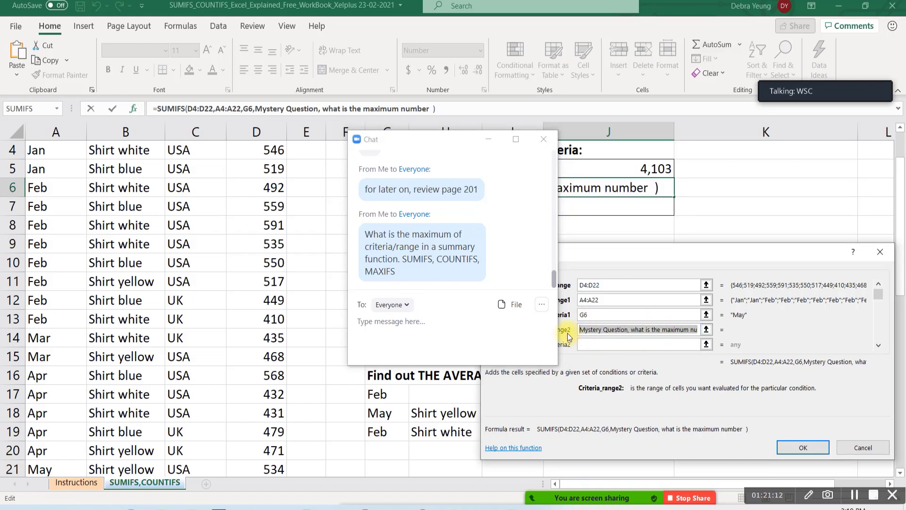
key(BackSpace)
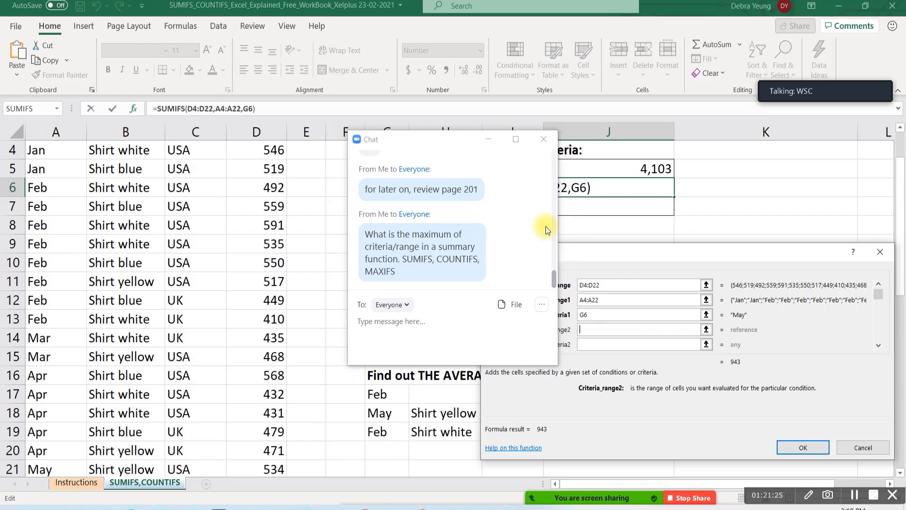
click(484, 139)
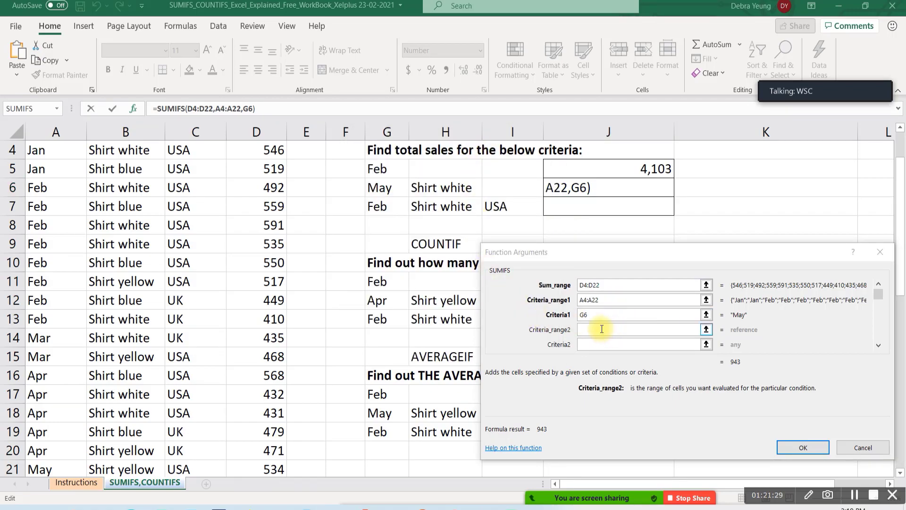
Set the second SUMIFS criteria range to the product cells B4:B22
click(590, 299)
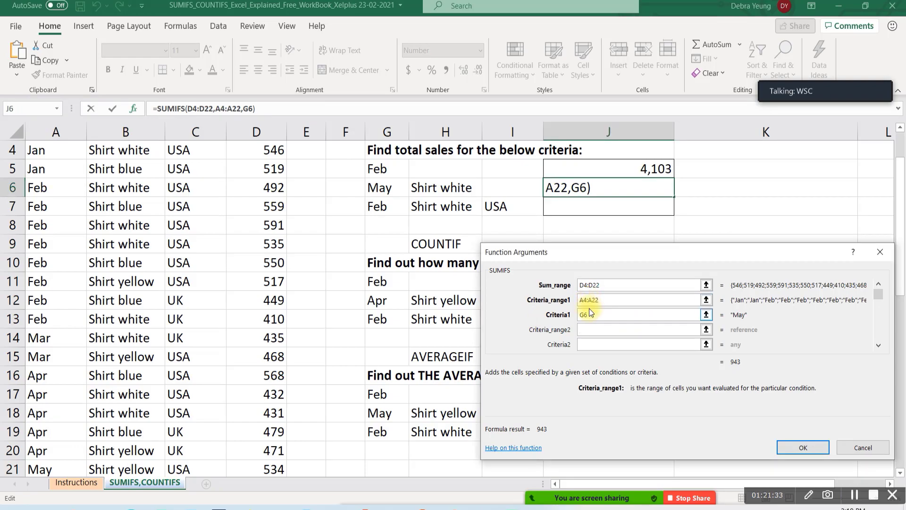
click(591, 316)
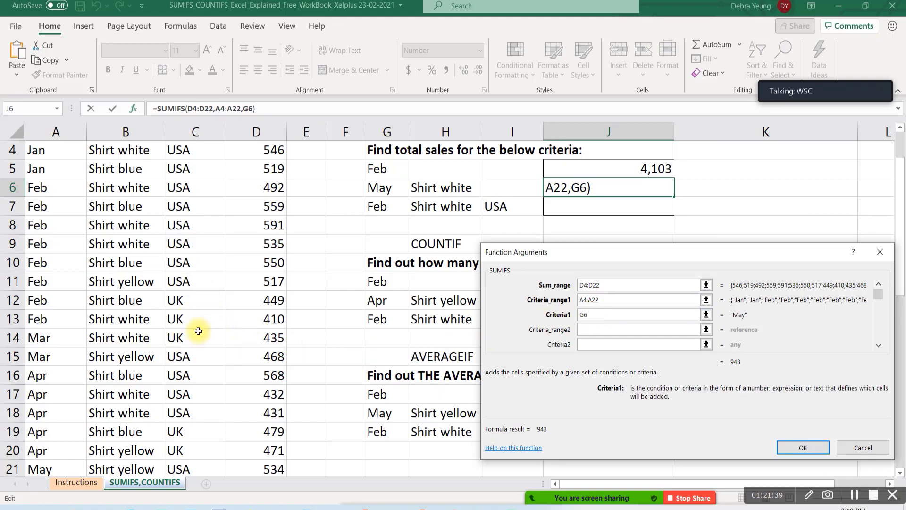
click(588, 330)
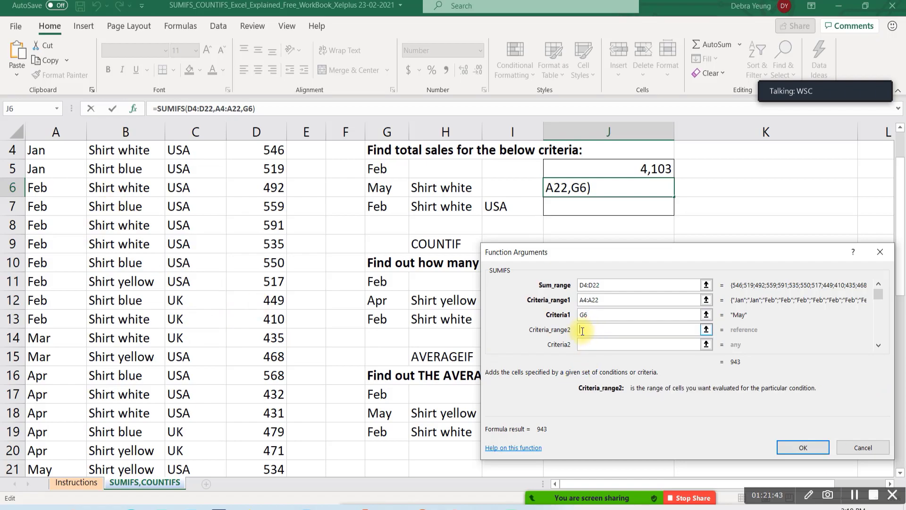
scroll(156, 225, up, 1)
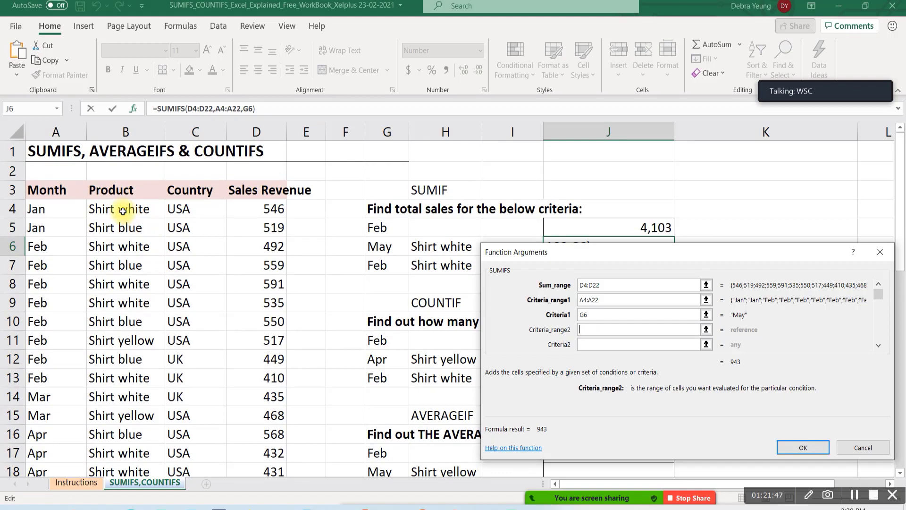
drag(122, 211, 145, 434)
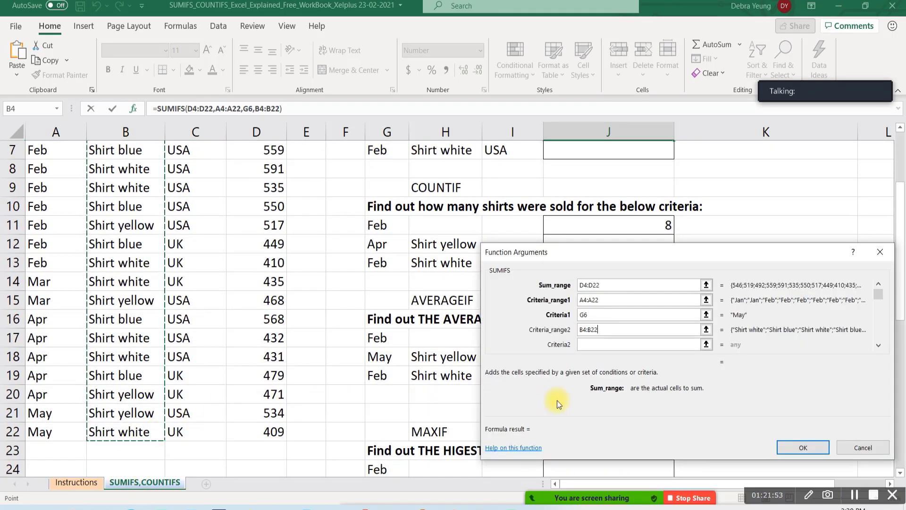
Set the second SUMIFS criteria to the Shirt white cell H6 and confirm the formula in J6
click(589, 345)
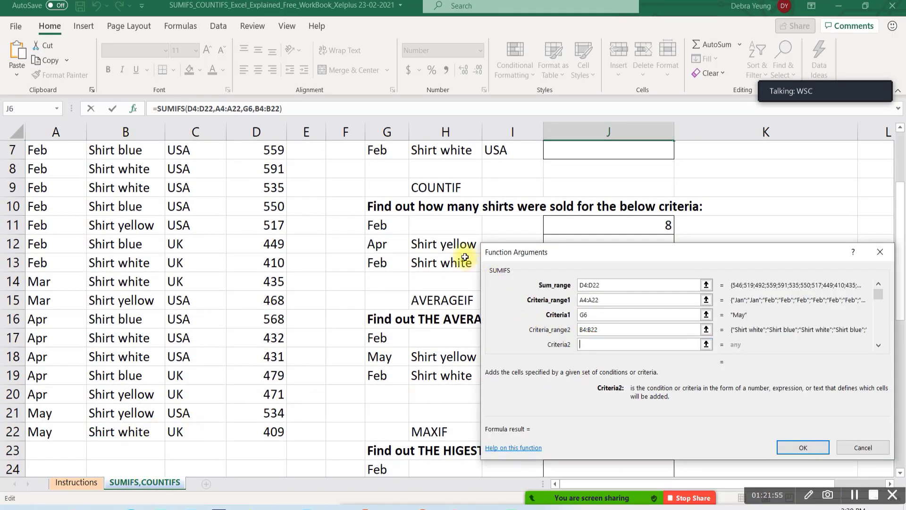
scroll(416, 189, up, 2)
click(420, 246)
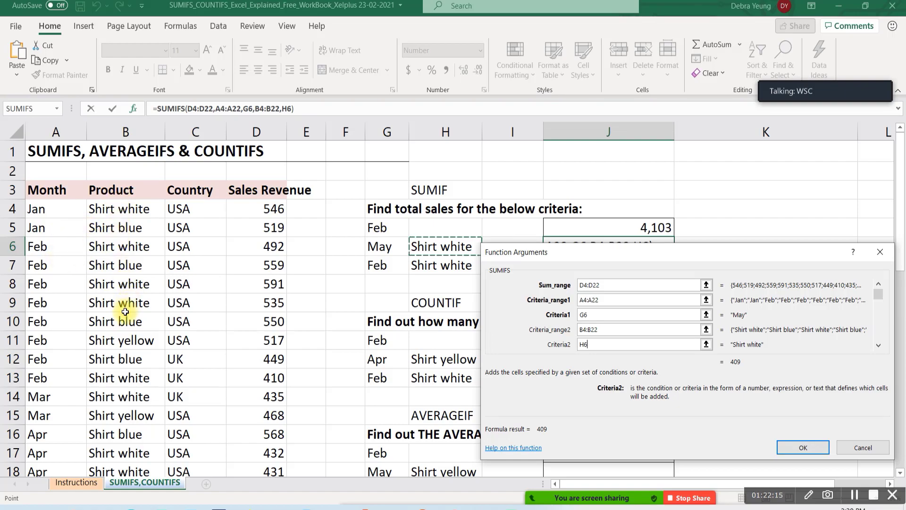
click(796, 451)
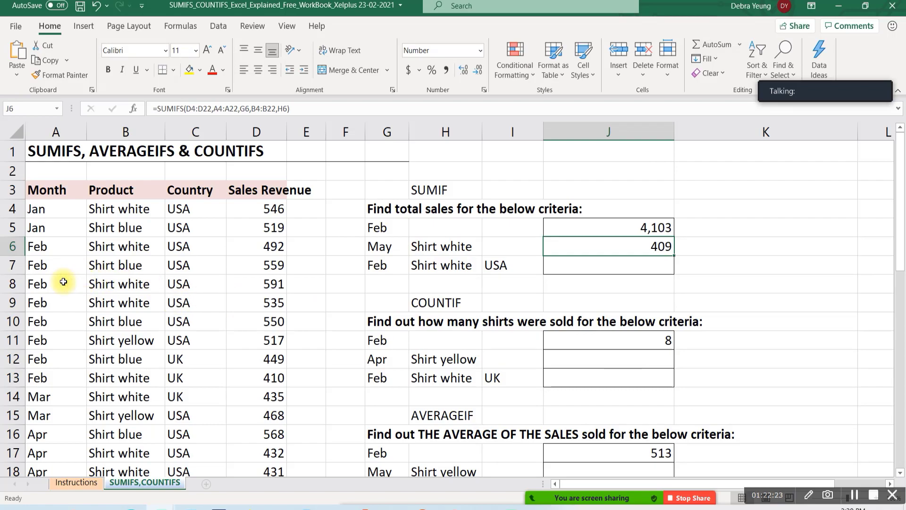
Check the J6 total against the May rows and examine the SUMIFS formula's arguments and referenced ranges
scroll(61, 284, down, 2)
scroll(53, 290, down, 1)
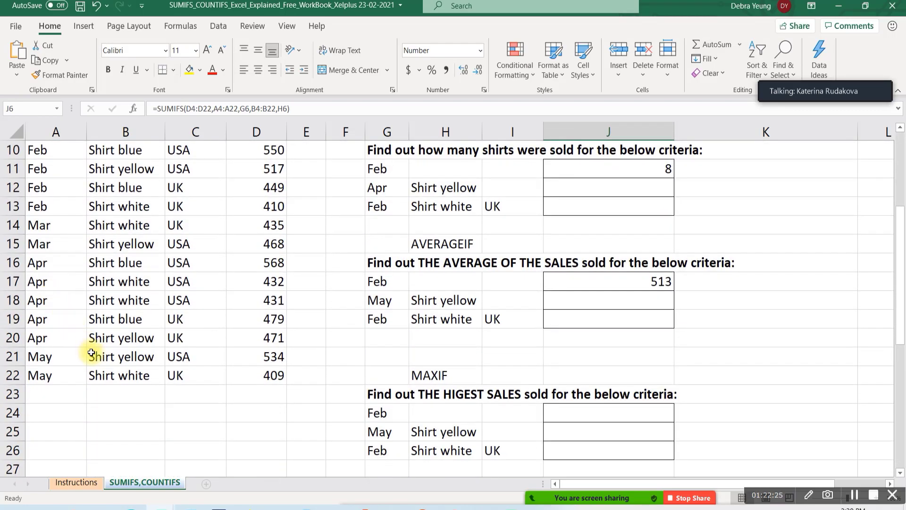
scroll(403, 354, up, 3)
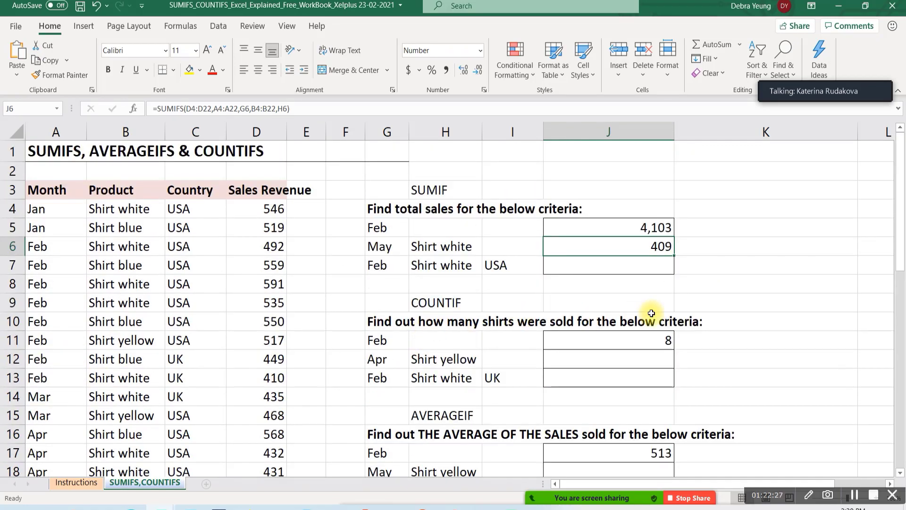
click(200, 105)
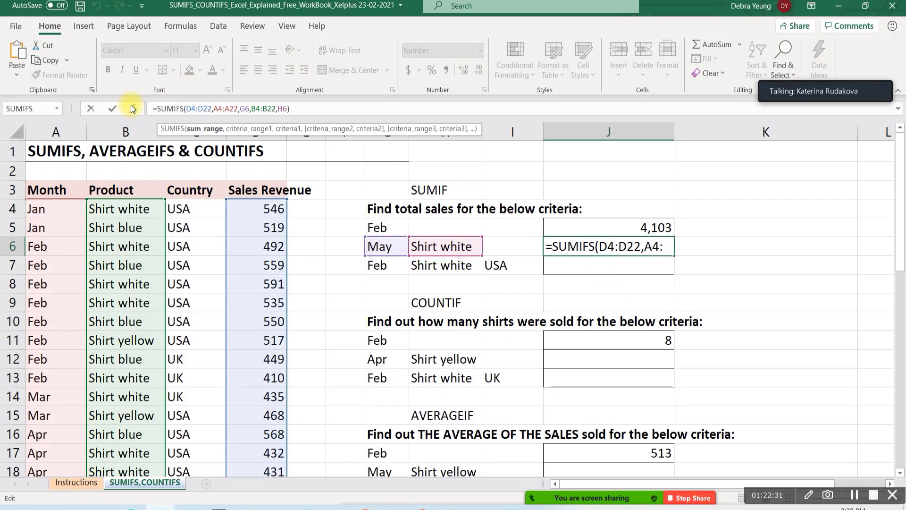
click(133, 110)
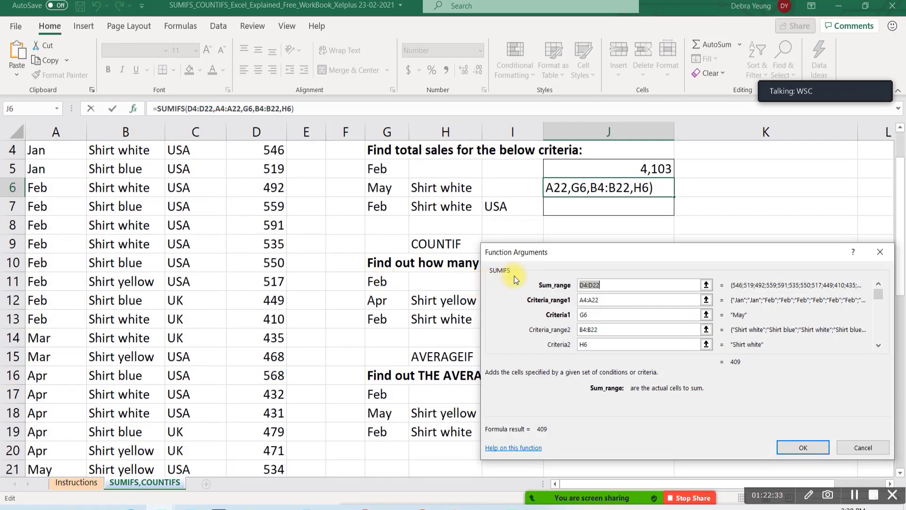
click(859, 446)
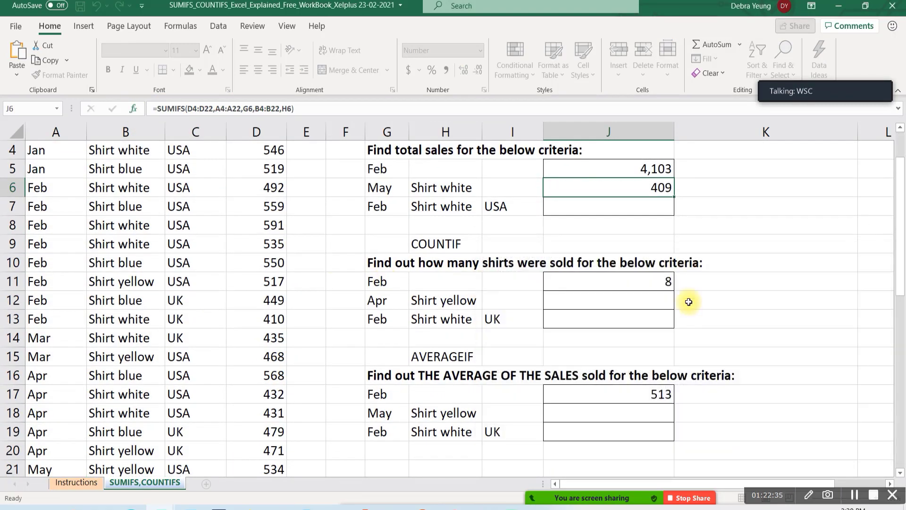
click(609, 184)
click(157, 108)
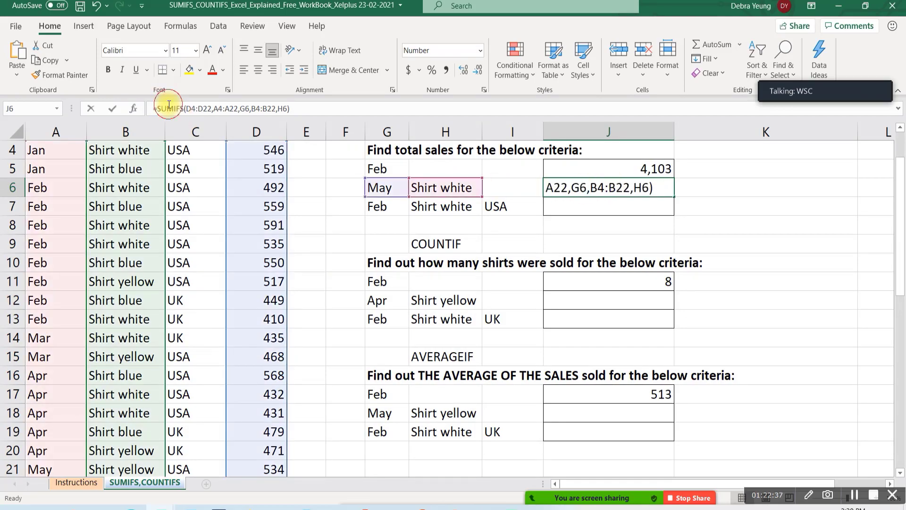
scroll(358, 206, up, 1)
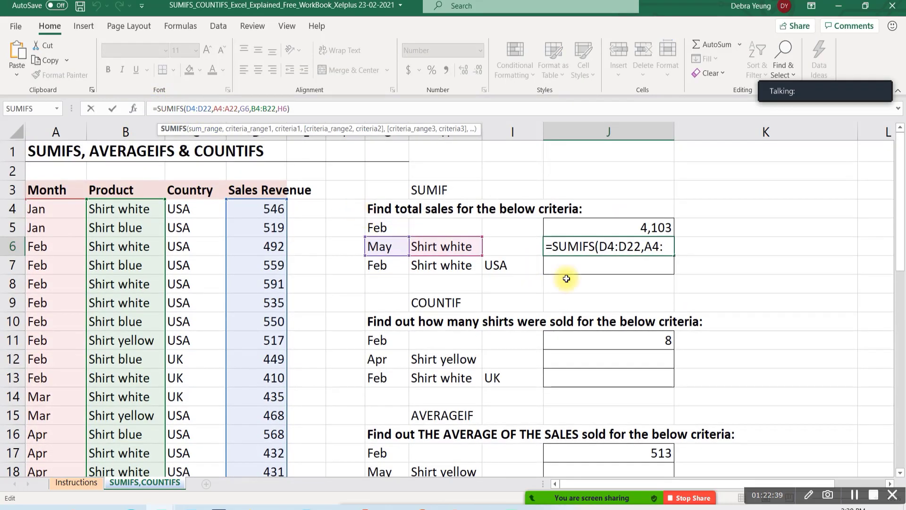
click(590, 249)
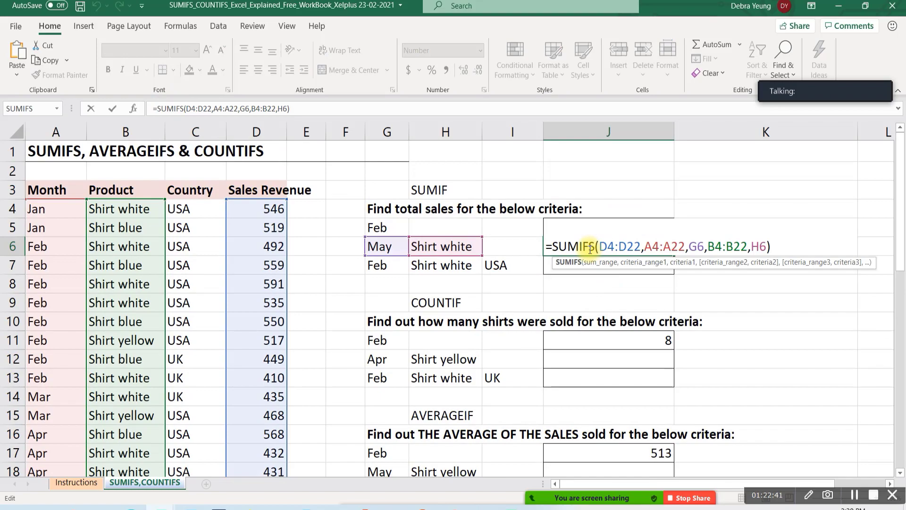
click(576, 249)
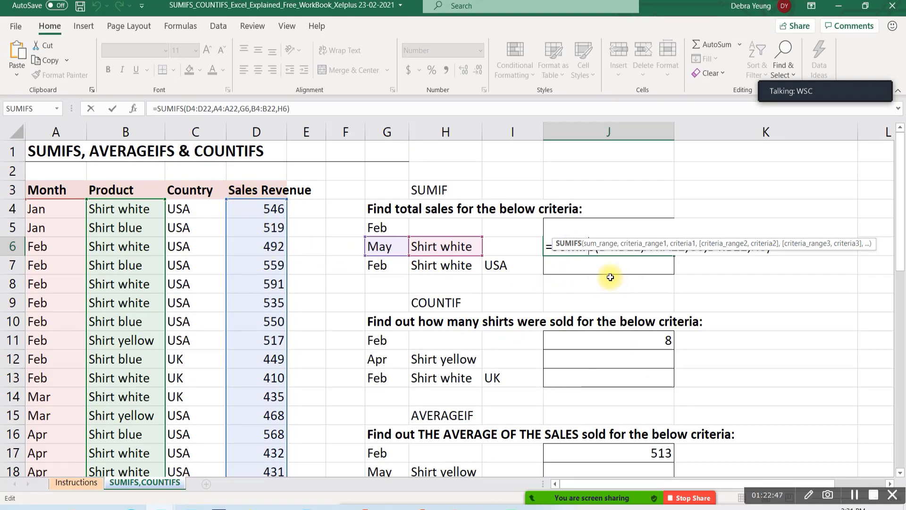
click(315, 114)
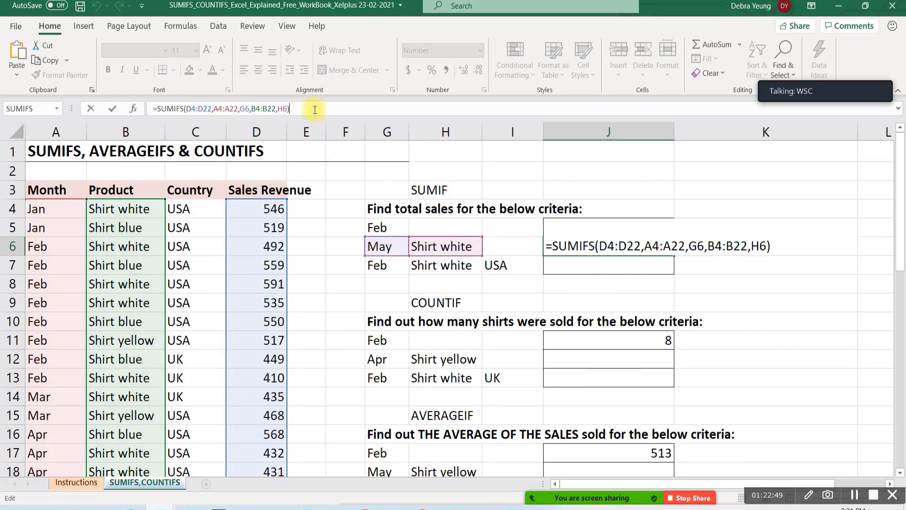
Examine the sum range D4:D22 used by the SUMIFS formula in J6 against the sales data and exit the formula
click(591, 244)
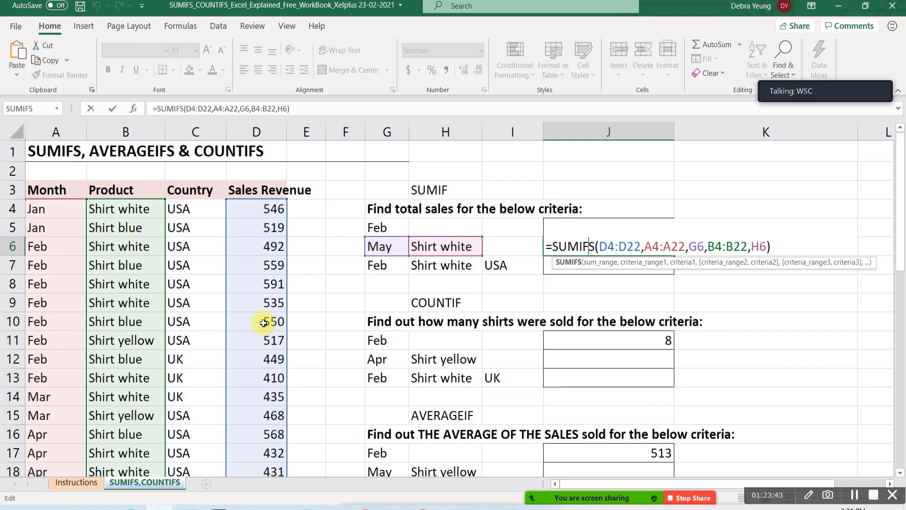
scroll(33, 368, down, 3)
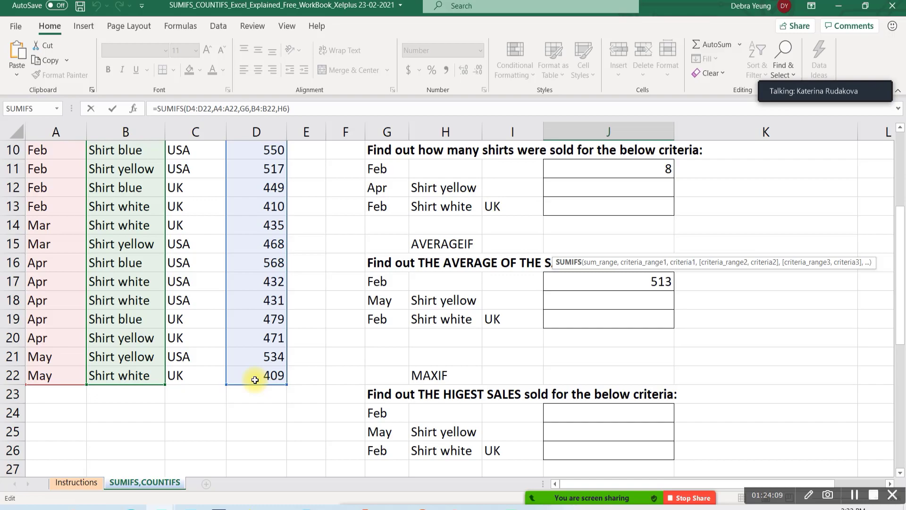
key(Escape)
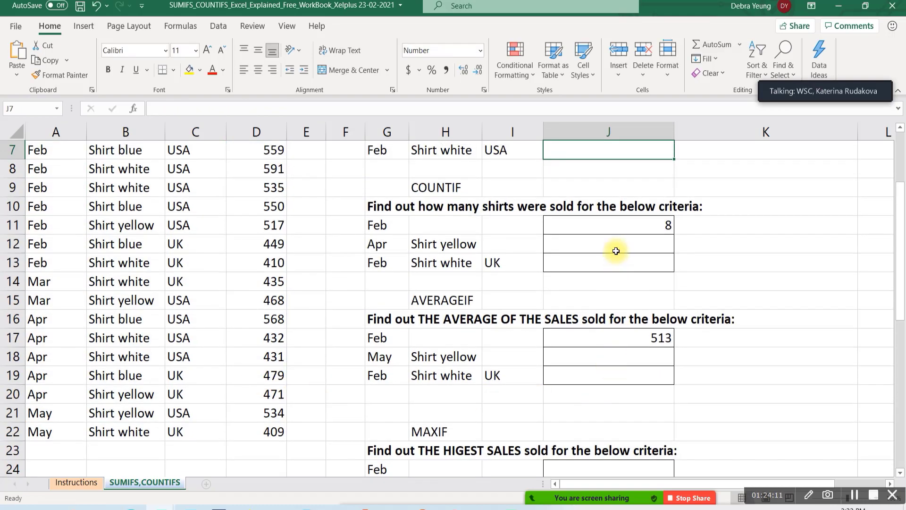
scroll(590, 255, up, 1)
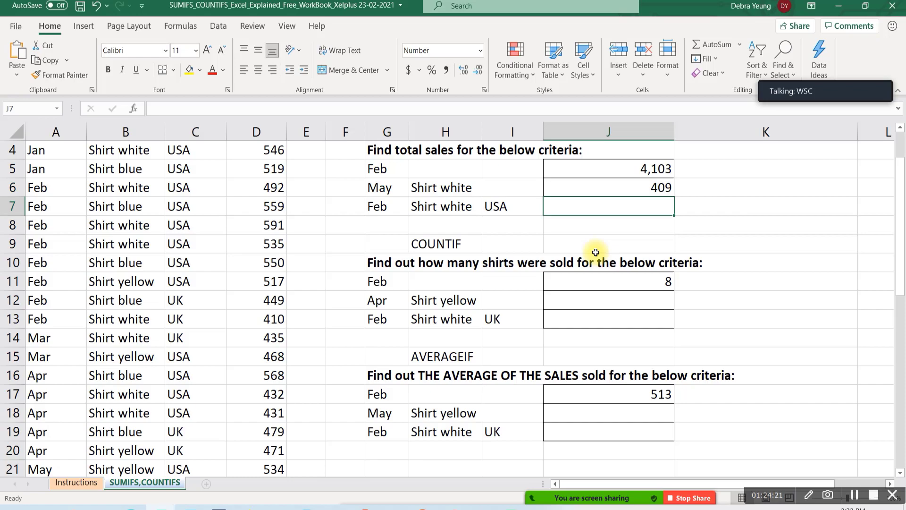
Insert a SUMIFS function in J7 for the Feb, Shirt white, USA total
click(563, 201)
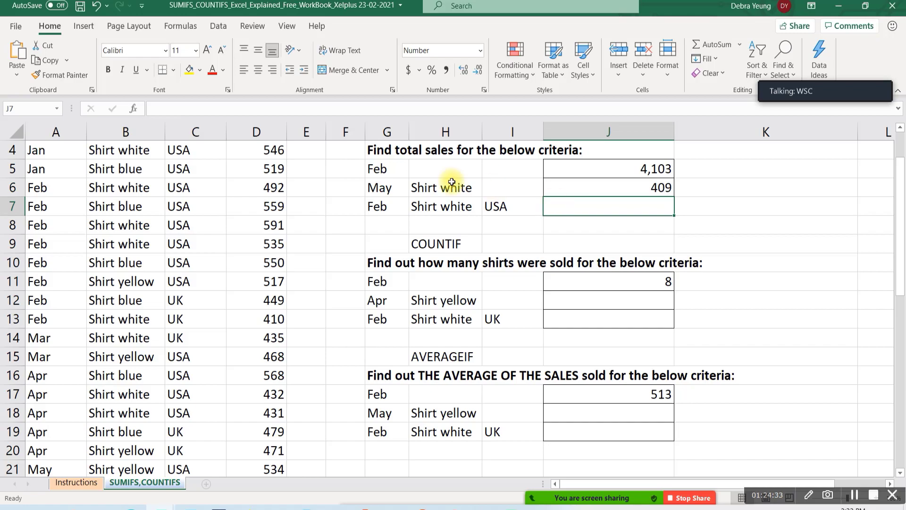
click(131, 108)
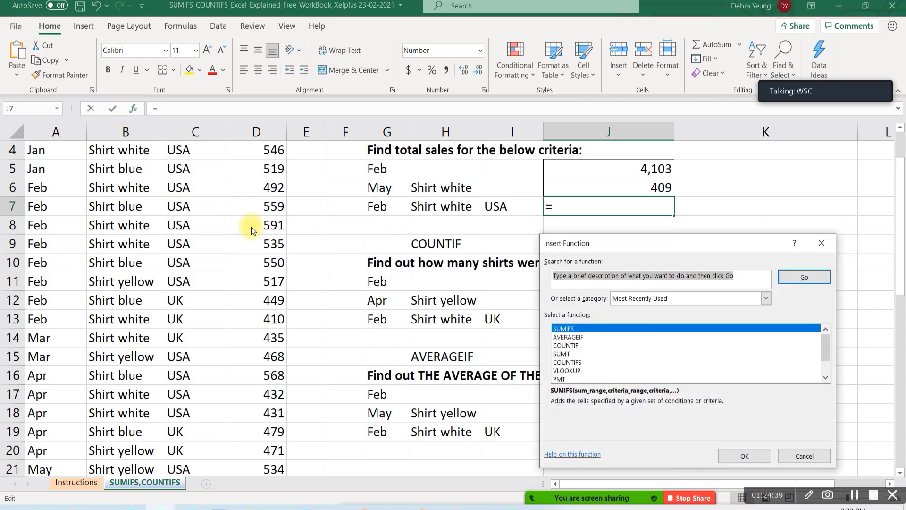
drag(588, 246, 106, 106)
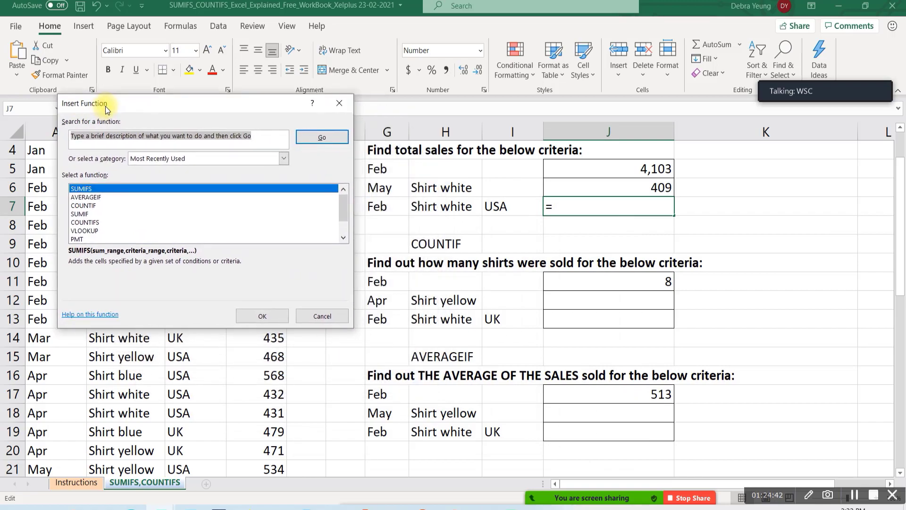
click(82, 190)
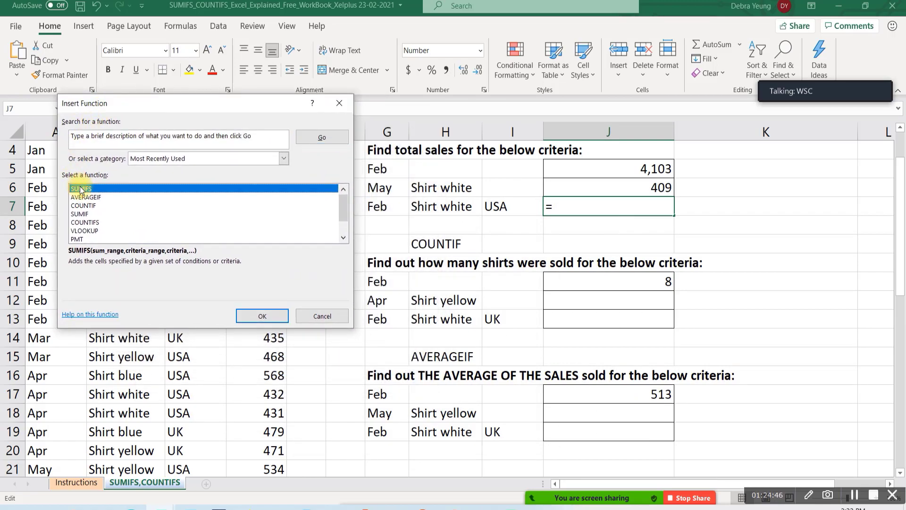
click(256, 320)
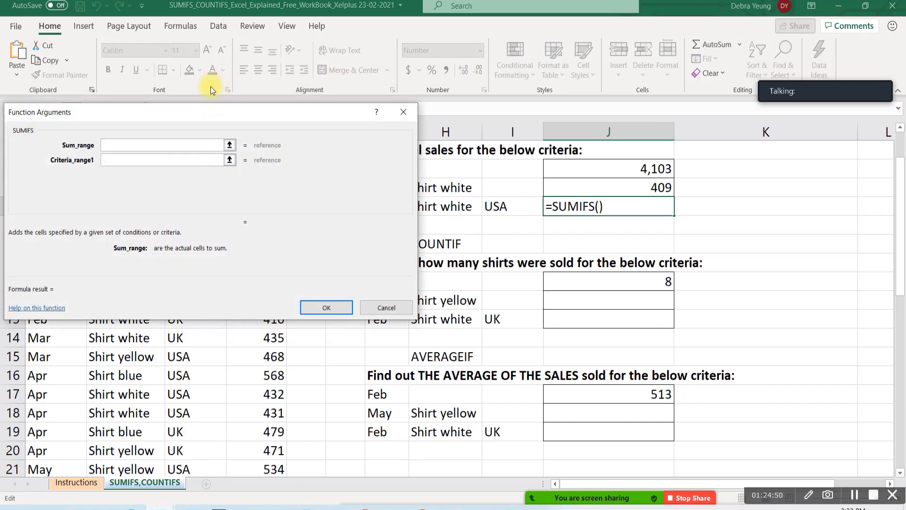
Set the SUMIFS sum range to the sales revenue cells D4:D22
drag(203, 114, 545, 211)
scroll(262, 187, up, 1)
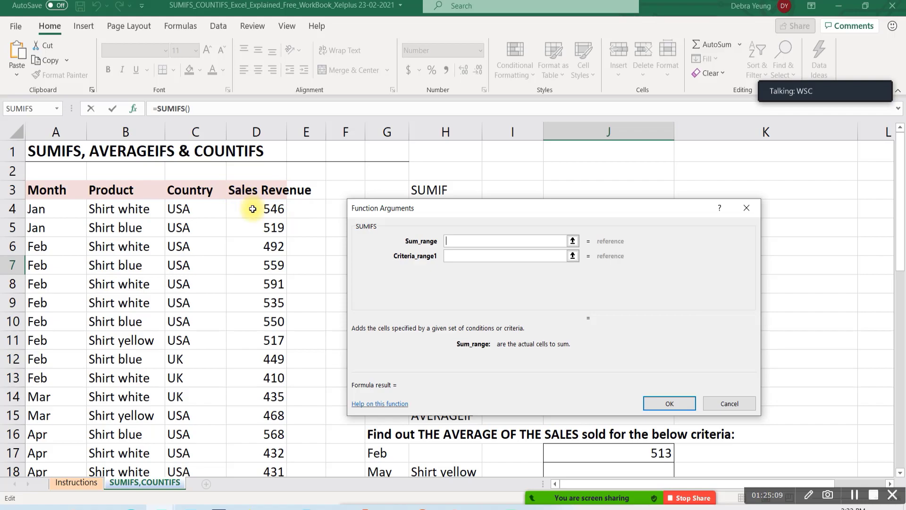
drag(253, 208, 248, 435)
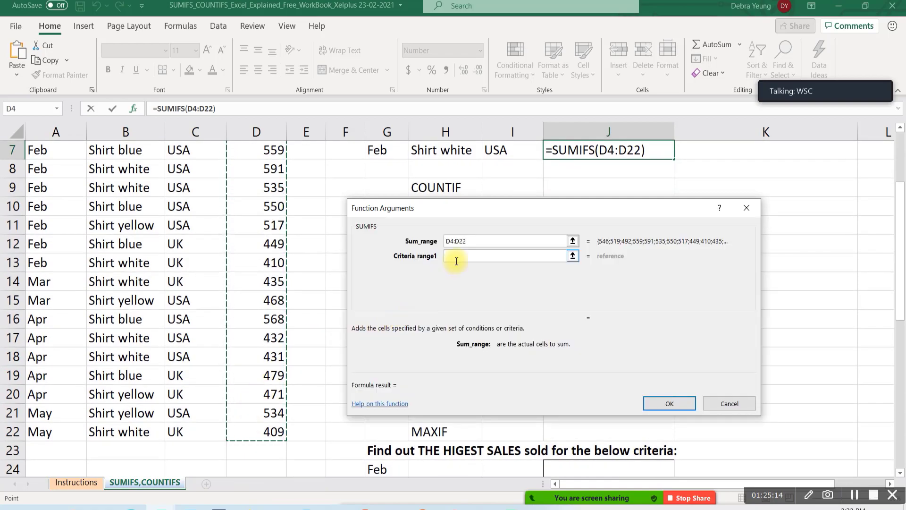
scroll(459, 259, up, 1)
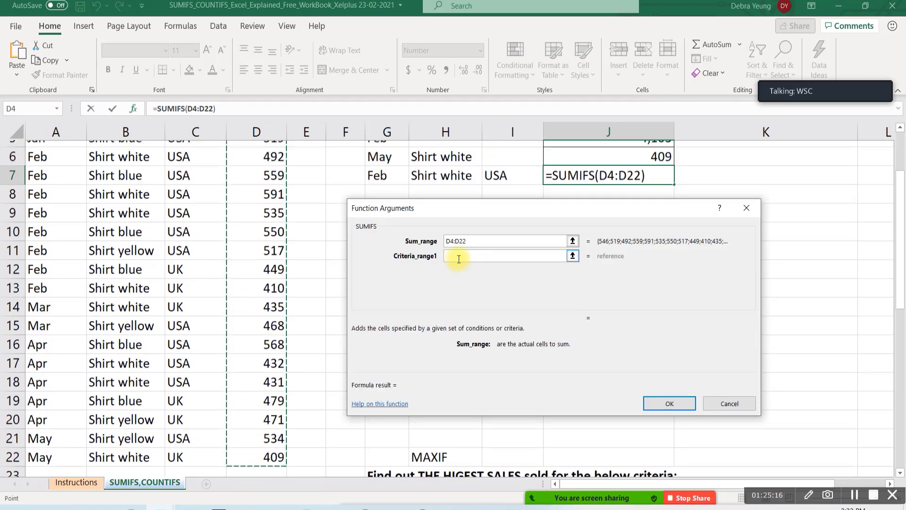
scroll(431, 213, down, 1)
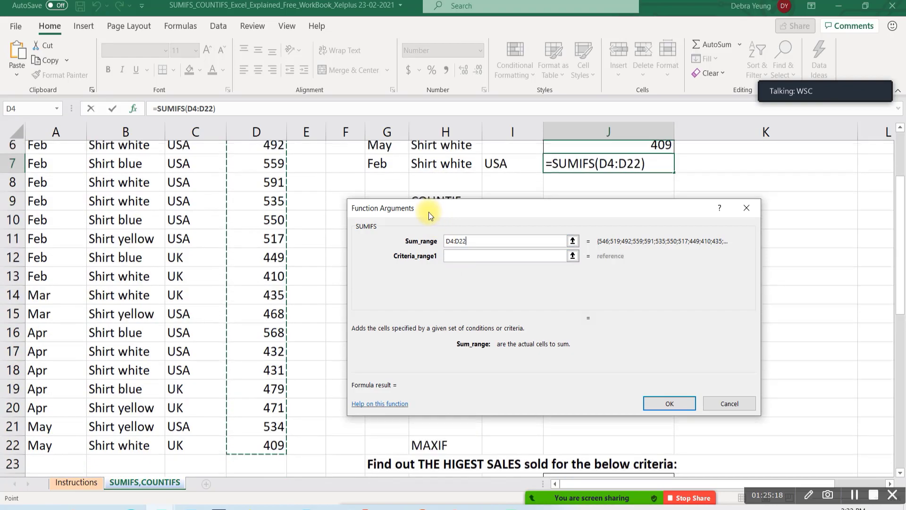
Set the first SUMIFS criteria range to the month cells A4:A22
click(452, 257)
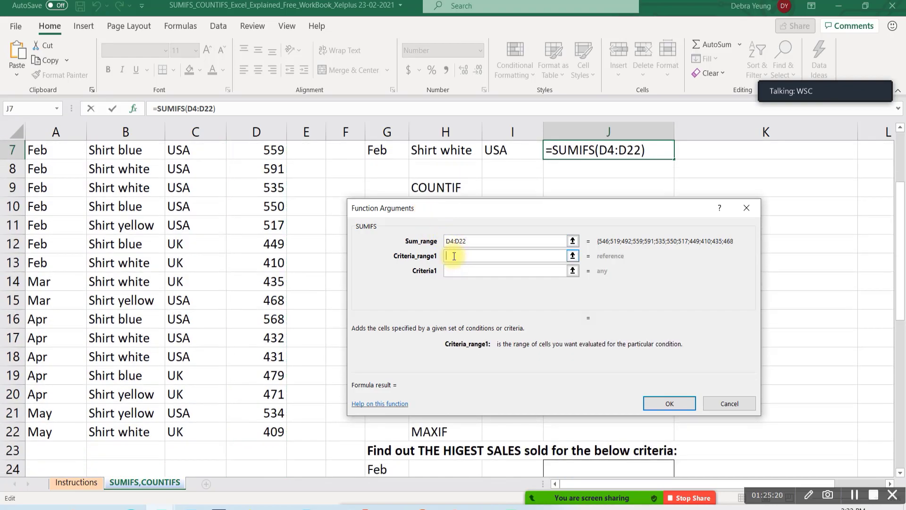
scroll(49, 245, up, 2)
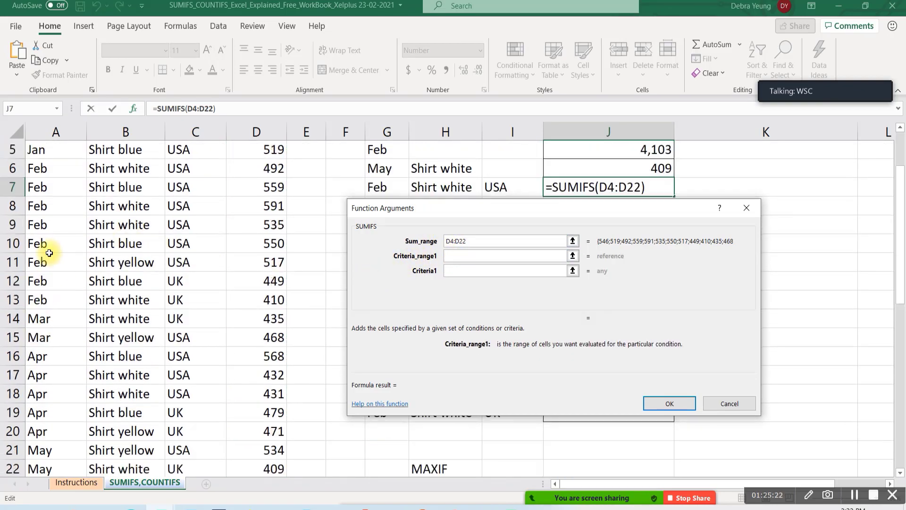
drag(40, 212, 60, 435)
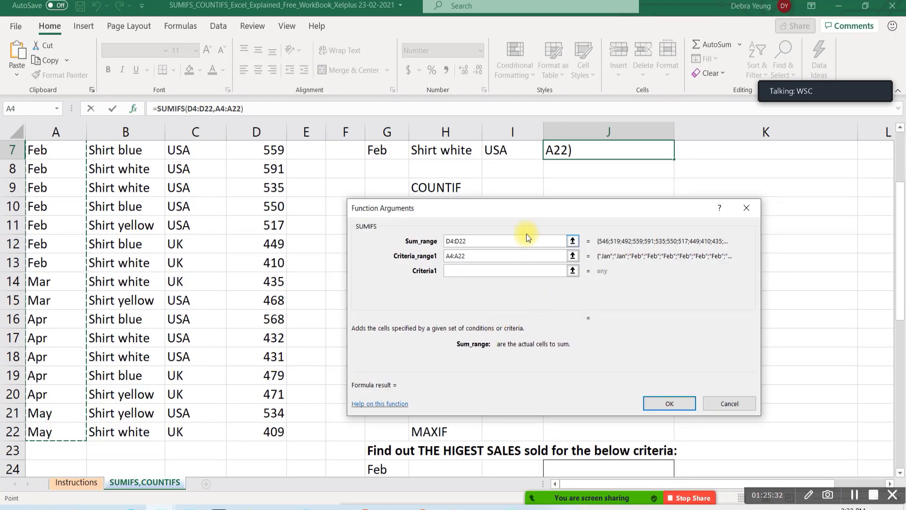
scroll(444, 209, up, 1)
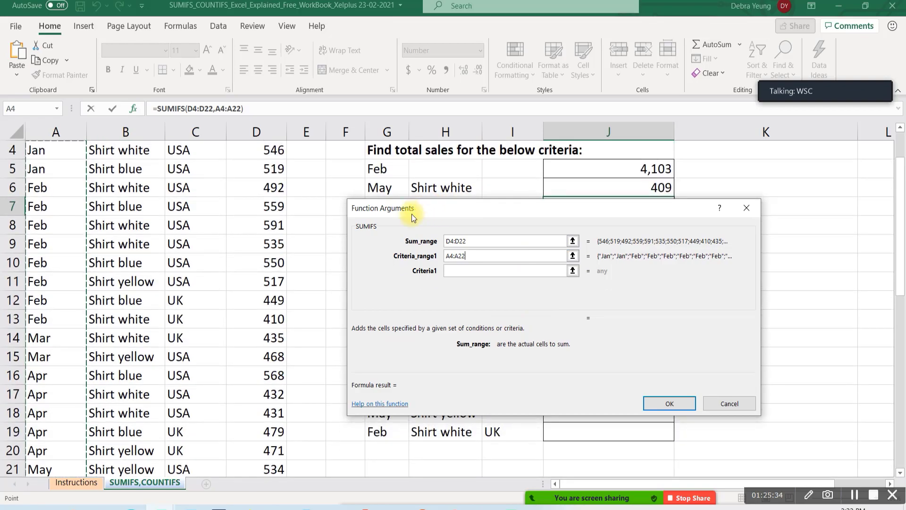
scroll(411, 214, down, 1)
click(374, 150)
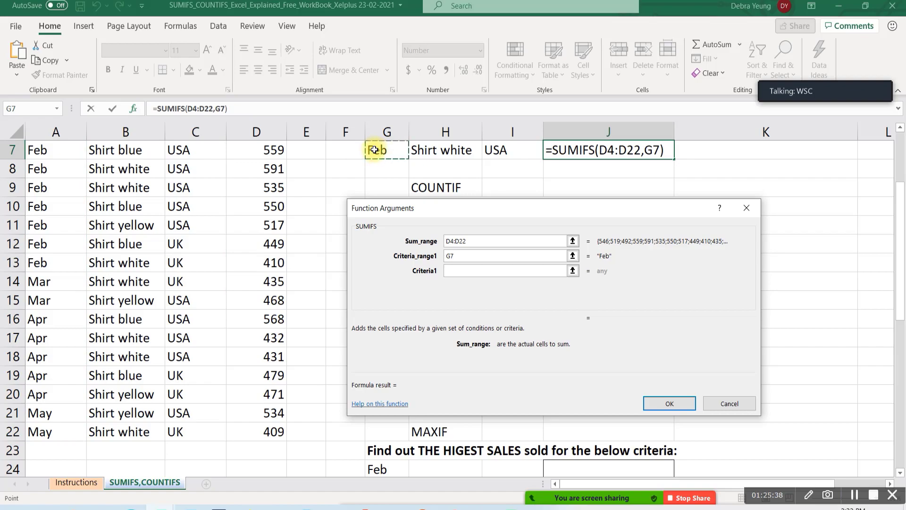
drag(462, 253, 407, 251)
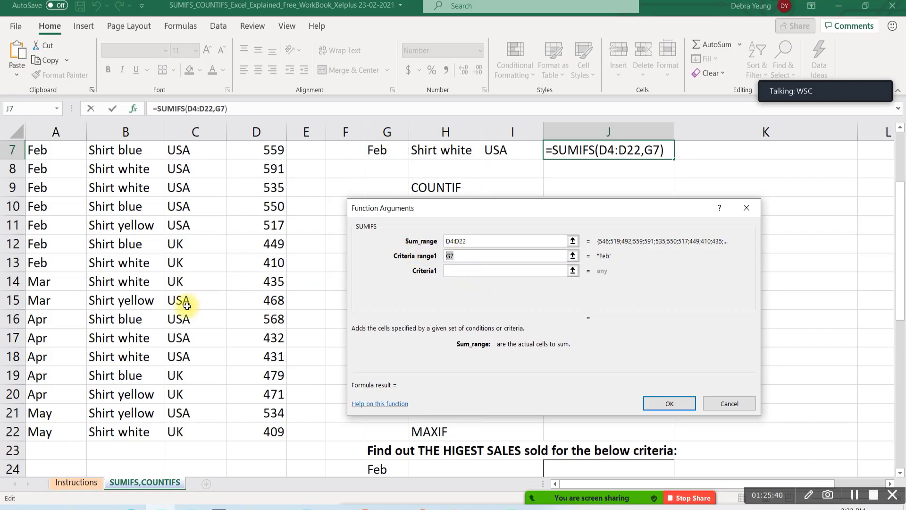
drag(57, 424, 22, 173)
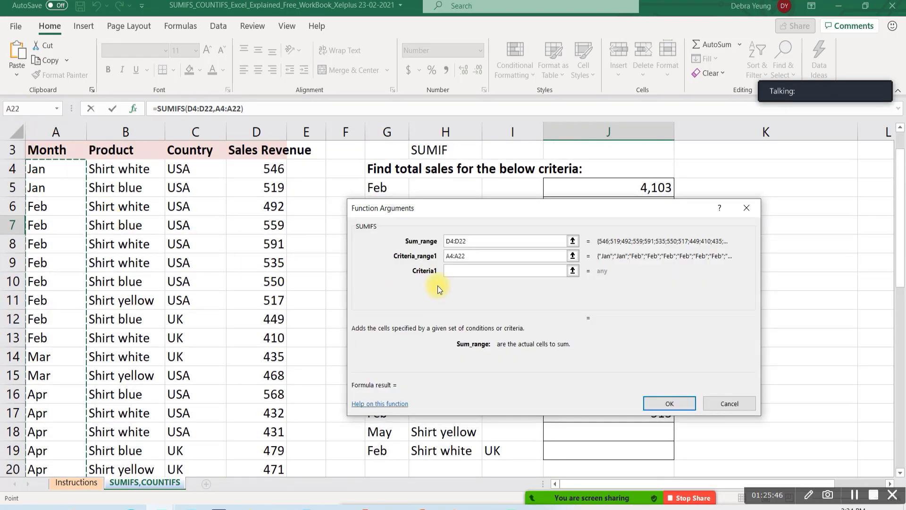
Set the first SUMIFS criteria to the Feb cell G7, moving the arguments dialog off the criteria cells
click(470, 272)
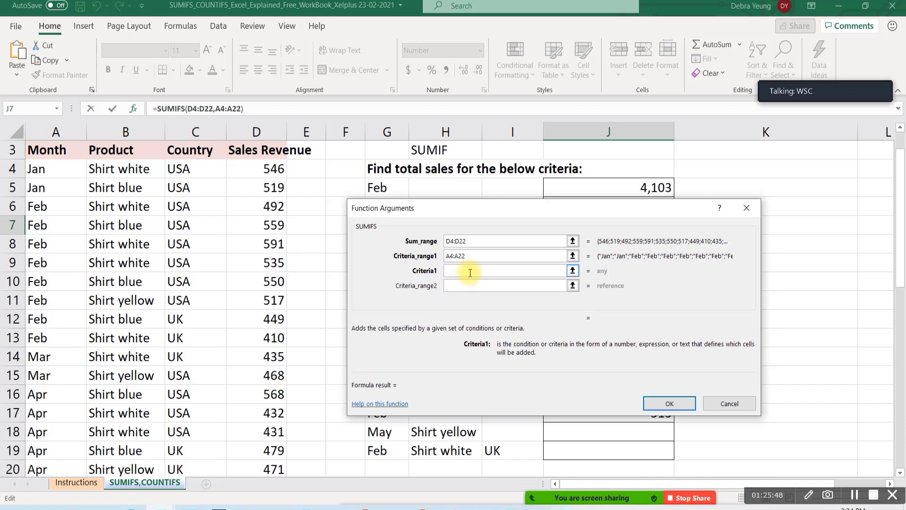
mouse_move(429, 212)
mouse_down()
mouse_move(507, 207)
mouse_move(434, 204)
mouse_up()
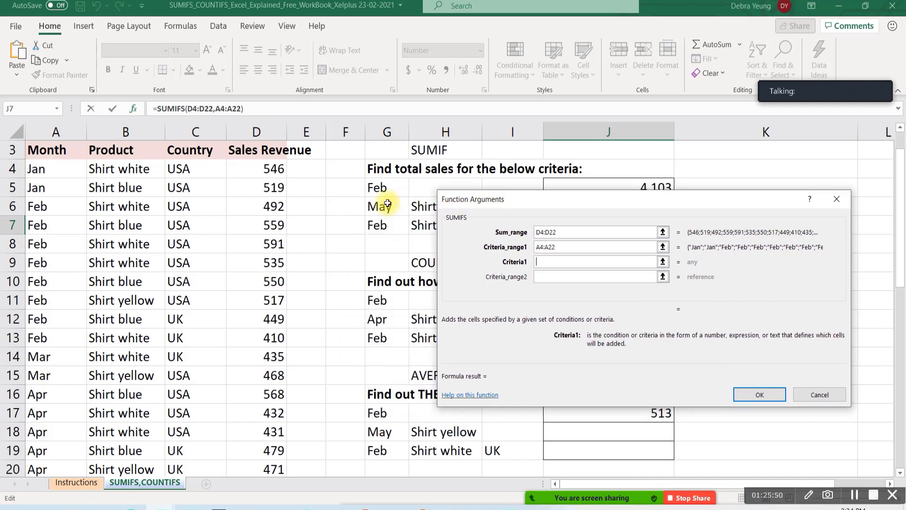
click(397, 229)
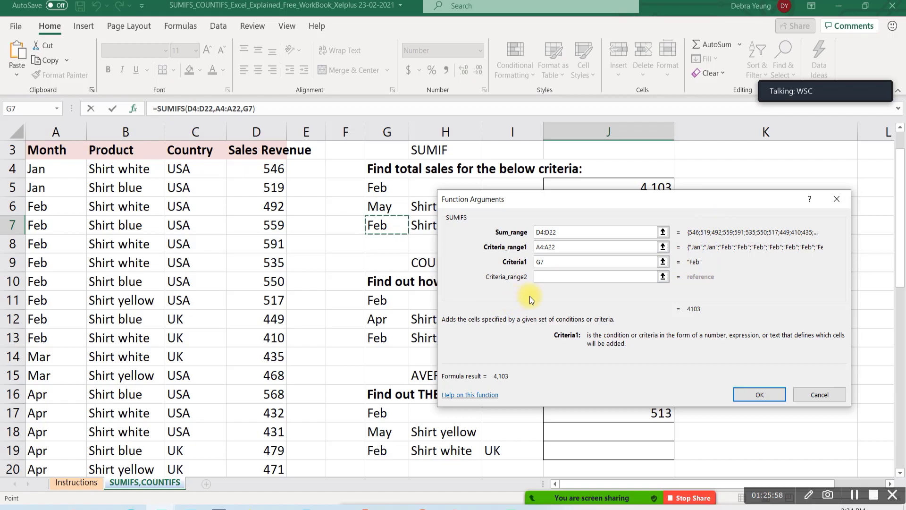
Set the second SUMIFS criteria range to the product cells B4:B22 and its criteria to the Shirt white cell H7
click(551, 277)
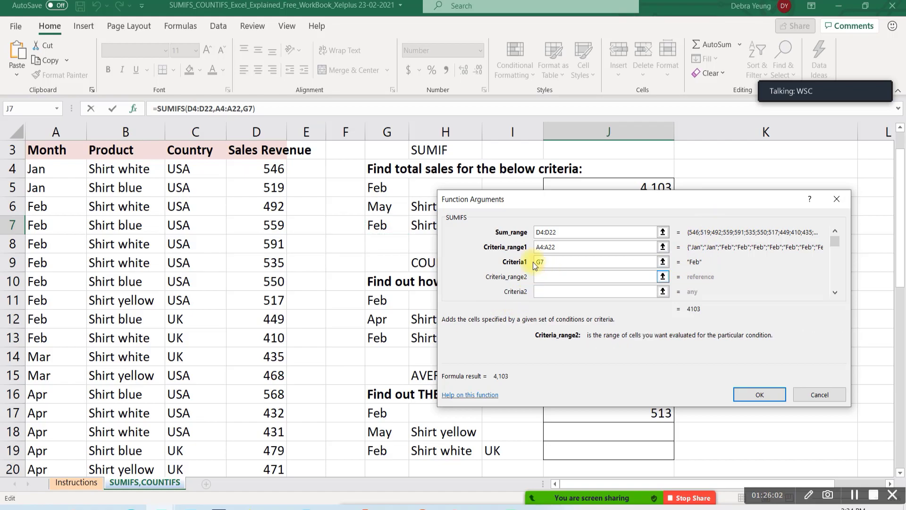
drag(480, 197, 601, 181)
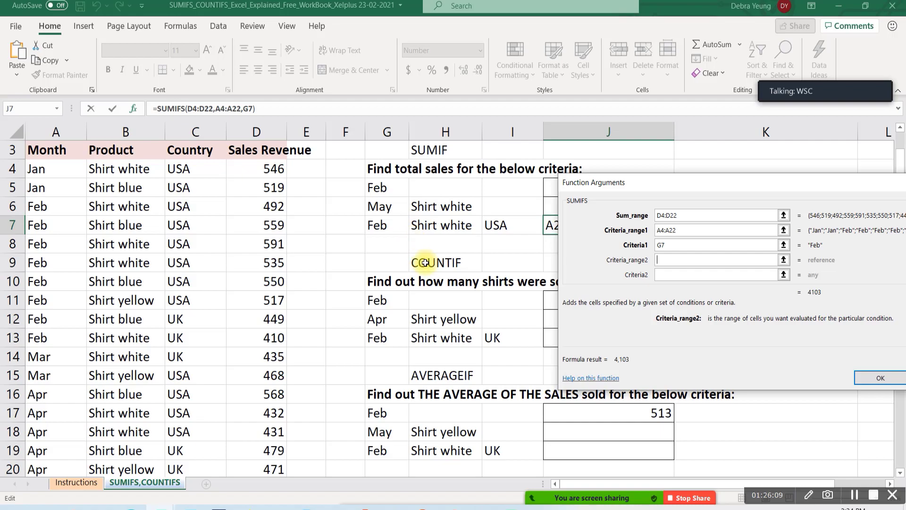
drag(97, 176, 115, 433)
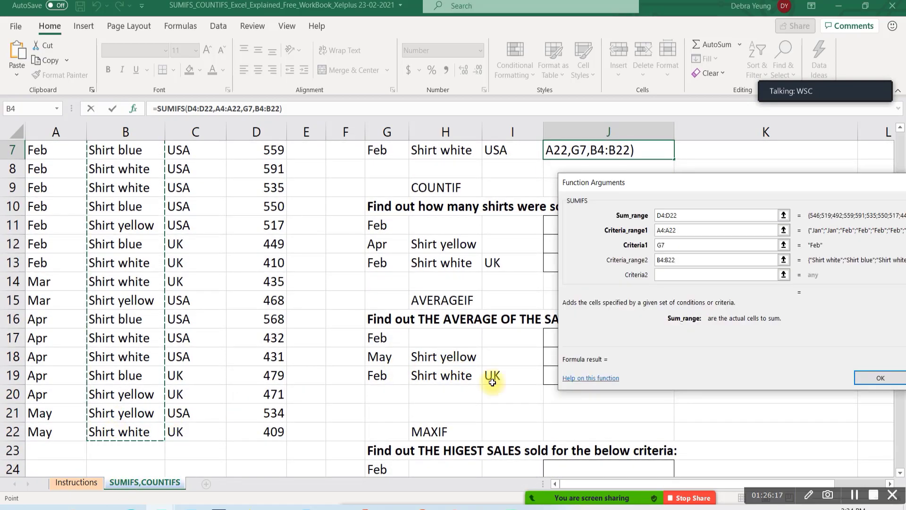
click(664, 276)
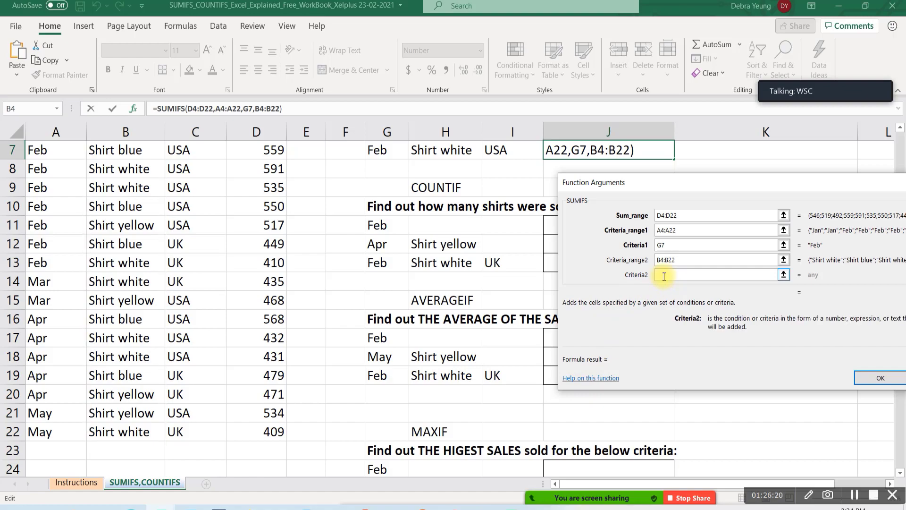
click(426, 152)
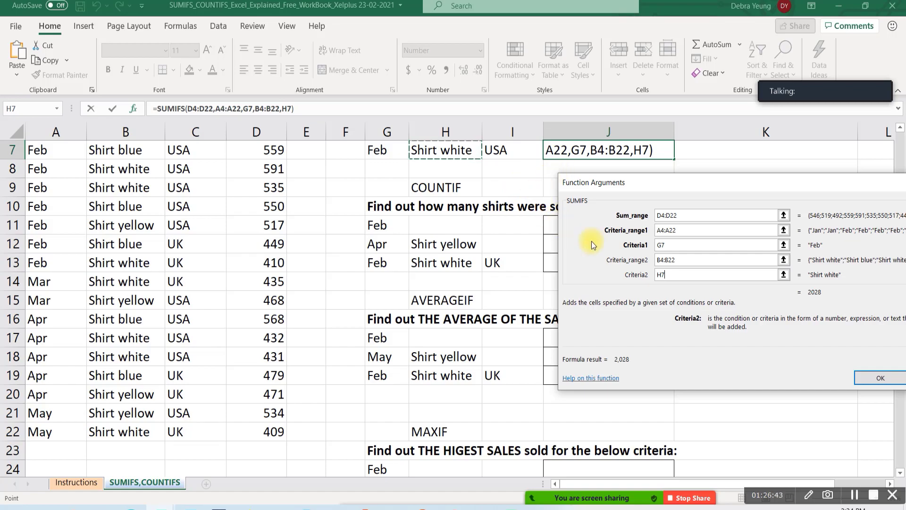
Set the third SUMIFS criteria range to the country cells C4:C22 and advance to the third criteria
drag(645, 188, 417, 149)
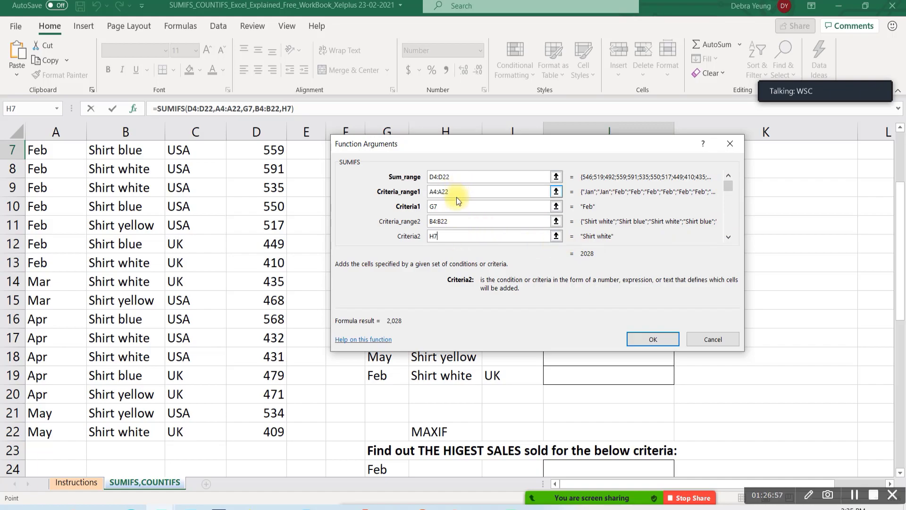
click(456, 178)
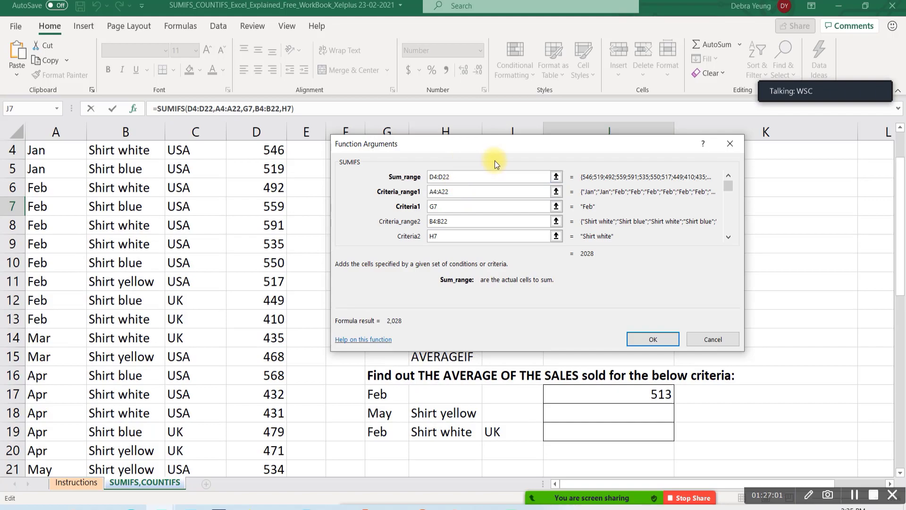
key(Tab)
key(Tab)
key(Tab)
key(Tab)
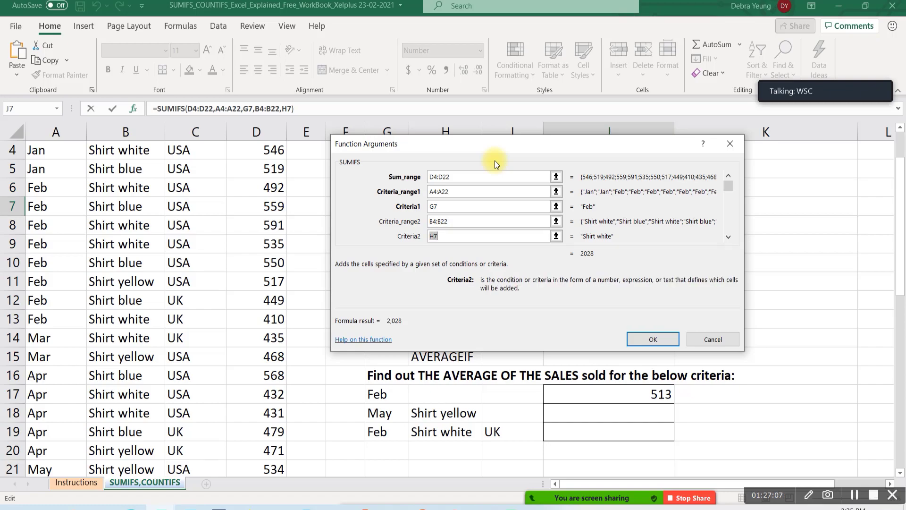
key(Tab)
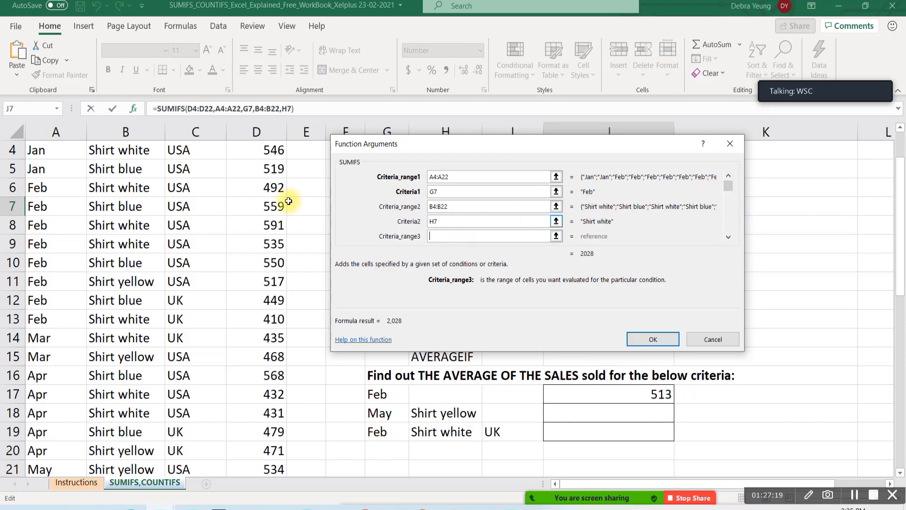
scroll(219, 184, up, 1)
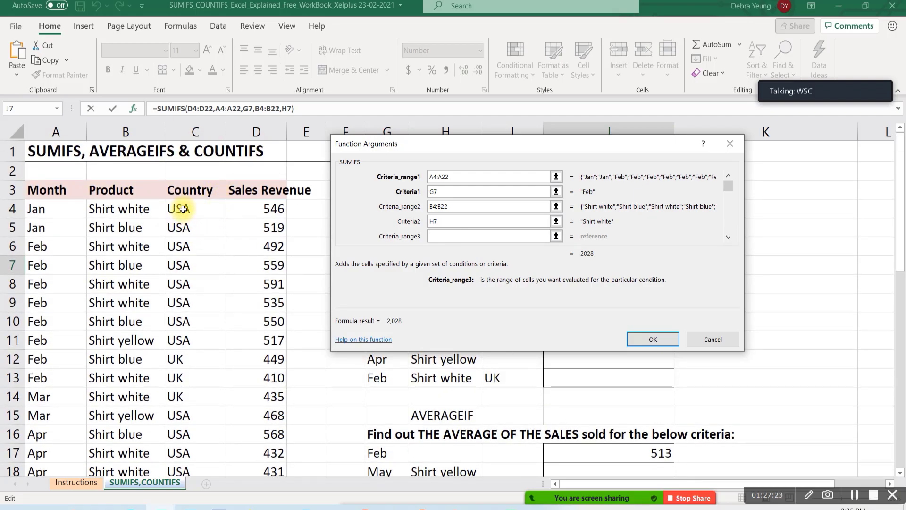
drag(182, 209, 182, 428)
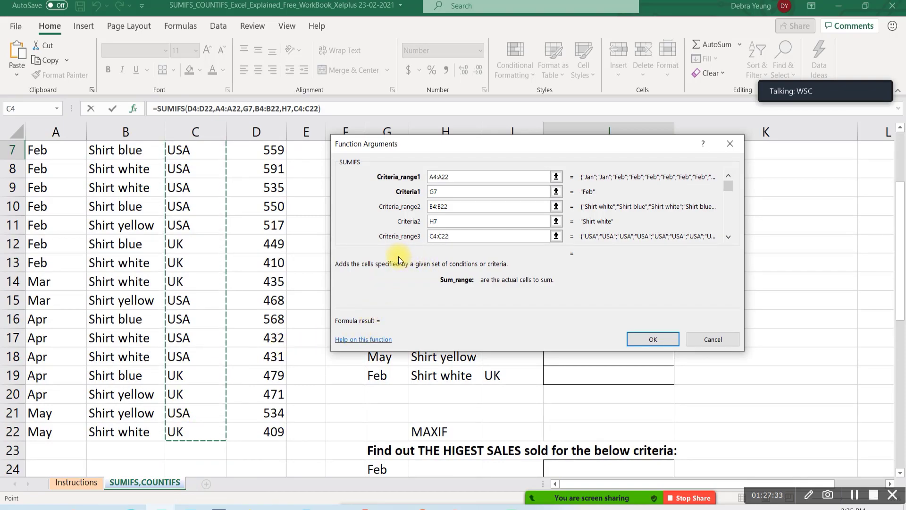
key(Tab)
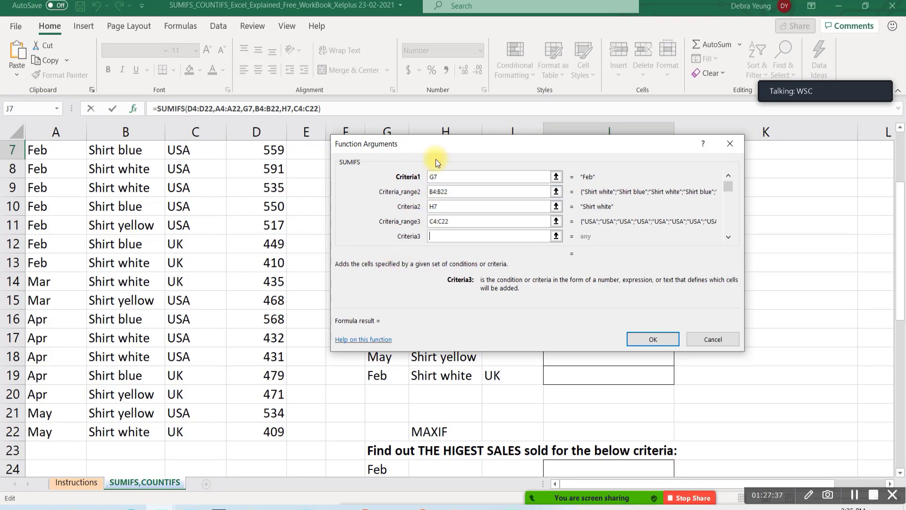
Set the third SUMIFS criteria to the USA cell I7, moving the arguments dialog off it, and complete the formula in J7
drag(442, 150, 591, 152)
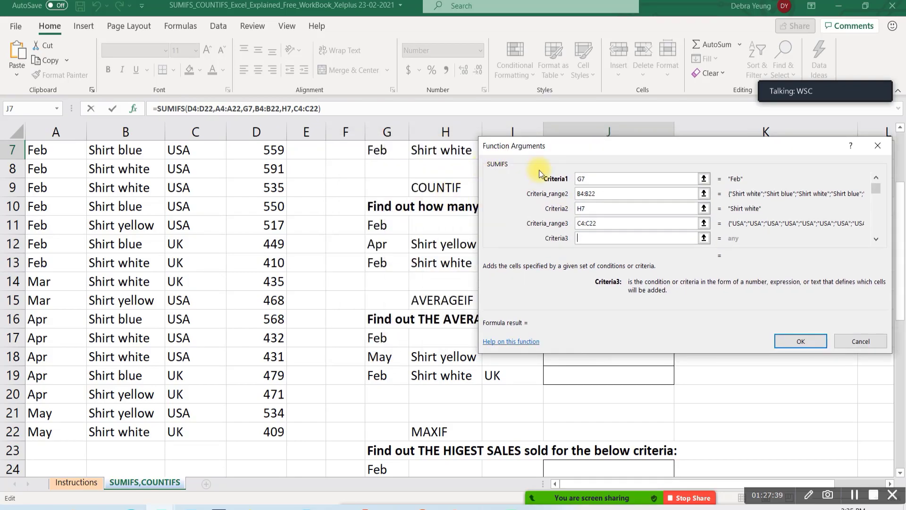
scroll(534, 166, up, 1)
drag(585, 148, 647, 147)
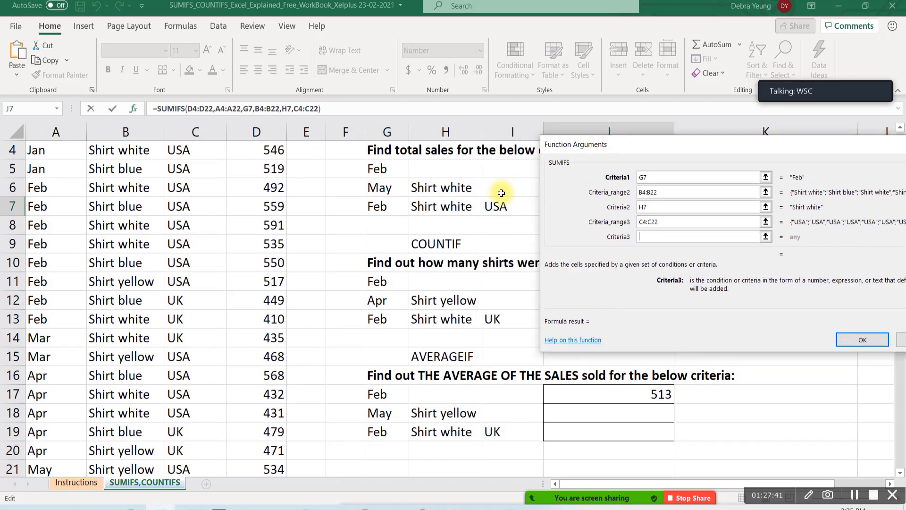
click(494, 206)
drag(586, 149, 300, 136)
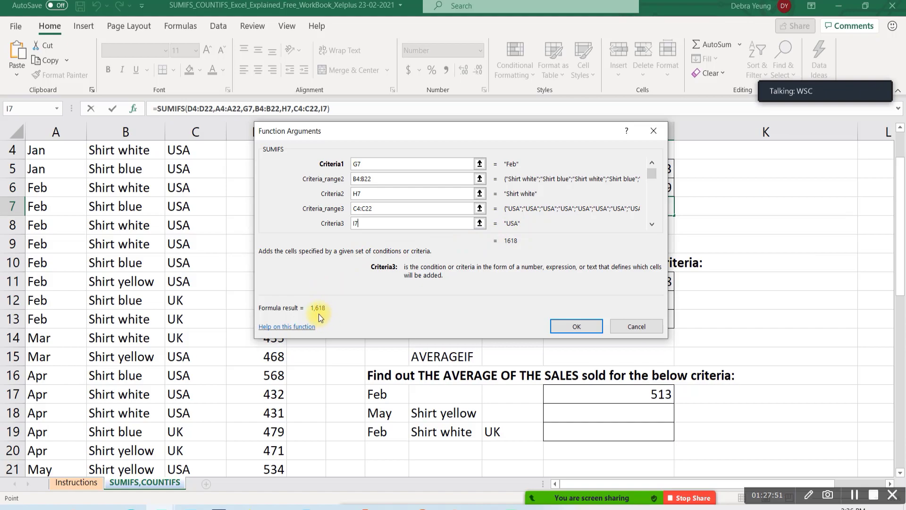
click(579, 330)
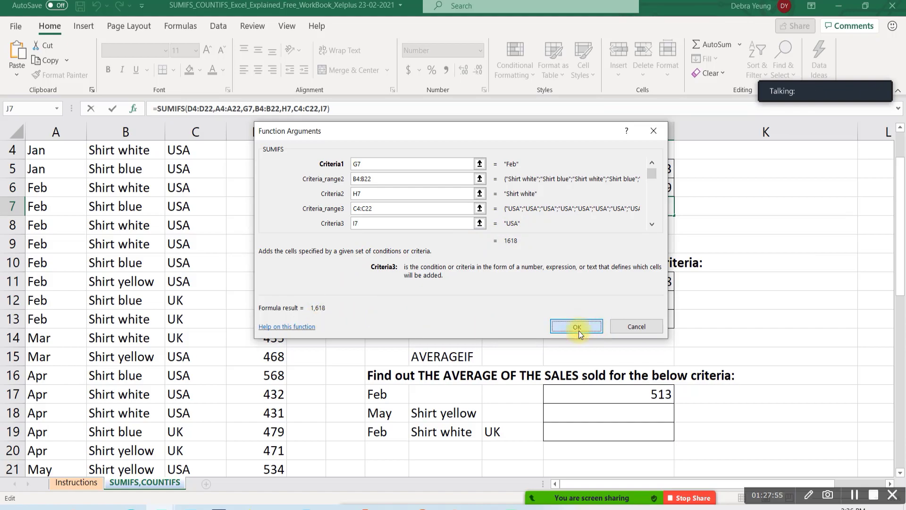
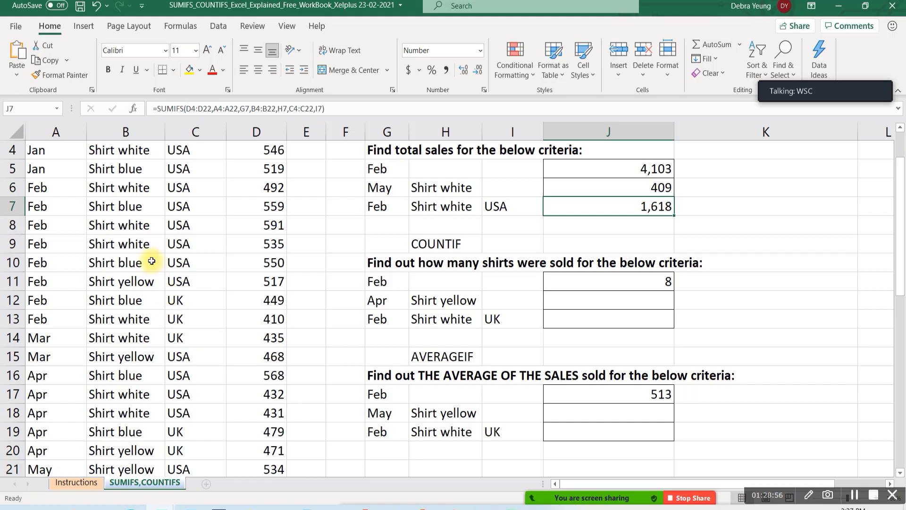
Review the remaining exercises, then insert the COUNTIFS function in J12 by searching for countifs
scroll(442, 276, down, 1)
scroll(442, 276, down, 3)
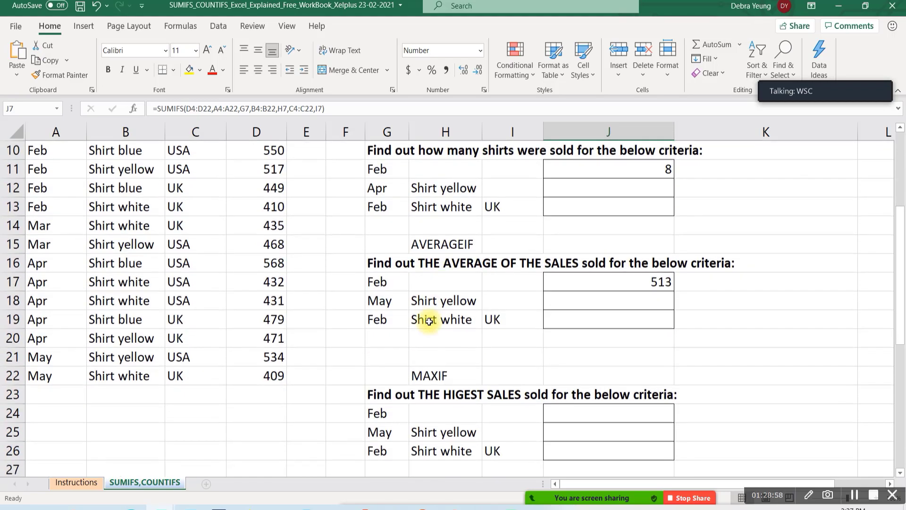
scroll(397, 302, down, 2)
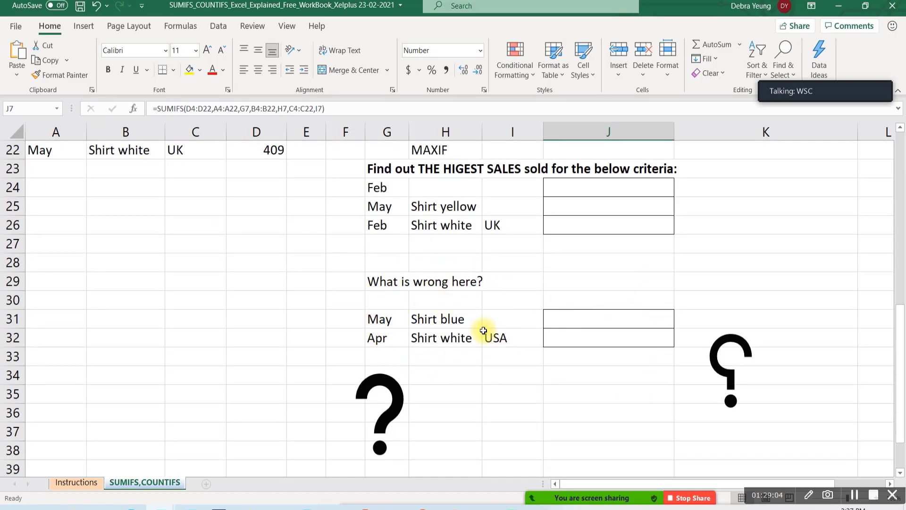
scroll(472, 321, up, 1)
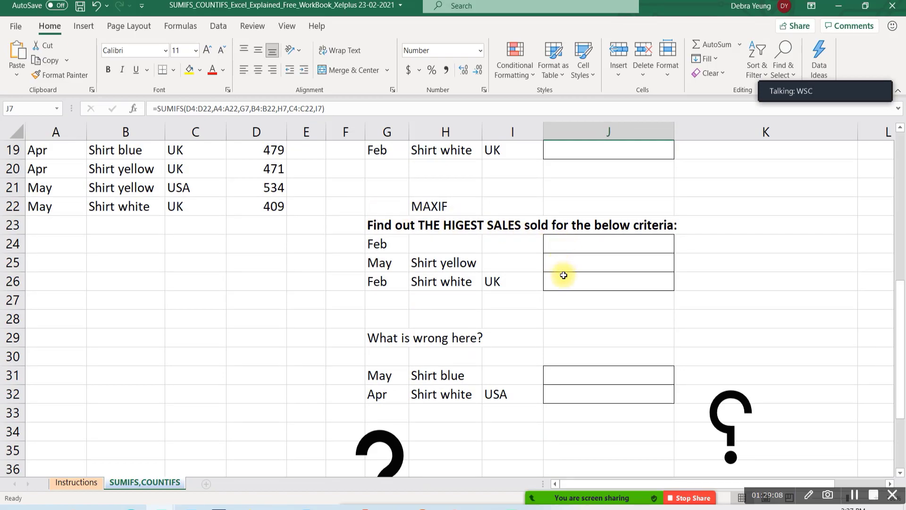
scroll(562, 268, up, 1)
scroll(562, 267, up, 3)
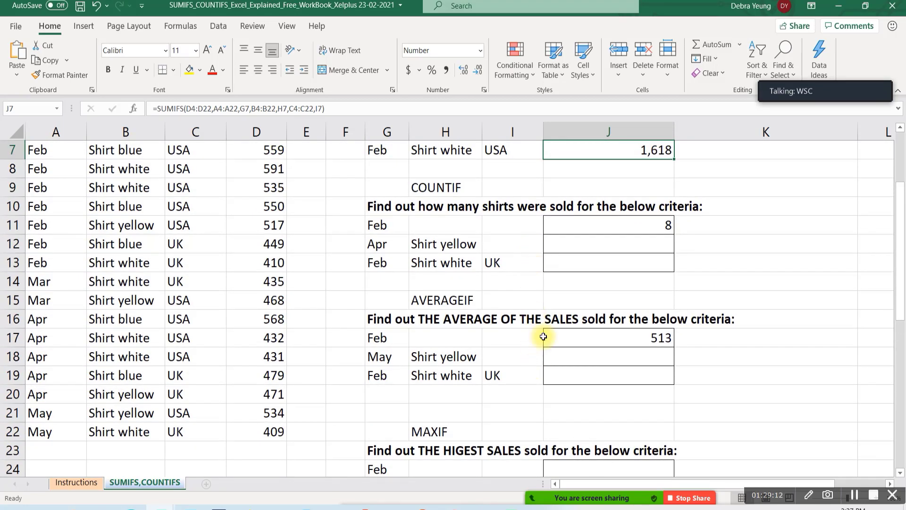
click(591, 243)
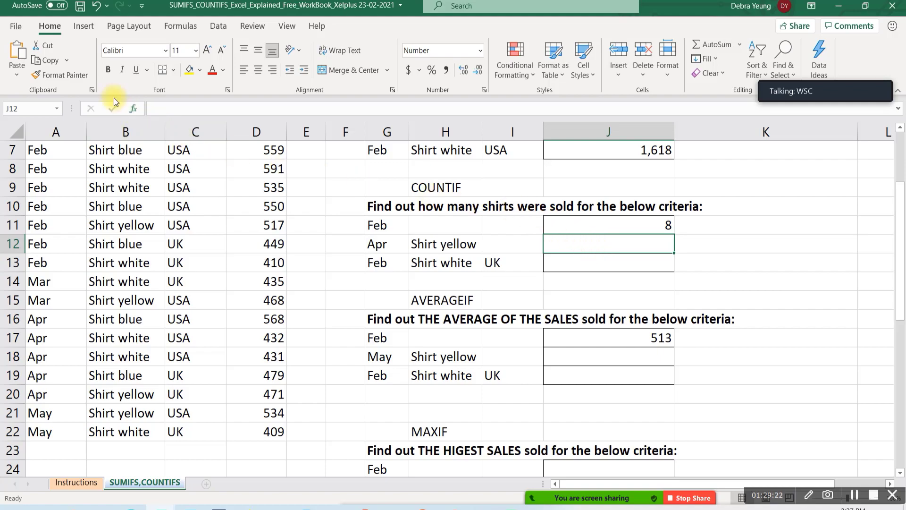
click(132, 109)
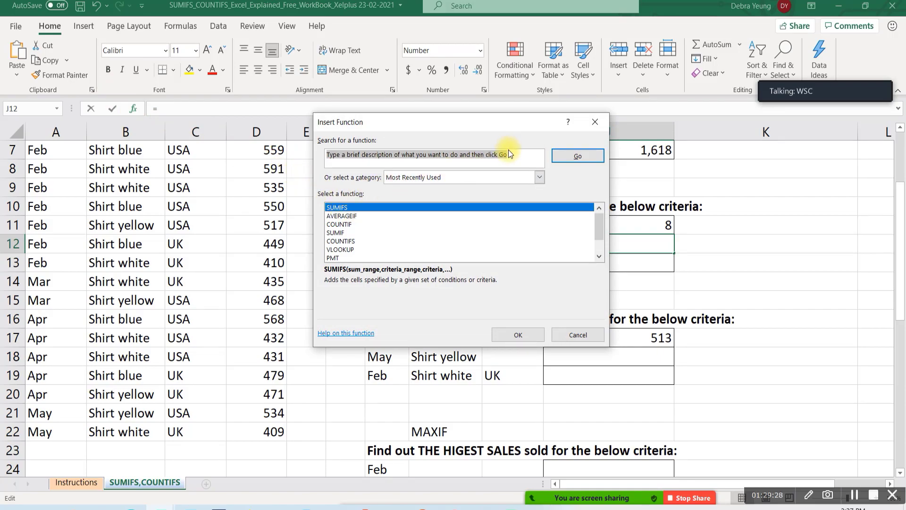
text(cou)
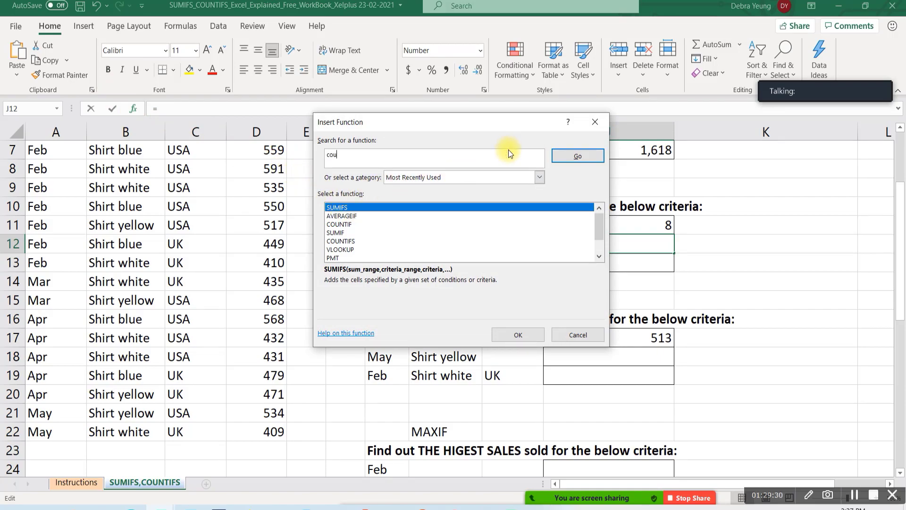
text(ntifs)
click(571, 161)
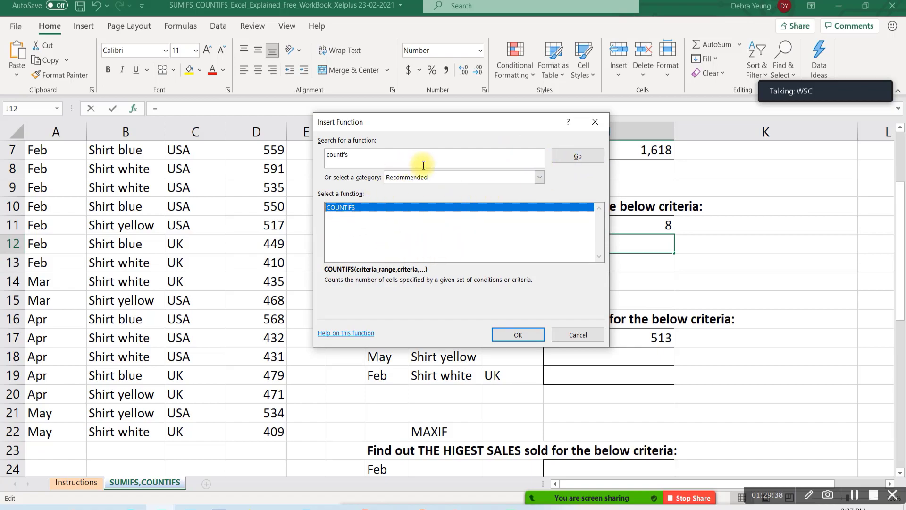
click(506, 335)
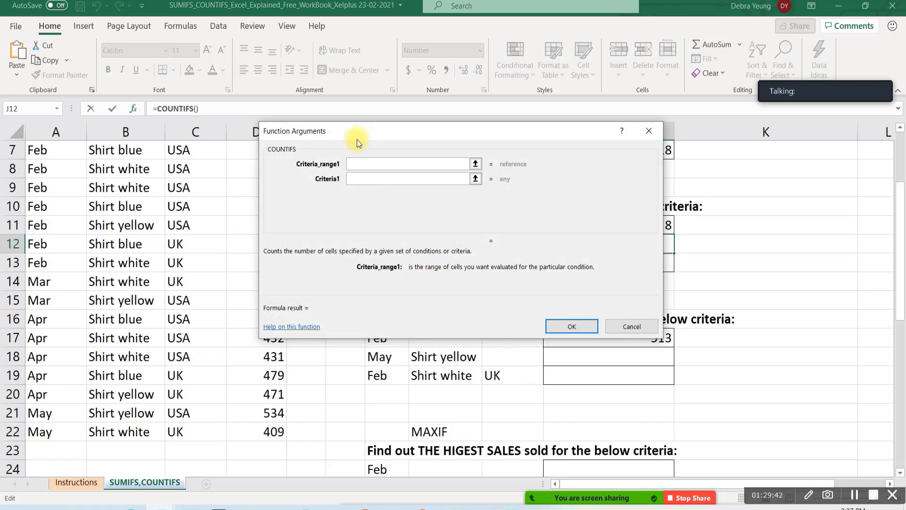
Set the first COUNTIFS criteria range to the month cells A4:A22 and its criteria to the Apr cell G12
drag(356, 138, 515, 280)
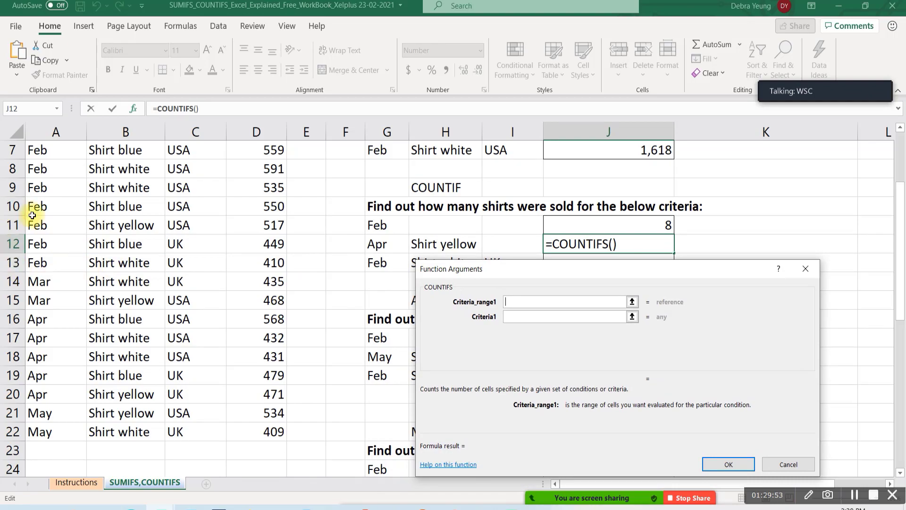
scroll(32, 216, up, 2)
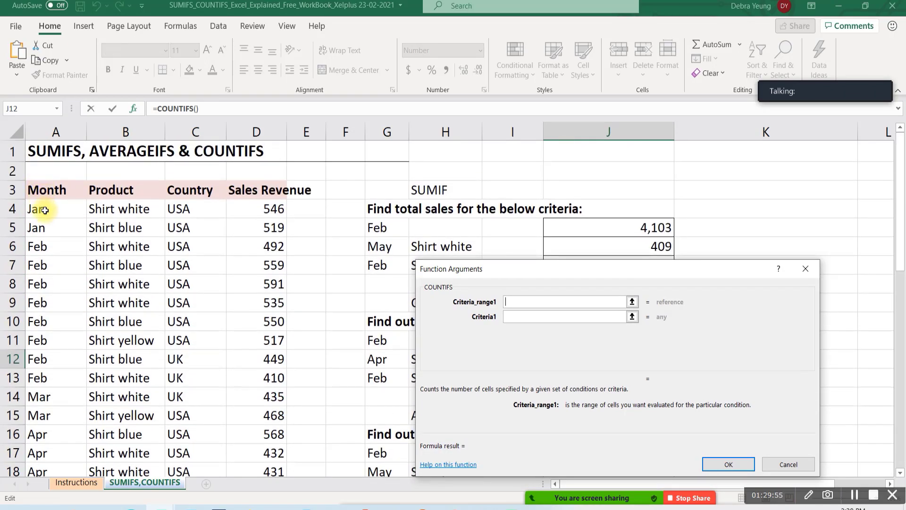
drag(45, 210, 56, 436)
click(507, 317)
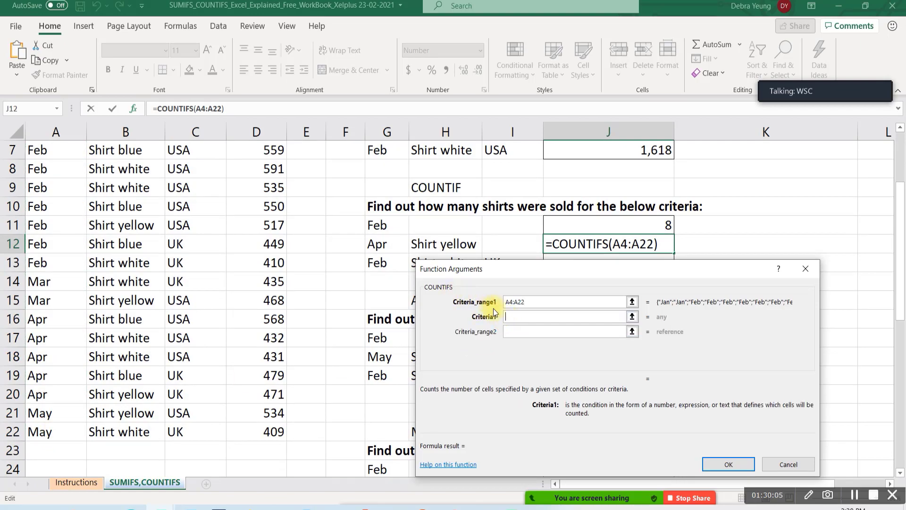
click(380, 241)
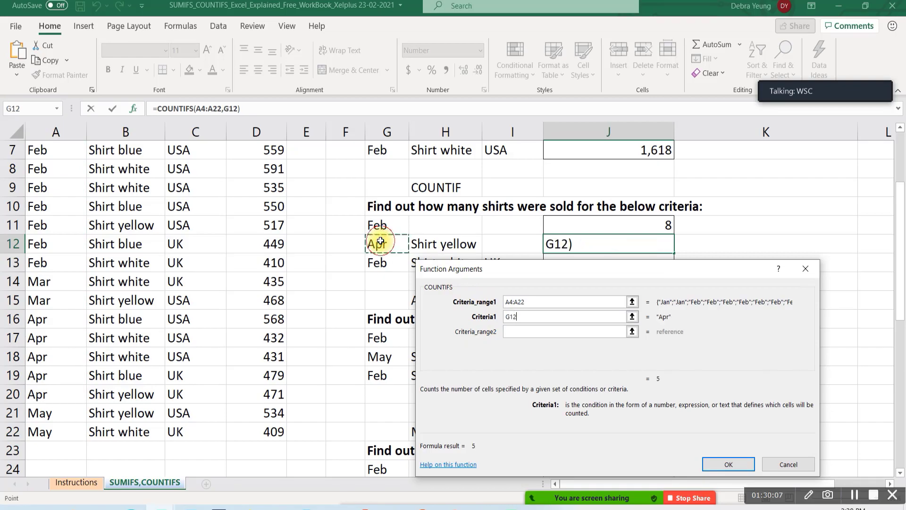
Set the second COUNTIFS criteria range to the product cells B4:B22 and move the arguments dialog away from the criteria cells
click(514, 331)
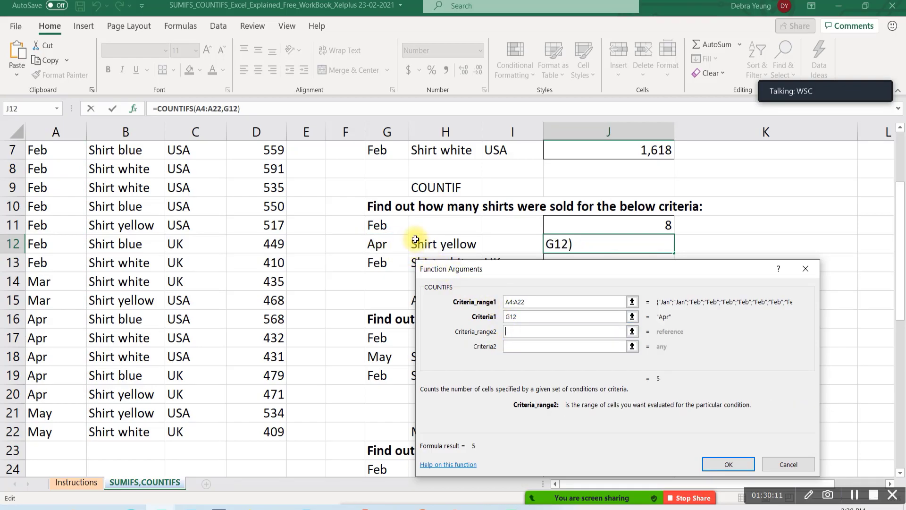
scroll(125, 258, up, 2)
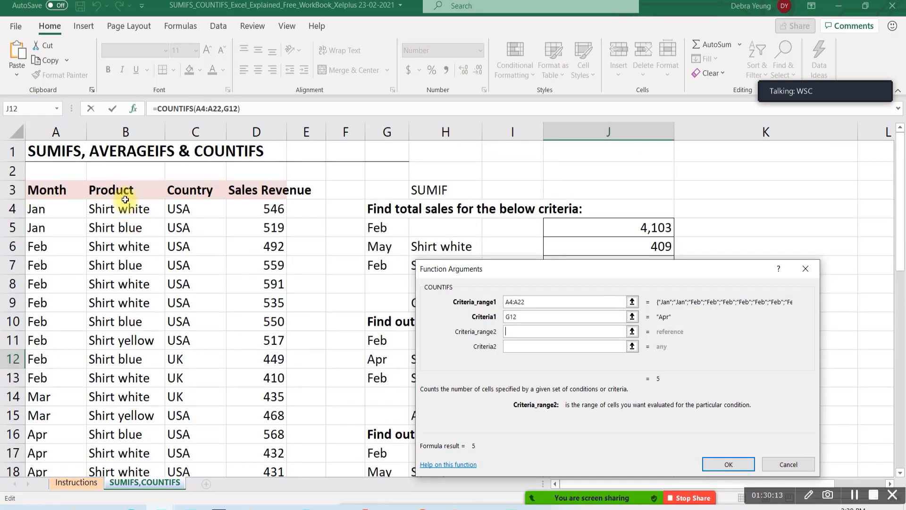
drag(122, 209, 118, 428)
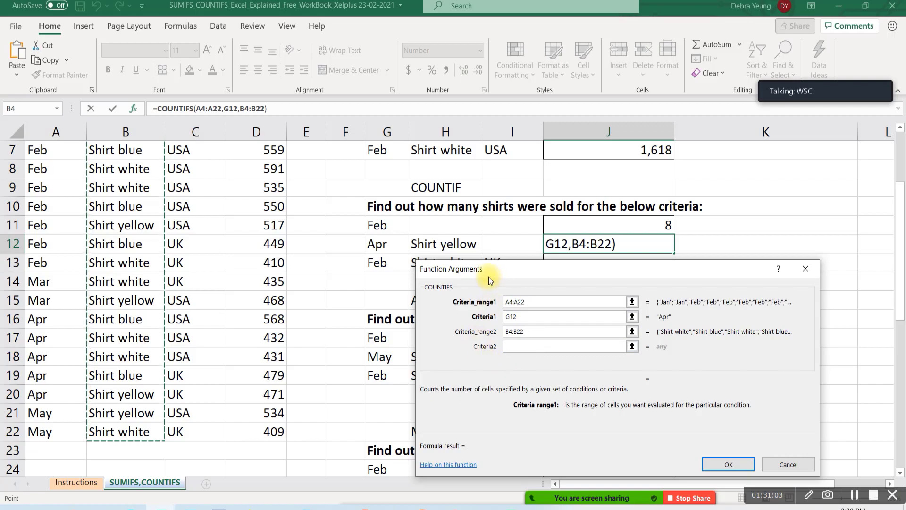
drag(489, 277, 510, 275)
drag(568, 268, 695, 249)
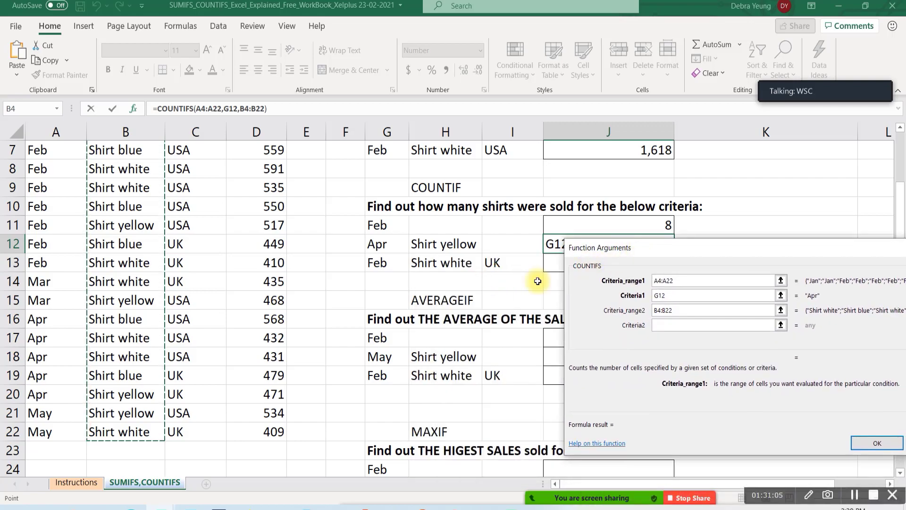
click(427, 246)
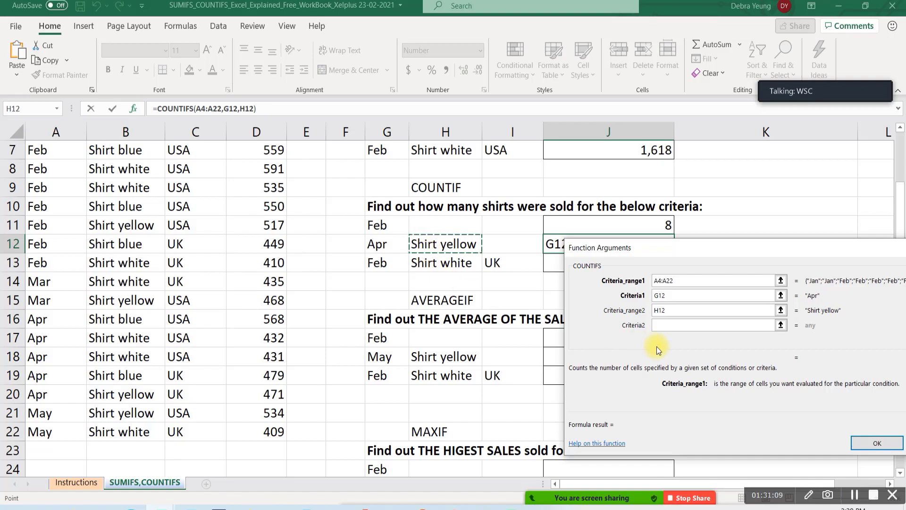
key(BackSpace)
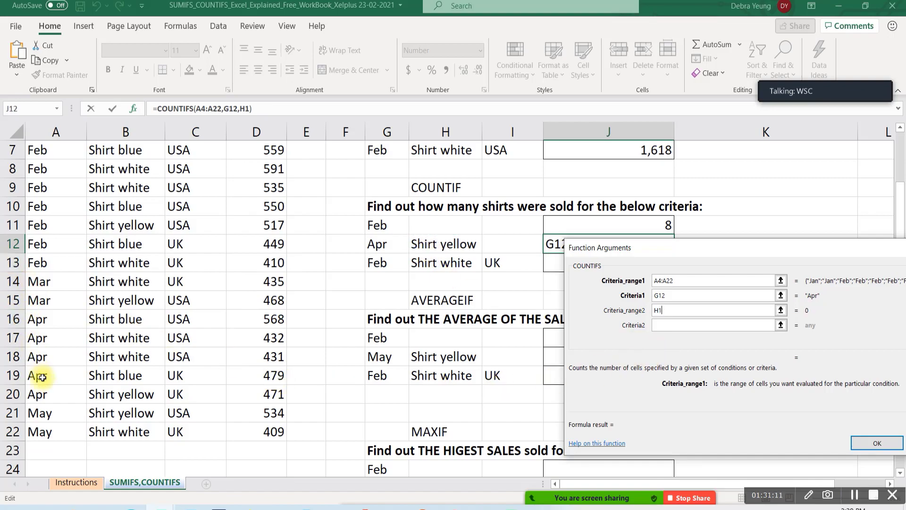
key(BackSpace)
key(BackSpace)
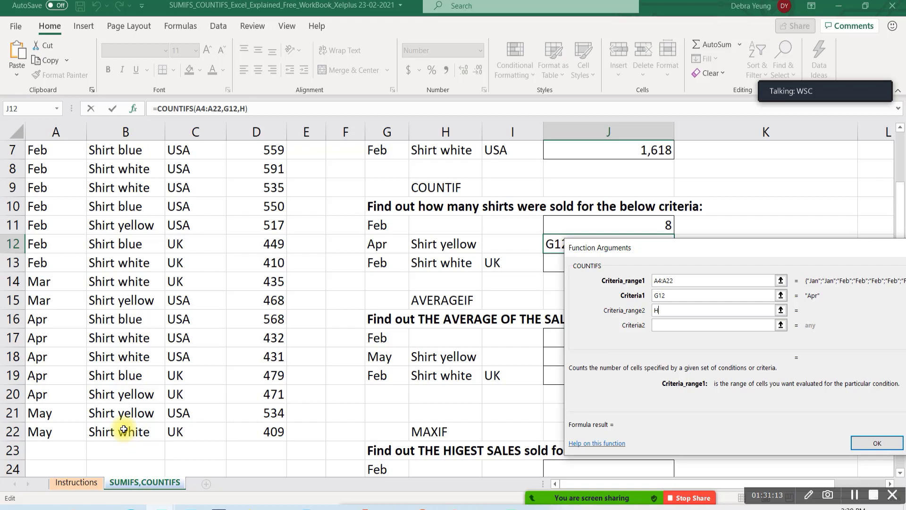
drag(120, 429, 113, 175)
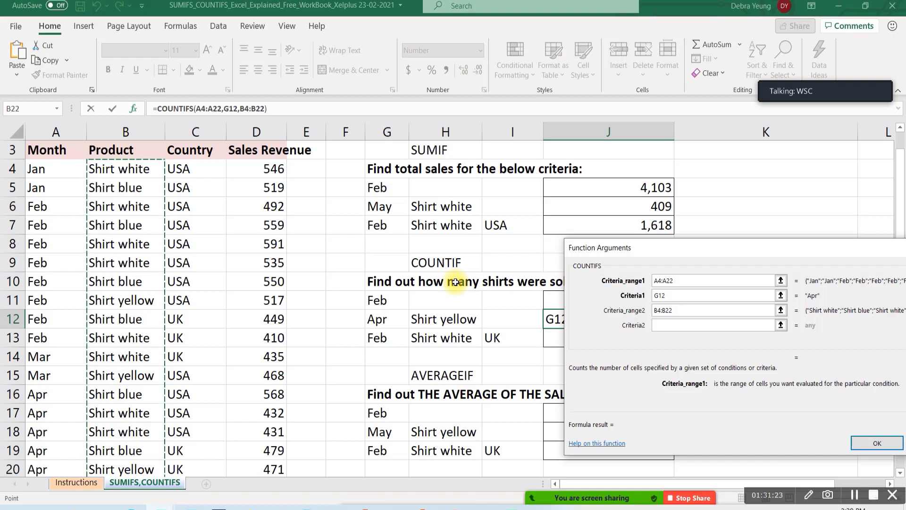
Set the second COUNTIFS criteria to the Shirt yellow cell H12 and complete the formula in J12
key(Tab)
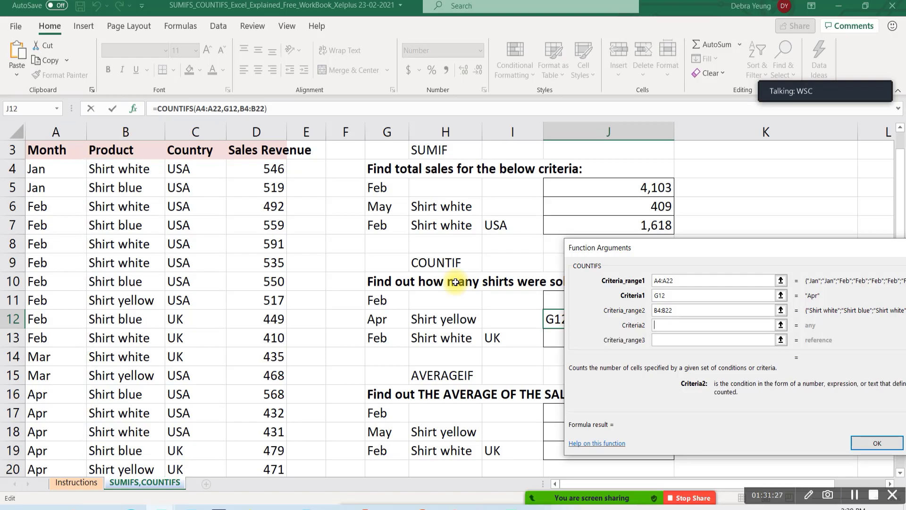
click(416, 321)
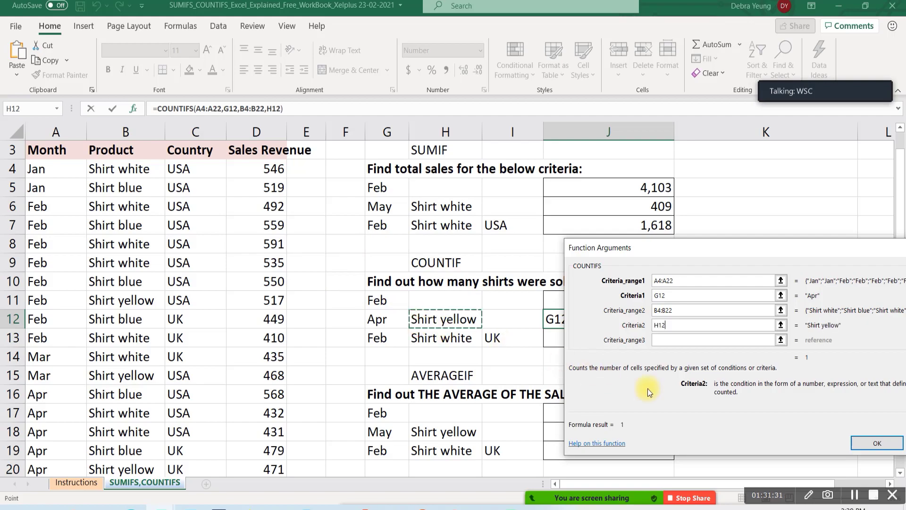
click(876, 443)
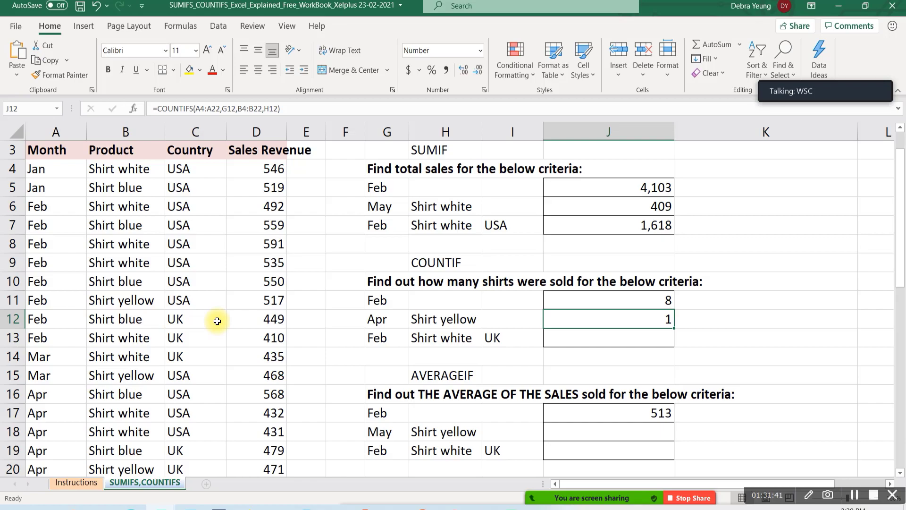
Enter a COUNTIFS formula directly in K11, counting month cells A4:A22 that match the Feb cell G11, and review it
click(733, 297)
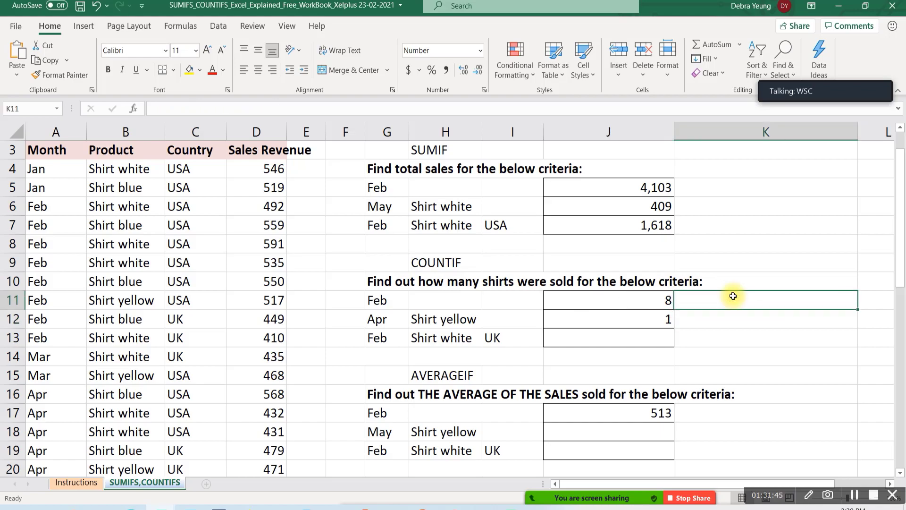
text(=)
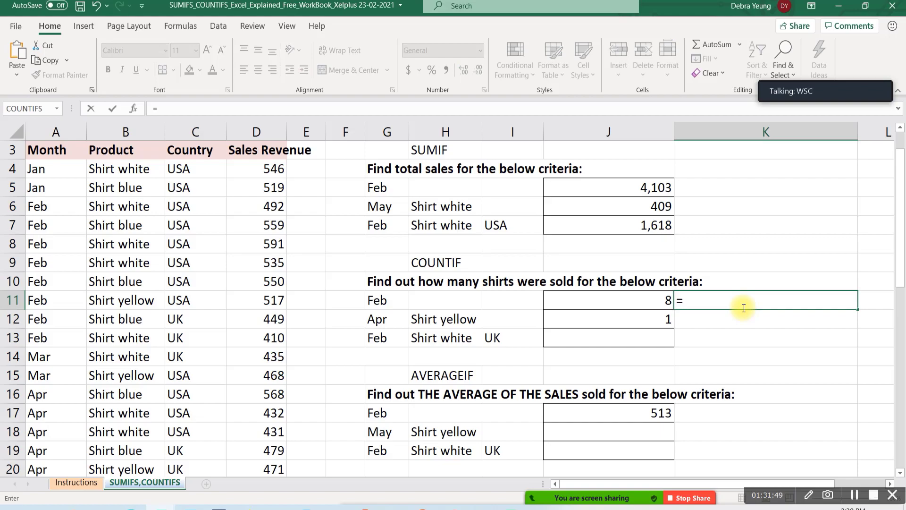
text(countif)
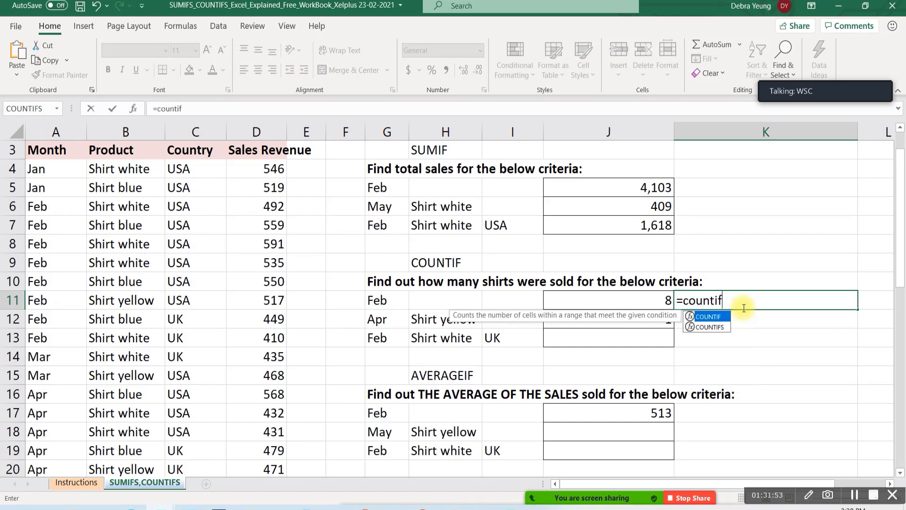
text(s()
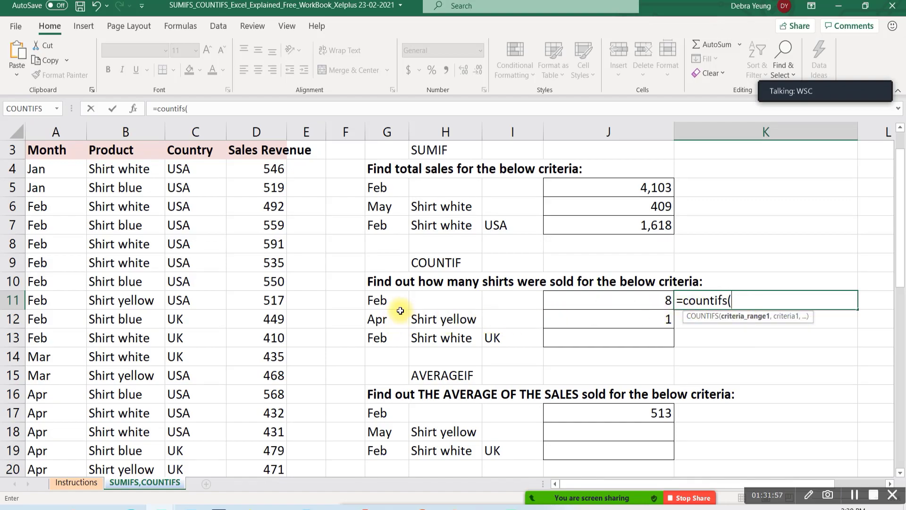
drag(44, 171, 42, 440)
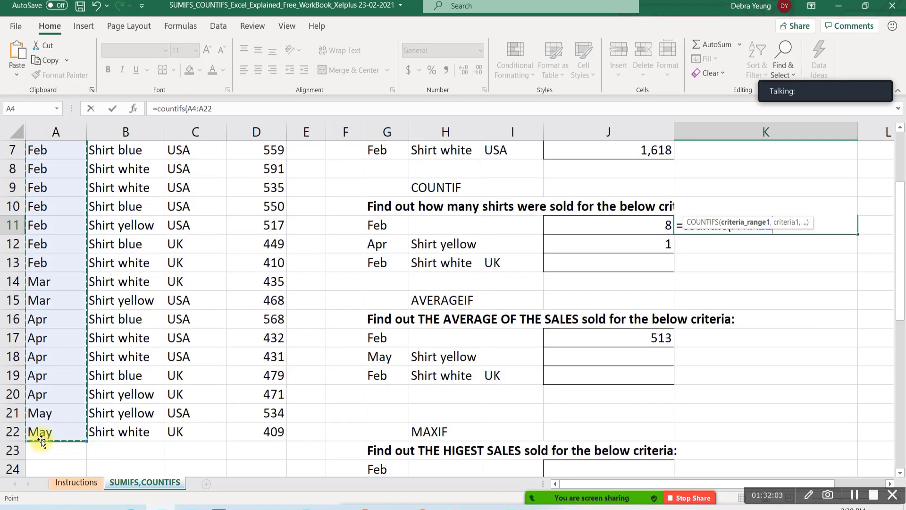
text(,)
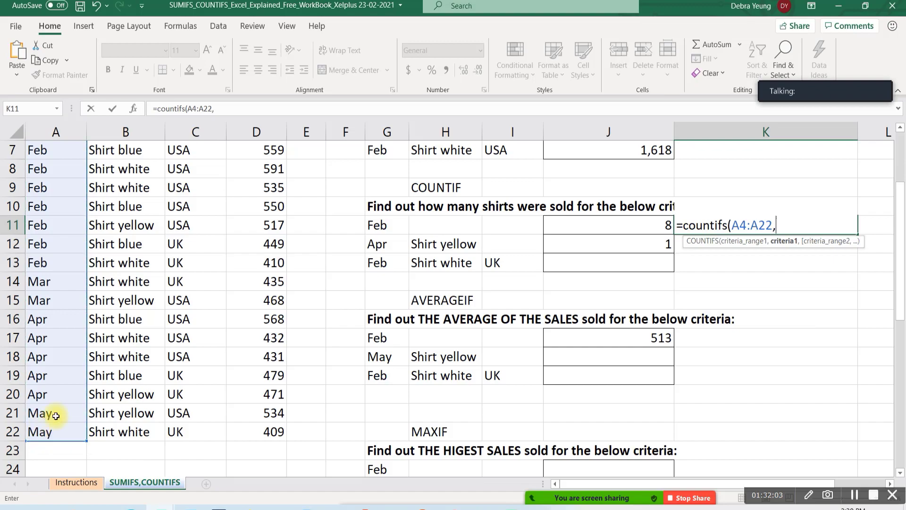
click(371, 225)
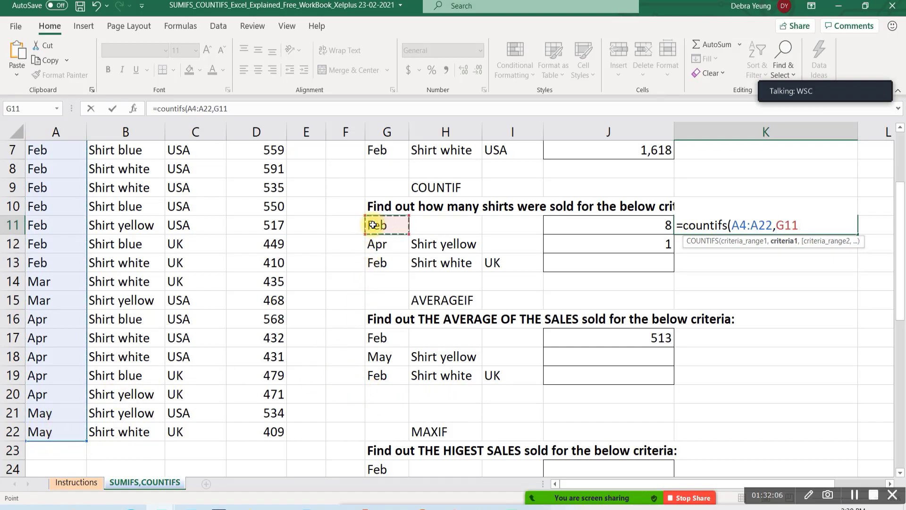
key(Return)
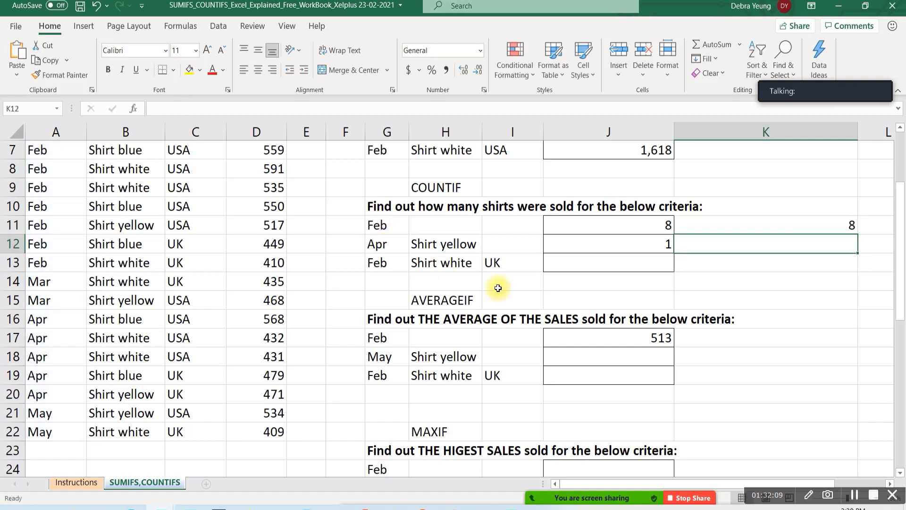
click(715, 232)
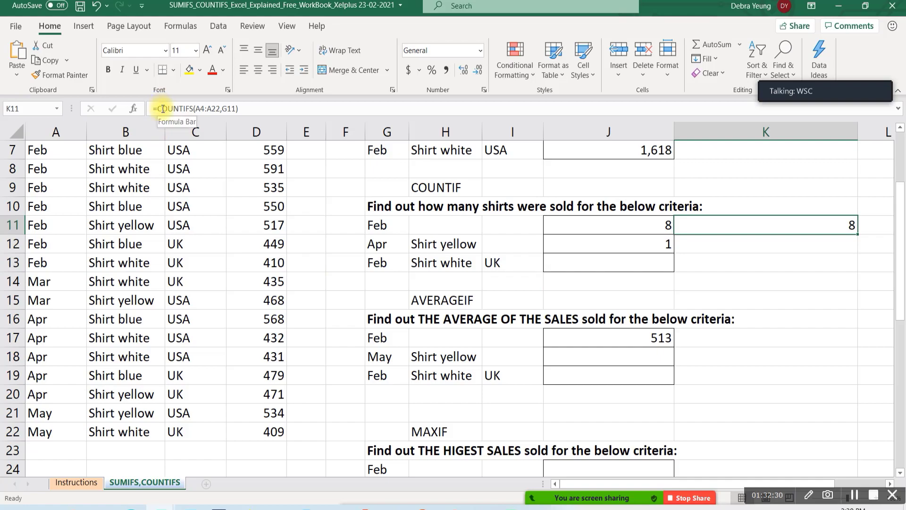
Insert COUNTIFS in J13 with the month cells A4:A22 as first criteria range and the Feb cell G13 as its criteria
click(567, 262)
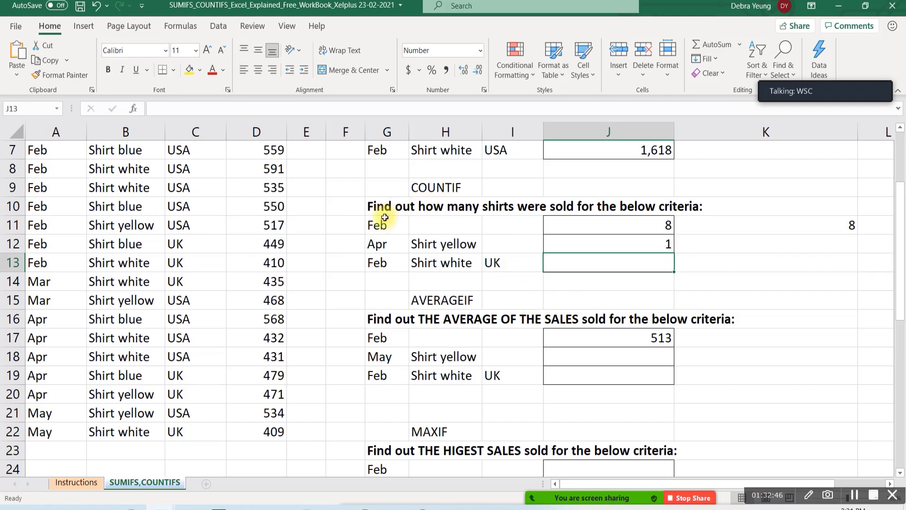
click(135, 108)
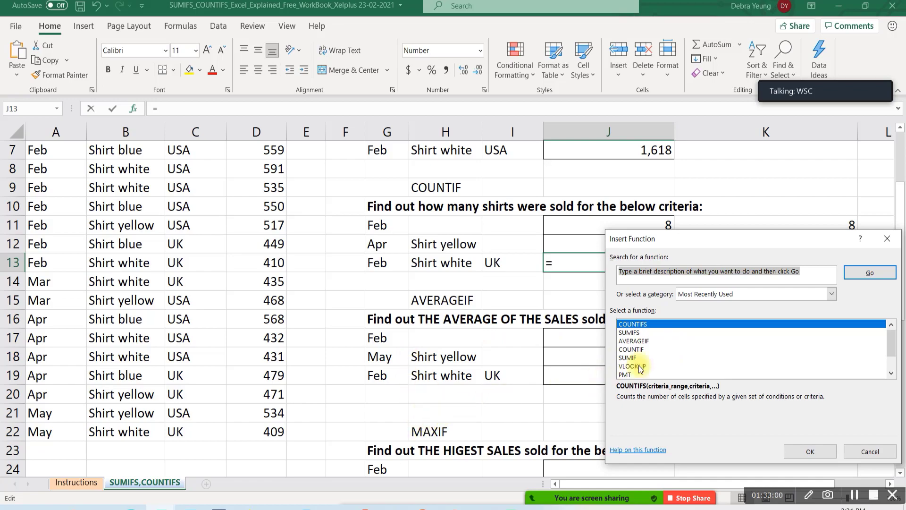
click(802, 446)
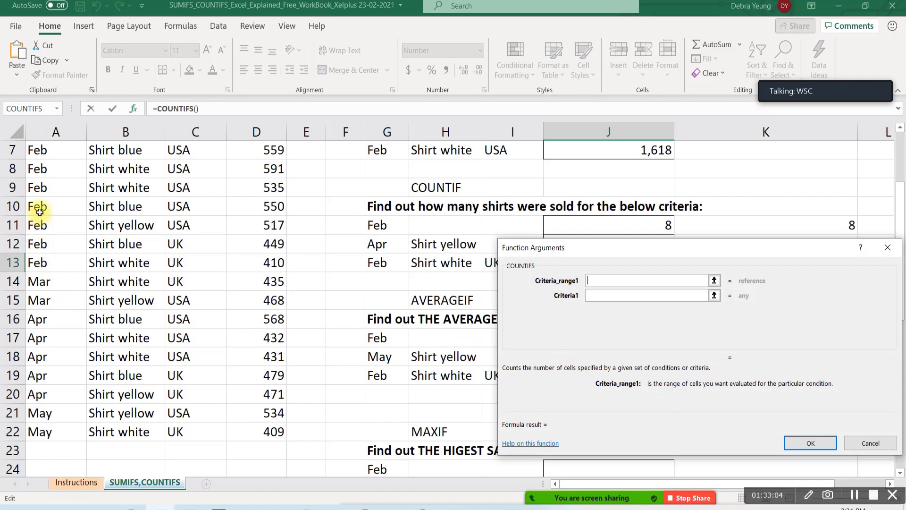
scroll(40, 212, up, 1)
scroll(39, 212, up, 1)
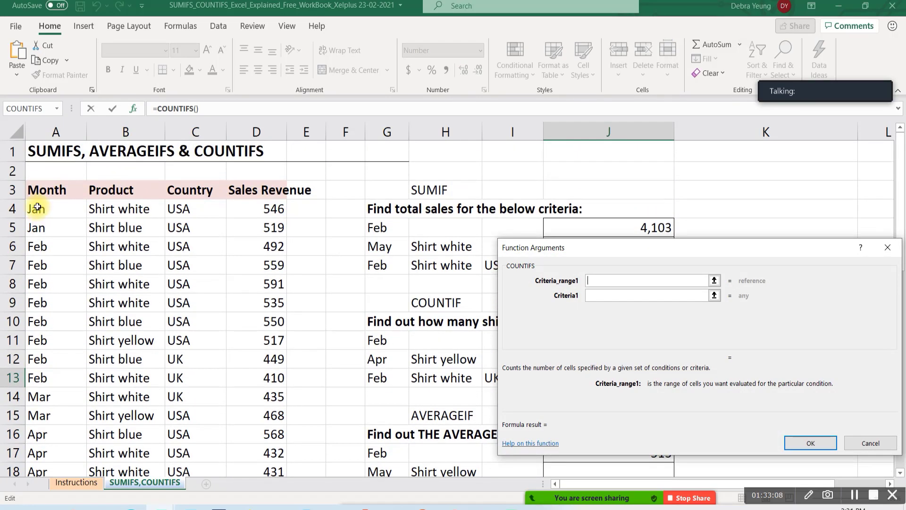
drag(36, 210, 53, 437)
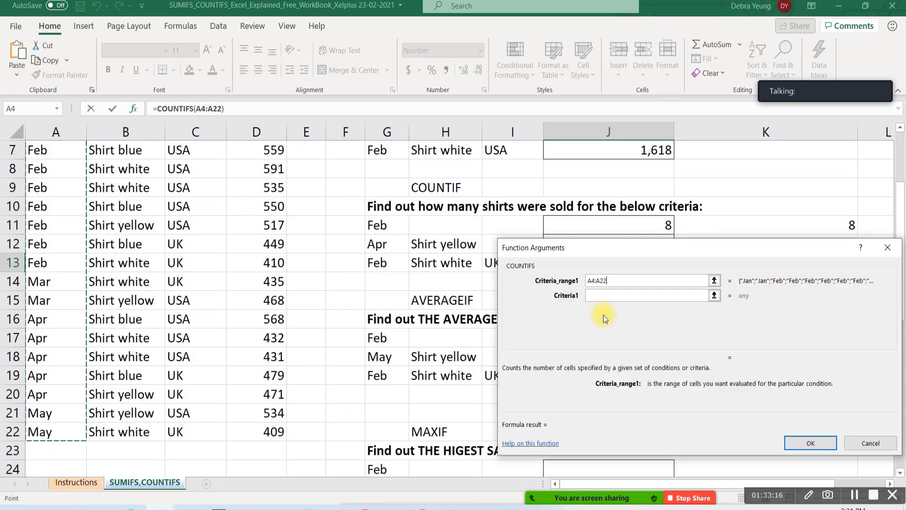
click(586, 295)
click(377, 263)
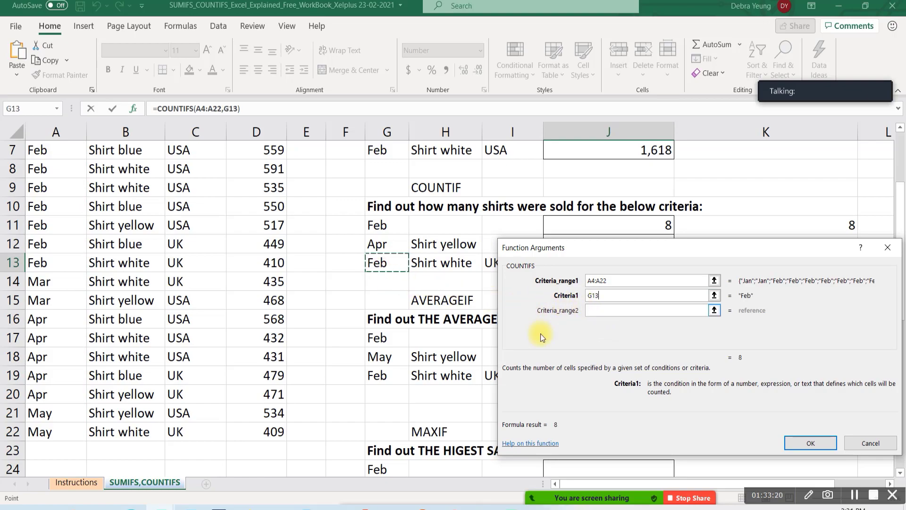
Set the second COUNTIFS criteria range to the product cells B4:B22 and its criteria to the Shirt white cell H13
key(Tab)
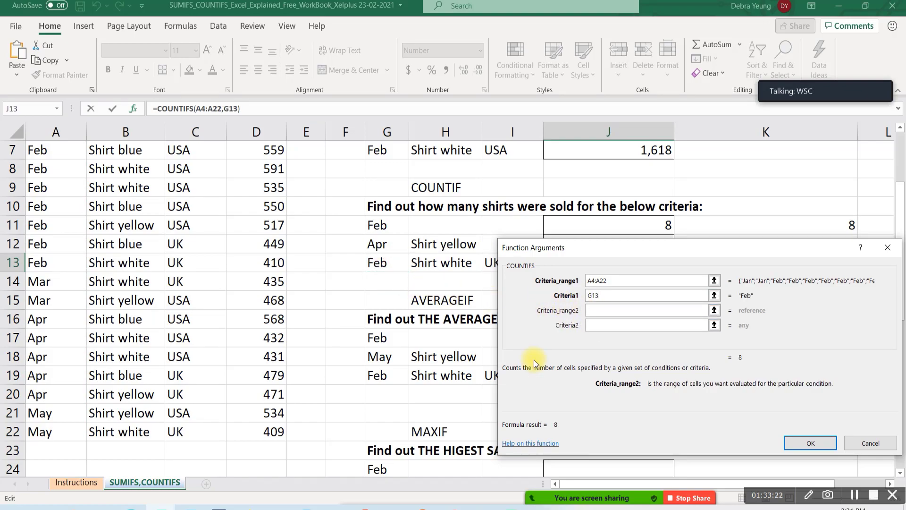
click(122, 429)
drag(121, 430, 115, 189)
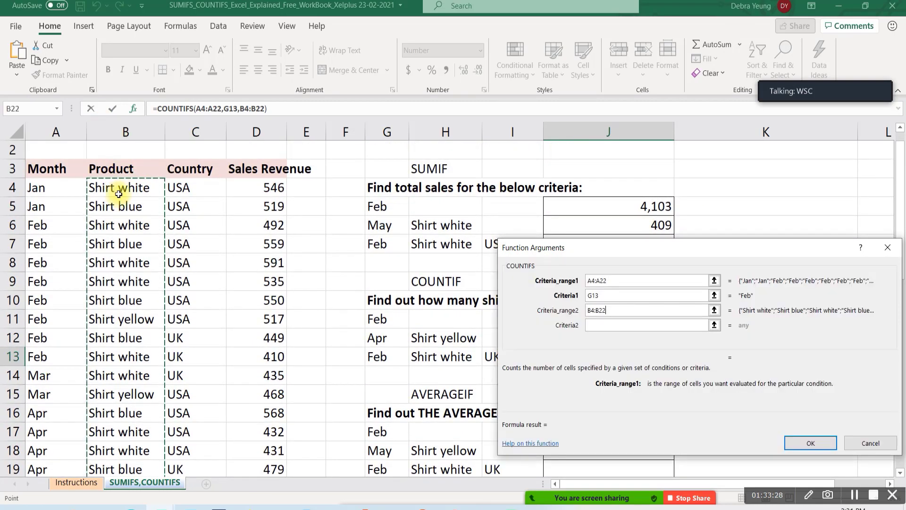
key(Tab)
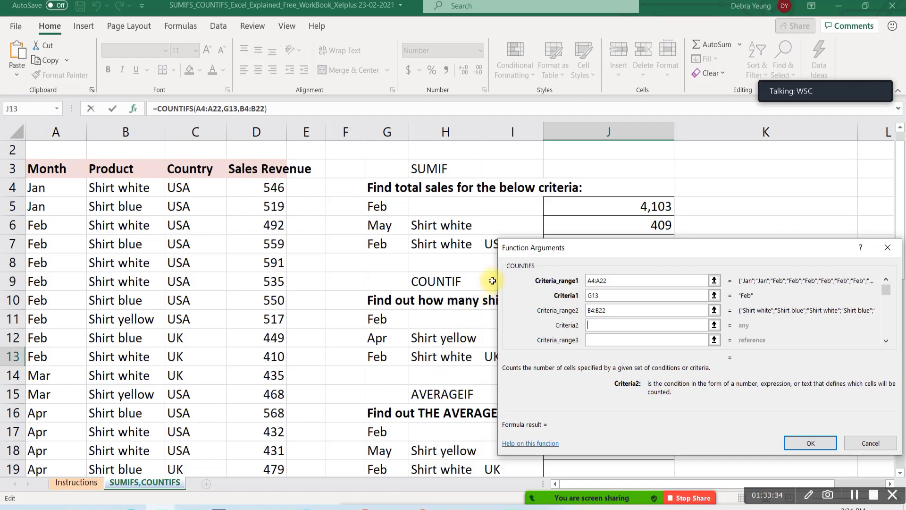
drag(536, 258, 582, 254)
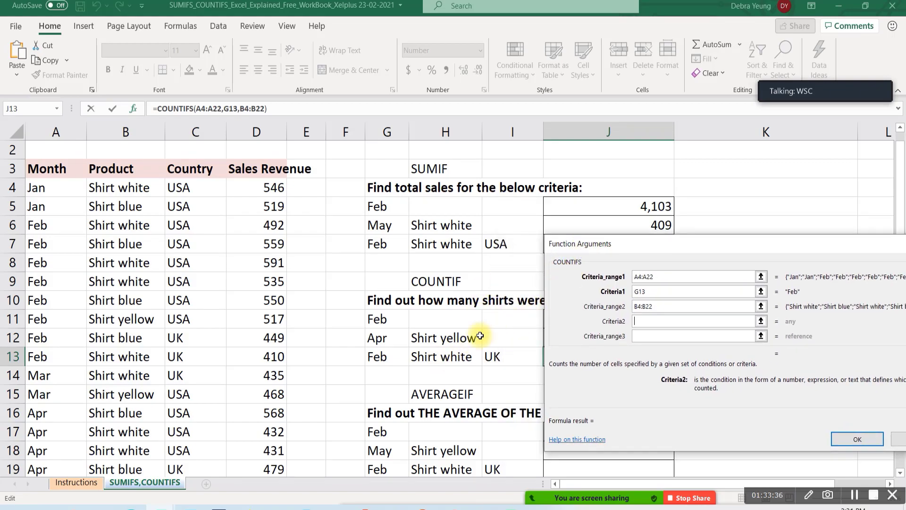
click(438, 358)
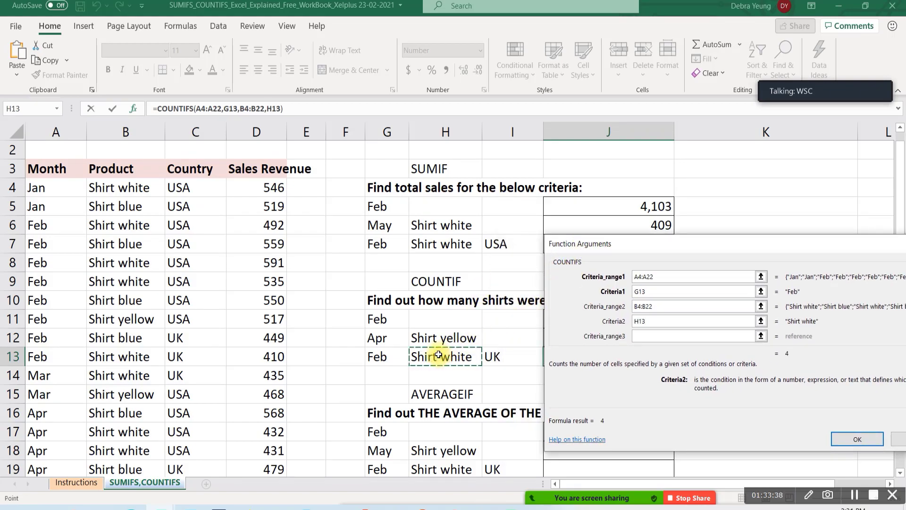
Set the third COUNTIFS criteria range to the country cells C4:C22 with the UK cell I13 as criteria, and complete the J13 formula
key(Tab)
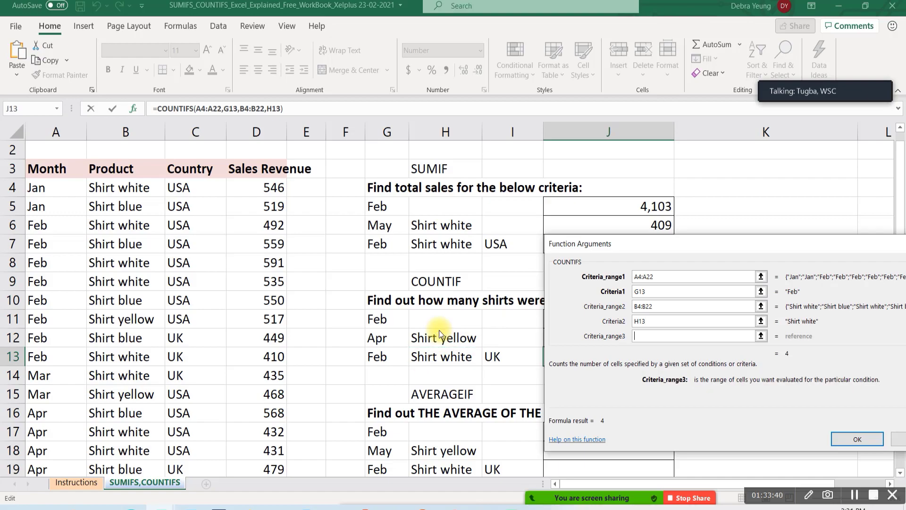
drag(178, 188, 181, 432)
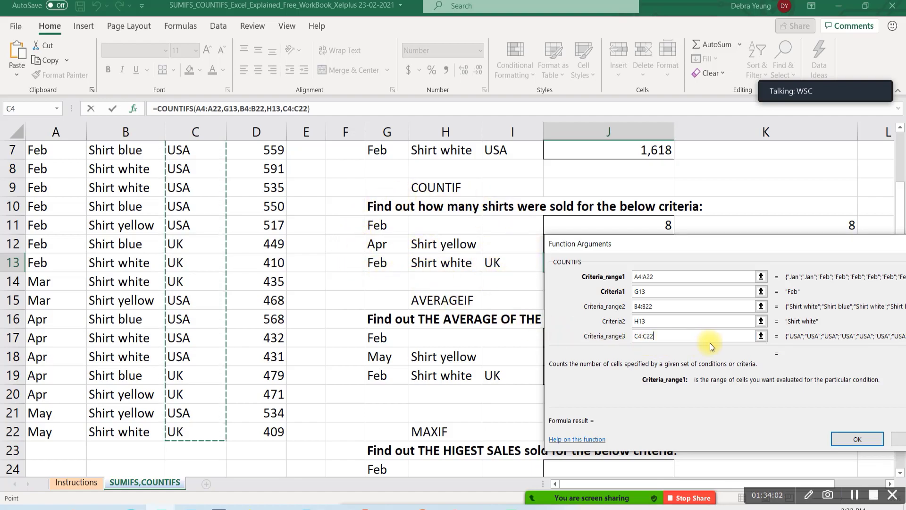
drag(675, 246, 573, 202)
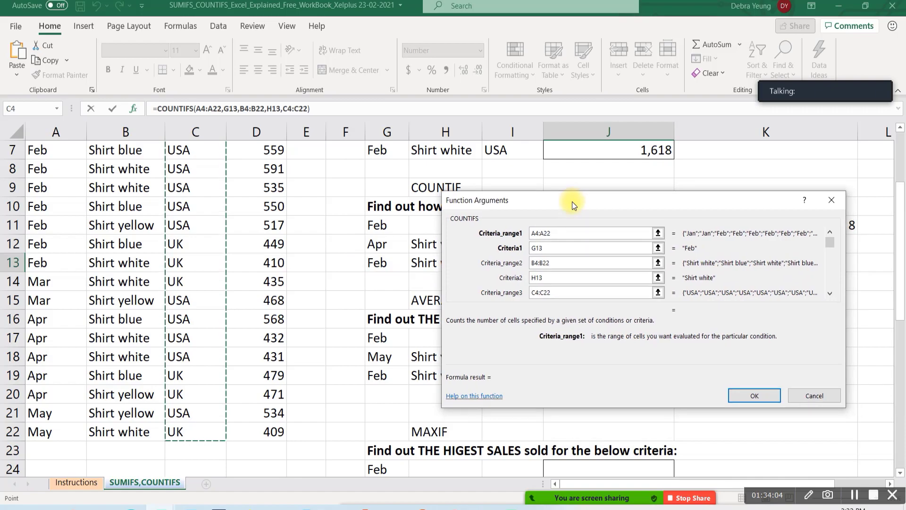
scroll(557, 255, down, 1)
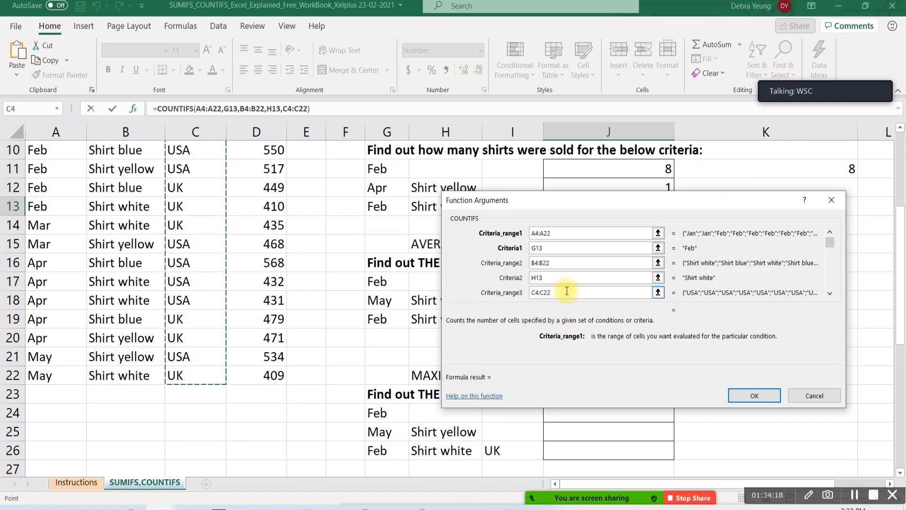
key(Tab)
drag(505, 195, 666, 224)
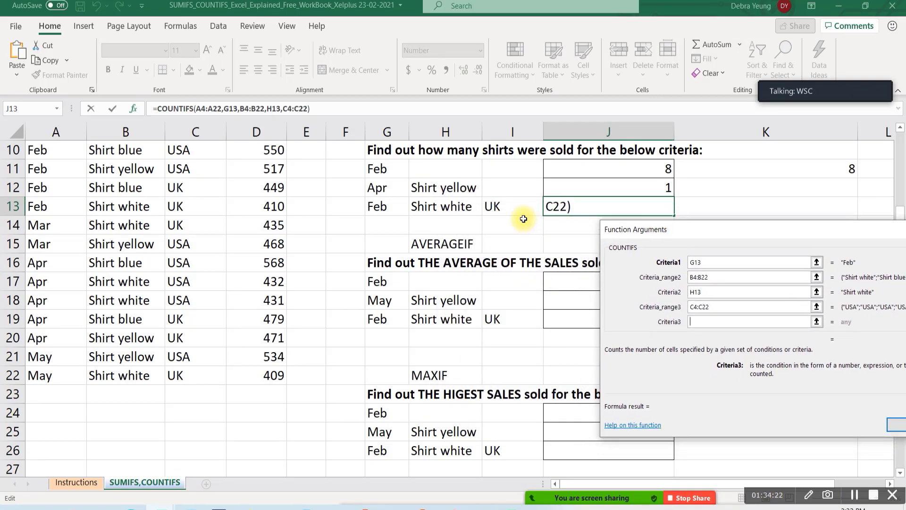
click(507, 206)
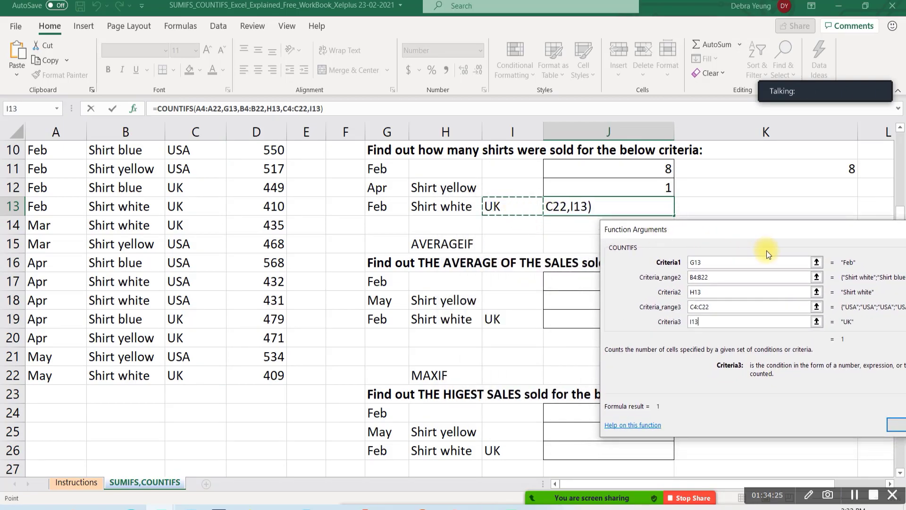
drag(751, 230, 594, 202)
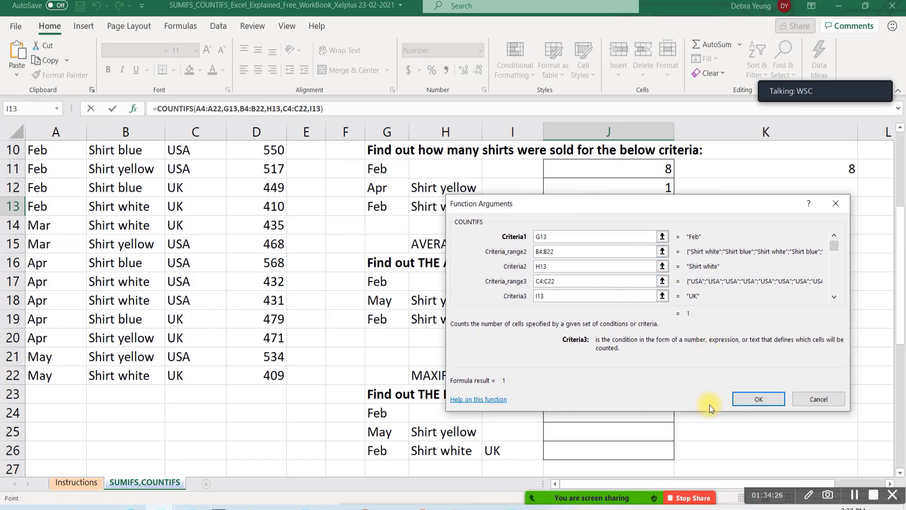
click(753, 398)
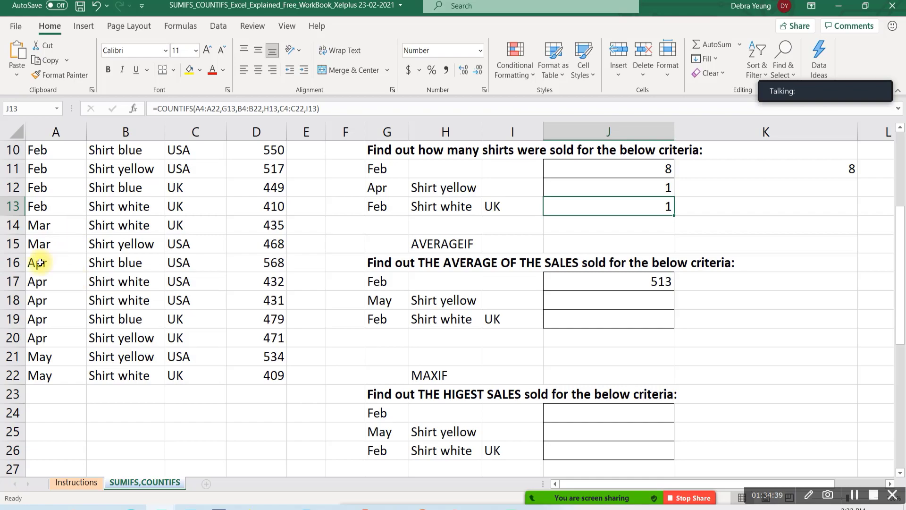
Label cell J30 "countifs" above the answer cells of the "What is wrong here?" exercise
scroll(441, 282, down, 4)
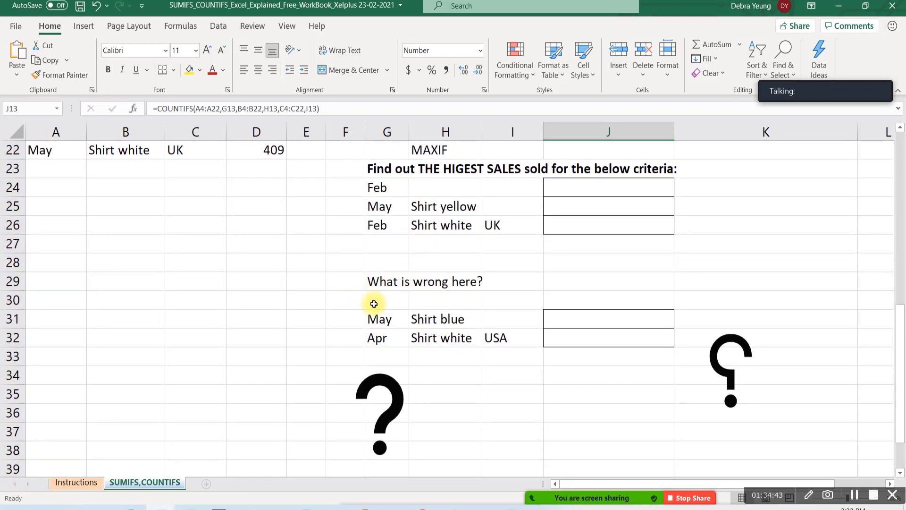
click(598, 321)
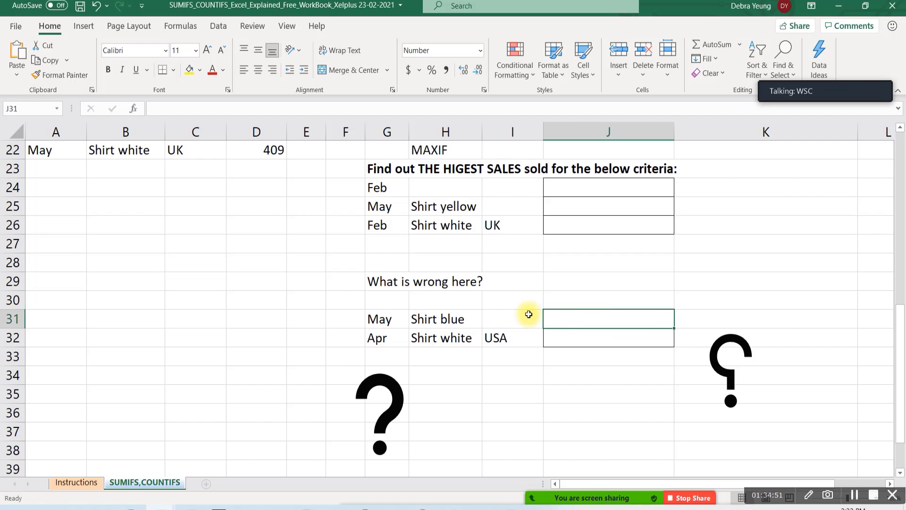
click(566, 300)
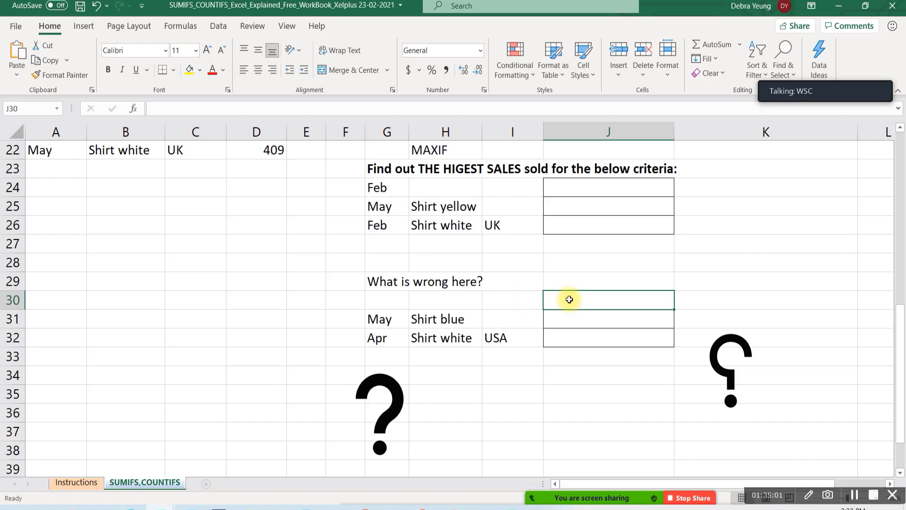
text(countifs)
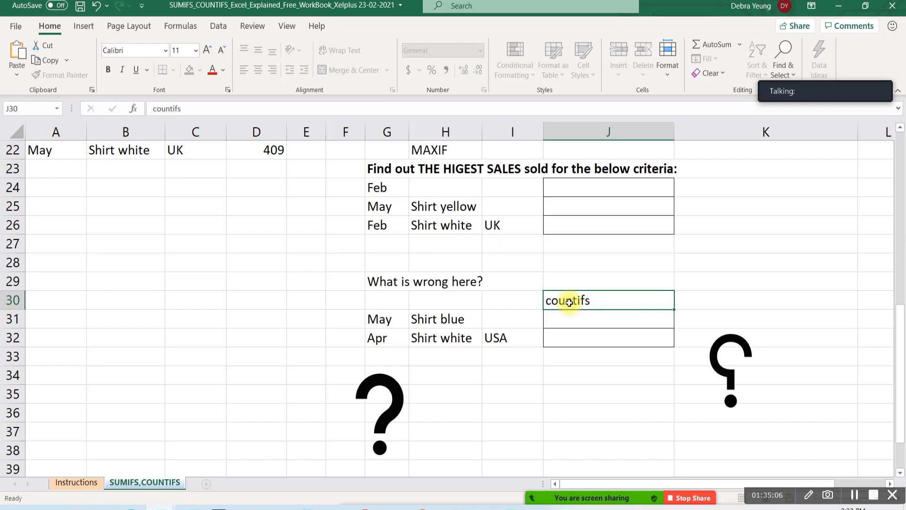
key(Return)
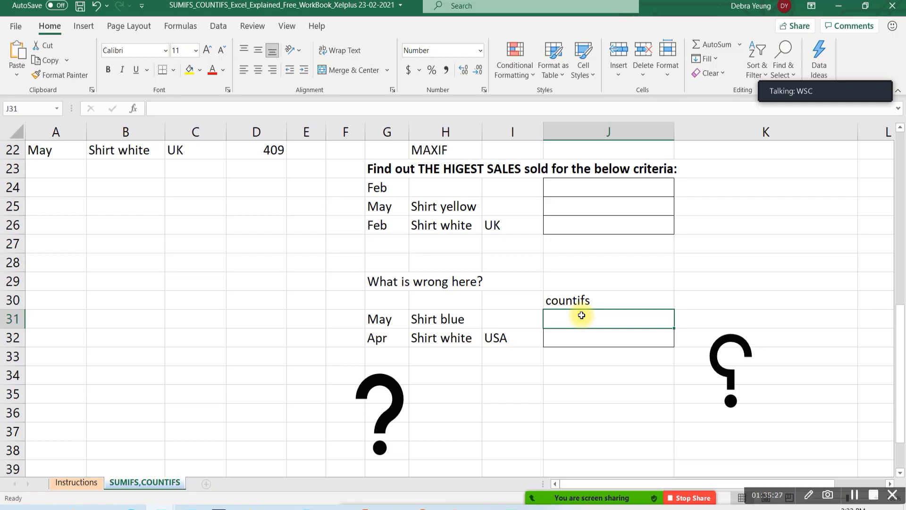
Insert COUNTIFS in J31 with the month cells A4:A22 as first criteria range and the May cell G31 as its criteria
click(135, 104)
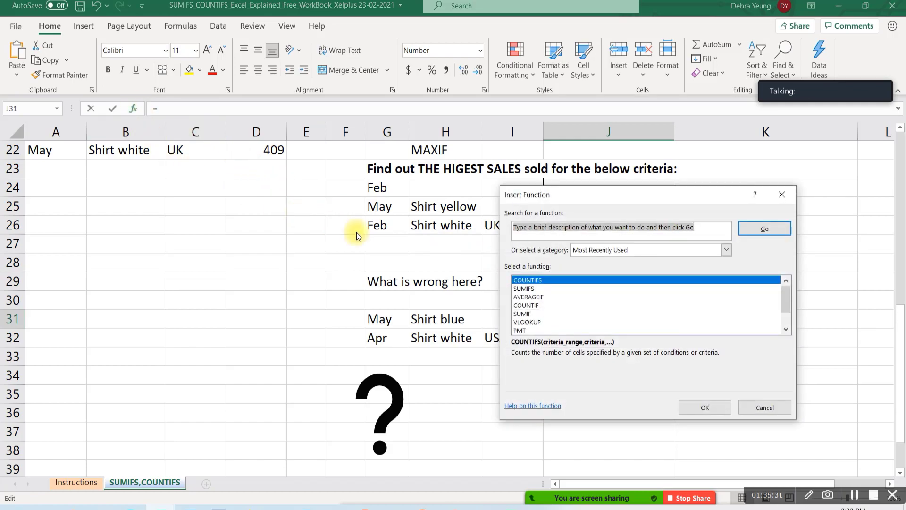
click(689, 409)
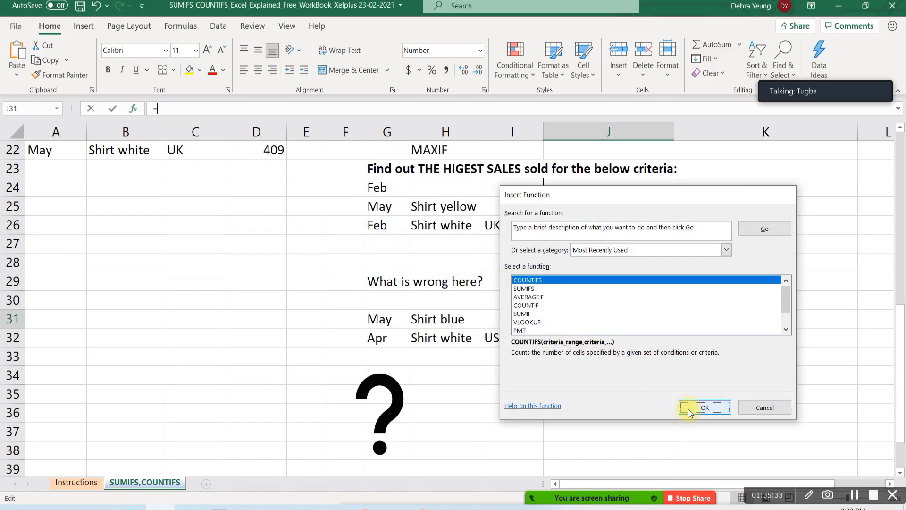
drag(468, 204, 484, 214)
scroll(95, 208, up, 1)
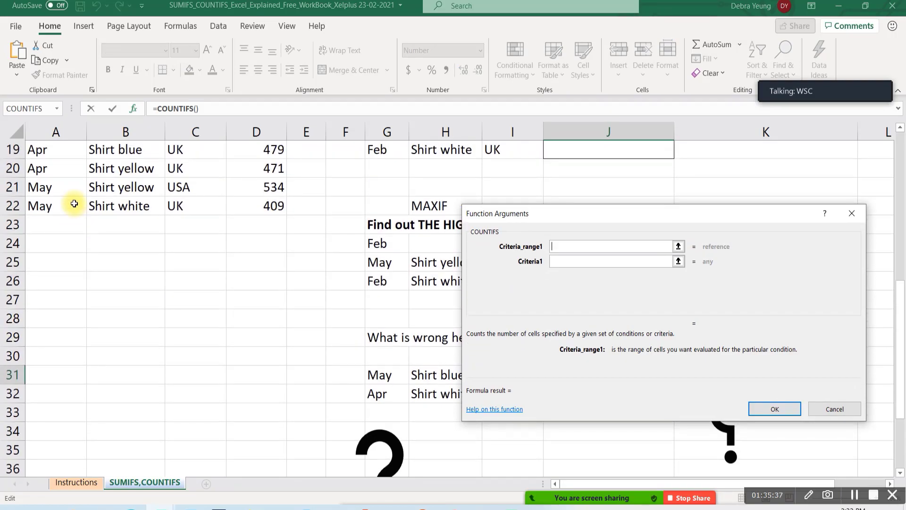
scroll(74, 203, up, 6)
drag(61, 206, 31, 416)
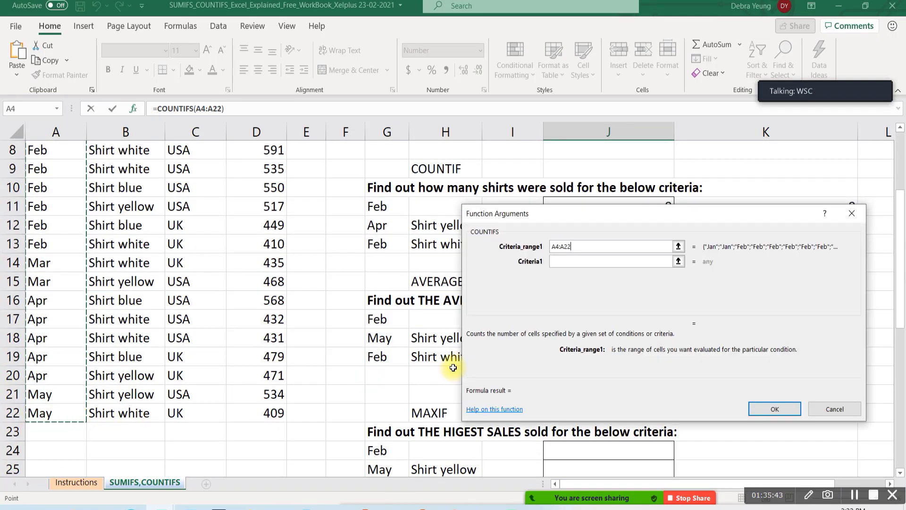
click(564, 261)
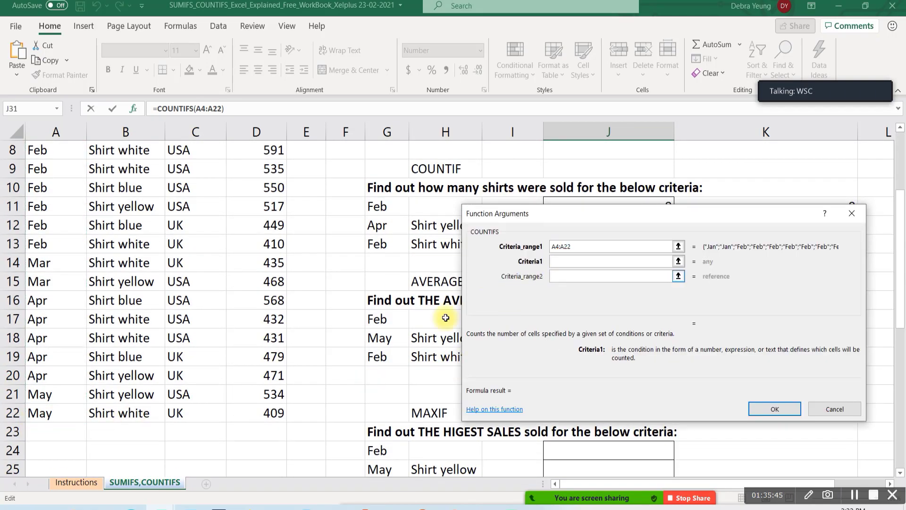
scroll(378, 321, down, 1)
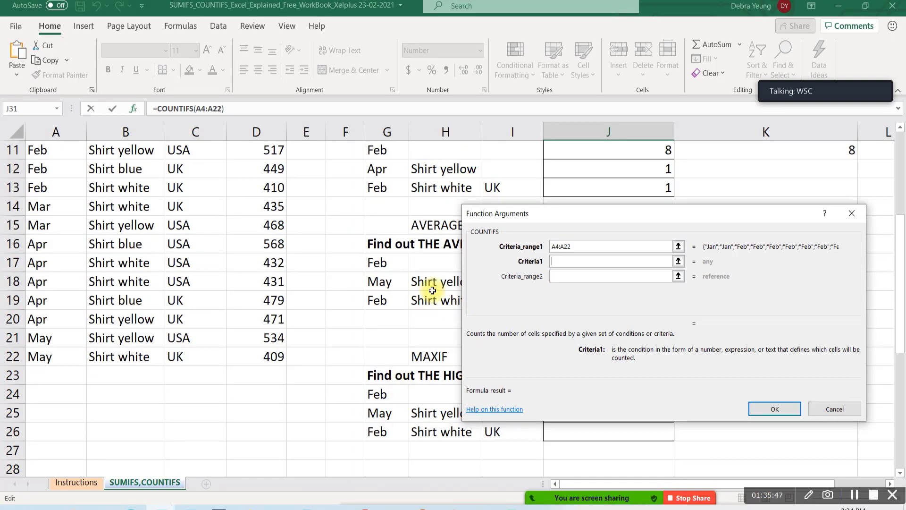
scroll(433, 274, down, 2)
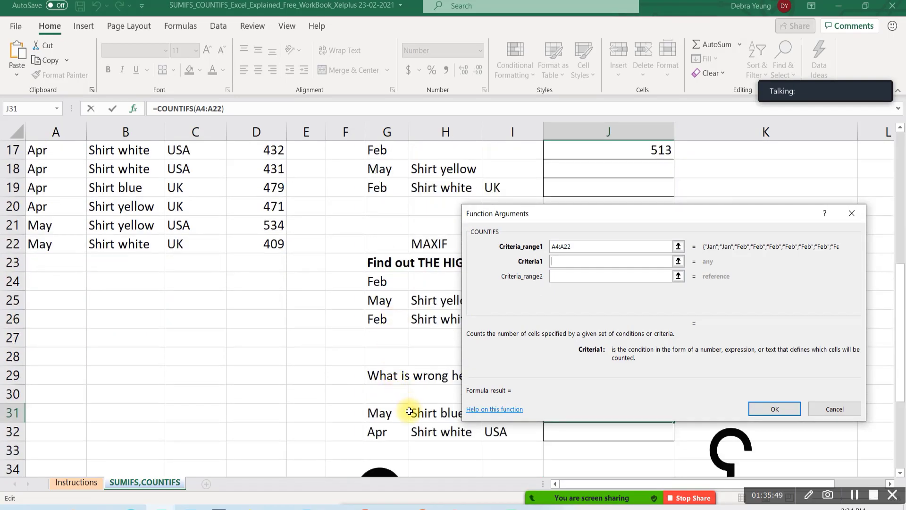
click(380, 414)
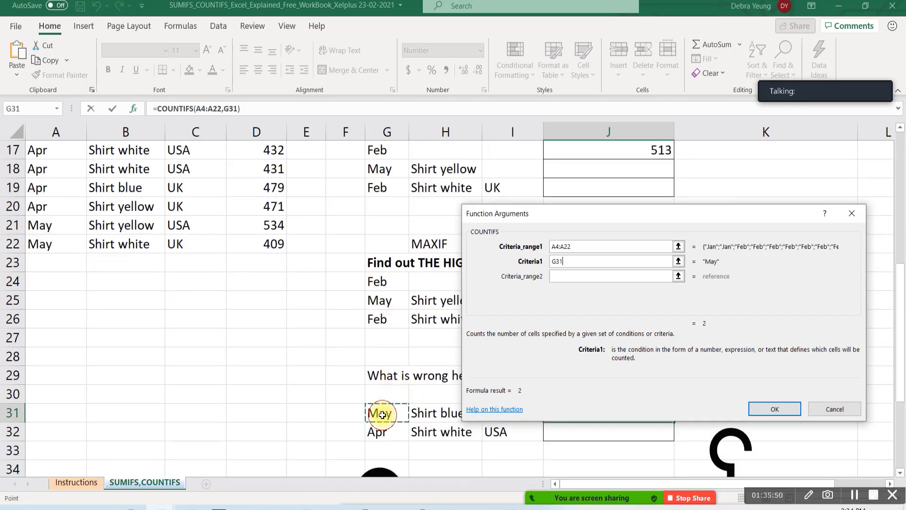
Set the second COUNTIFS criteria range to the product cells B4:B22 and its criteria to the Shirt blue cell H31
click(569, 276)
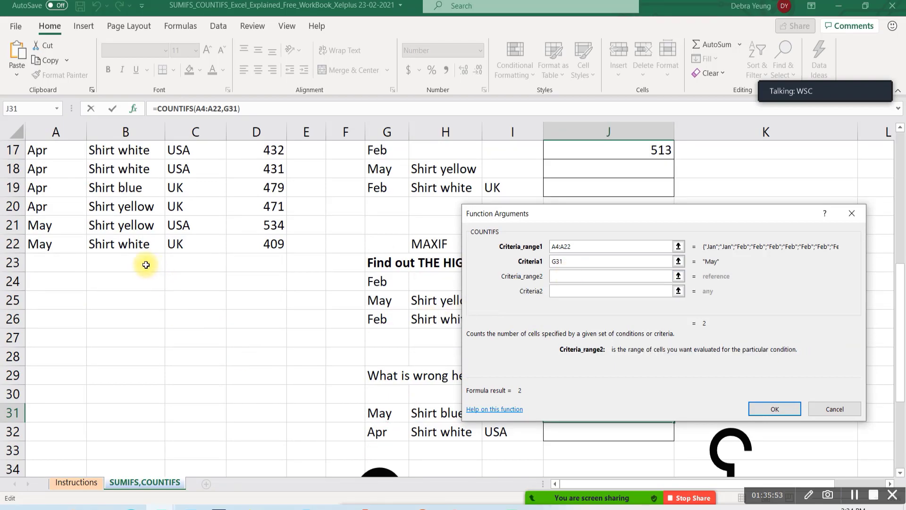
drag(128, 245, 101, 188)
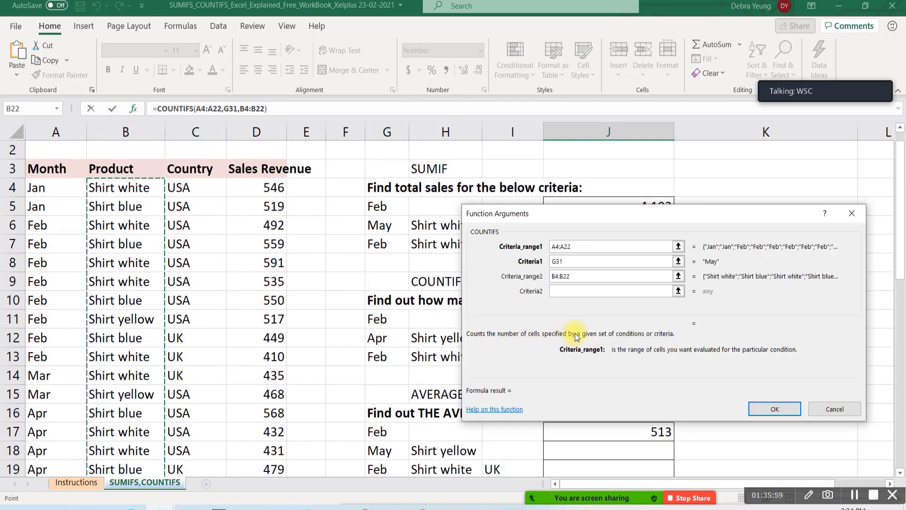
click(562, 290)
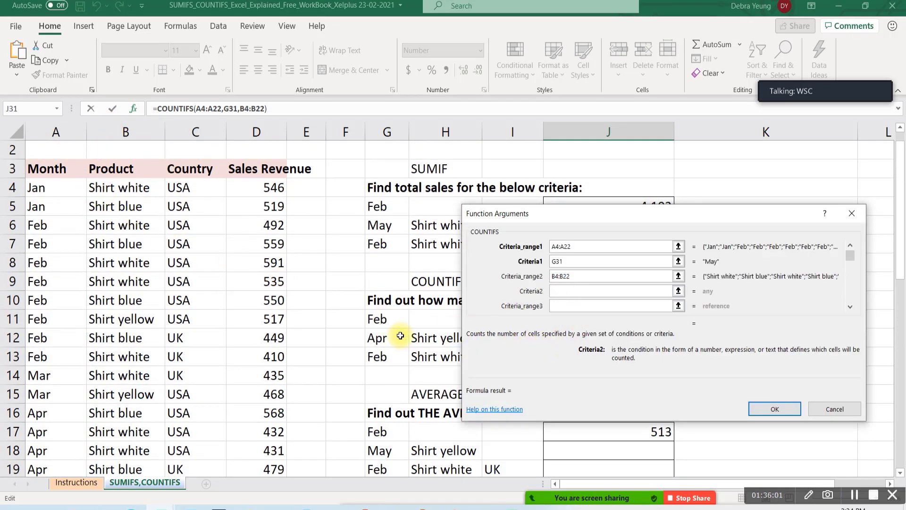
scroll(400, 335, down, 2)
scroll(386, 380, down, 4)
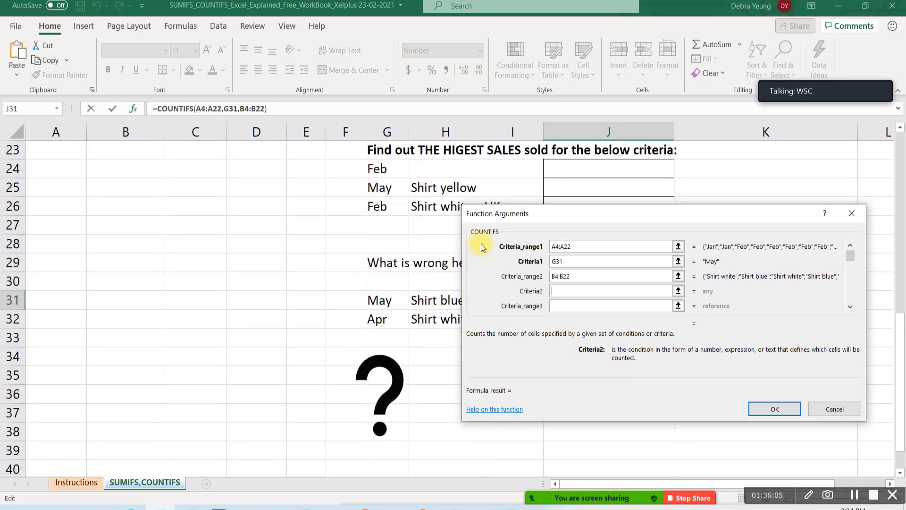
drag(491, 220, 592, 210)
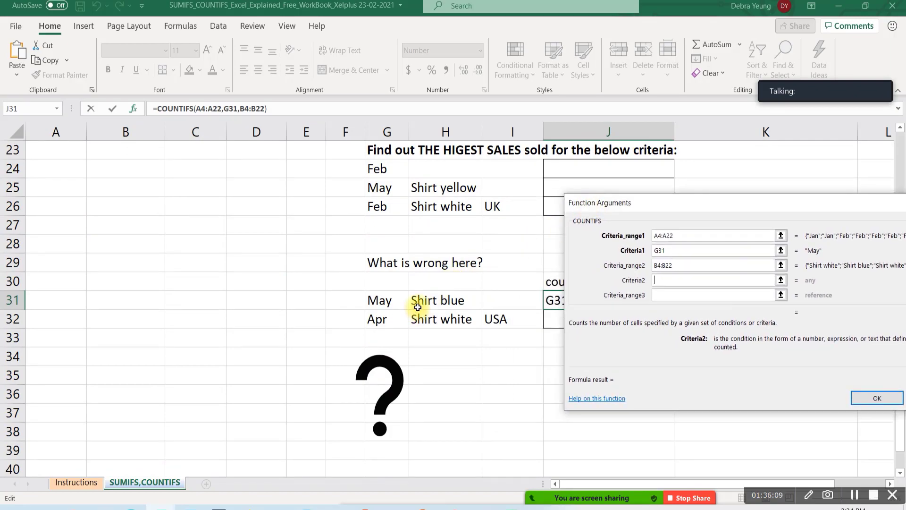
click(419, 305)
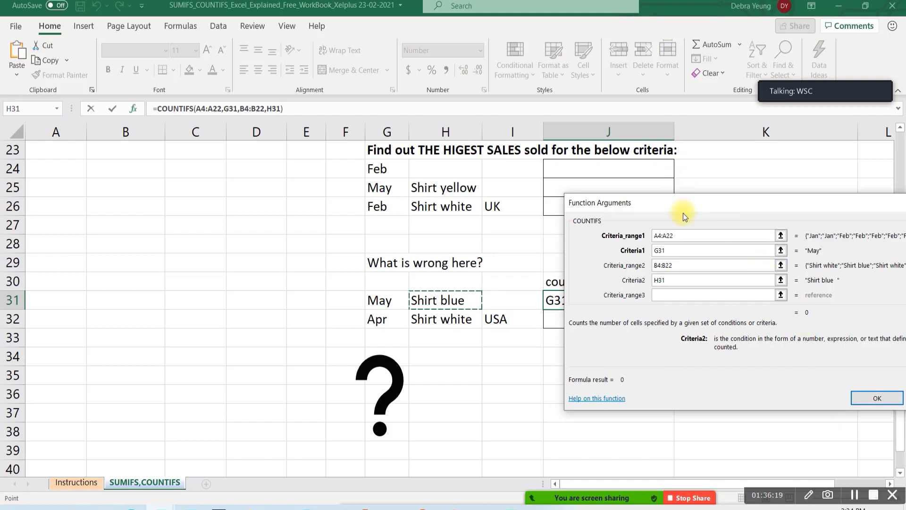
Check the entered COUNTIFS arguments, complete the J31 formula and close the Magnifier
drag(669, 211, 309, 117)
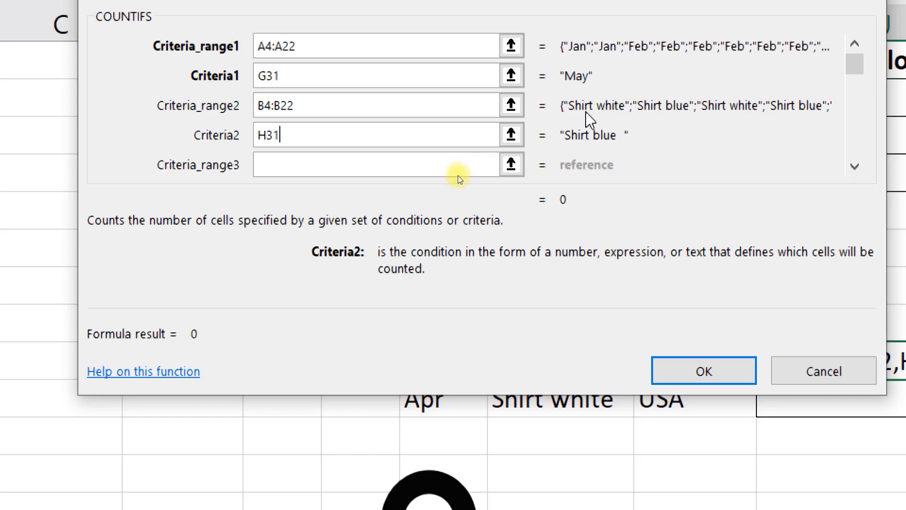
key(Tab)
key(shift+Tab)
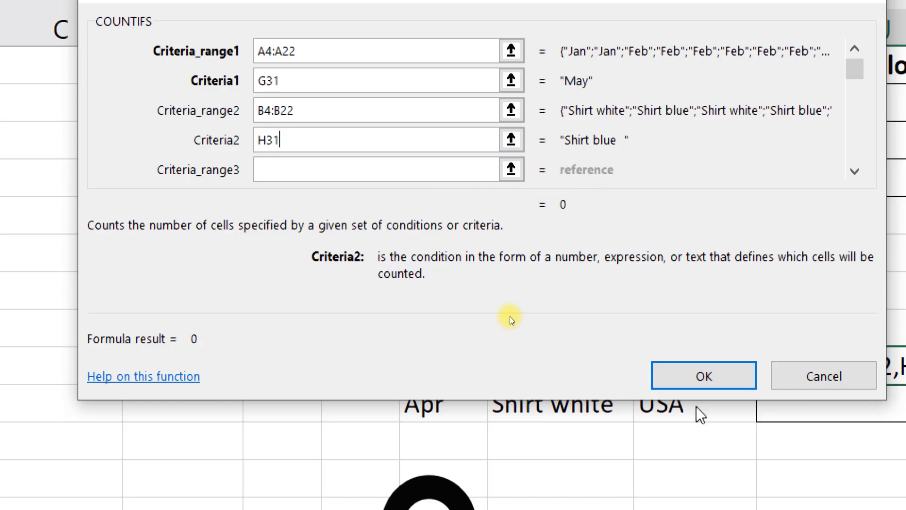
click(677, 385)
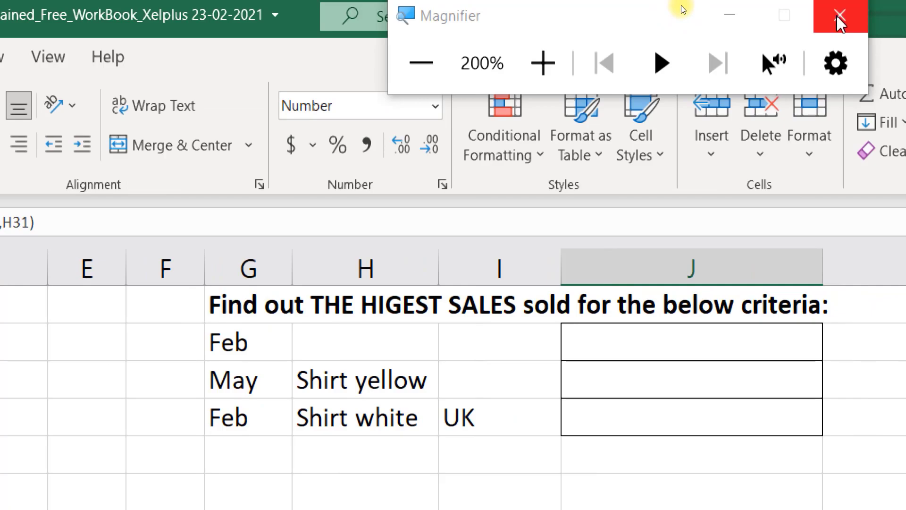
click(838, 18)
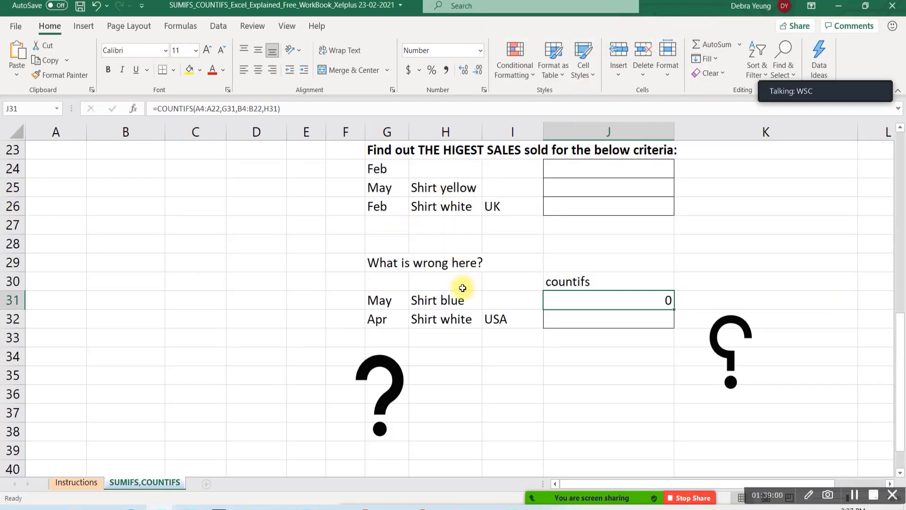
Remove the trailing space after "Shirt blue" in criteria cell H31
click(444, 300)
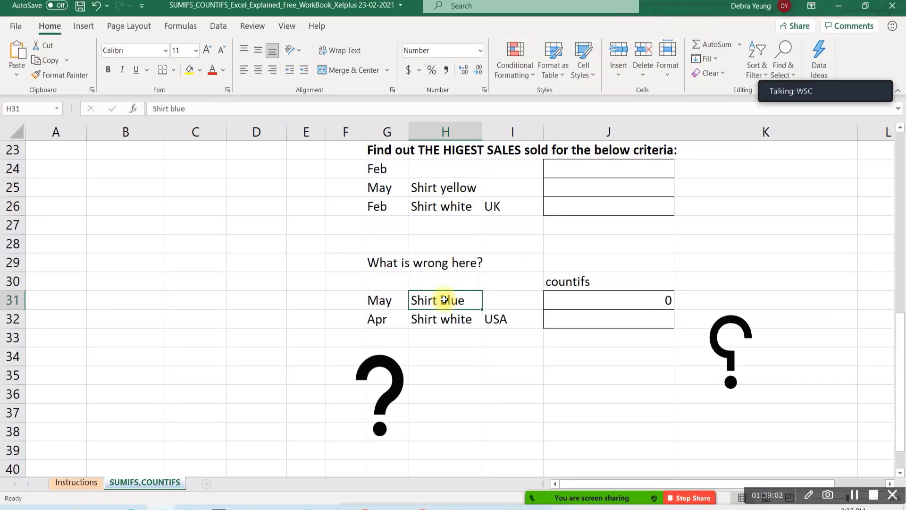
click(227, 107)
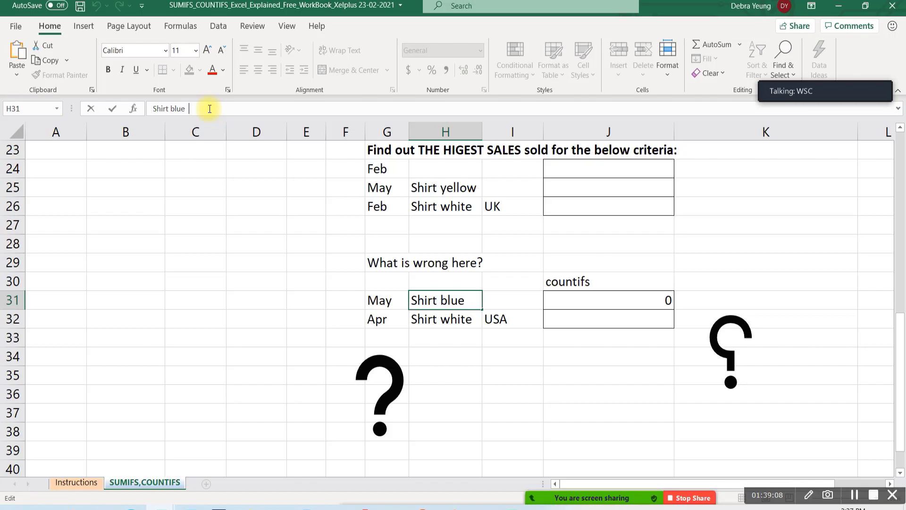
key(BackSpace)
key(Return)
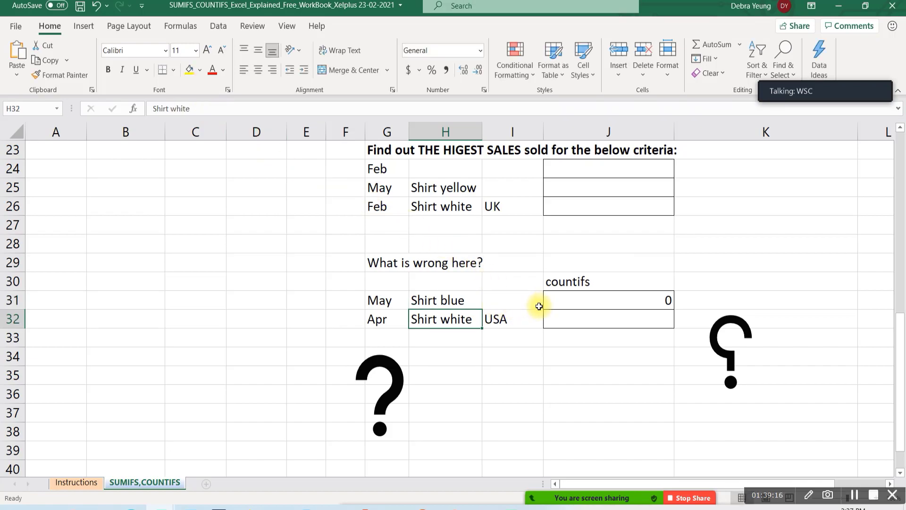
Review the COUNTIFS formula in J31 and re-enter it without changes
click(563, 302)
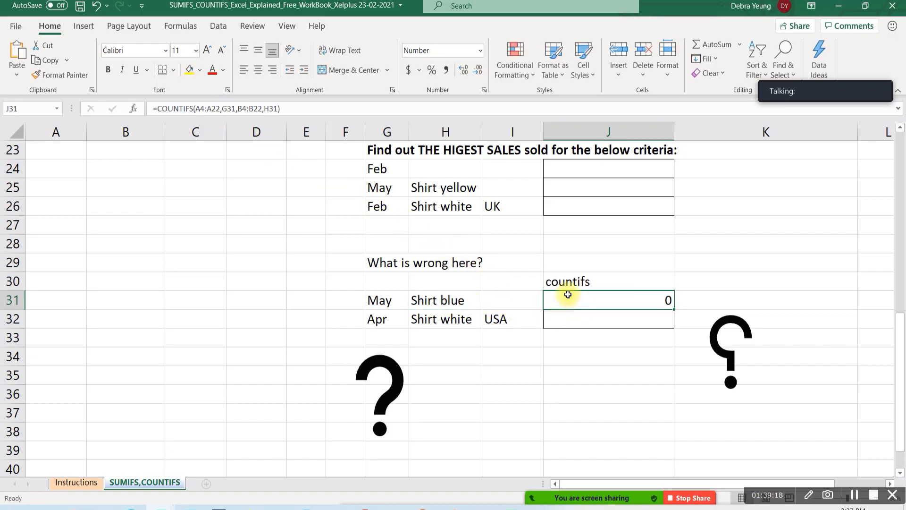
click(192, 108)
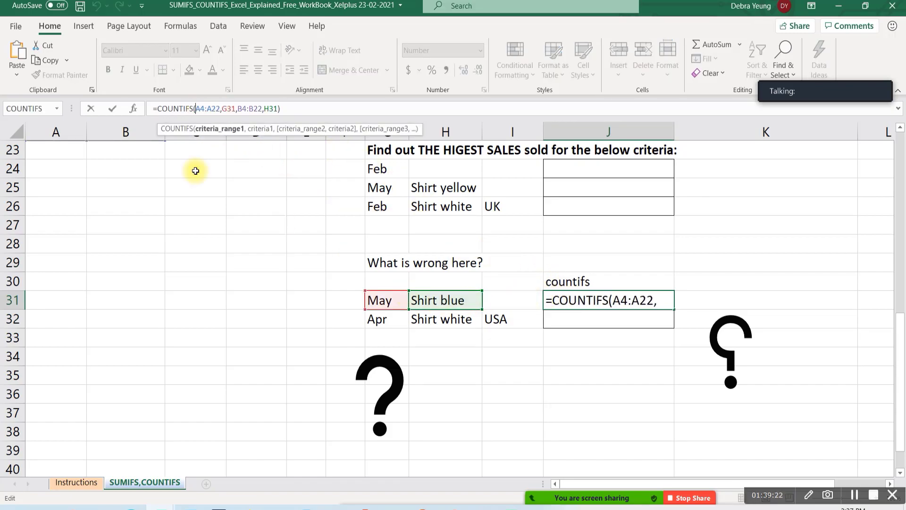
key(Return)
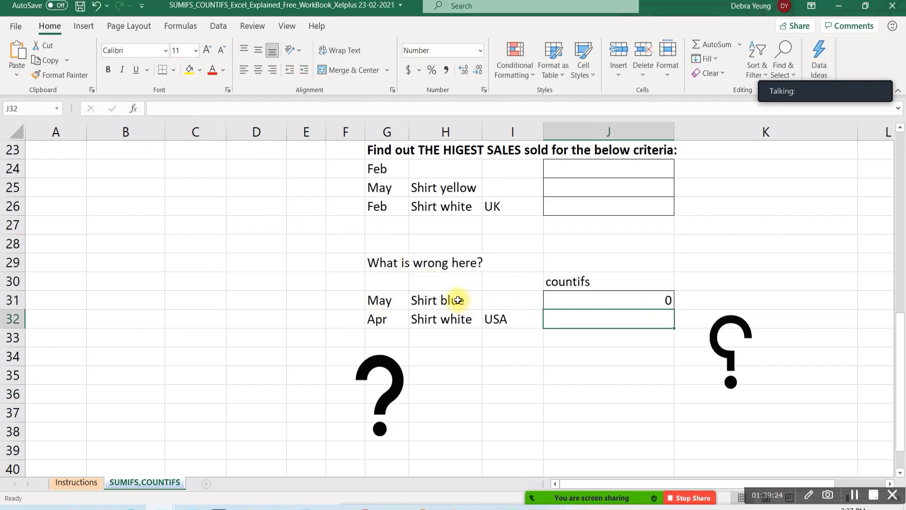
Replace the criteria text in H31 with a copy of the Shirt blue product cell B16
click(449, 295)
scroll(220, 210, up, 3)
scroll(220, 211, up, 1)
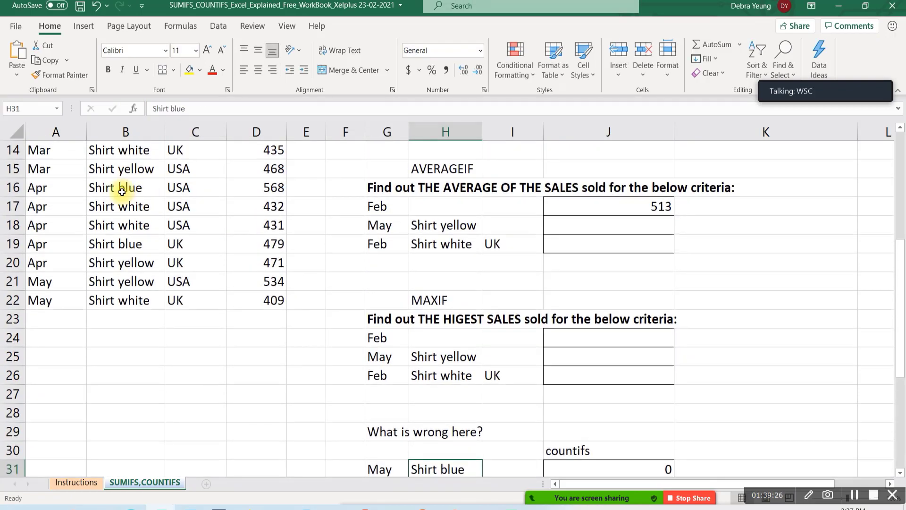
click(113, 187)
key(ctrl+c)
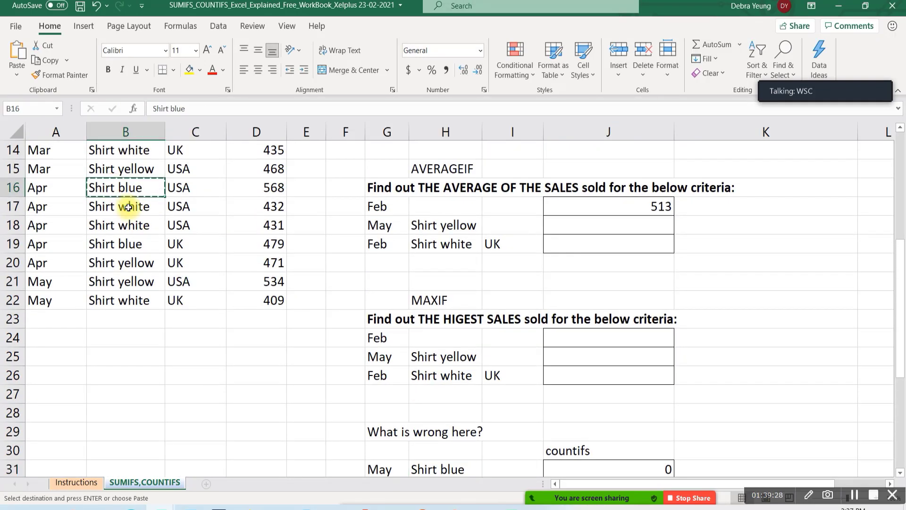
click(422, 465)
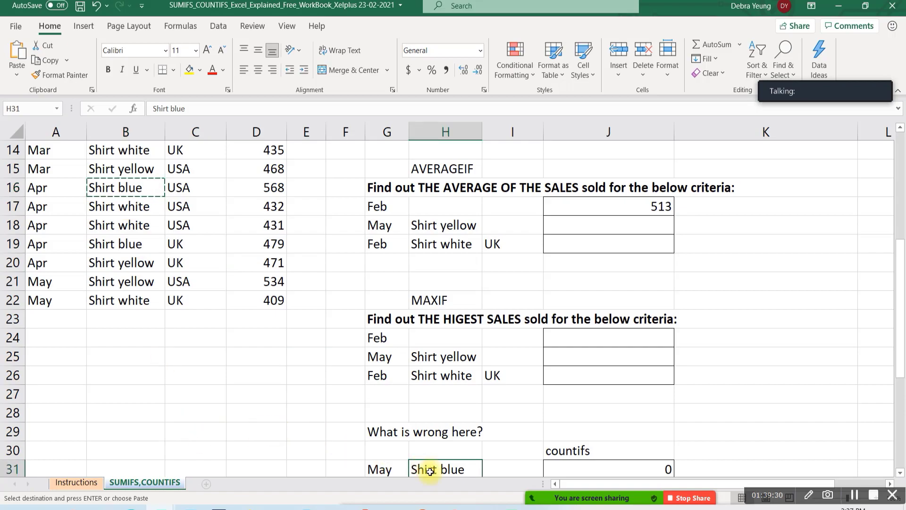
key(ctrl+v)
scroll(430, 471, down, 3)
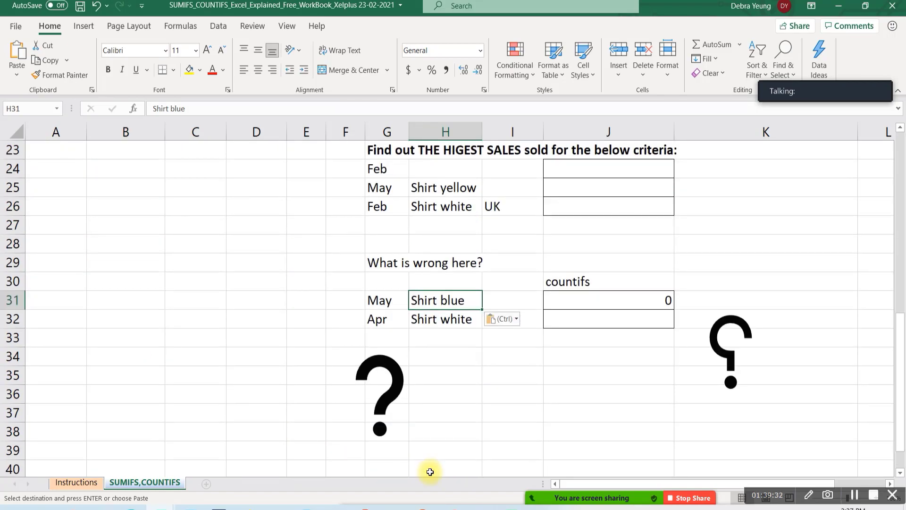
Examine the products in the May rows 21 and 22 of the sales data against the COUNTIFS answer in J31
scroll(98, 288, up, 1)
scroll(98, 288, up, 1)
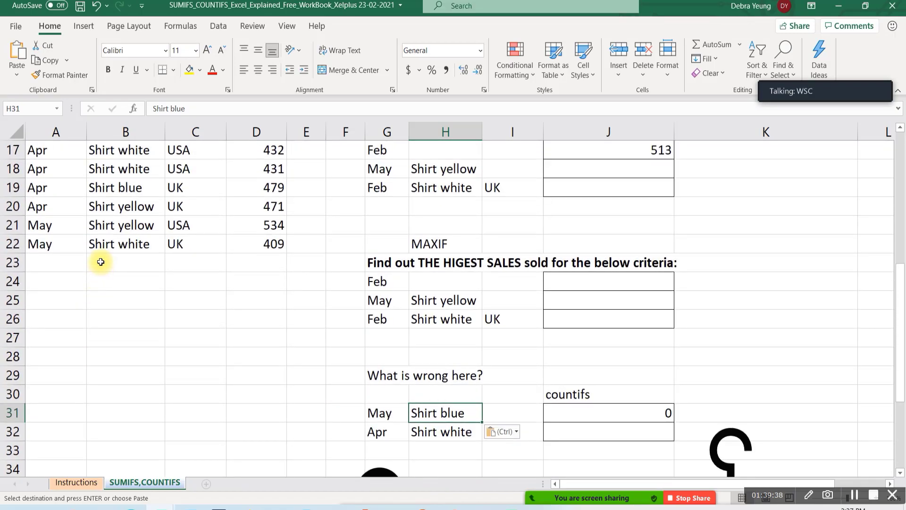
click(61, 227)
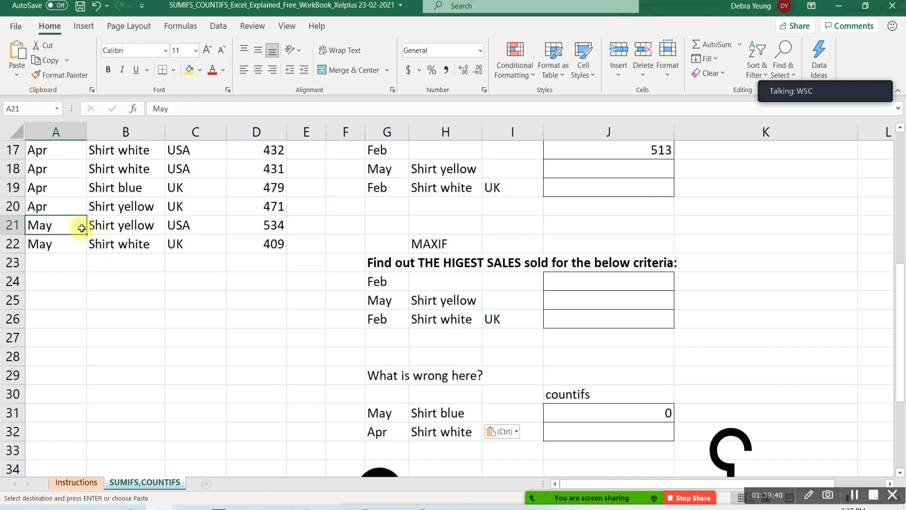
click(104, 228)
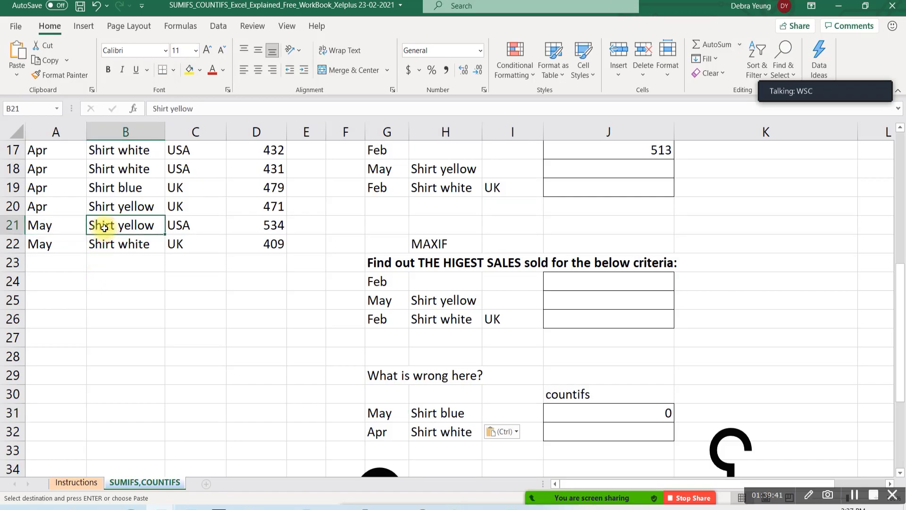
click(44, 244)
click(130, 243)
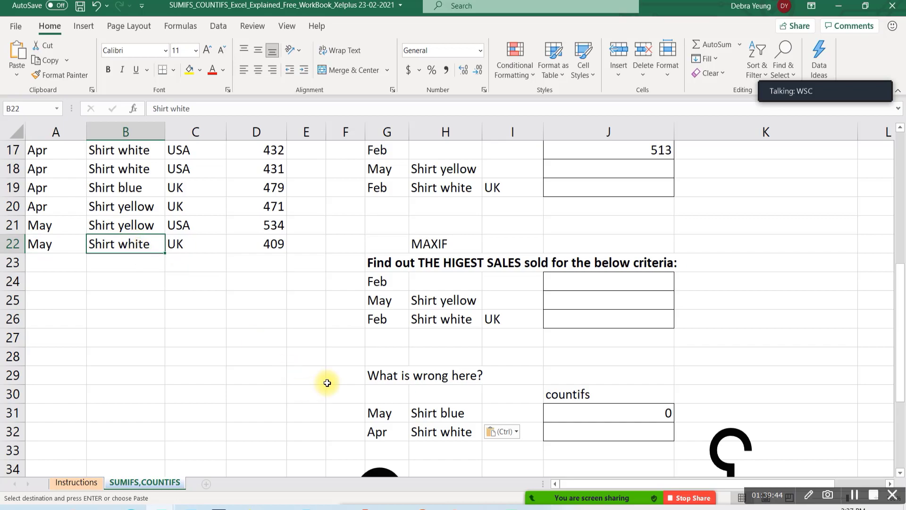
scroll(329, 382, down, 1)
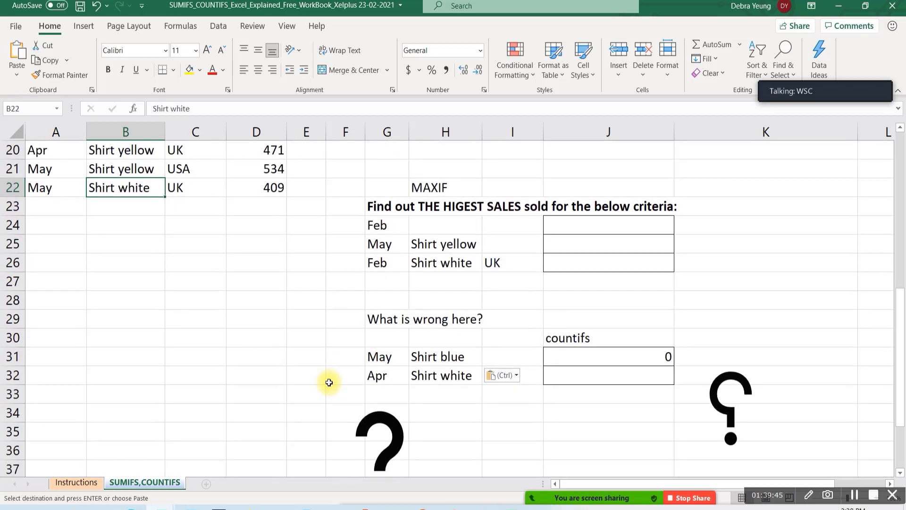
click(608, 356)
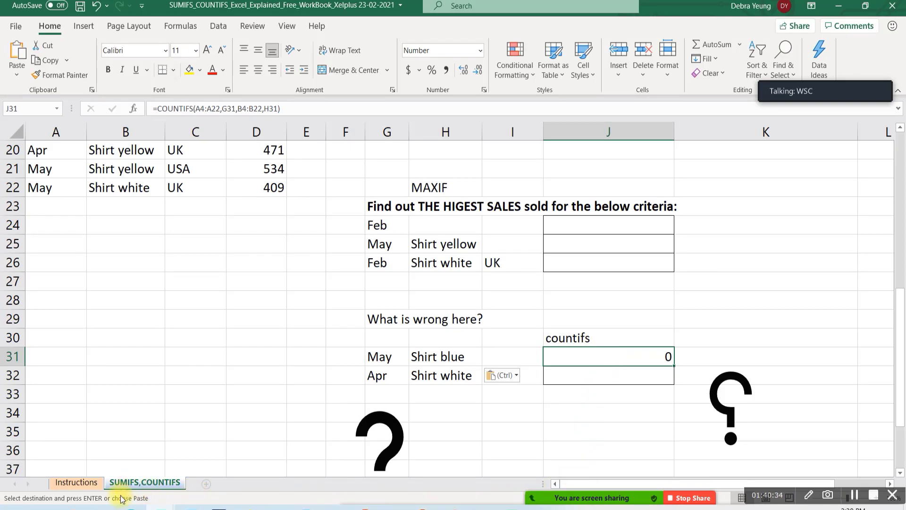
click(855, 495)
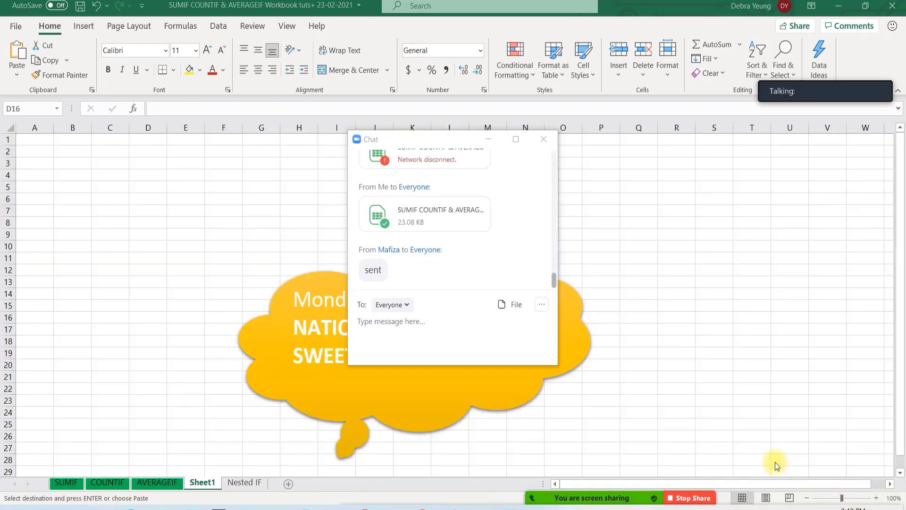
Start a new Zoom share of the entire screen and minimize the meeting chat window
click(175, 254)
mouse_move(590, 496)
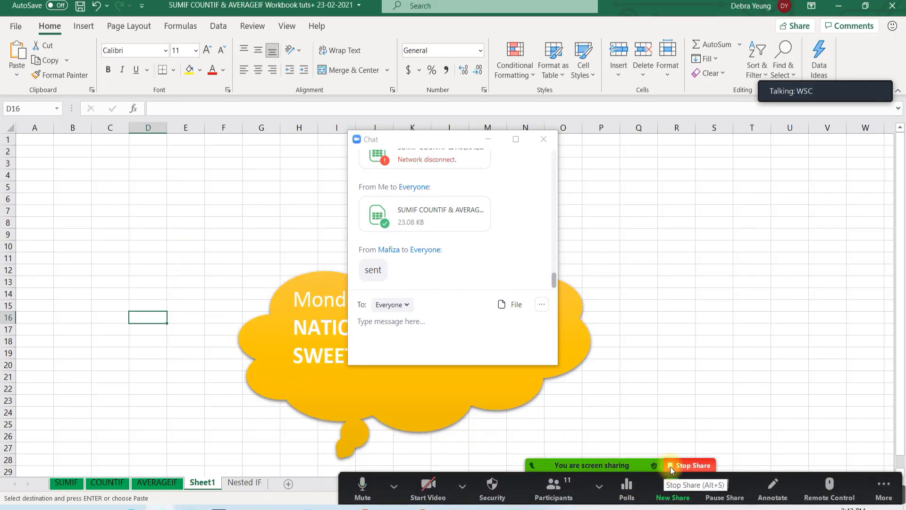
click(660, 485)
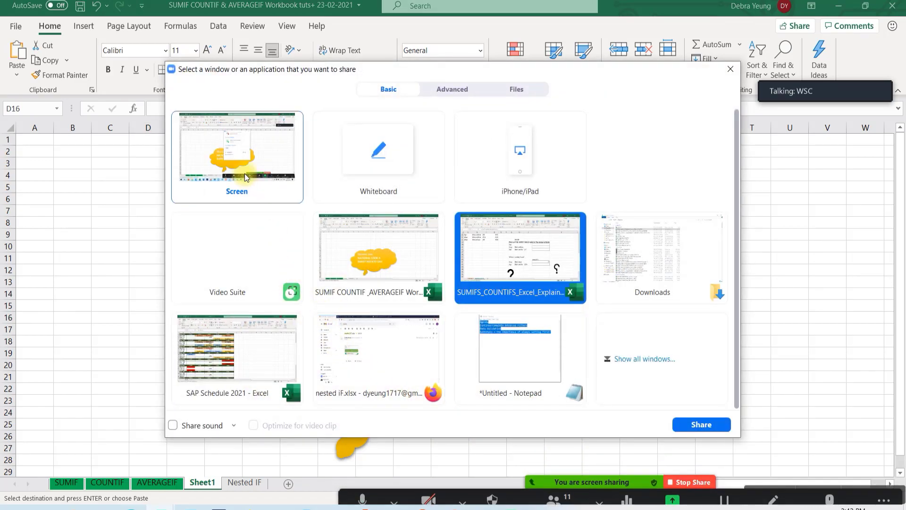
click(327, 238)
click(236, 156)
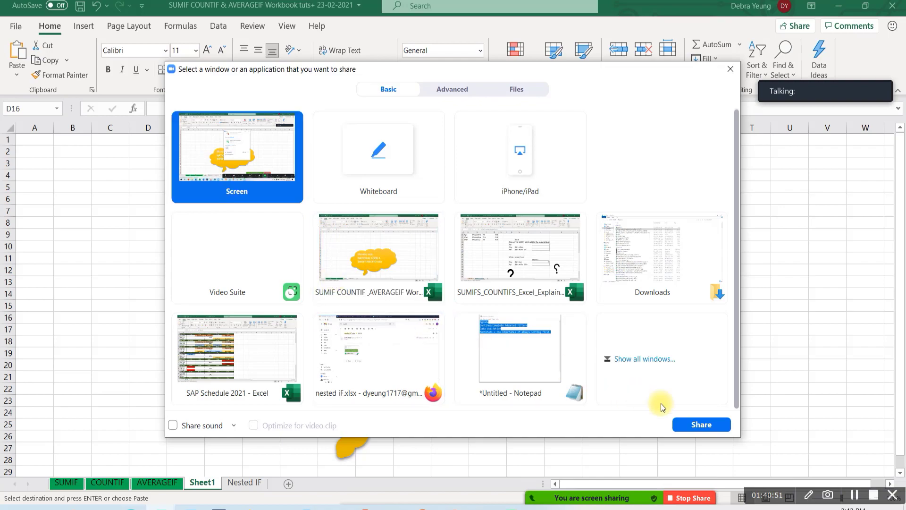
click(678, 424)
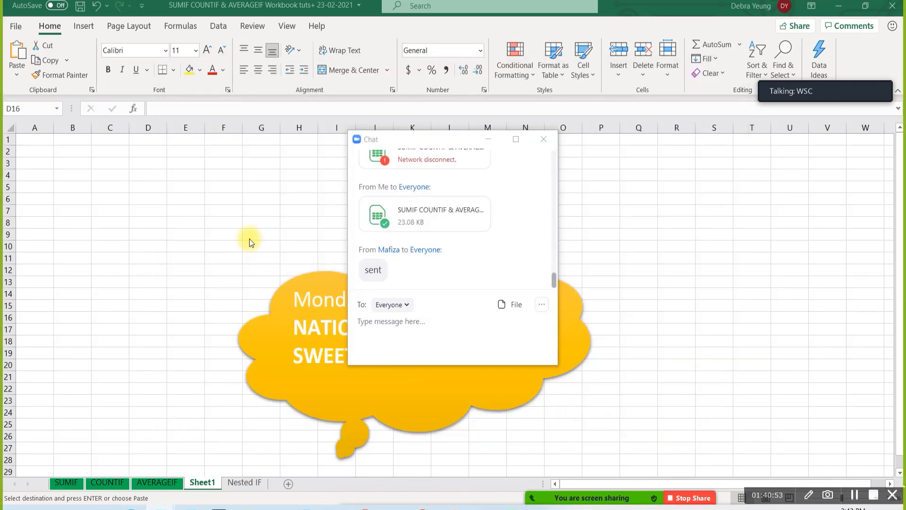
click(488, 139)
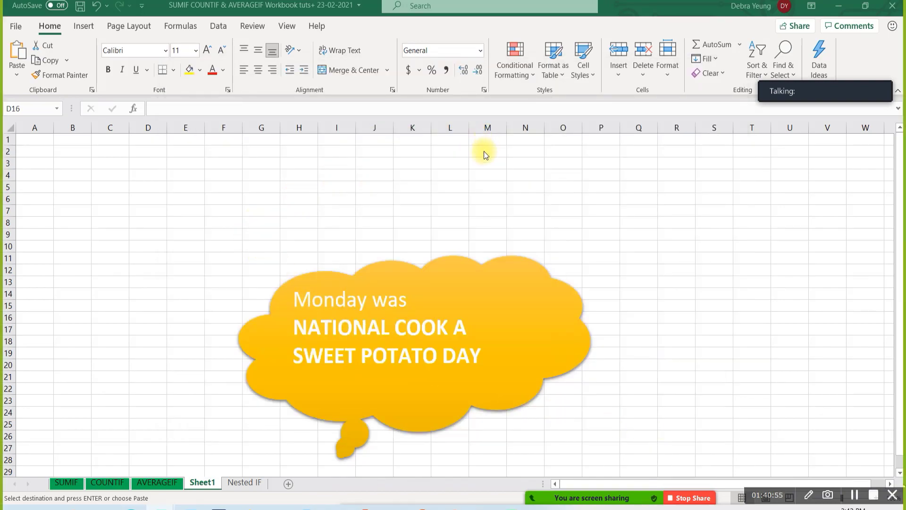
Look at the Nested IF sheet, then return to Sheet1 and move its thought-bubble shape up about two rows
click(381, 268)
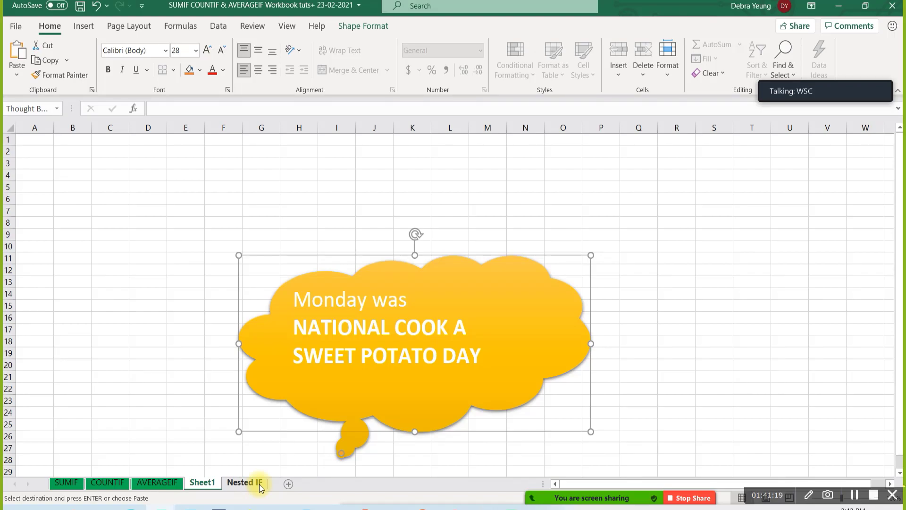
click(230, 483)
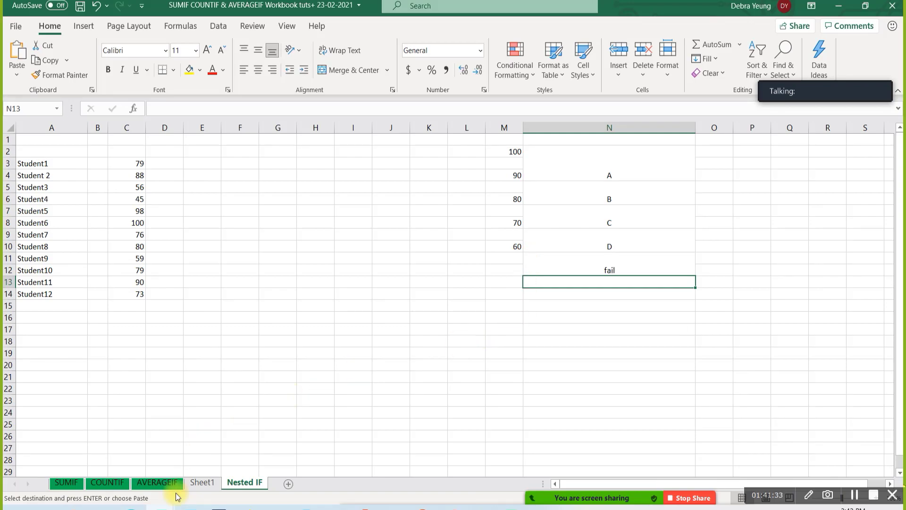
click(193, 489)
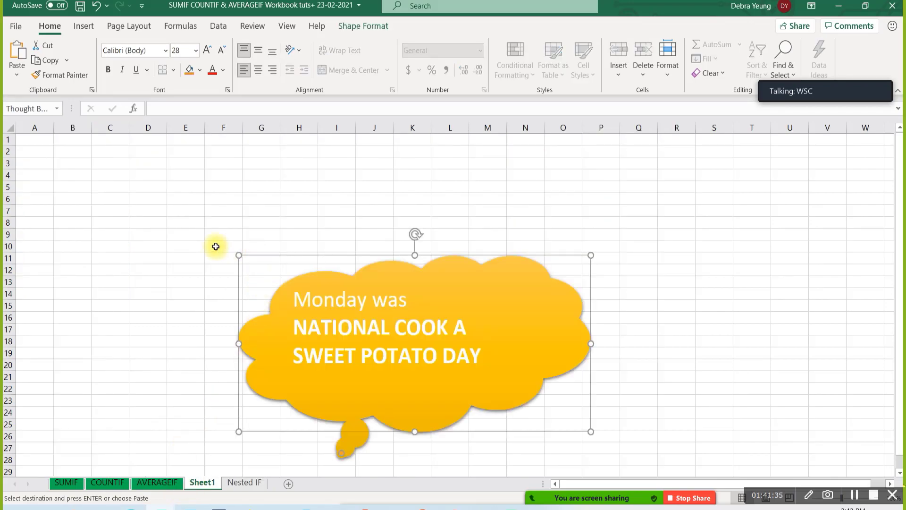
drag(313, 253, 314, 230)
click(298, 175)
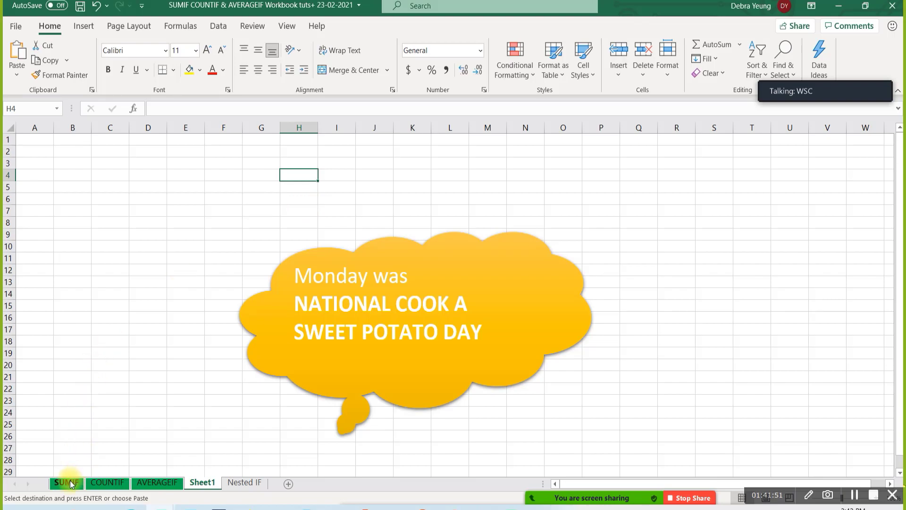
click(403, 198)
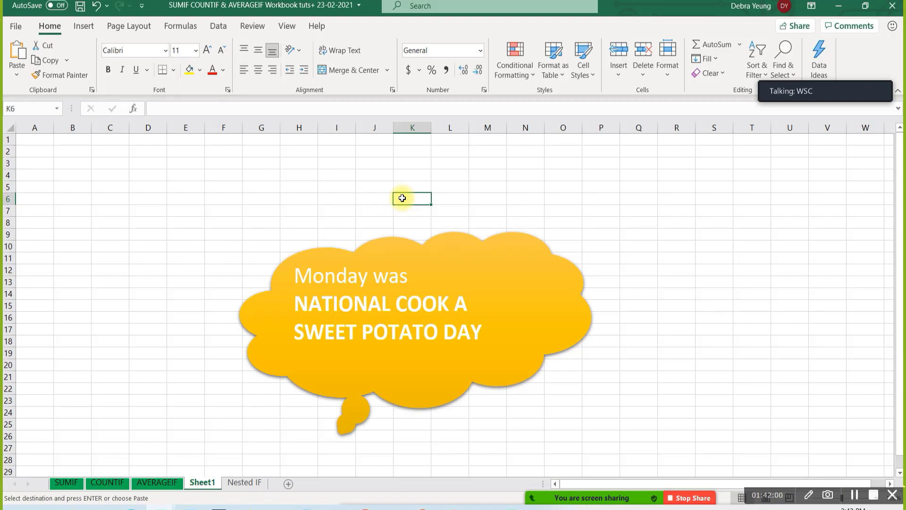
Open the SUMIF sheet and widen column G beside the Key Expense Tracking table
click(61, 482)
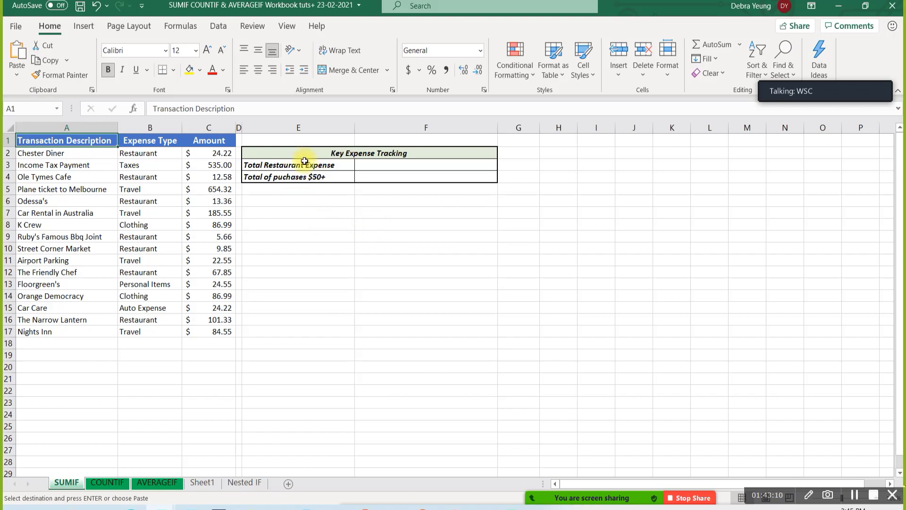
click(275, 163)
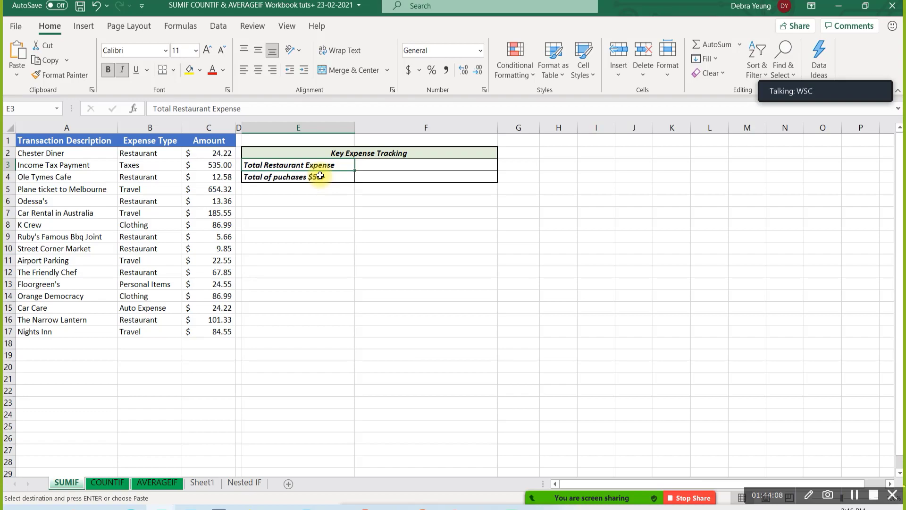
drag(543, 128, 621, 128)
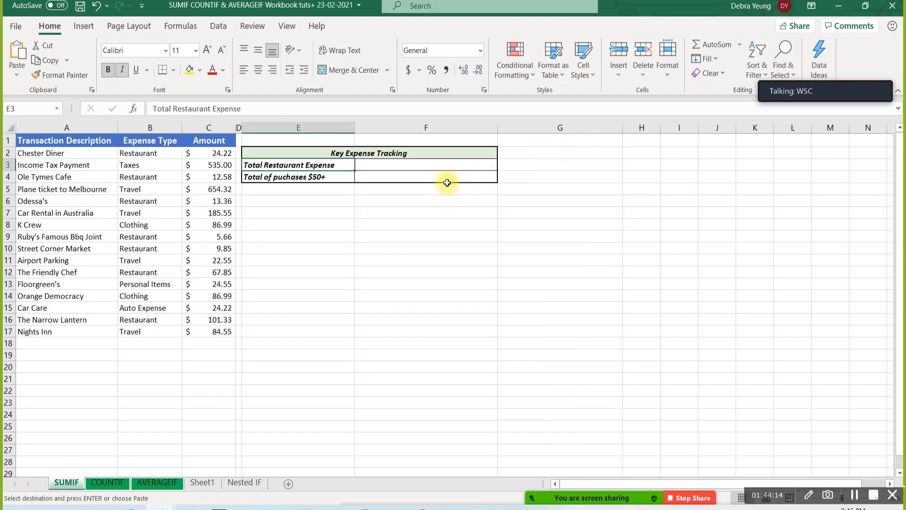
Insert a SUMIF function in F3 for Total Restaurant Expense, with the expense types B2:B17 as its range
click(392, 167)
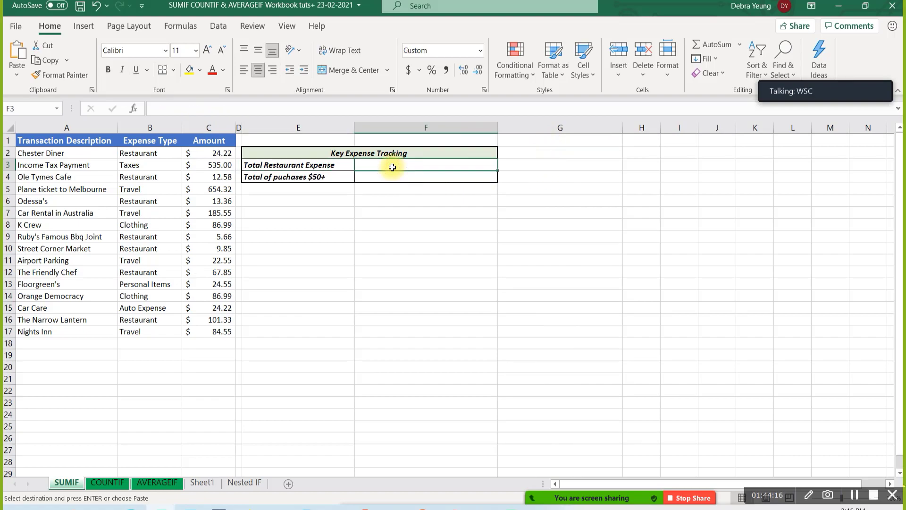
click(132, 108)
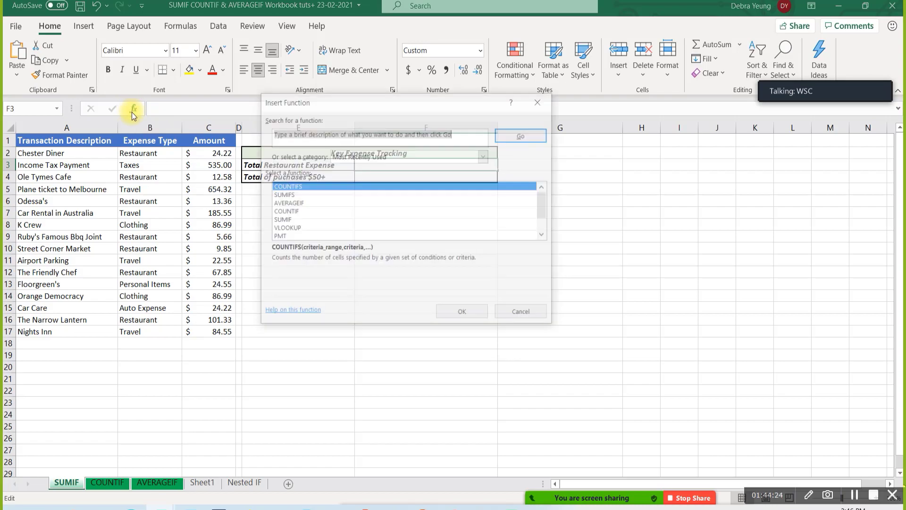
click(294, 219)
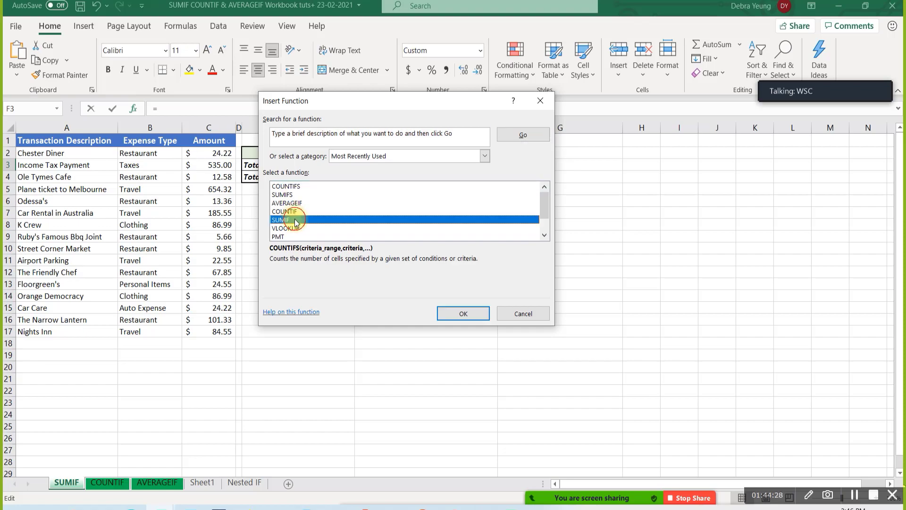
click(449, 314)
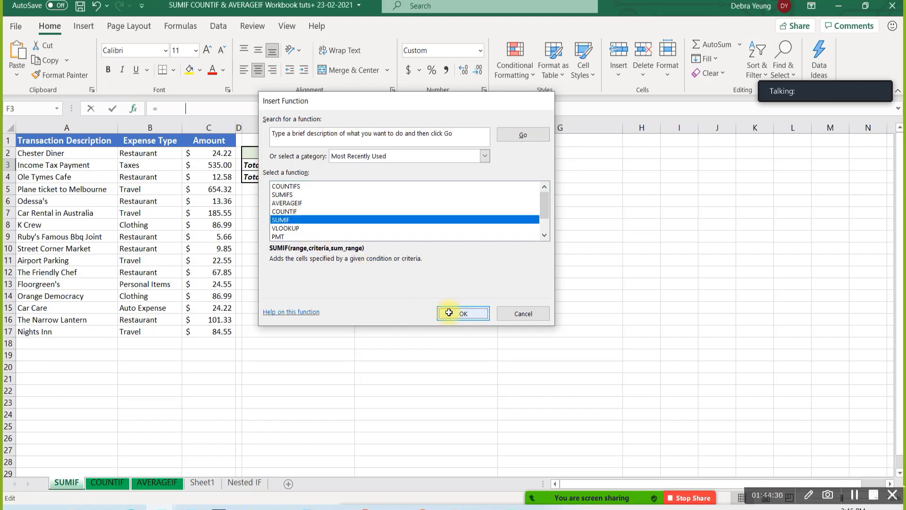
drag(256, 127, 313, 200)
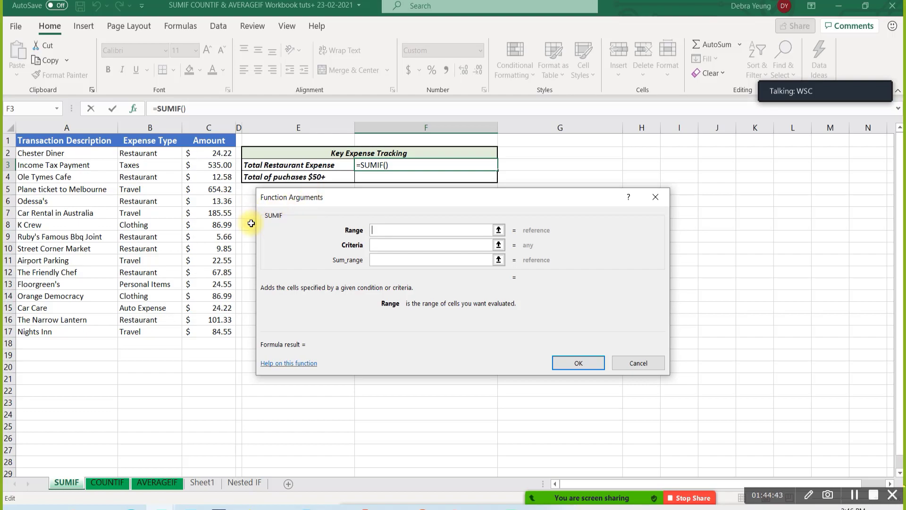
drag(137, 159, 137, 330)
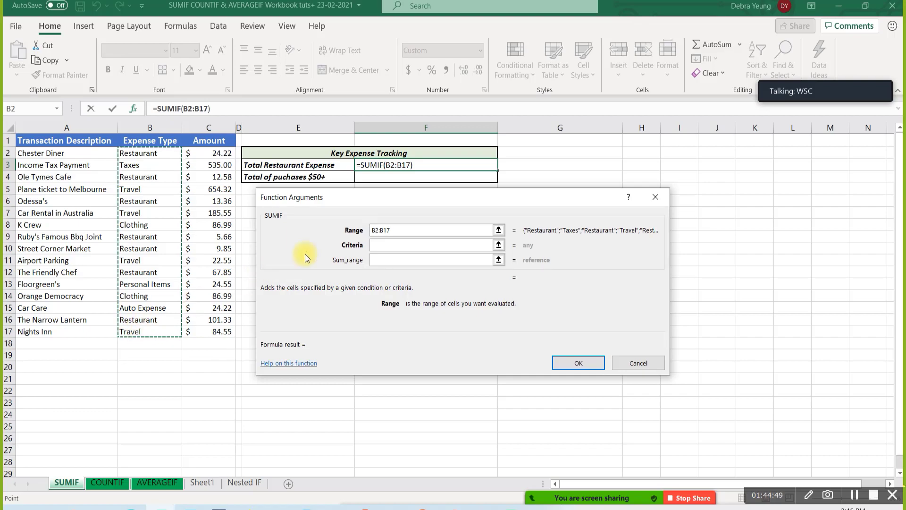
Complete the SUMIF in F3 with the criteria "restaurant" and the amounts C2:C17 as sum range
click(380, 247)
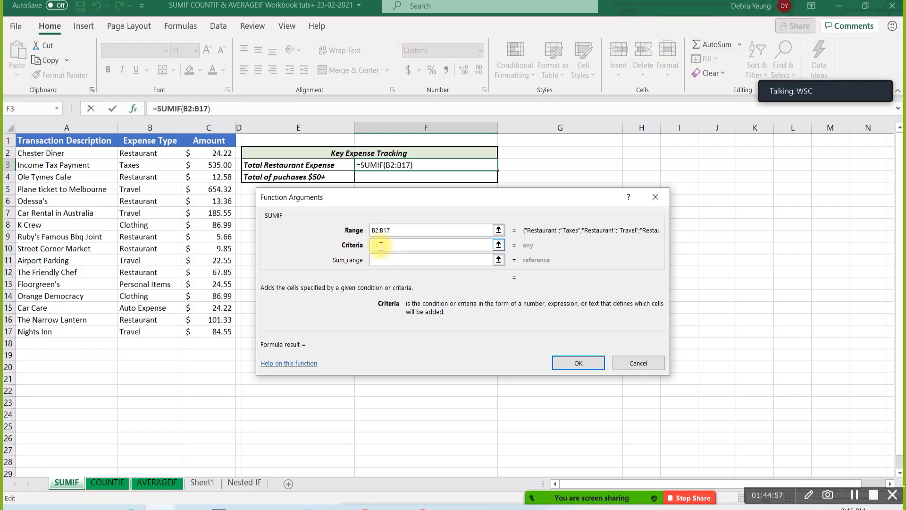
text(restaurant)
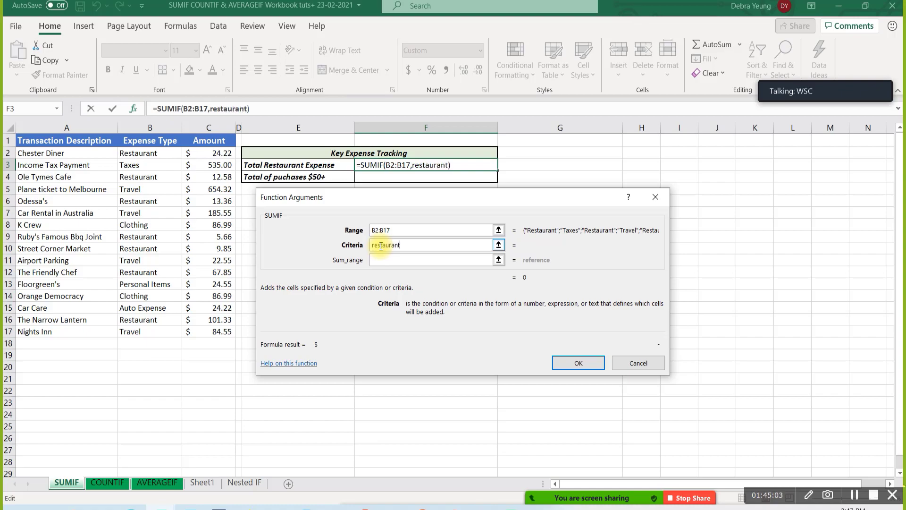
key(Tab)
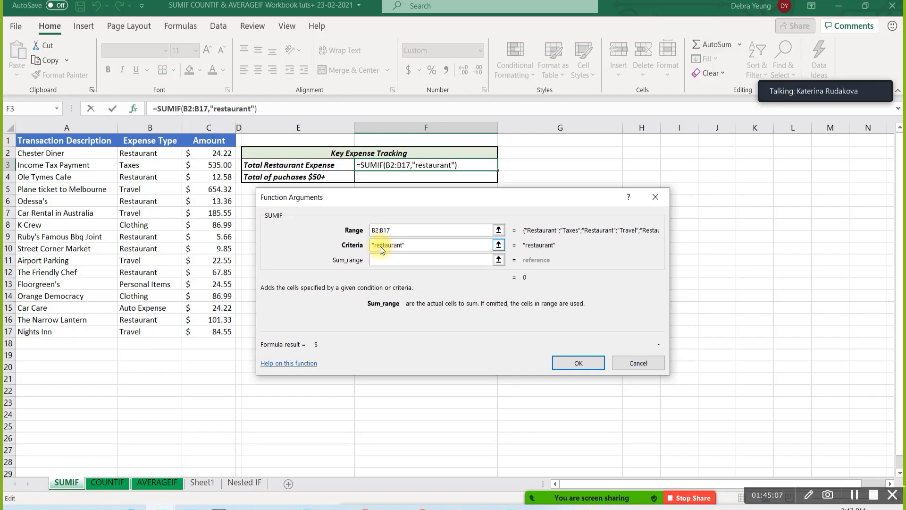
drag(417, 247, 327, 230)
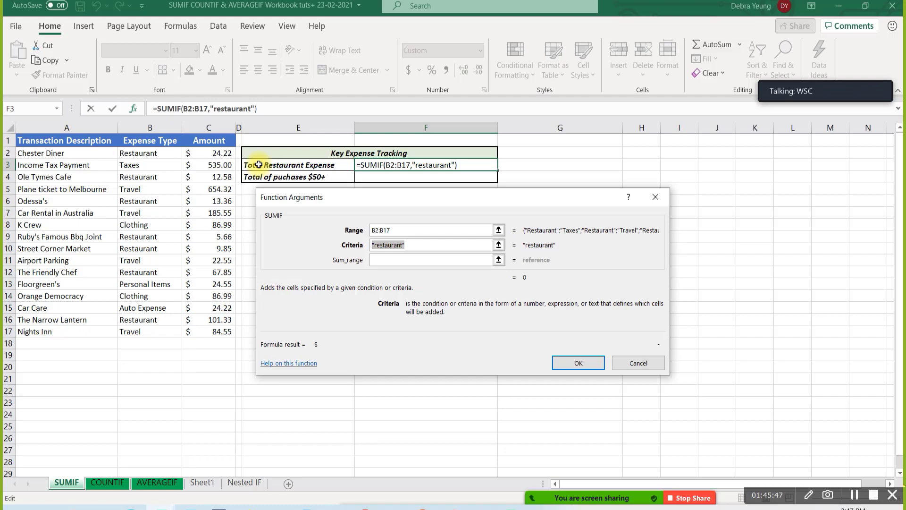
click(376, 258)
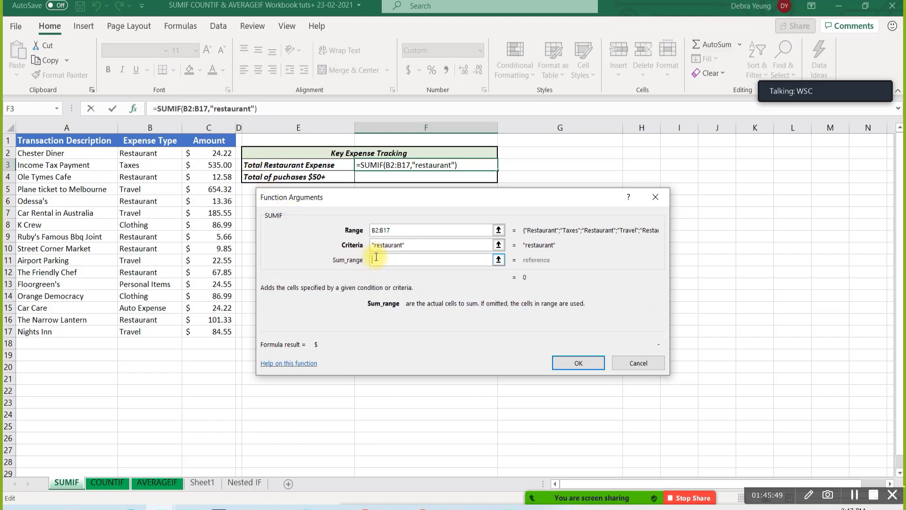
drag(195, 153, 197, 332)
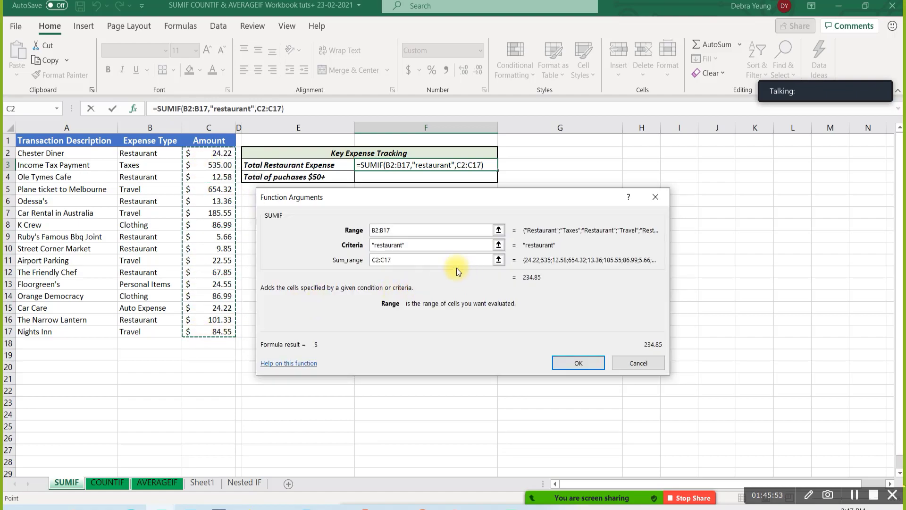
click(567, 362)
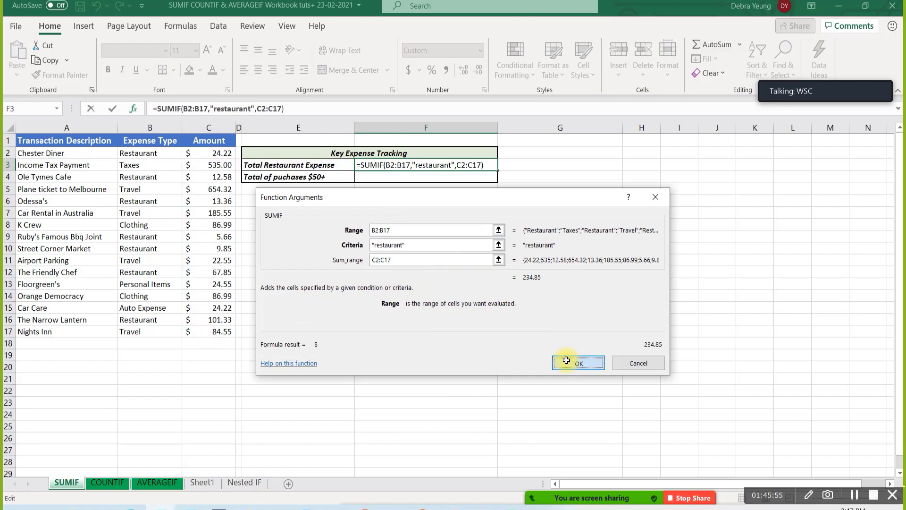
Enter the criterion restaurant in G3, narrow column G, and review the SUMIF formula in F3
click(551, 162)
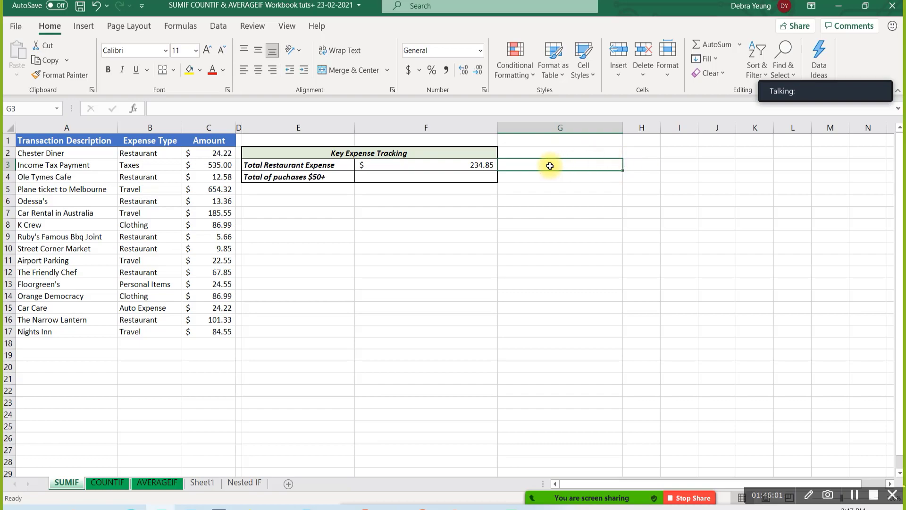
text(res)
text(taurant)
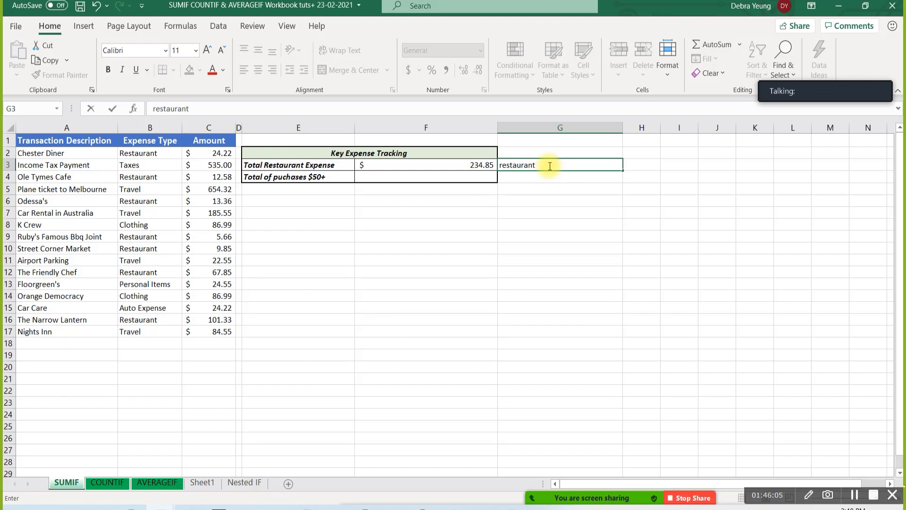
key(Tab)
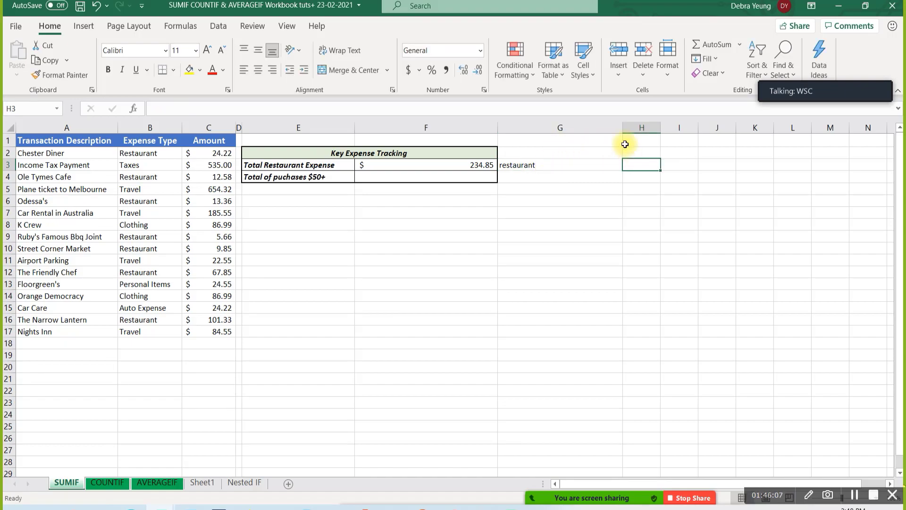
drag(622, 127, 580, 128)
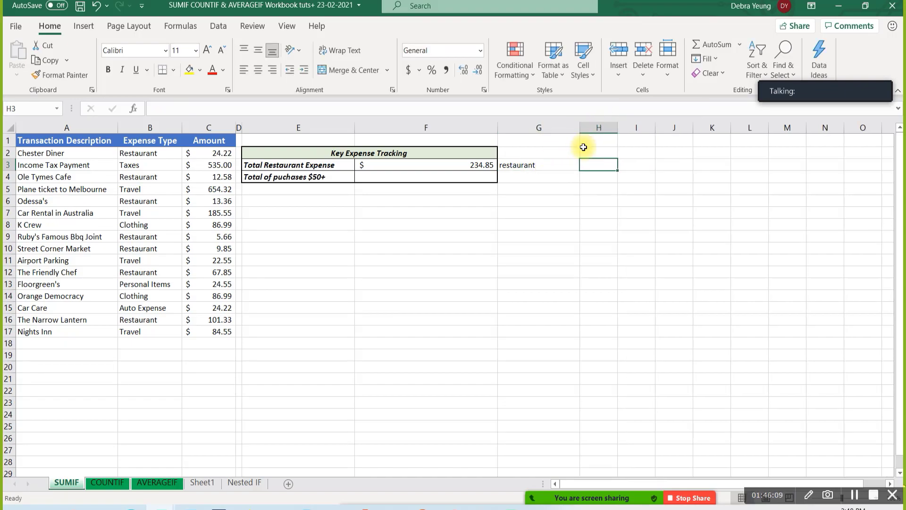
click(393, 168)
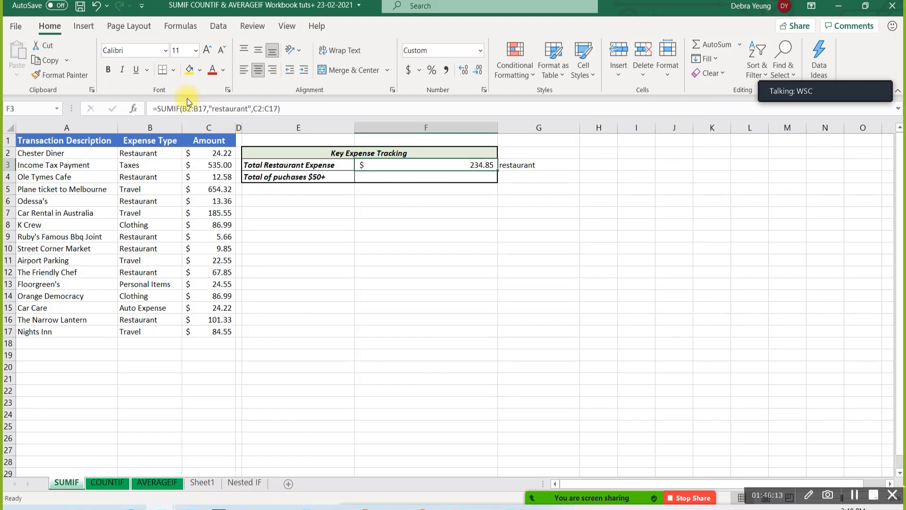
click(538, 164)
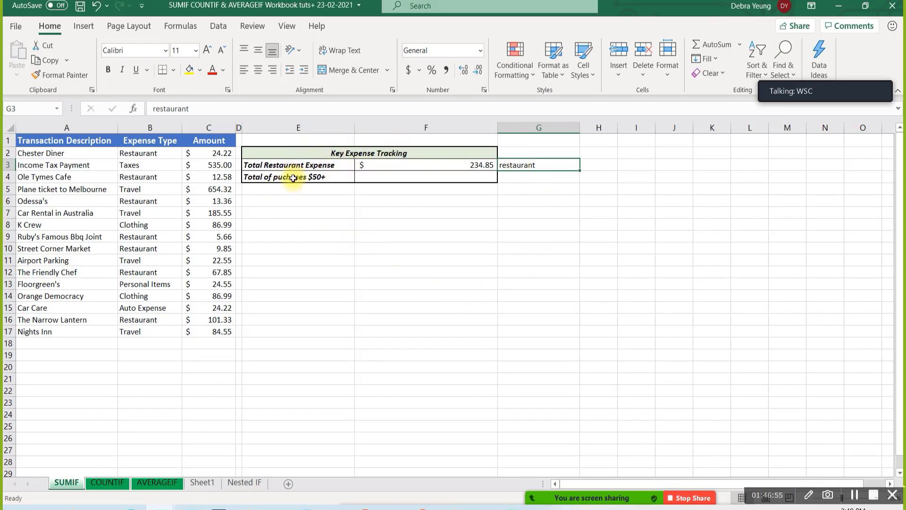
Move the purchases $50+ row of the Key Expense Tracking table down to row 5 and enter the criterion >=50 in G5
drag(289, 185, 373, 187)
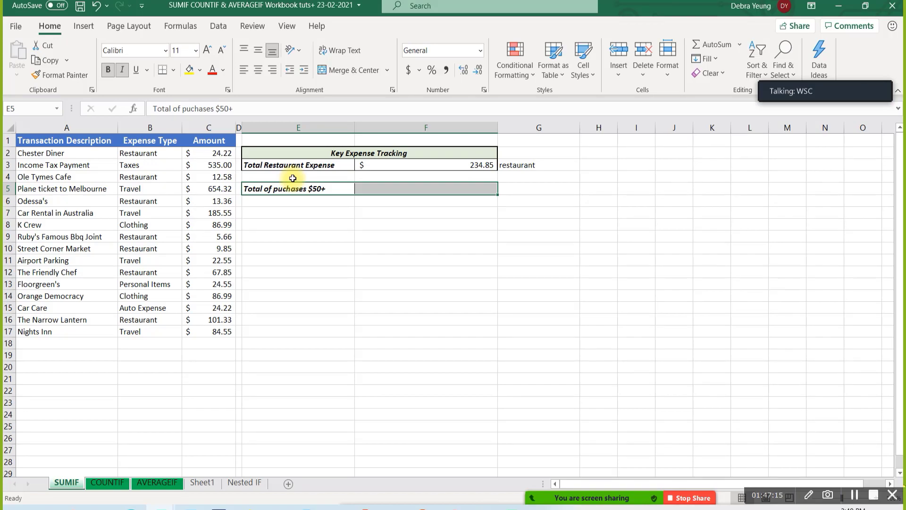
click(526, 190)
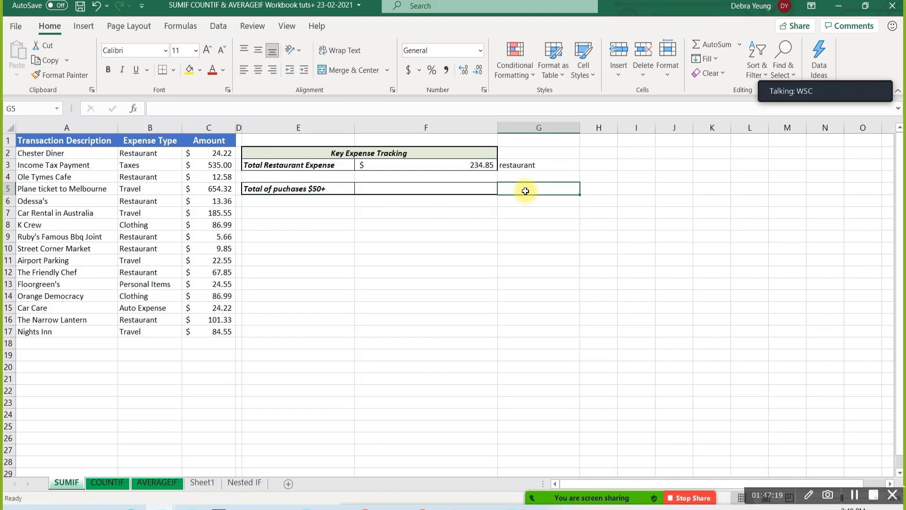
text(>=50)
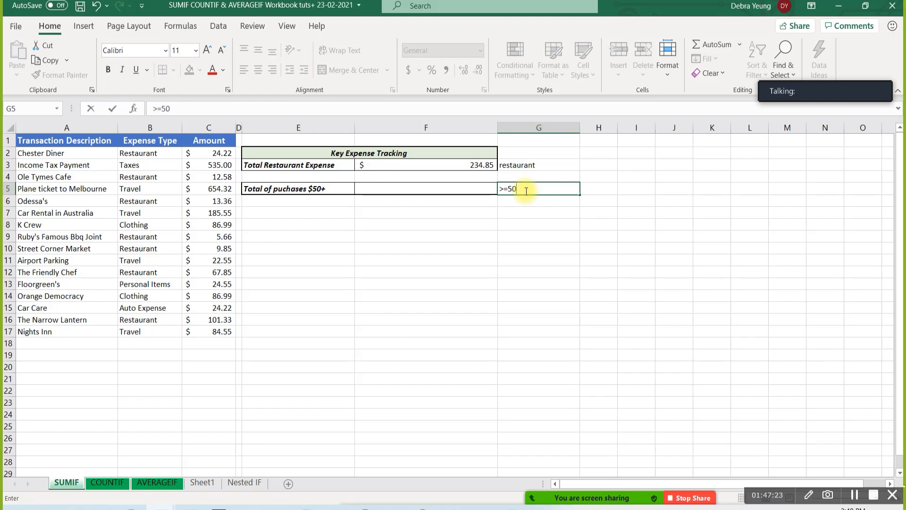
key(Return)
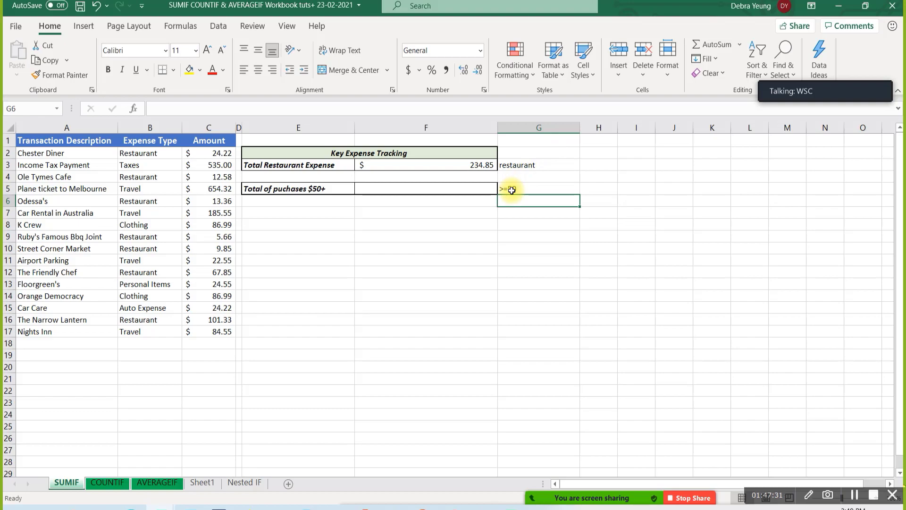
Total the purchases of $50+ in F5 with SUMIF, using C2:C17 as range, G5 as criteria and C2:C17 as sum range
click(453, 190)
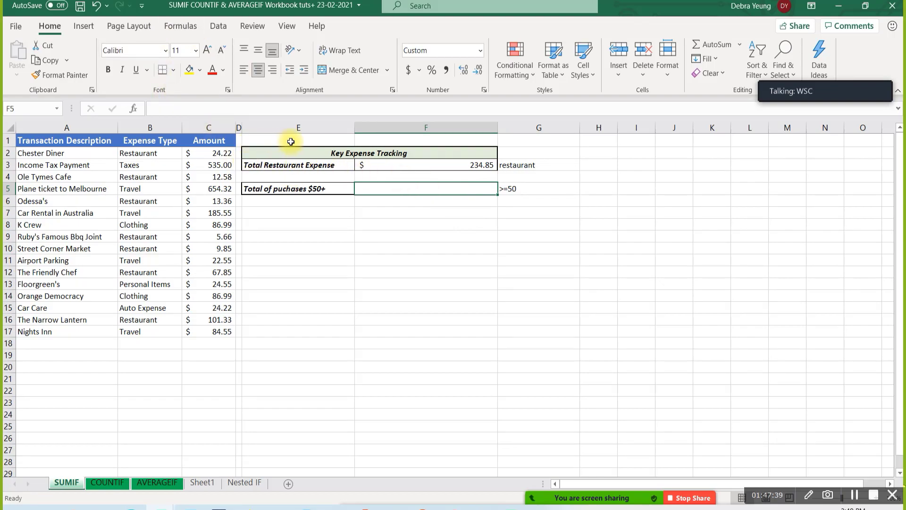
click(134, 108)
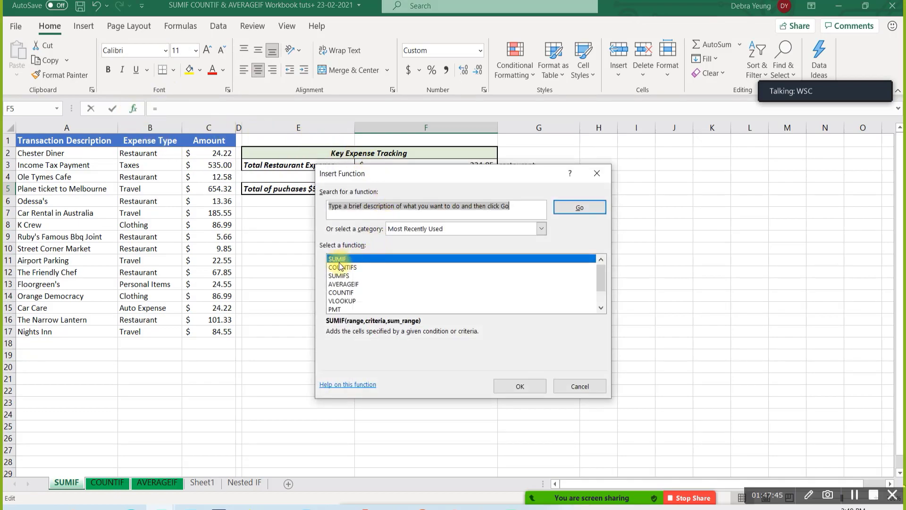
click(519, 385)
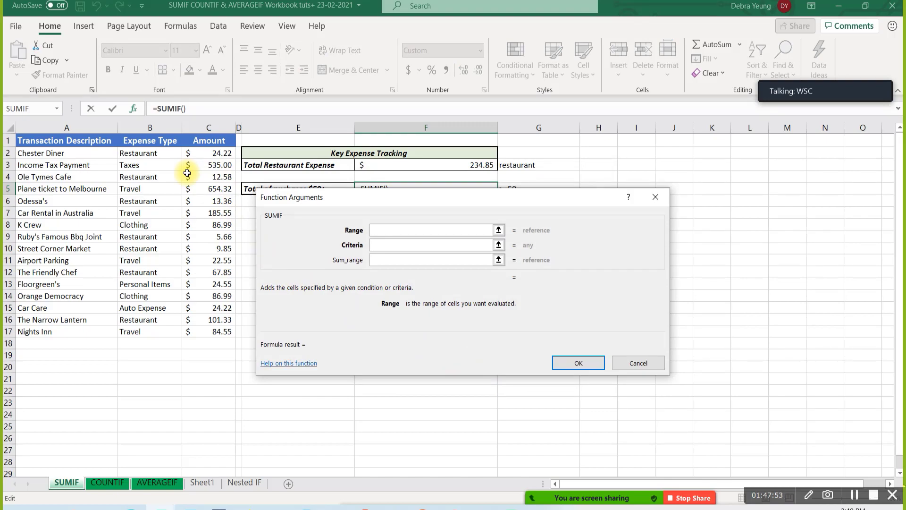
drag(201, 152, 215, 329)
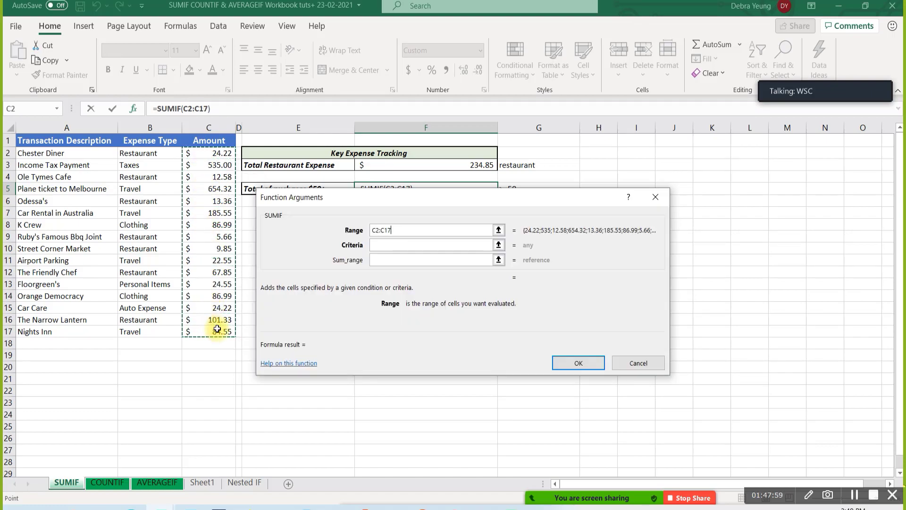
drag(437, 198, 430, 236)
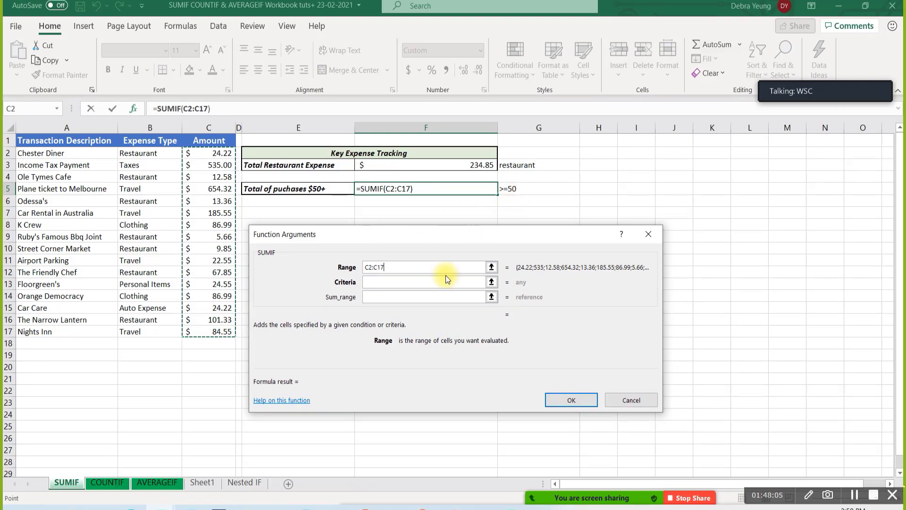
click(396, 283)
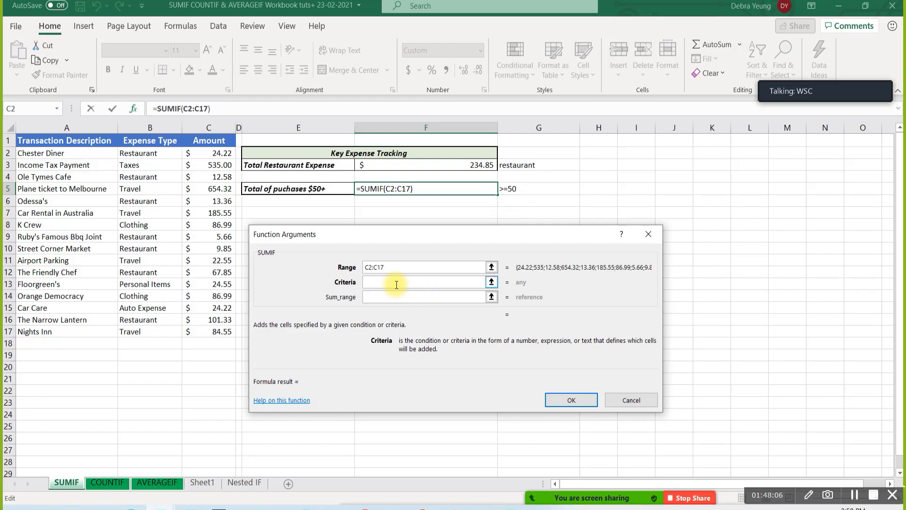
click(515, 189)
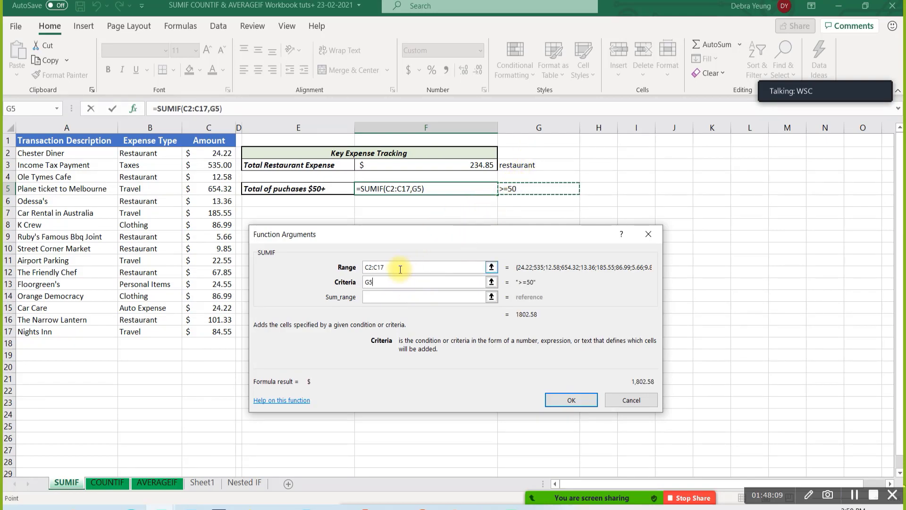
click(380, 295)
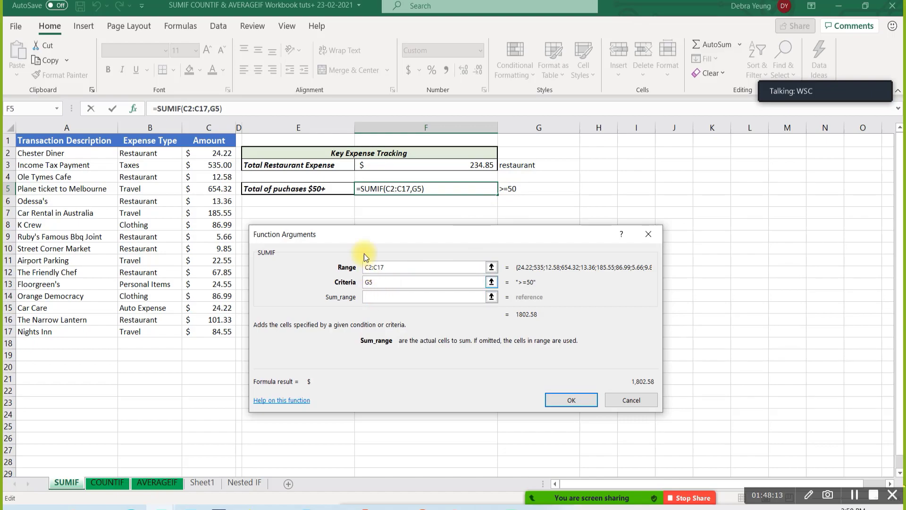
drag(207, 155, 208, 331)
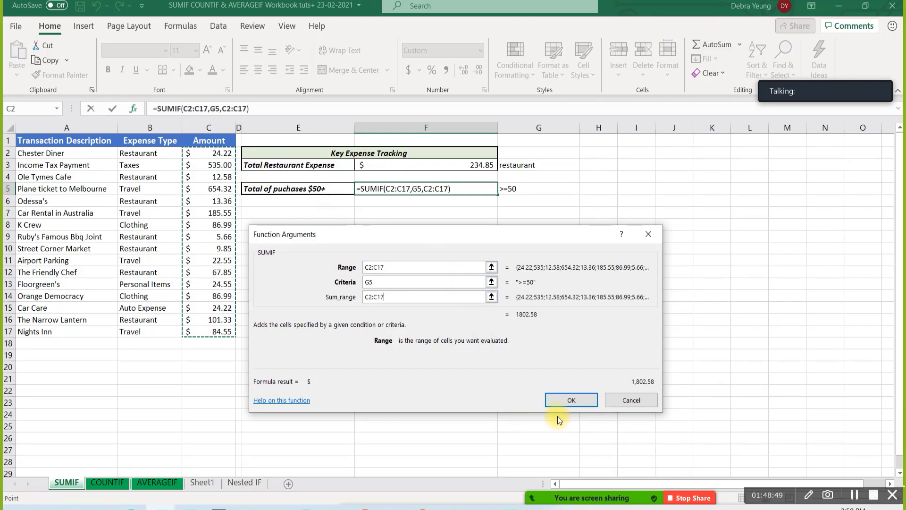
click(564, 404)
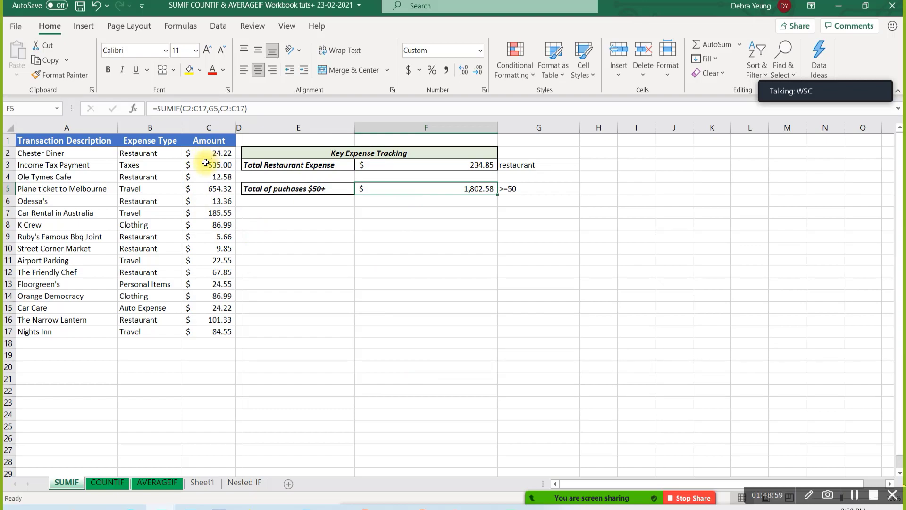
Enter a check formula in H5 that sums the individual amounts C3, C5, C7, C8, C11, C12, C14, C16 and C17
click(604, 186)
text(=)
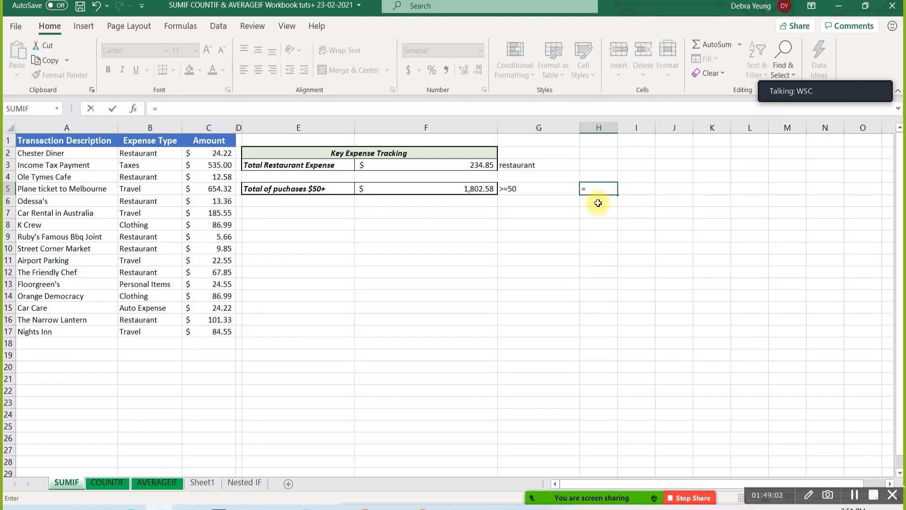
text(sum()
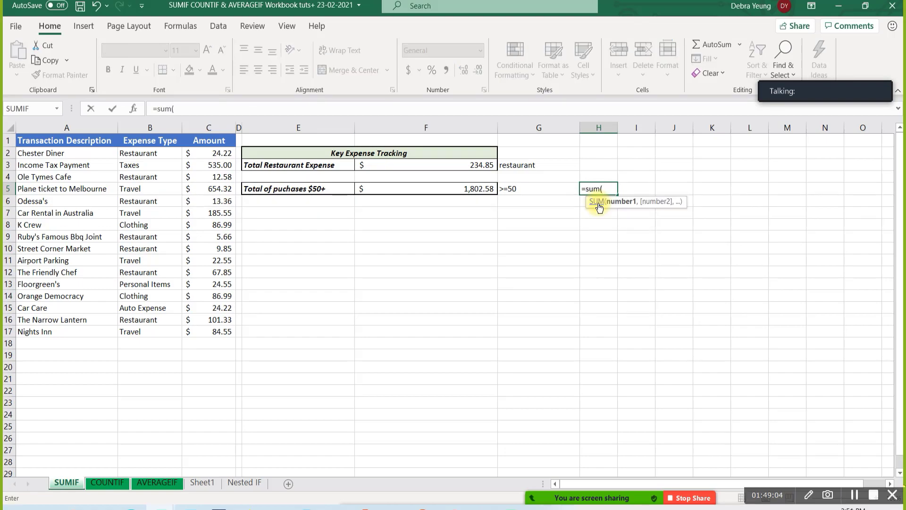
click(194, 164)
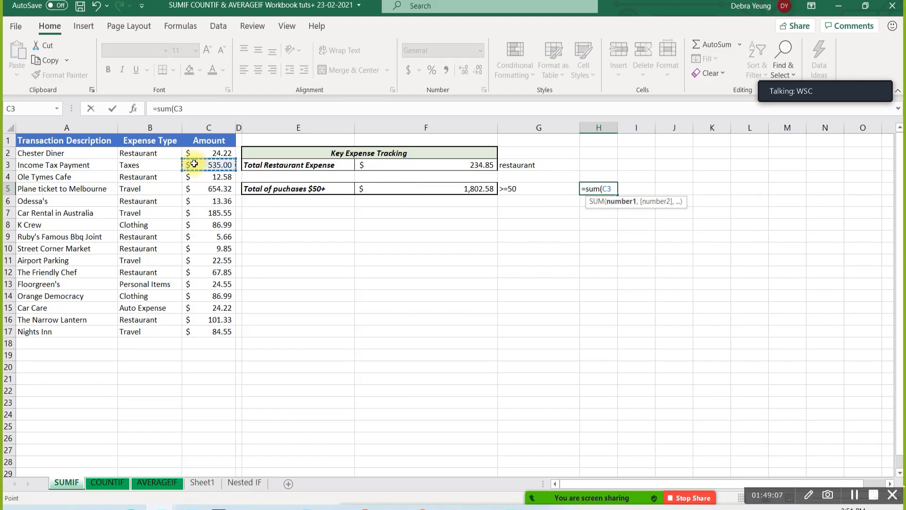
text(,)
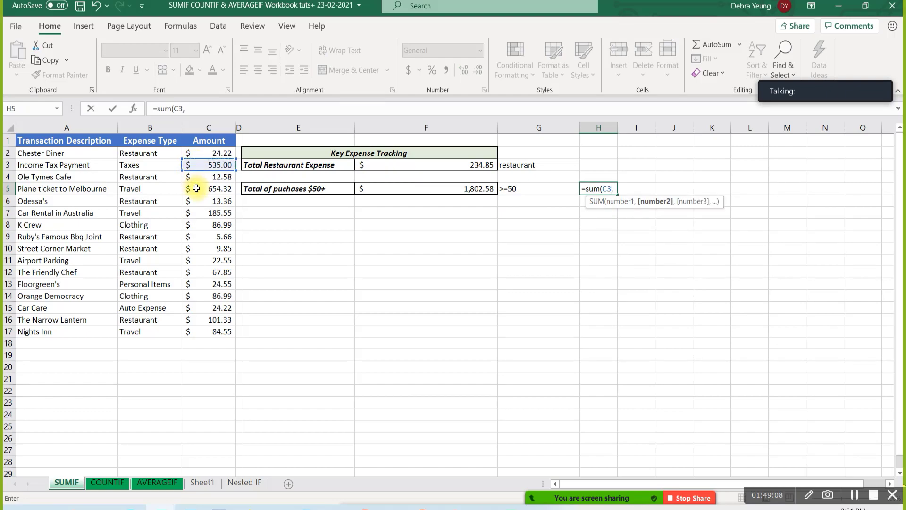
click(197, 189)
text(,)
click(199, 213)
text(,)
click(196, 229)
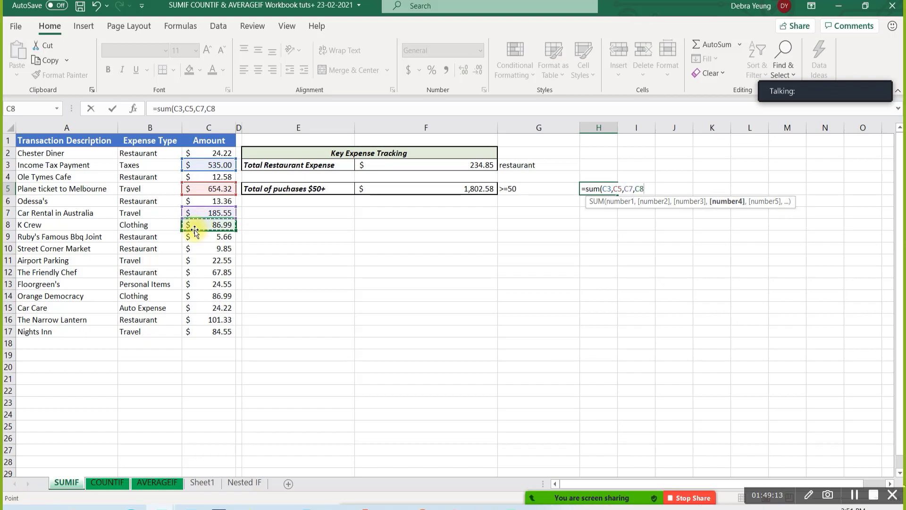
text(,)
click(194, 260)
text(,)
click(197, 274)
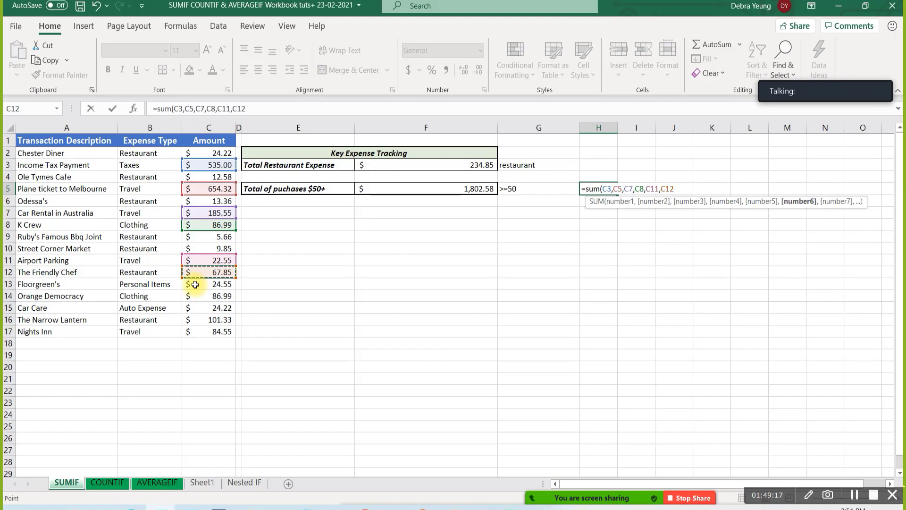
text(,)
click(196, 296)
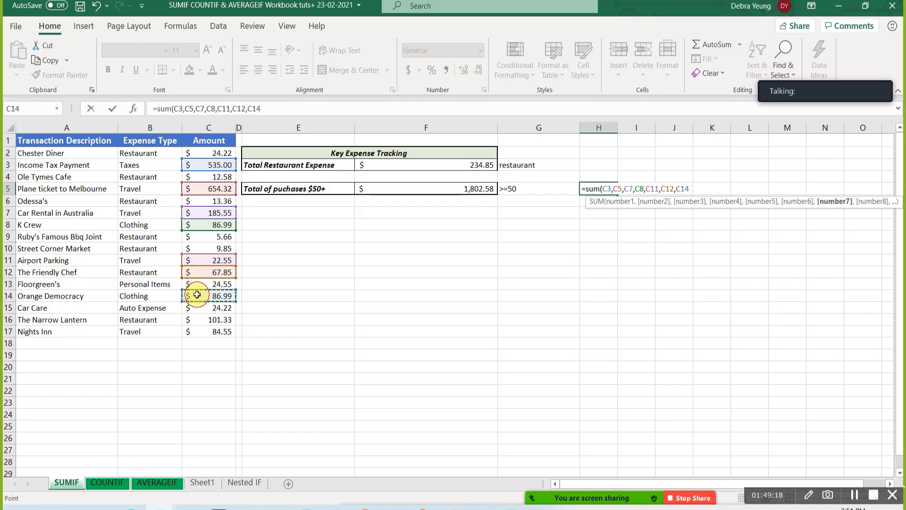
text(,)
click(198, 320)
text(,)
click(199, 331)
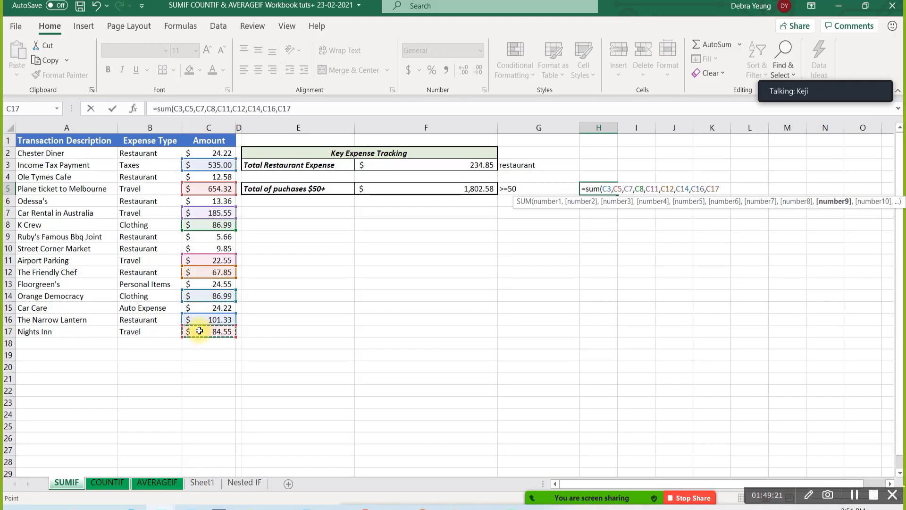
key(Return)
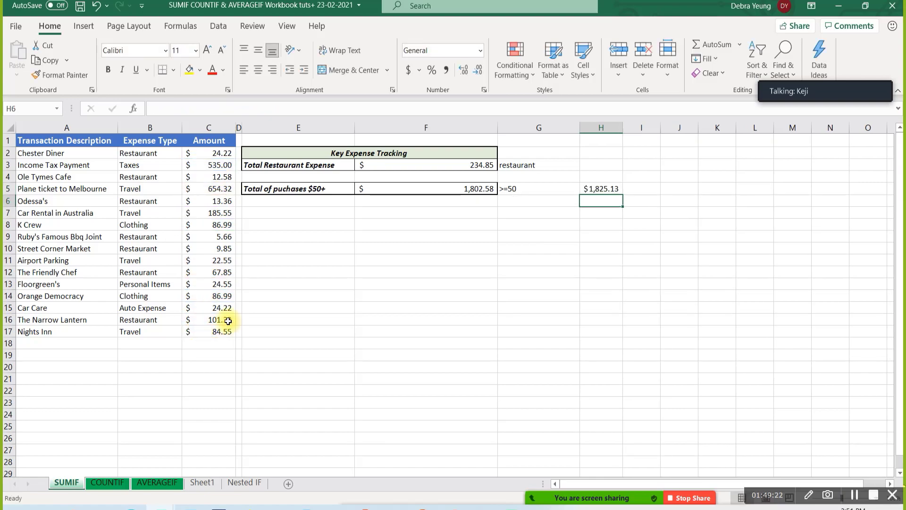
Remove the C11 reference from the SUM formula in H5 and review the corrected formula
click(611, 191)
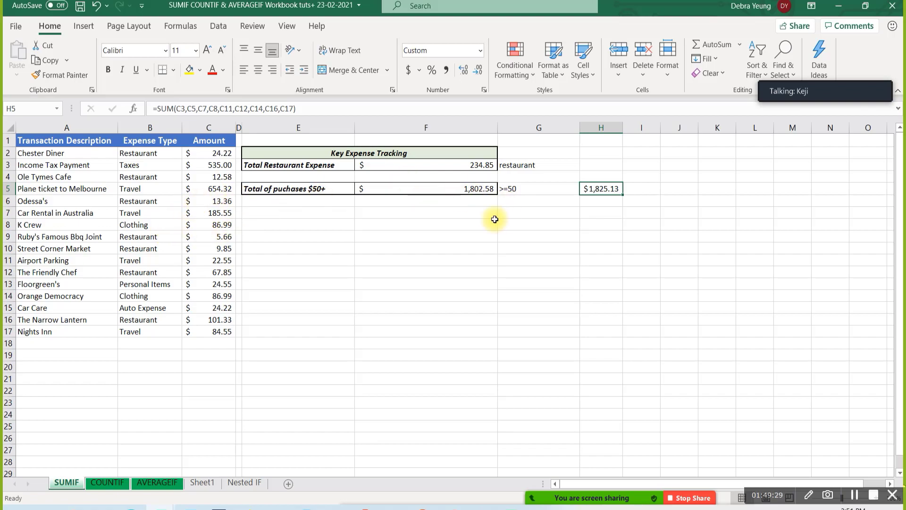
click(228, 108)
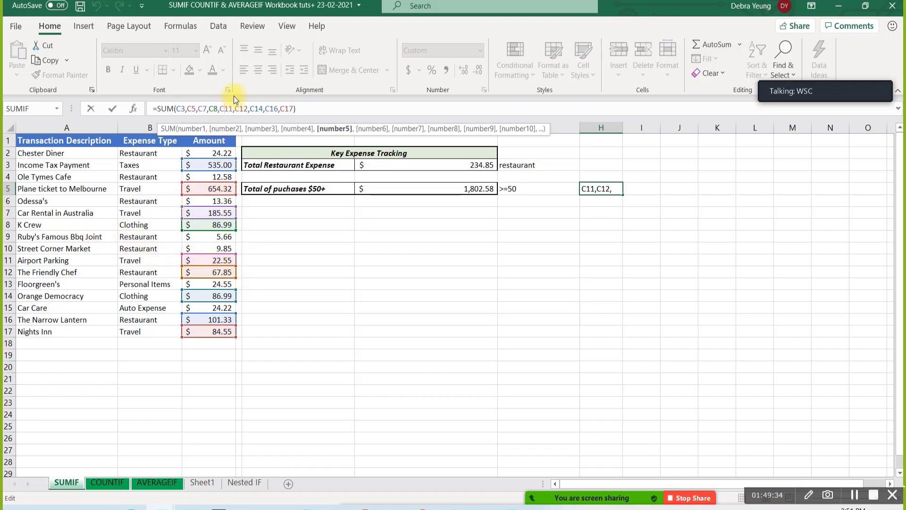
drag(227, 109, 219, 110)
key(Return)
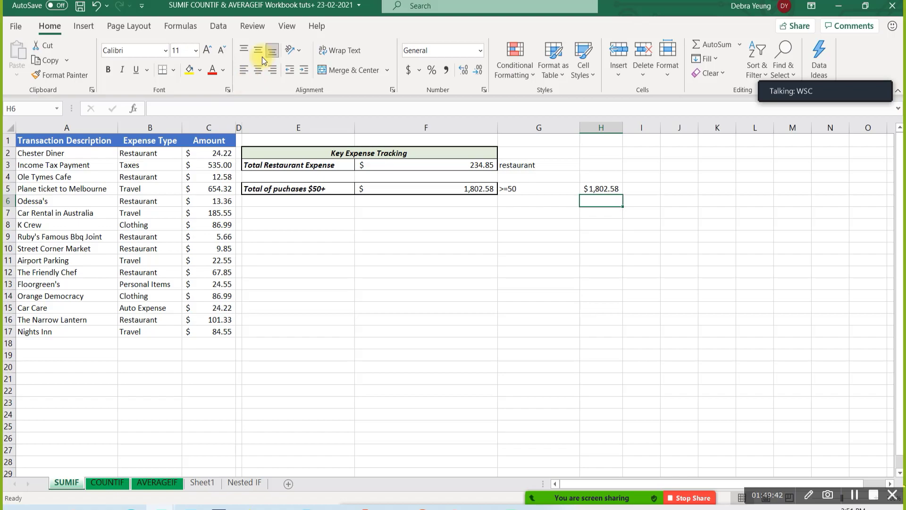
click(593, 188)
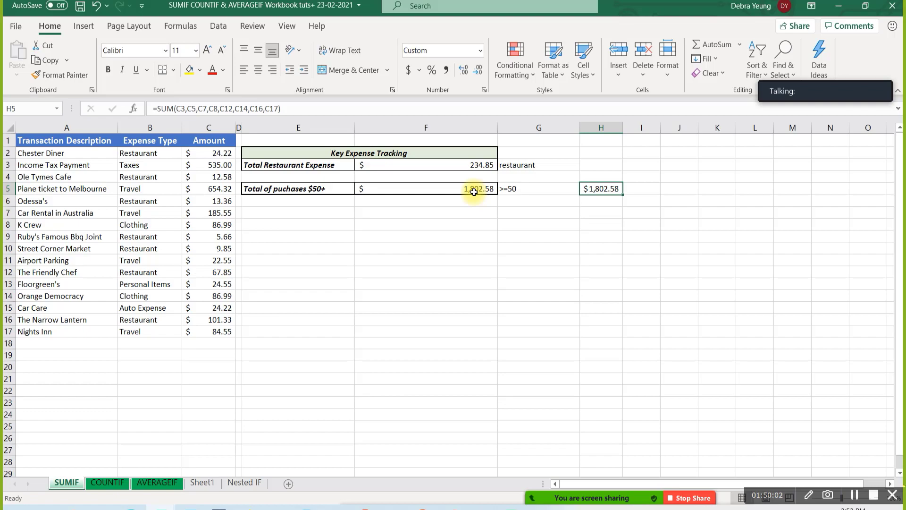
Look over the Transaction Count table on the COUNTIF sheet and the Average Stats table on the AVERAGEIF sheet
click(106, 482)
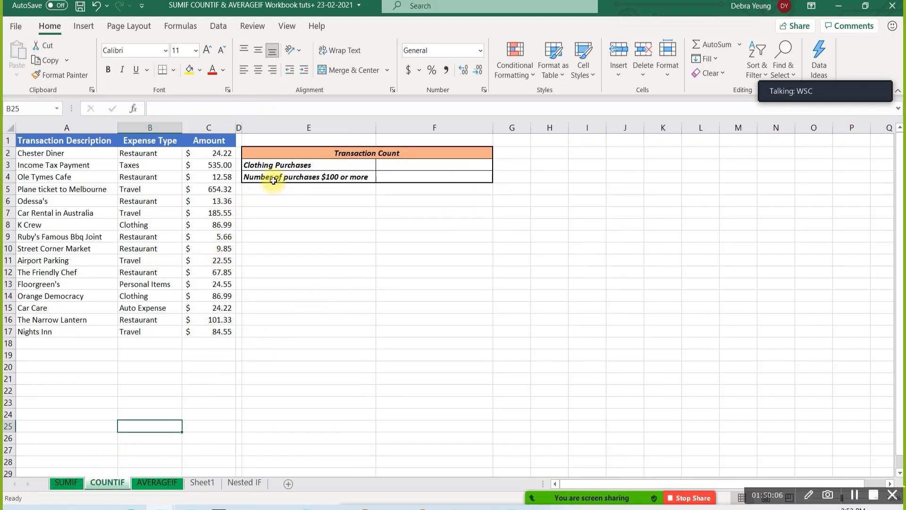
click(152, 484)
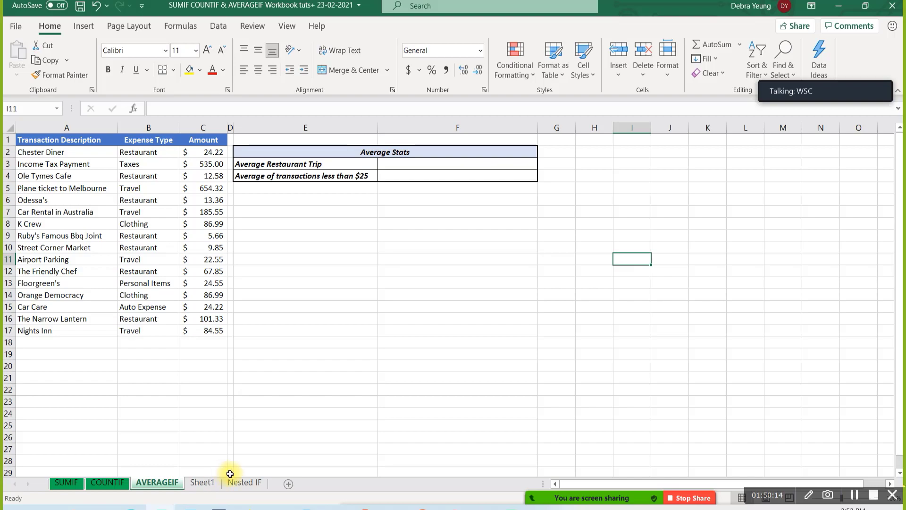
Send everyone in the Zoom chat "When we get in Friday, we will review this workbook together. Please email to me once you ar done."
mouse_move(591, 494)
mouse_move(688, 501)
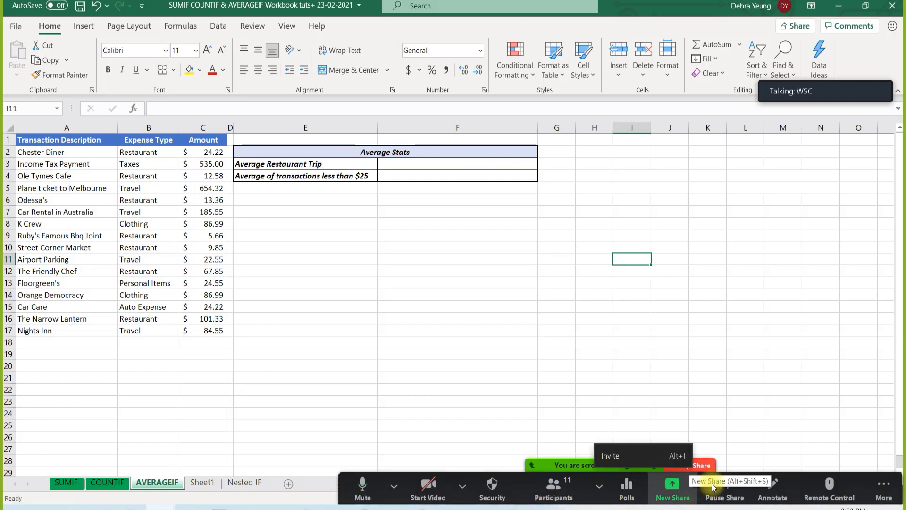
click(883, 486)
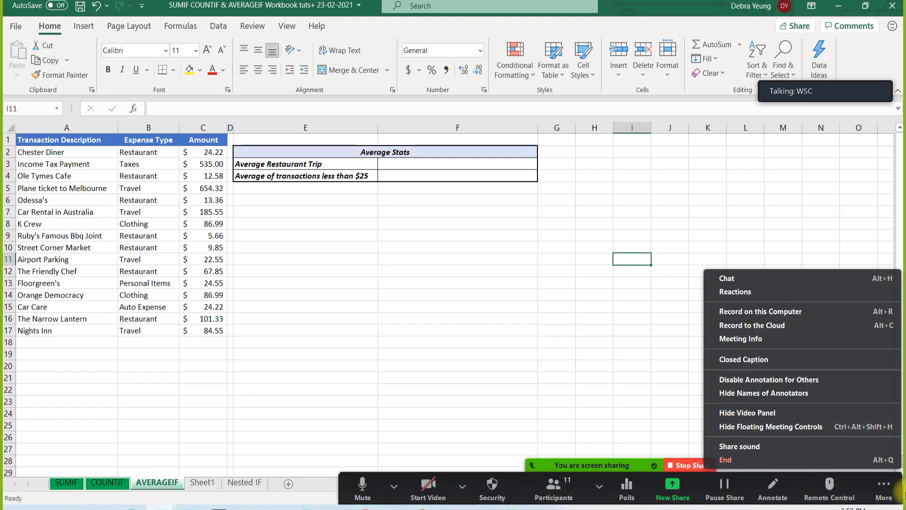
click(740, 279)
click(414, 346)
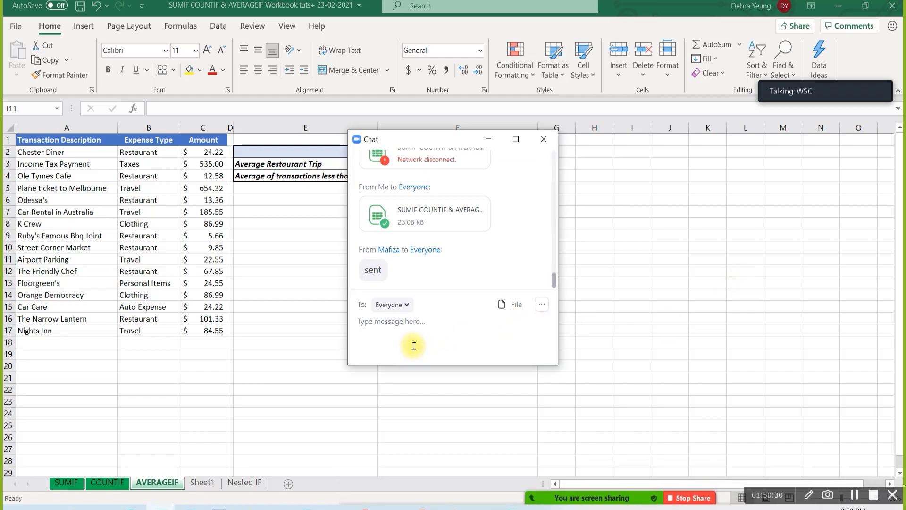
text(When we get in Friday, we )
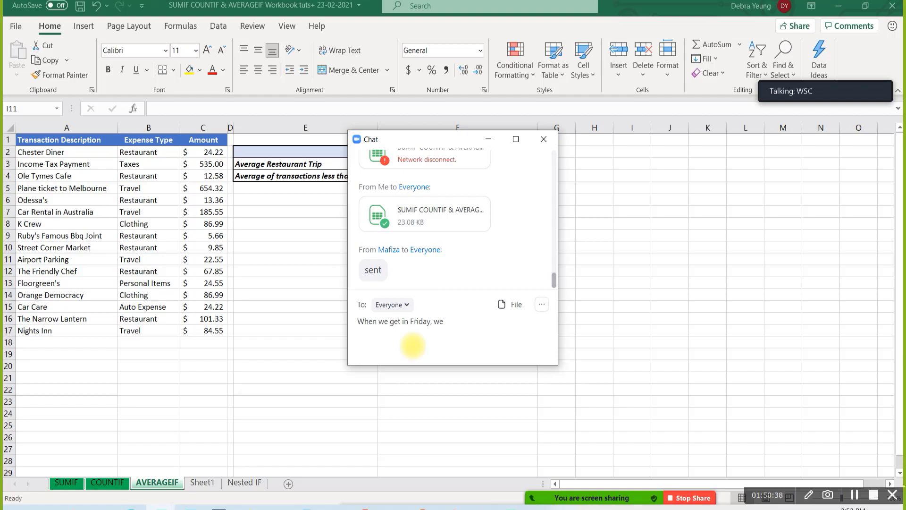
text(will review this wor)
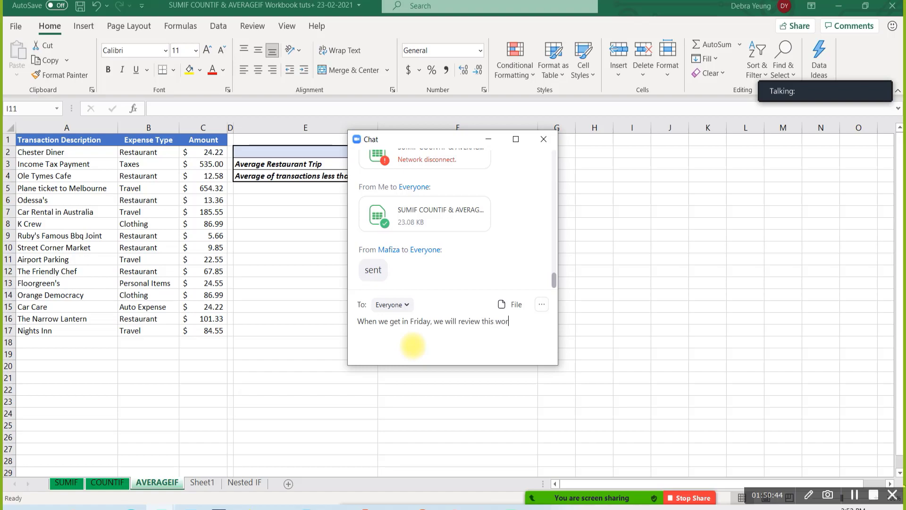
text(kbook together. Pleas)
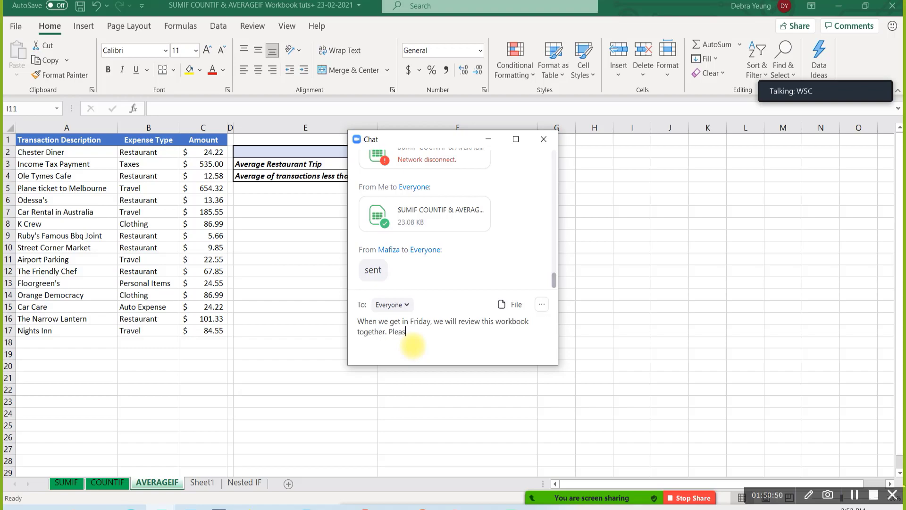
text(e email to me once you ar done.)
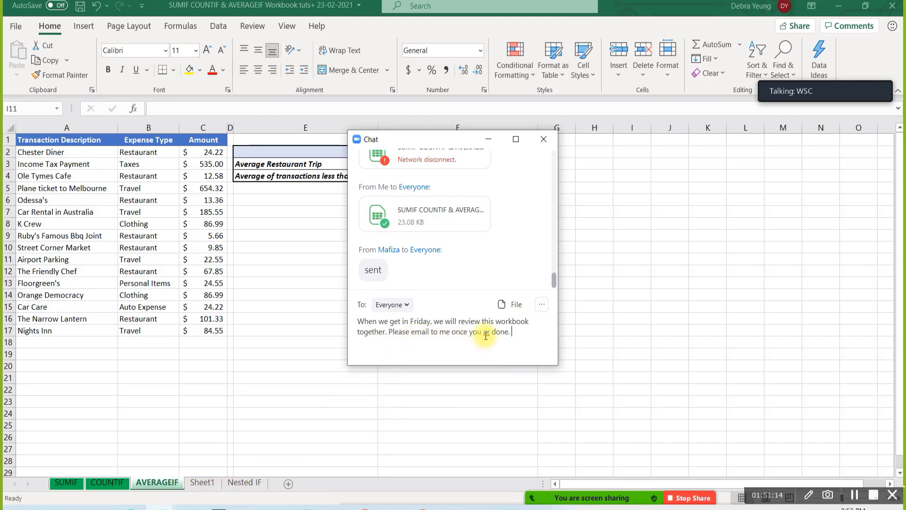
key(Return)
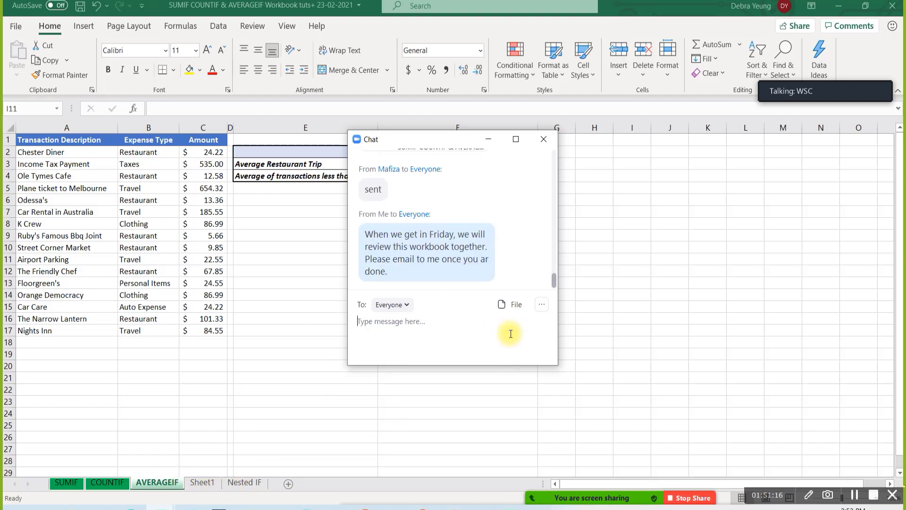
Send everyone in the chat the message "Complete COUNTIF sheet, AVERAGEIF sheet, but IGNORE NESTED IF sheet"
text(Complete COUNTIF sheet, AVERAGEIF sheet)
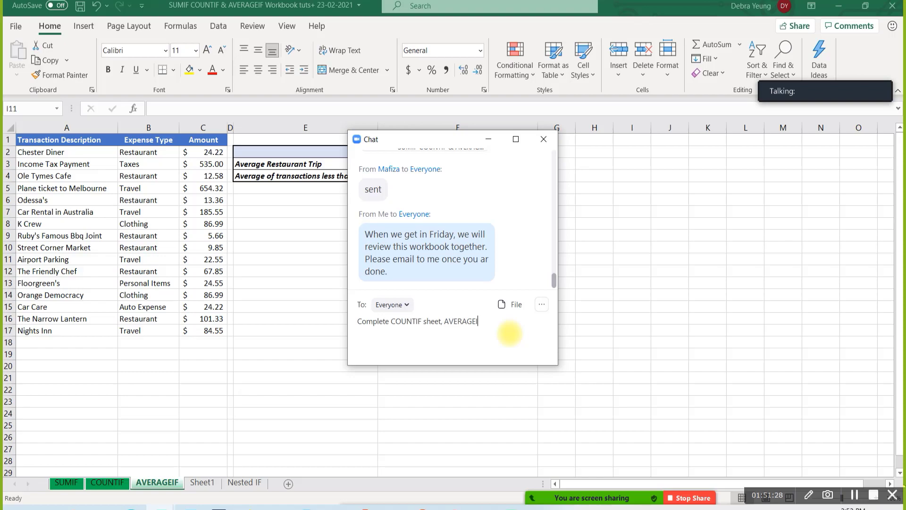
text(, but IGNORE NESTED IF sheet)
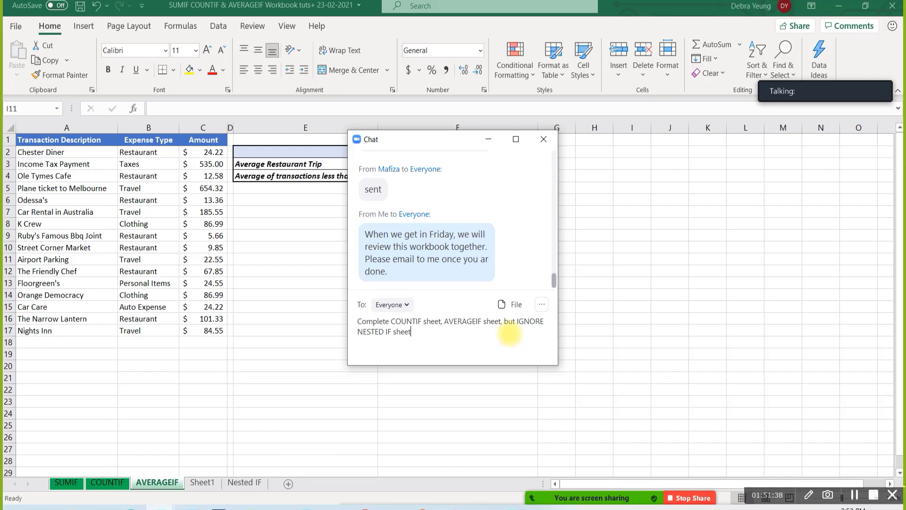
key(Return)
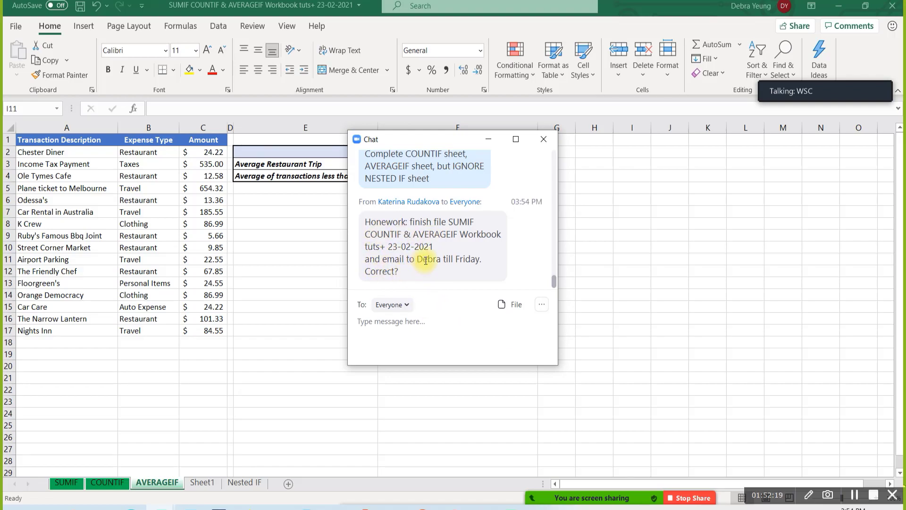
Start a chat reply to everyone about the participant's homework question
click(401, 333)
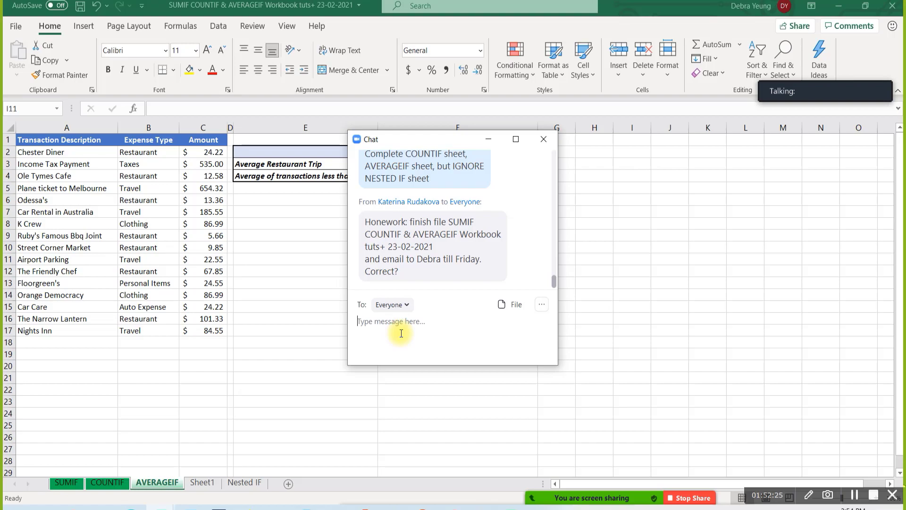